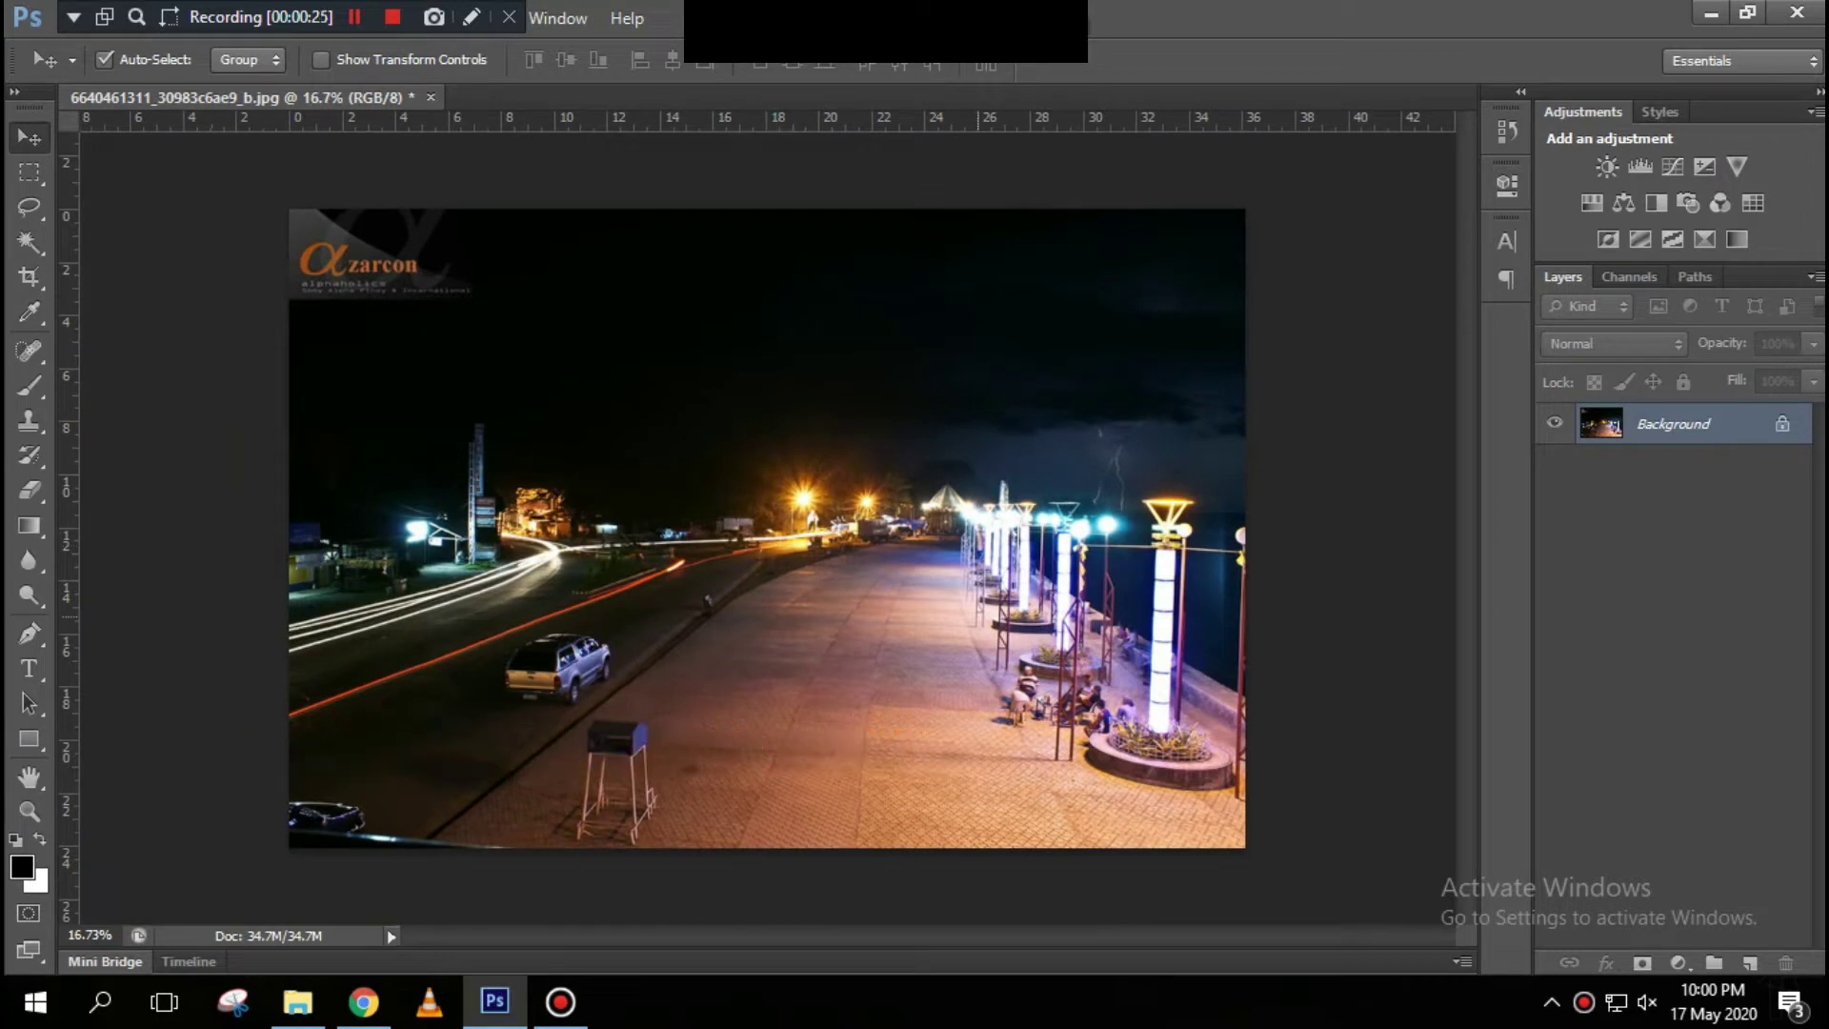
Step: Draw a 700 x 700 px black square with the Rectangle tool in the dark sky area of the photo
key(u)
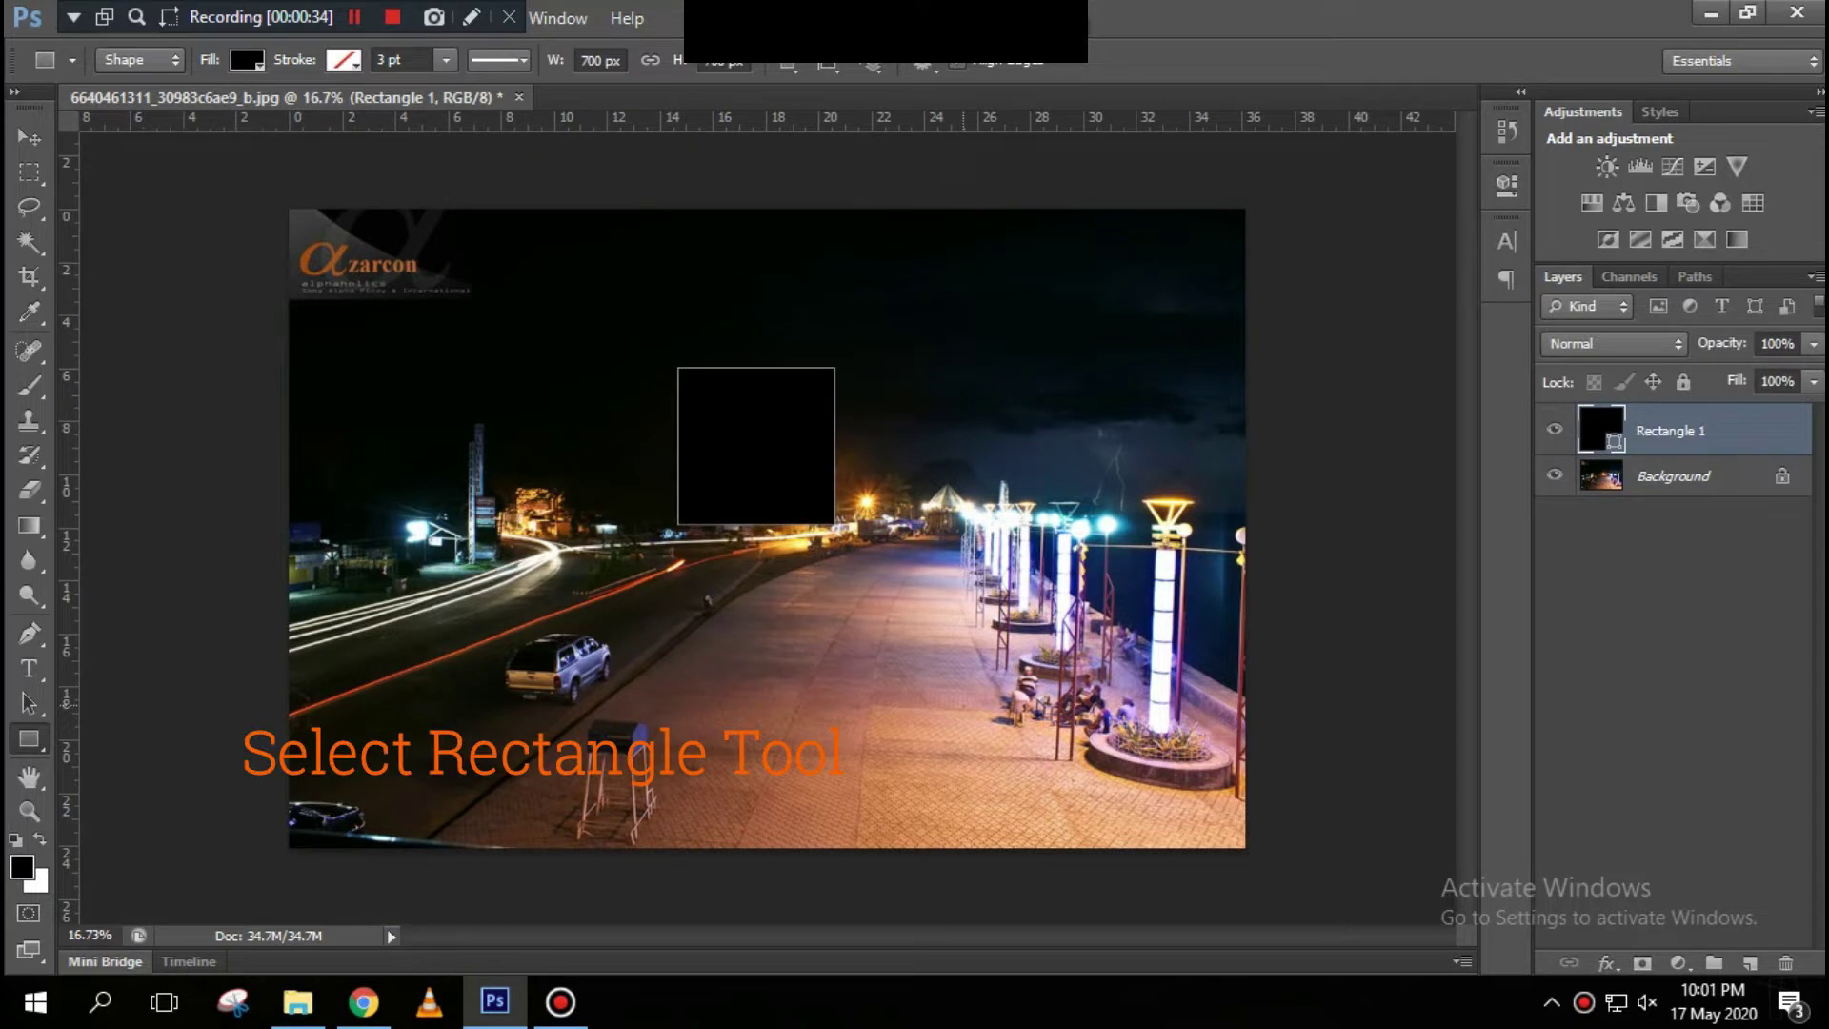
click(963, 411)
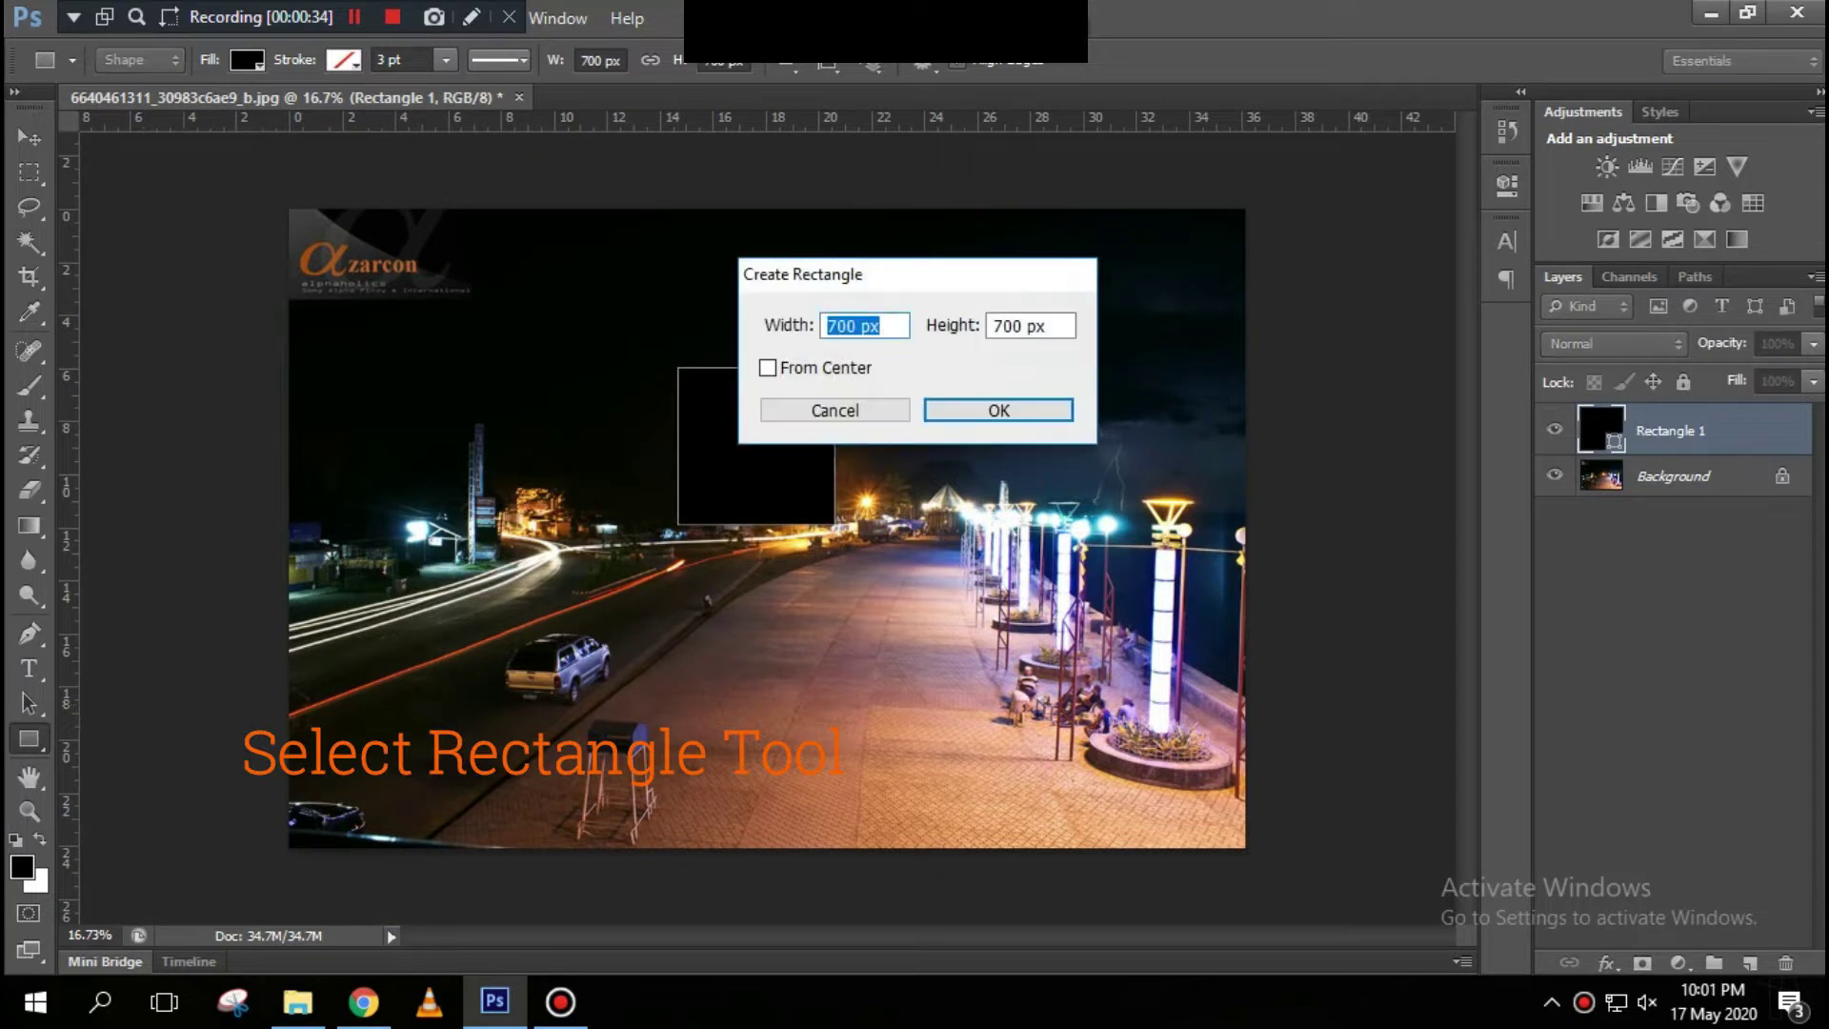
key(Escape)
Step: Enlarge the black square proportionally to roughly twice its size with Free Transform
key(v)
key(ctrl+t)
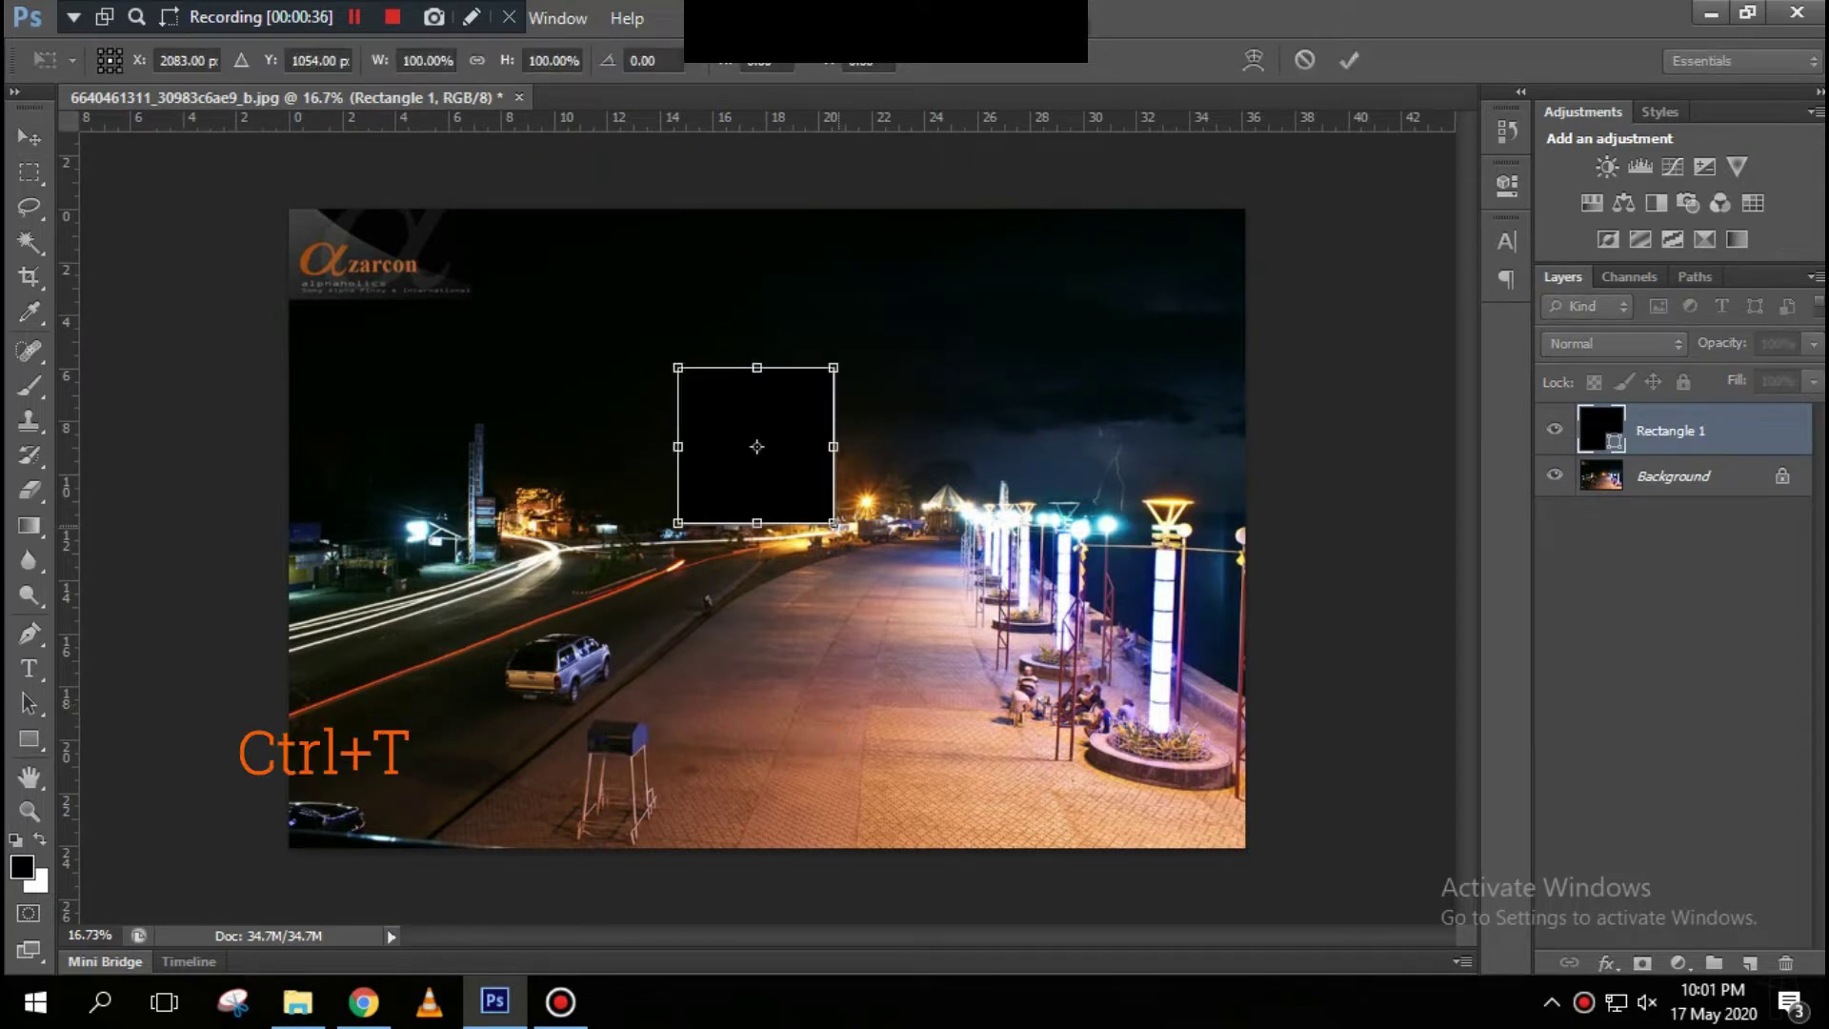
drag(834, 524, 980, 672)
key(Return)
Step: Rotate the black square 45 degrees with Free Transform to make a diamond
key(ctrl+t)
right_click(889, 478)
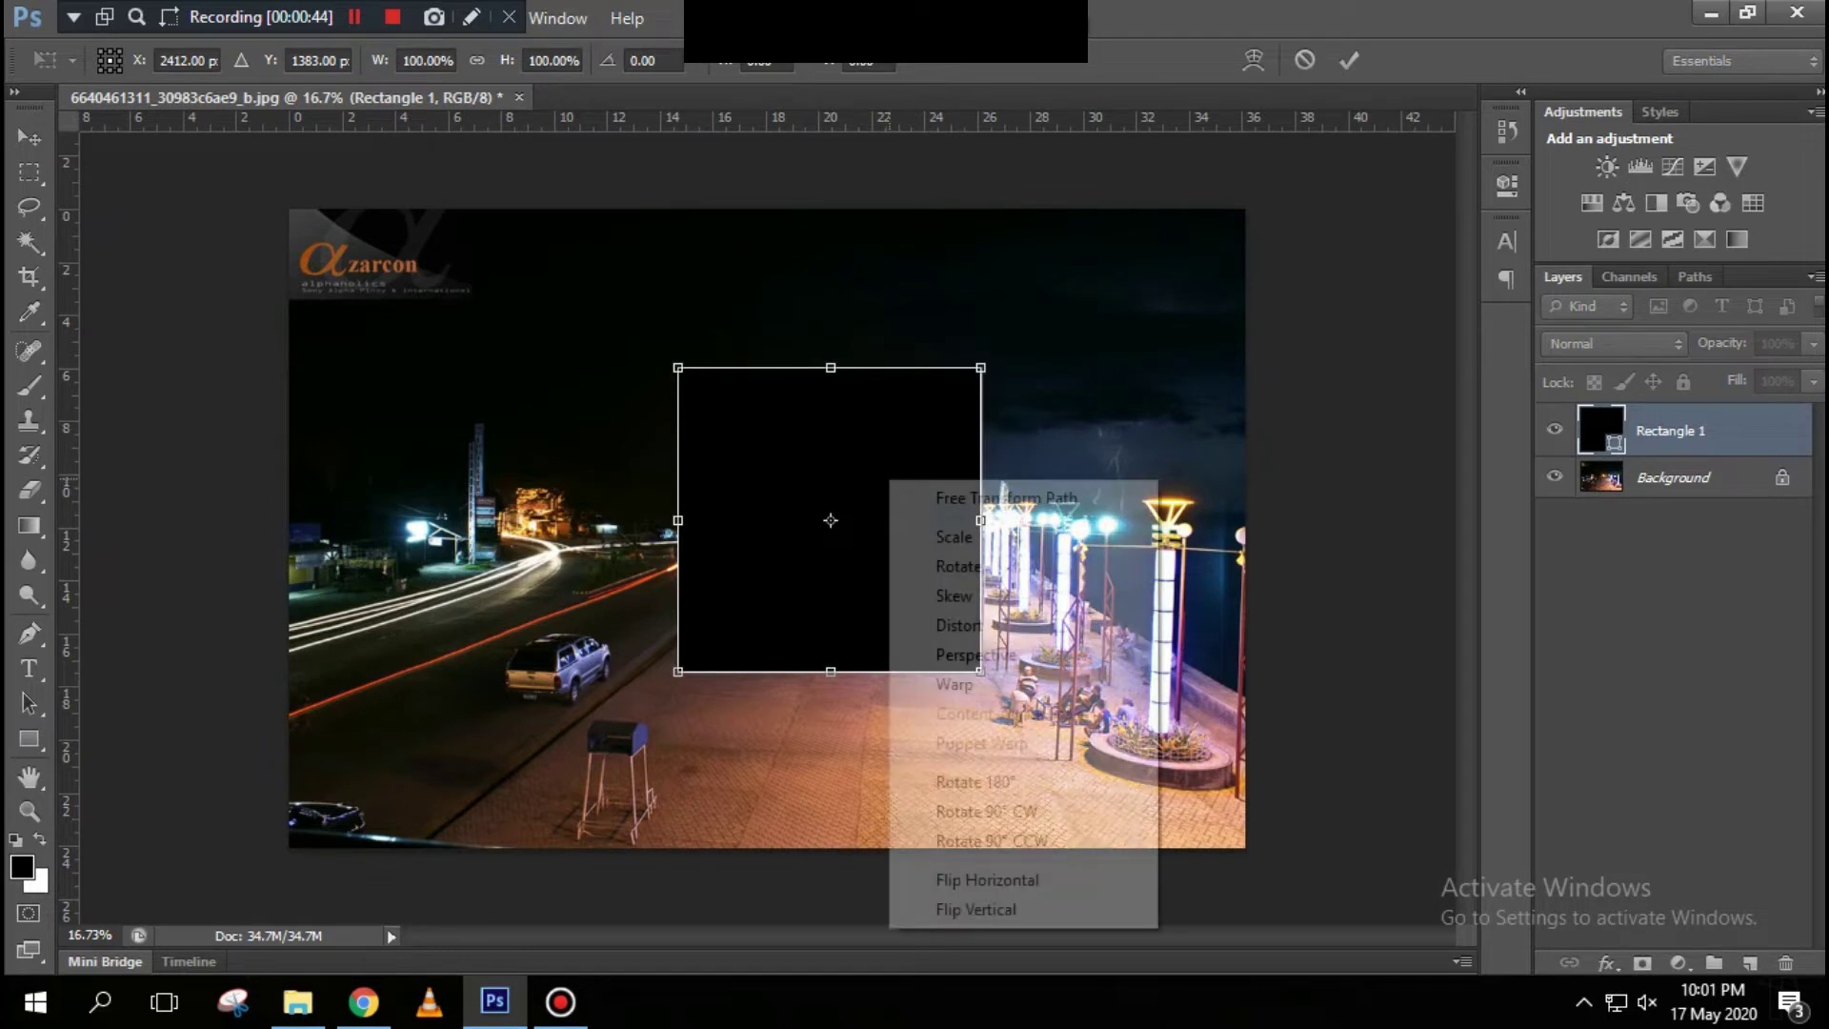
click(794, 363)
double_click(643, 61)
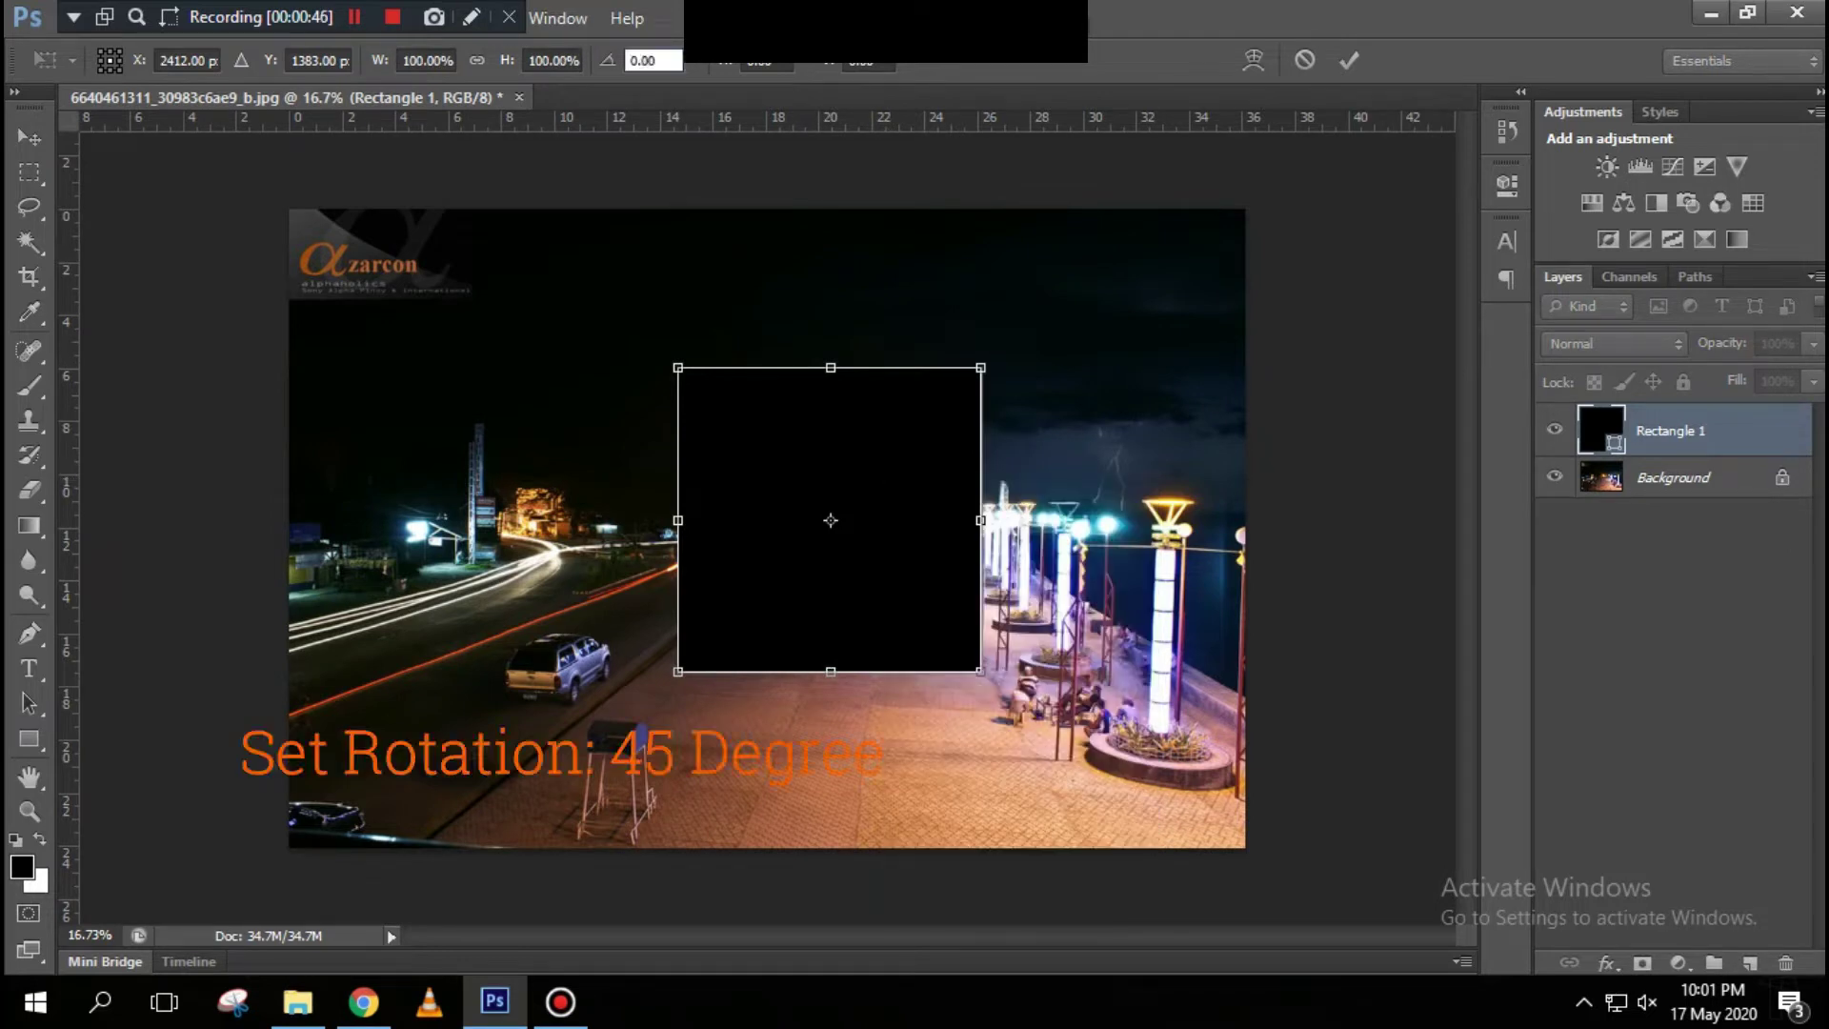
text(445)
key(Return)
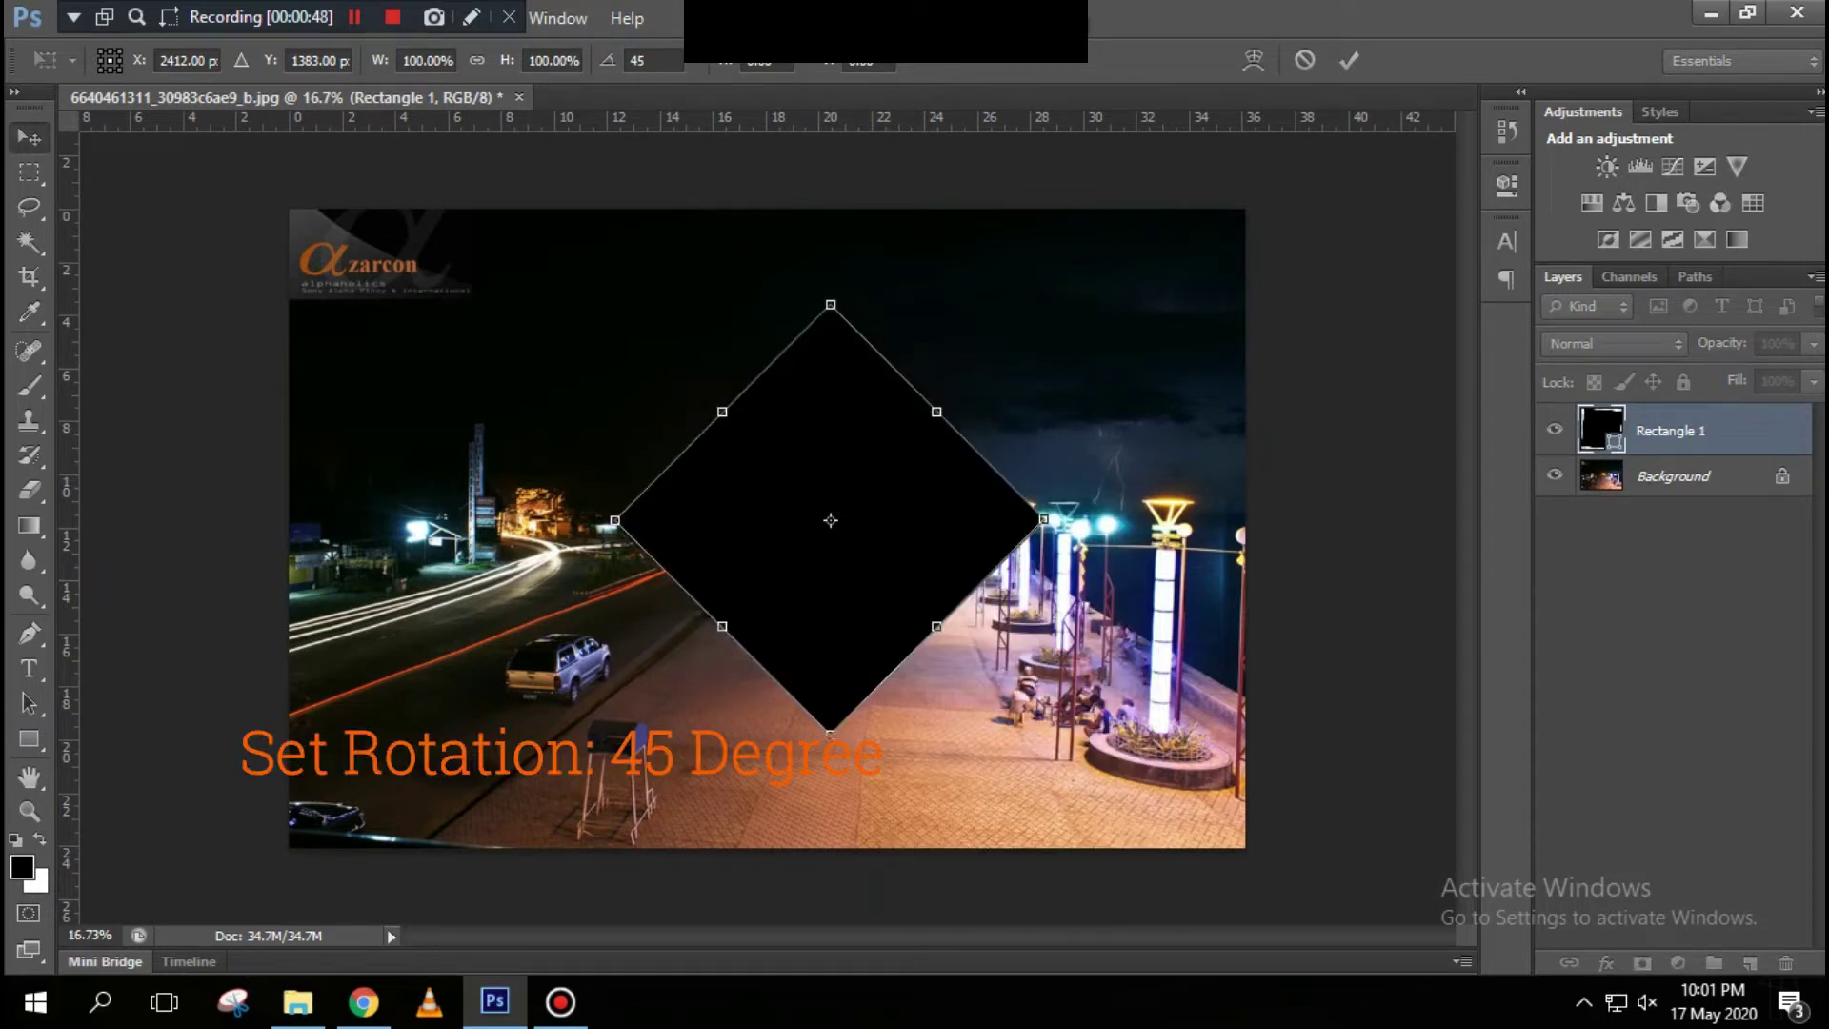
key(Return)
Step: Align the diamond with the Background layer on both vertical and horizontal centers
ctrl+click(1673, 476)
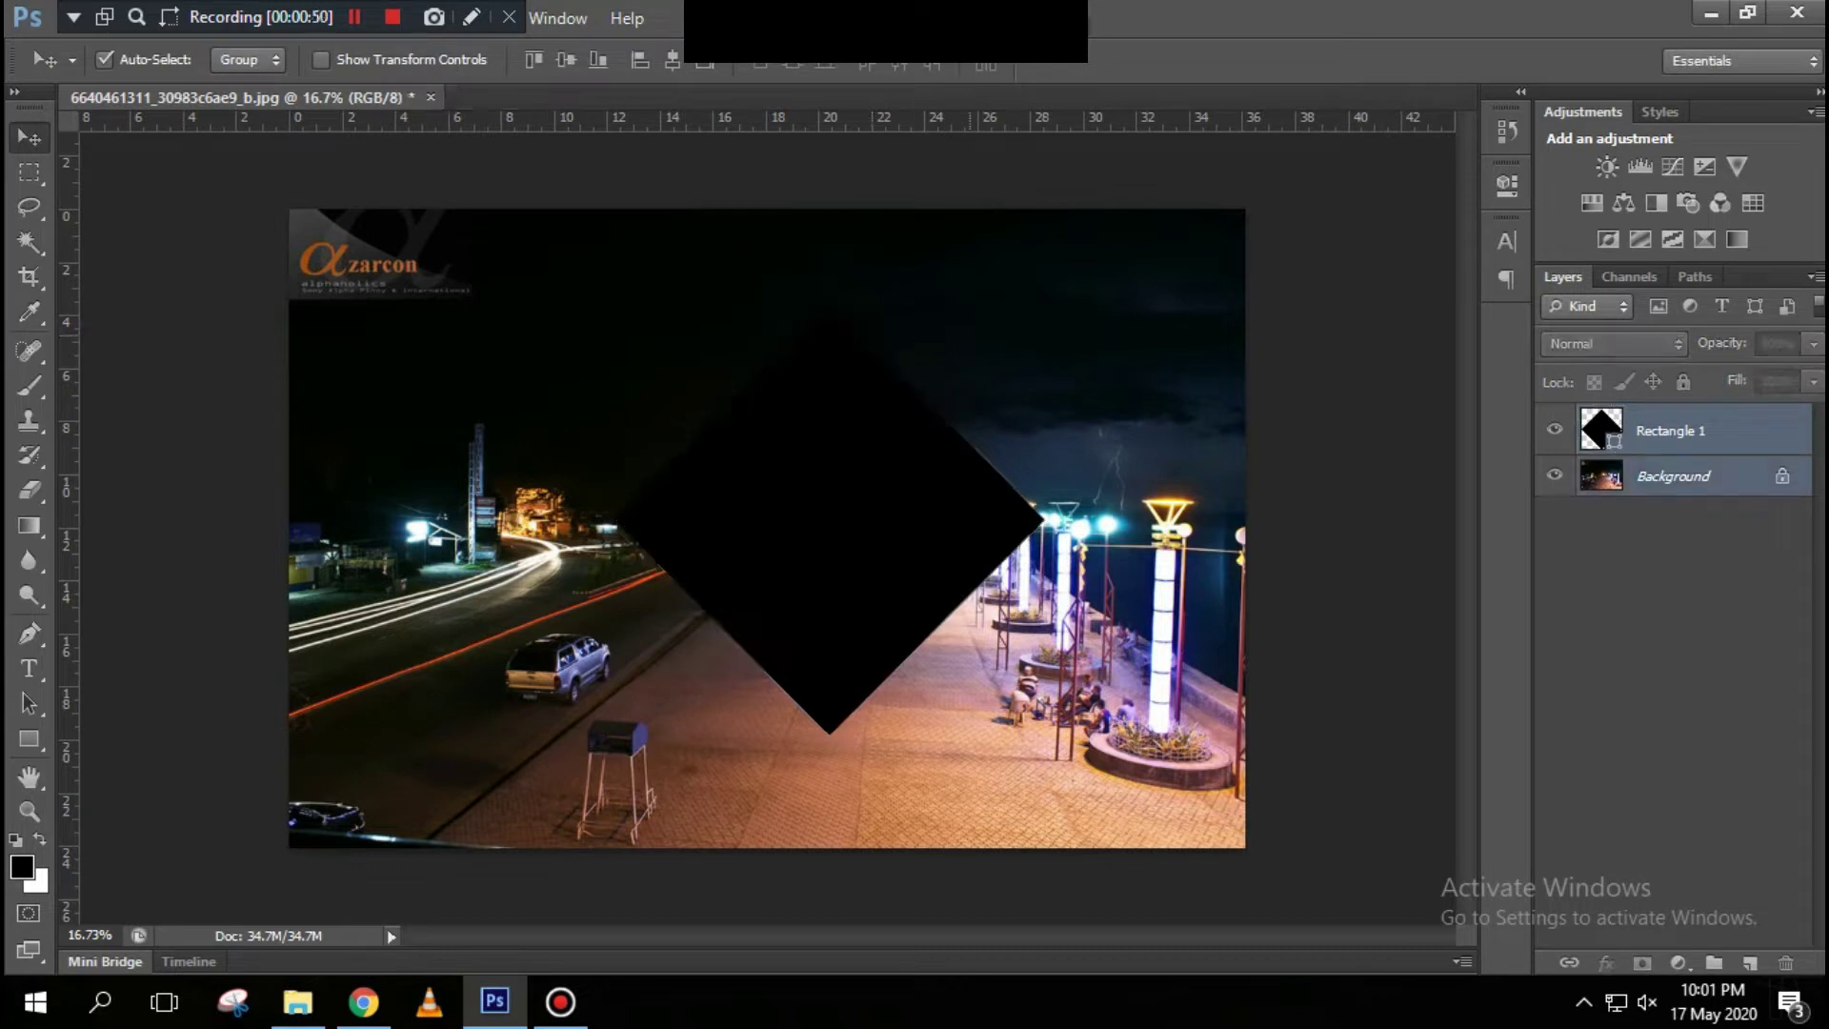
click(566, 60)
click(672, 59)
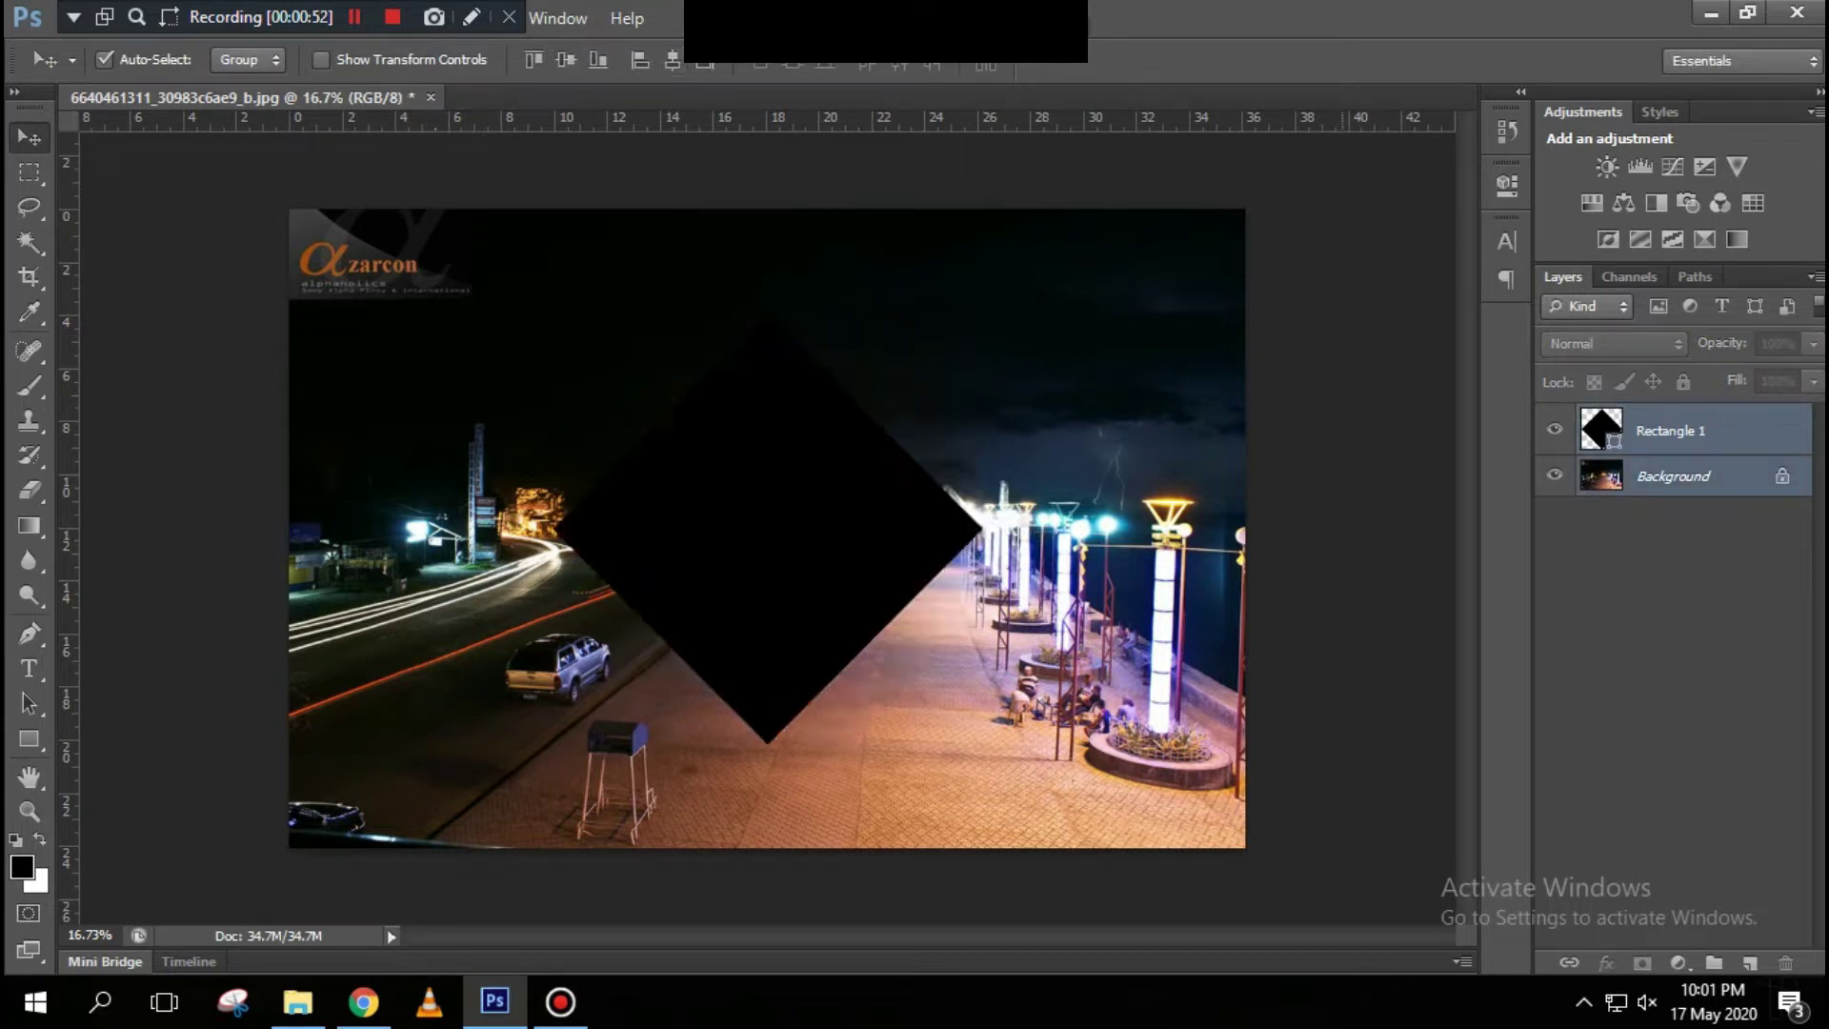
Step: Set the fill colour of the Rectangle 1 diamond to bright red, fa0404
click(1673, 429)
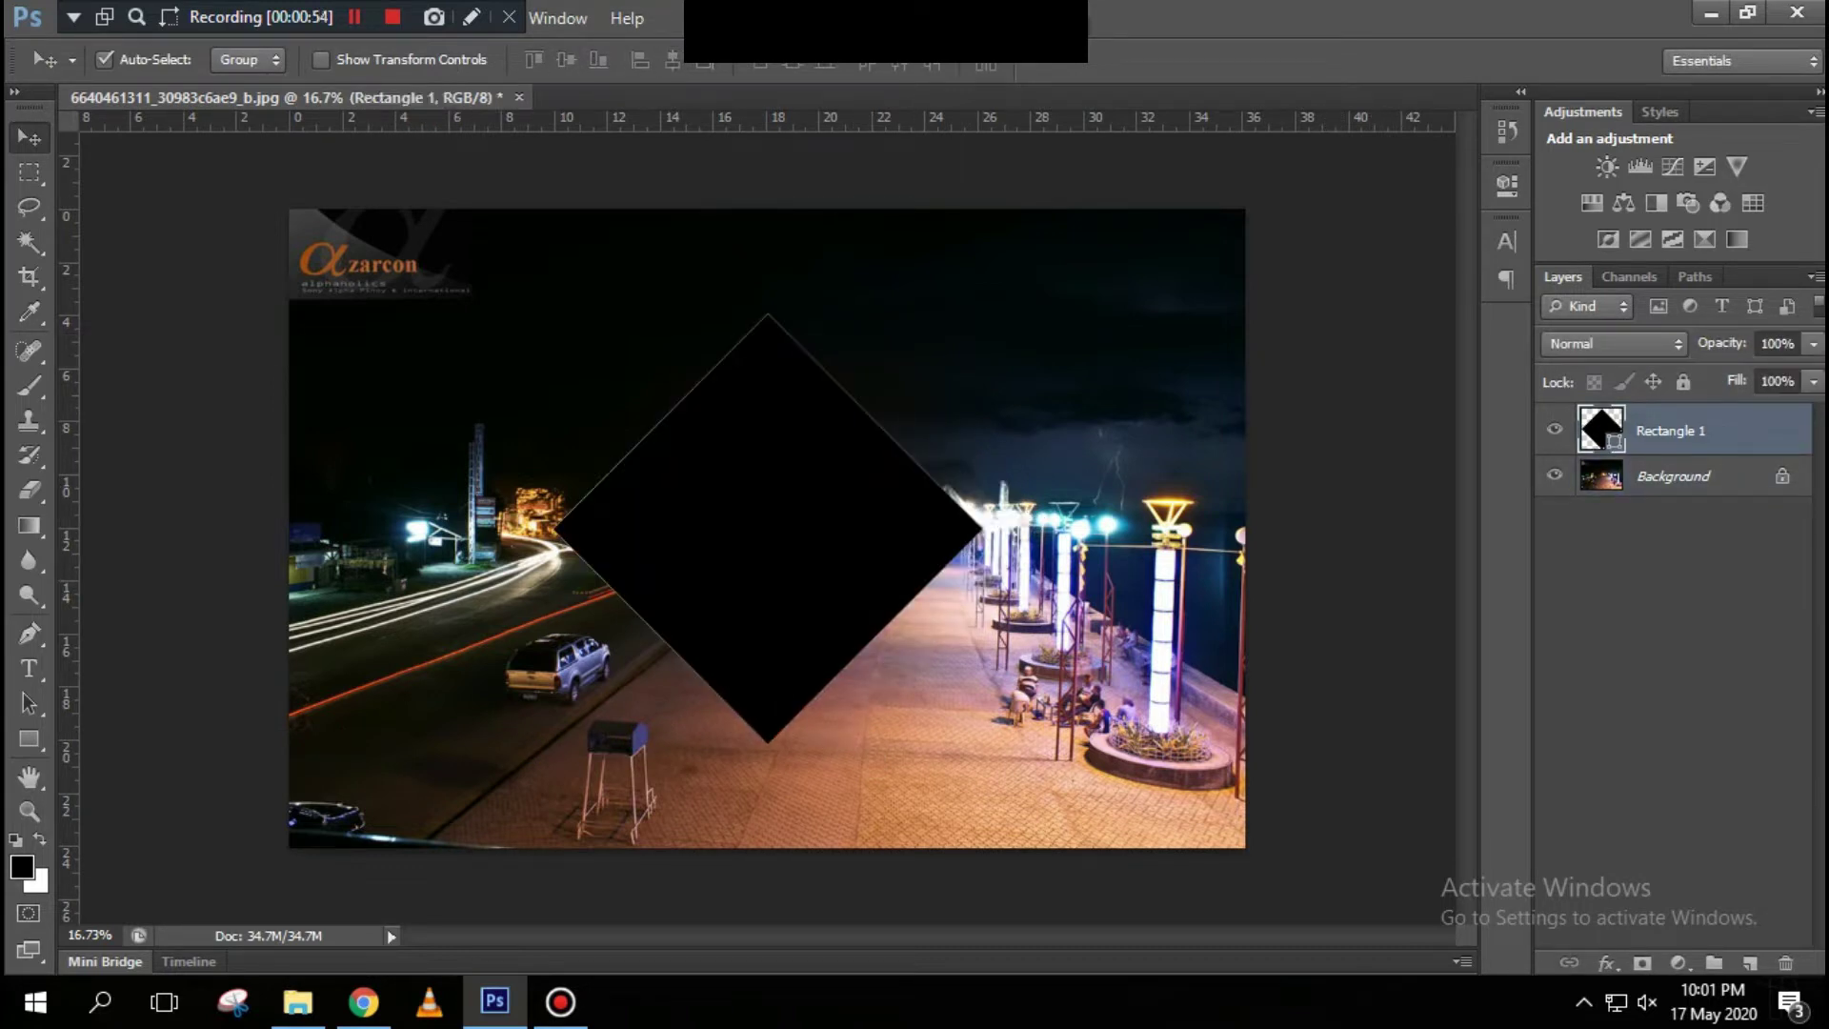
double_click(1601, 428)
click(1220, 602)
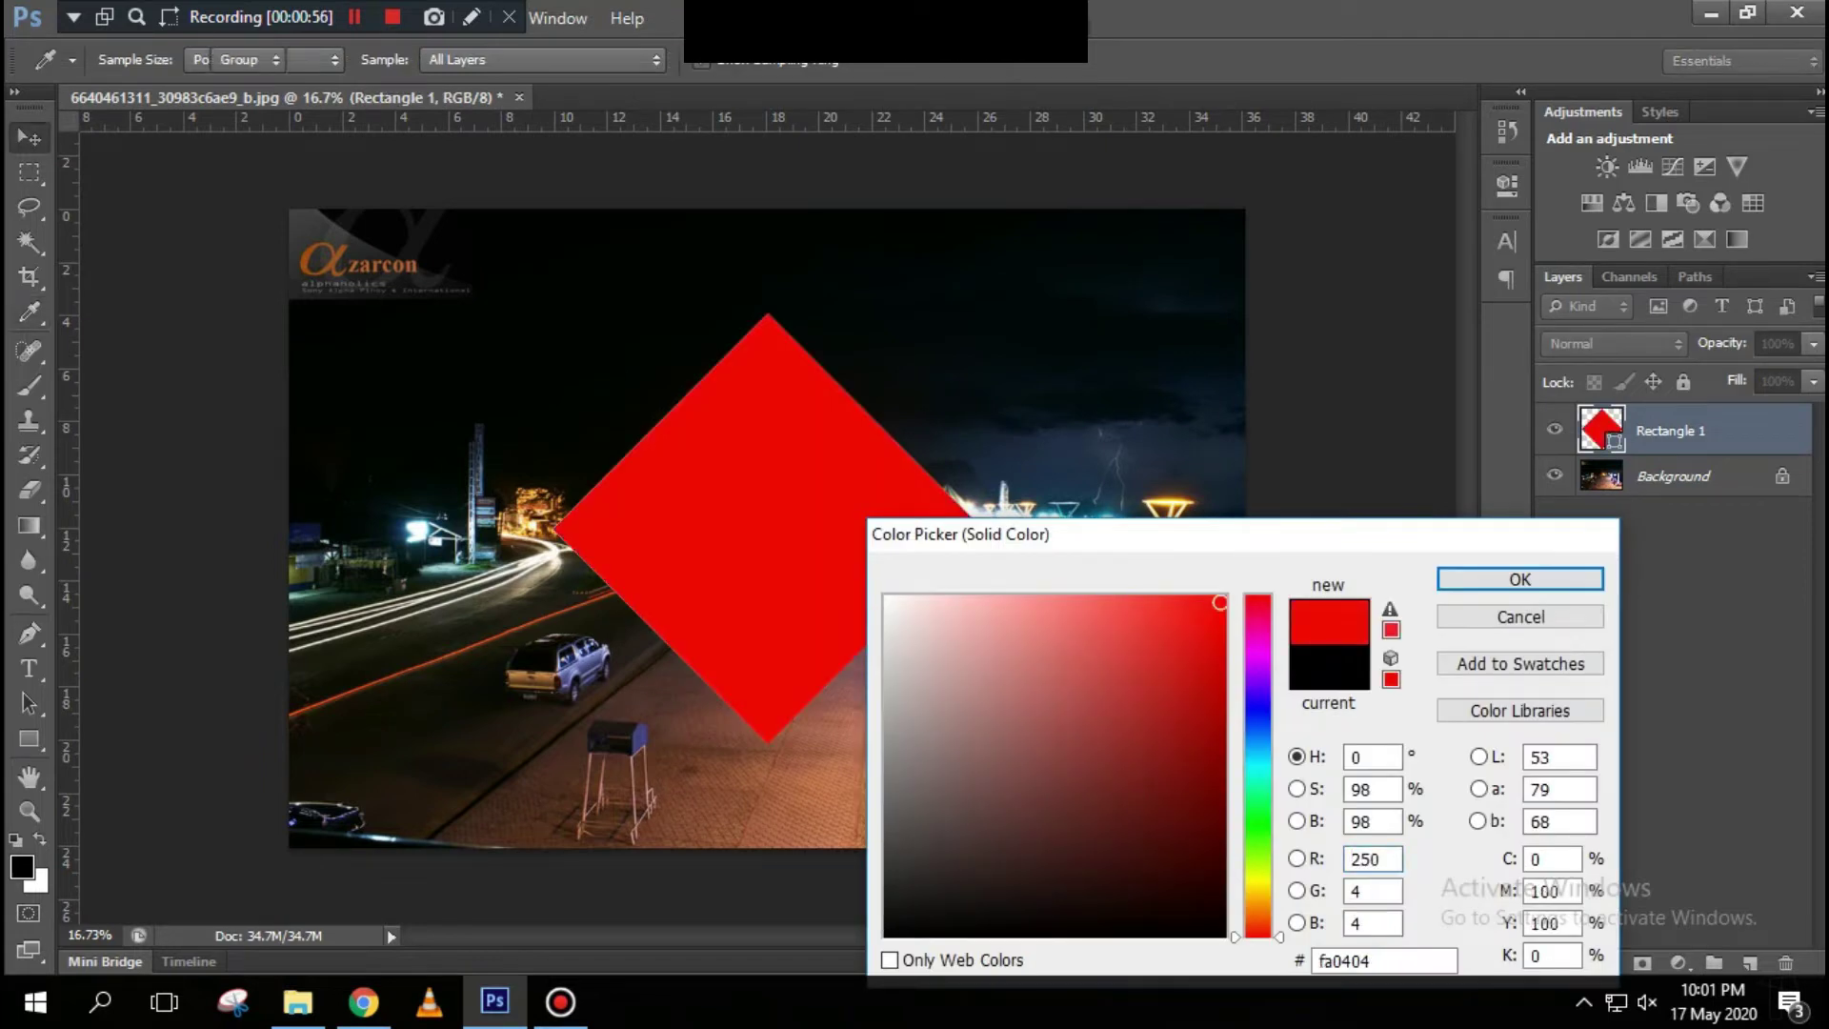
key(Return)
Step: Change the diamond's fill colour to a saturated bright blue
double_click(1601, 429)
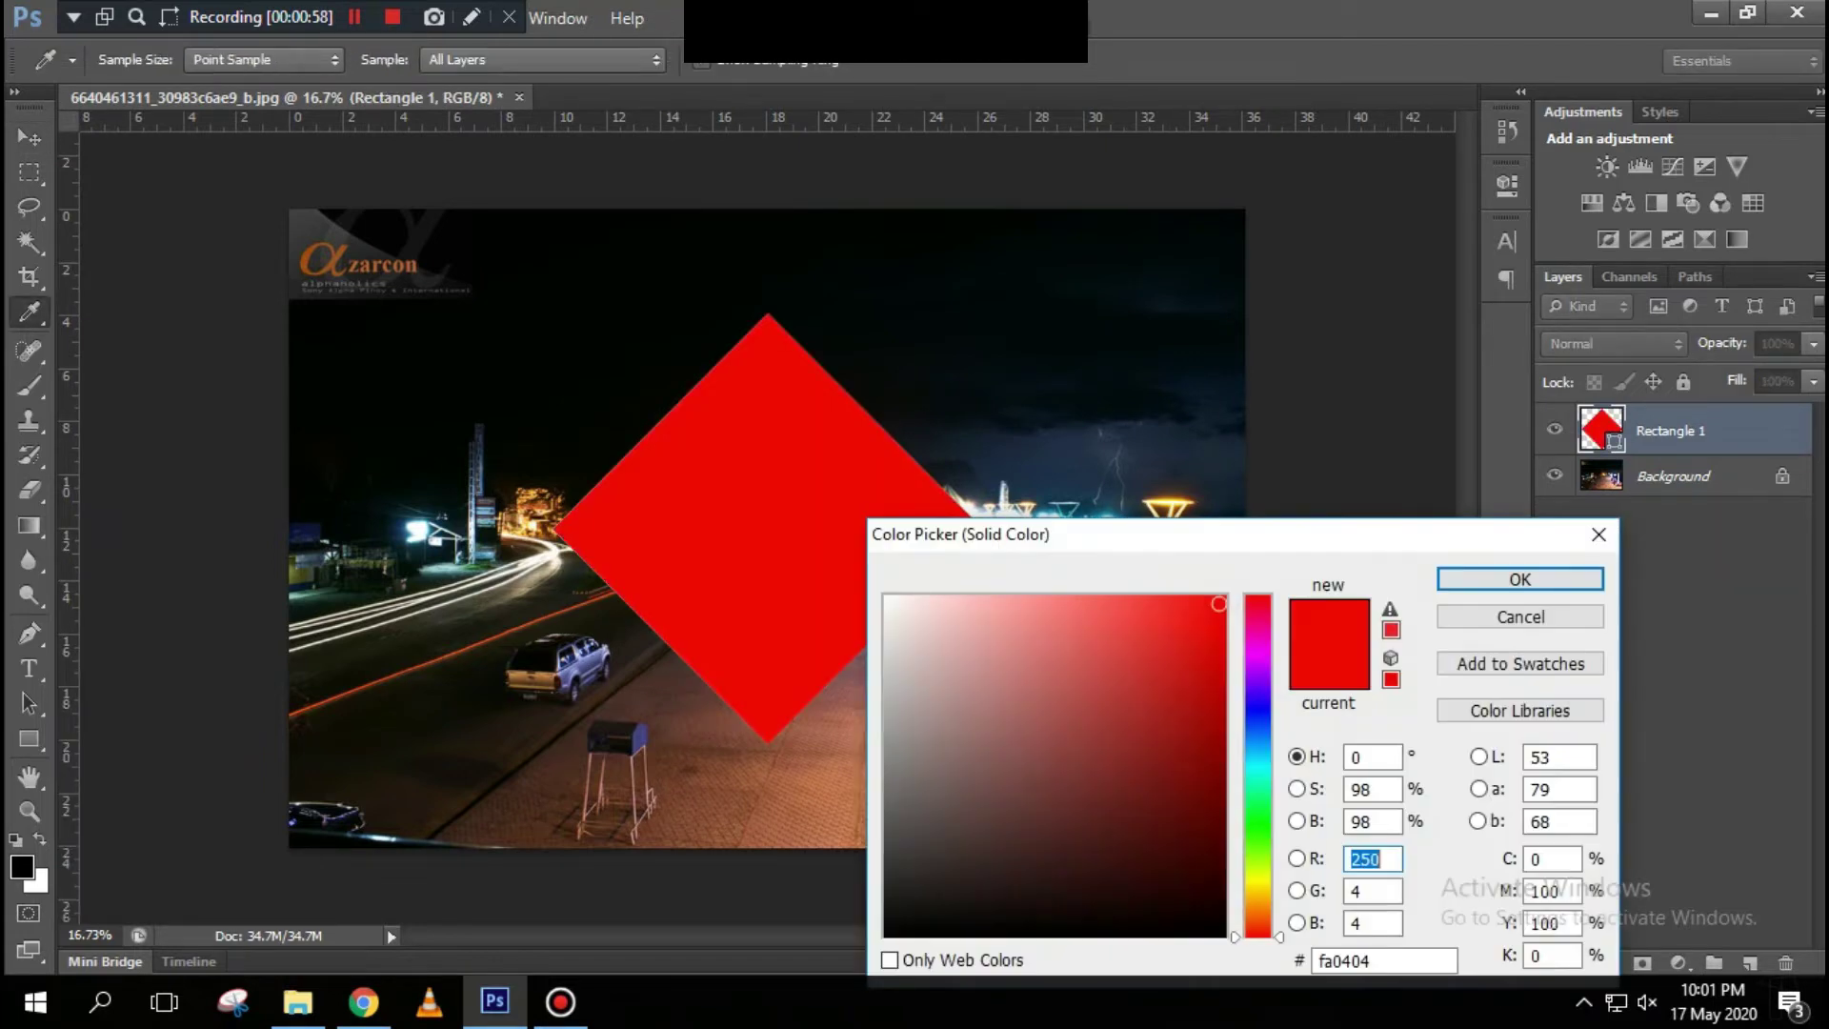
mouse_move(1258, 717)
mouse_down()
mouse_move(1257, 808)
mouse_move(1257, 721)
mouse_up()
click(1226, 596)
click(1519, 579)
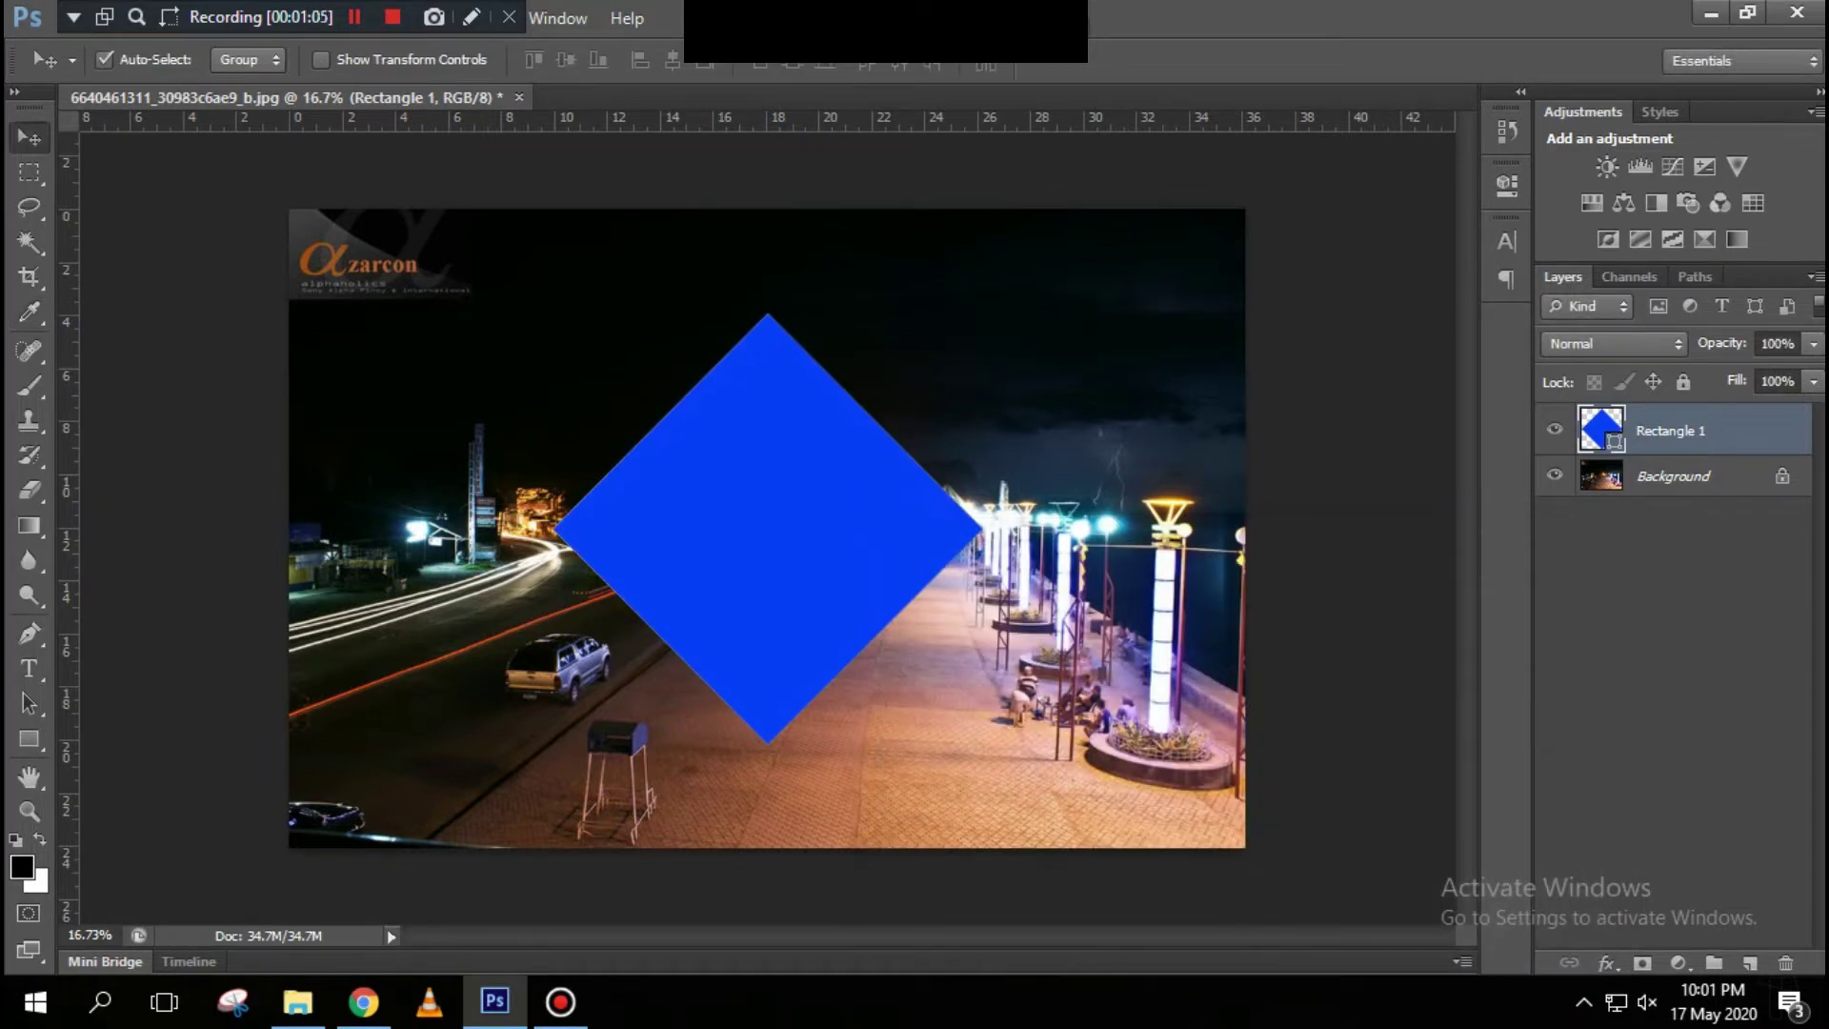
Step: Set the diamond layer's blend mode to Multiply and scale the shape to about 105% around its center
click(1615, 343)
click(1565, 100)
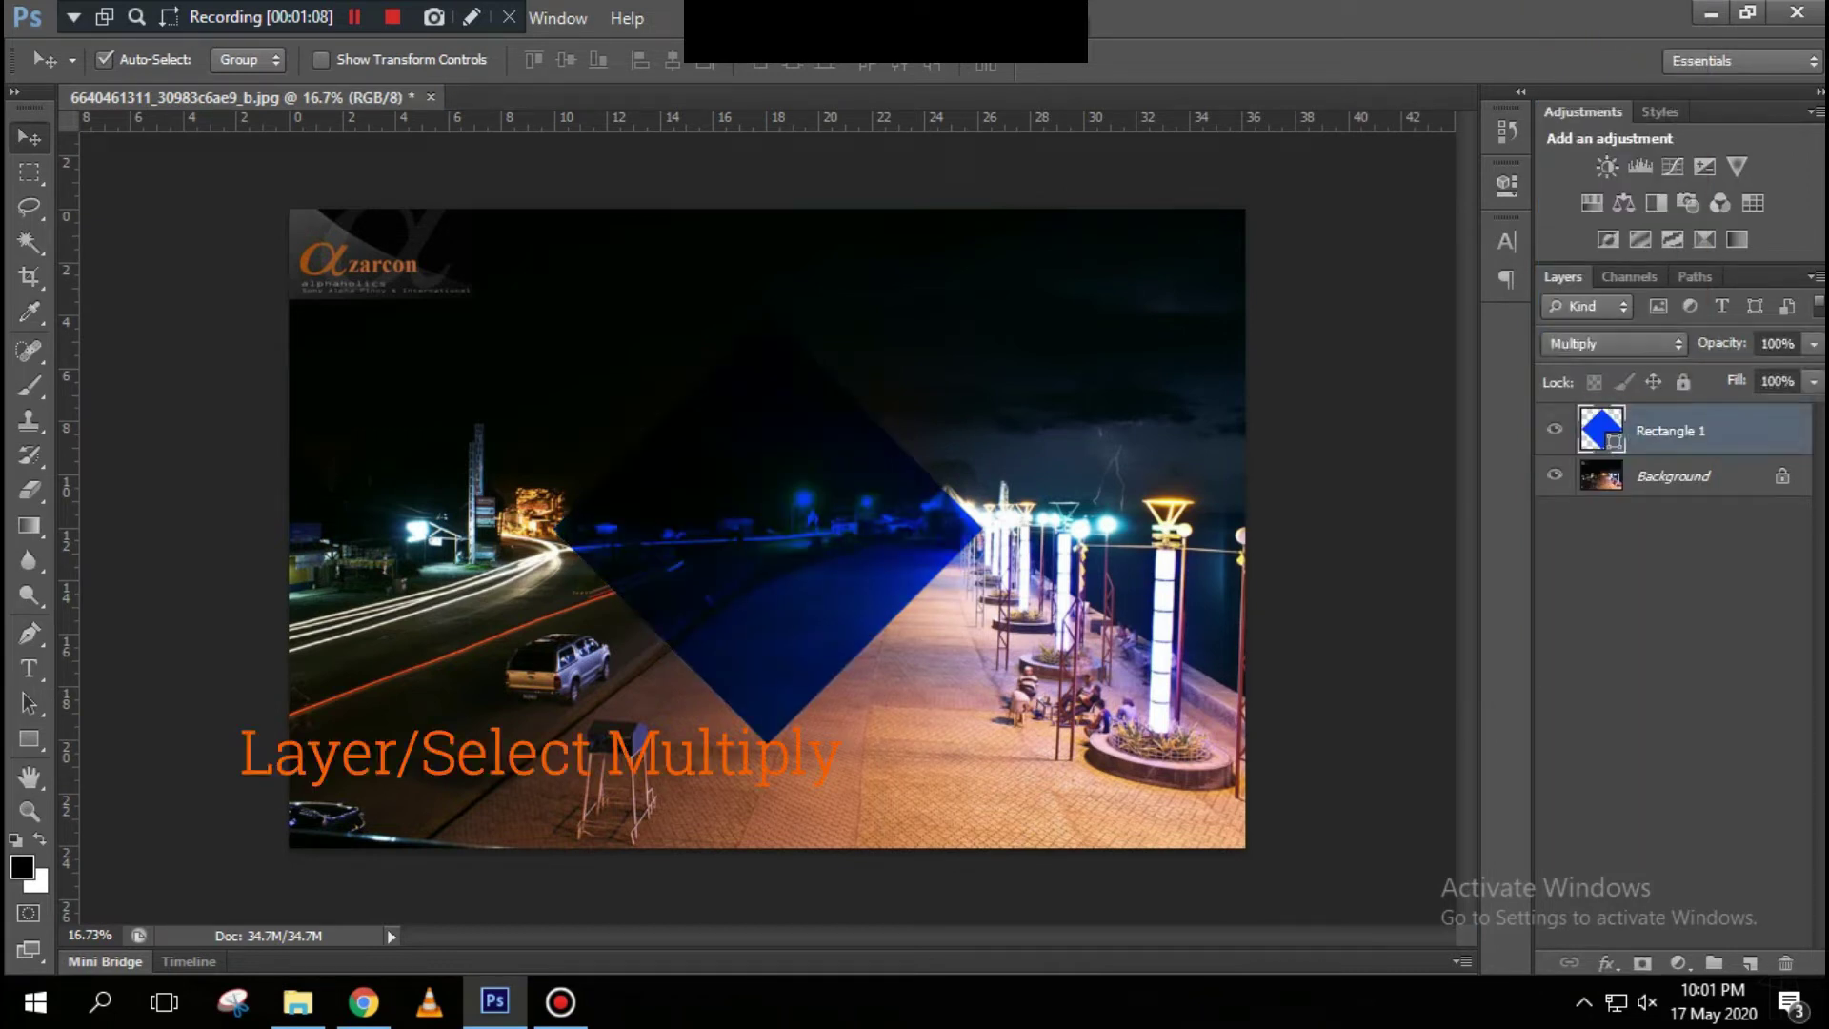
key(ctrl+t)
drag(982, 313, 992, 303)
key(Escape)
key(ctrl+t)
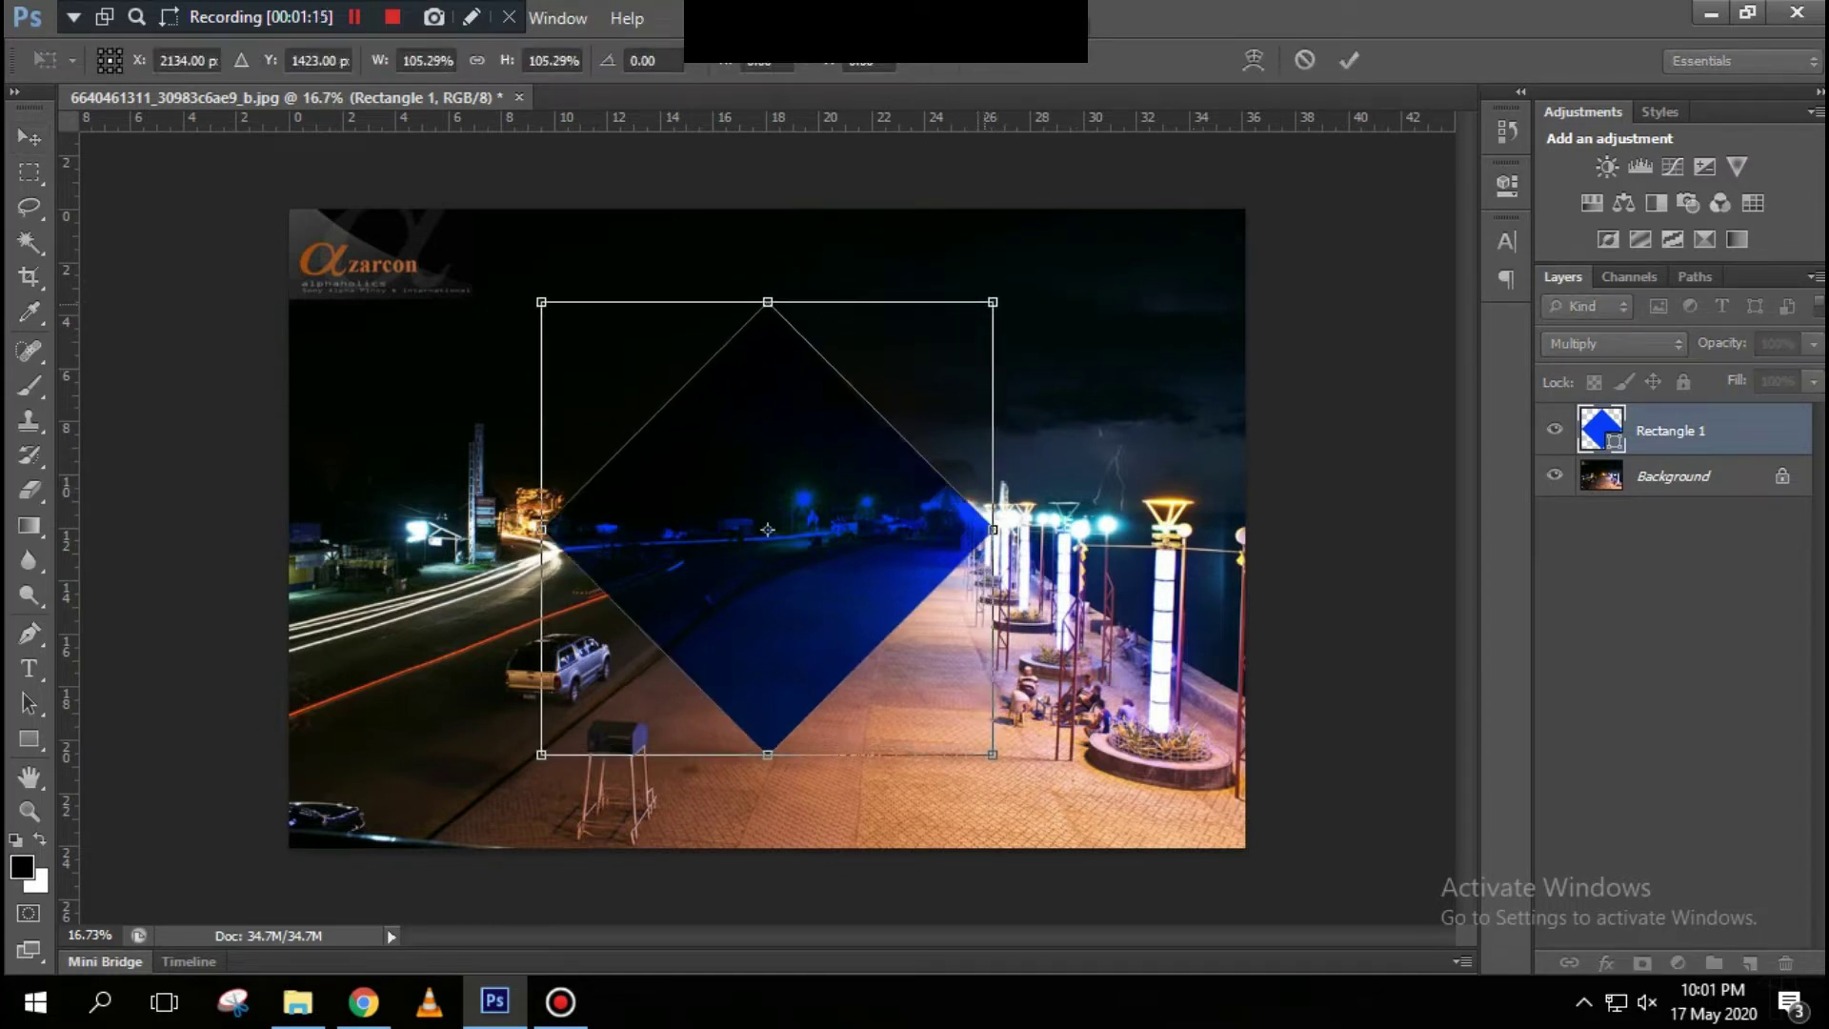
key(Return)
Step: Recolour the Rectangle 1 diamond to a vivid pink with a hue of 332 degrees and deselect the layer
click(1674, 476)
click(1670, 431)
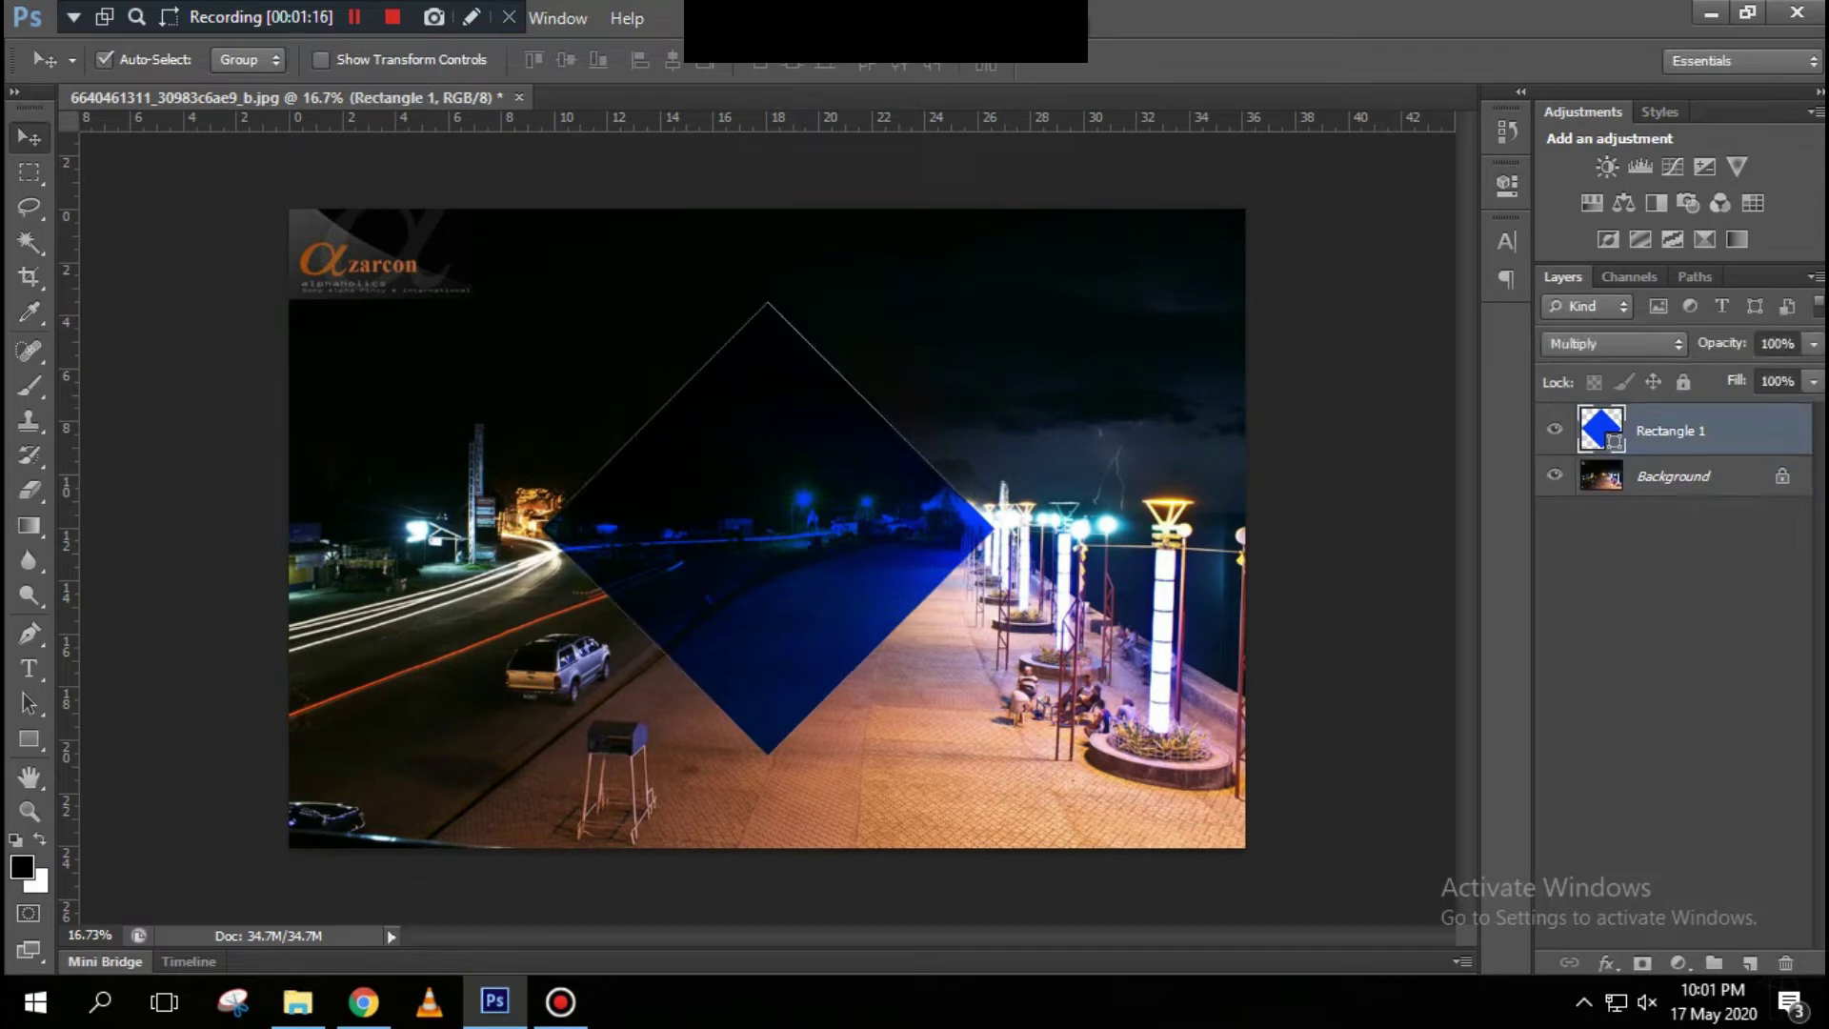
double_click(1601, 430)
click(1112, 596)
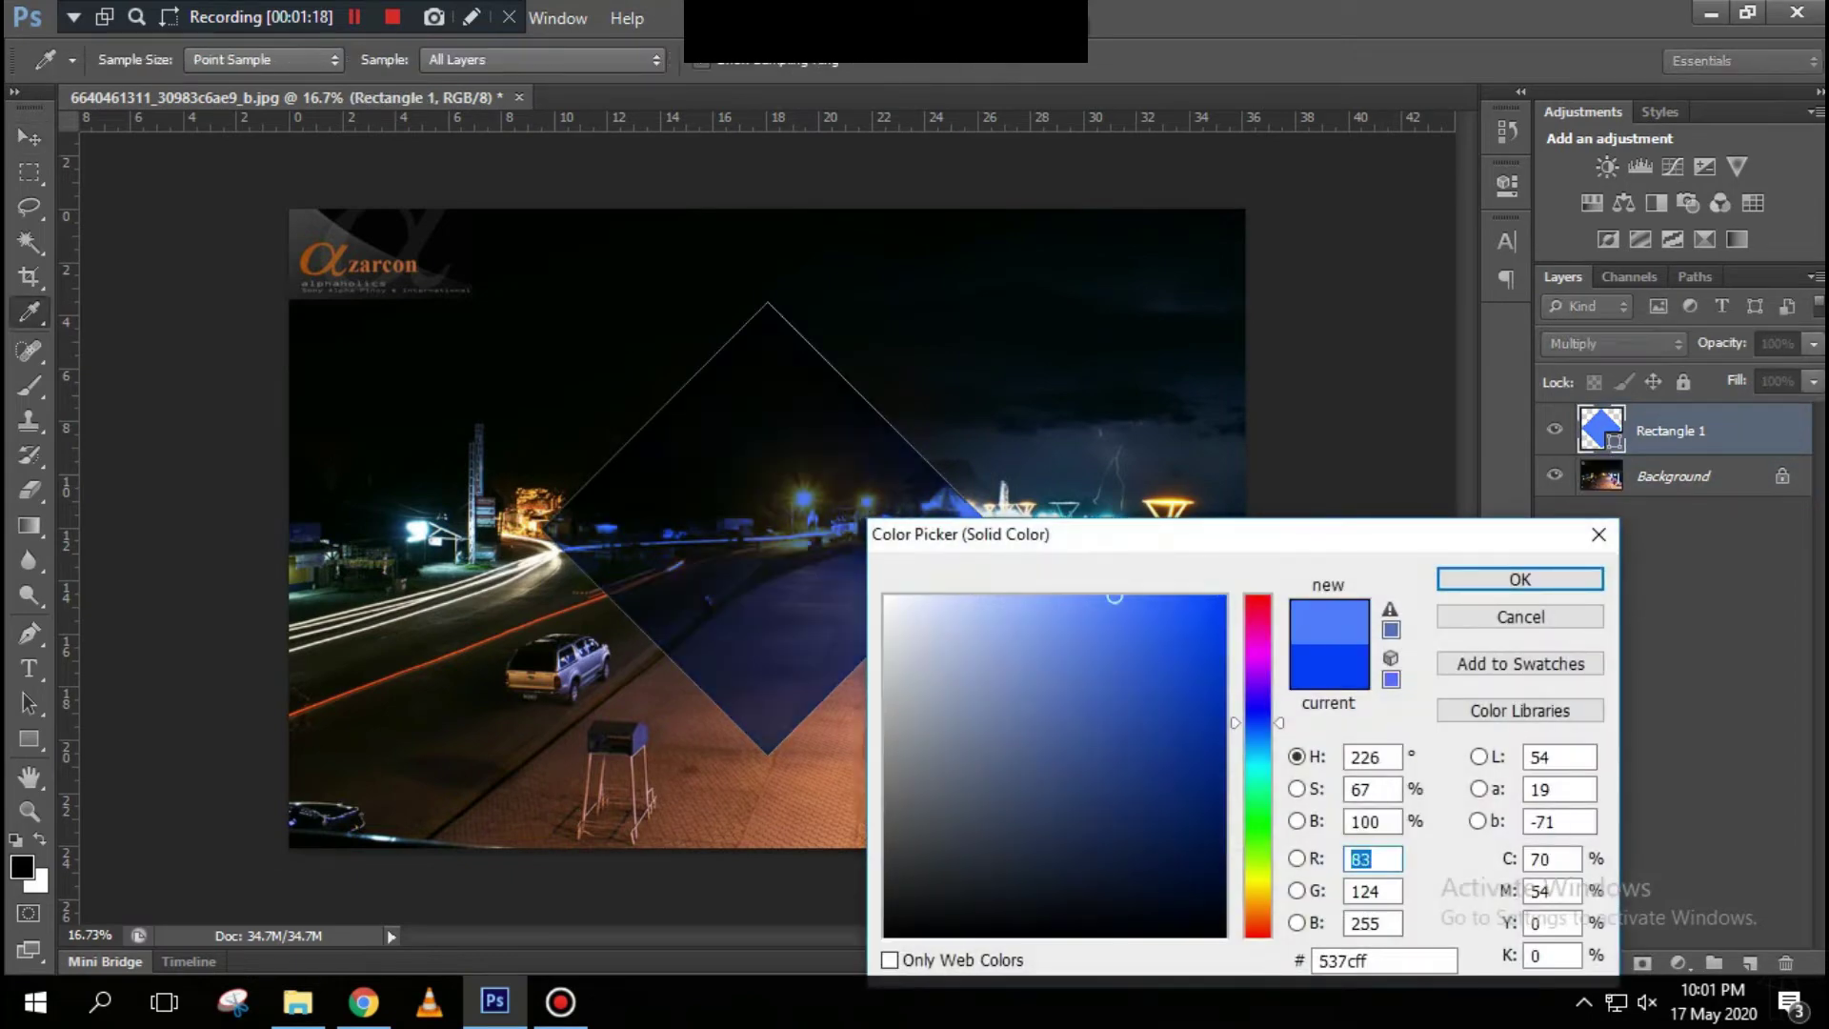
click(1131, 607)
click(1130, 648)
drag(1134, 534, 1132, 522)
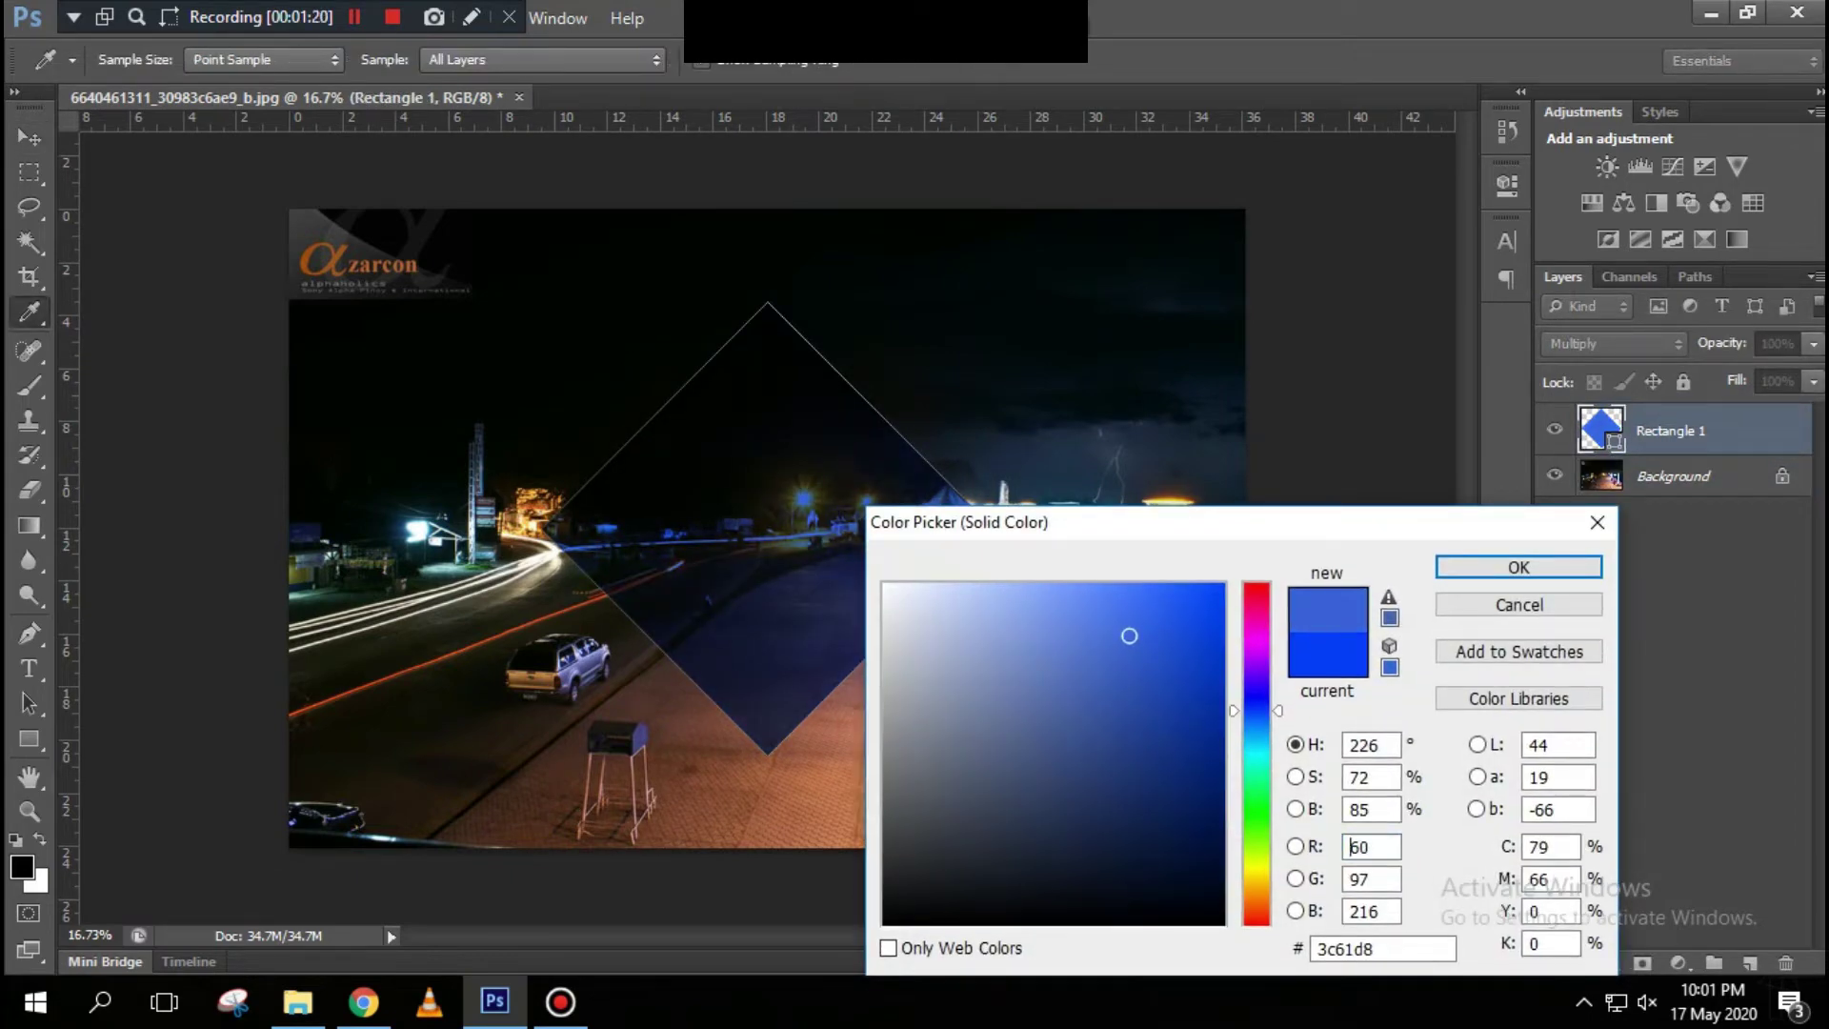
drag(1256, 711, 1256, 619)
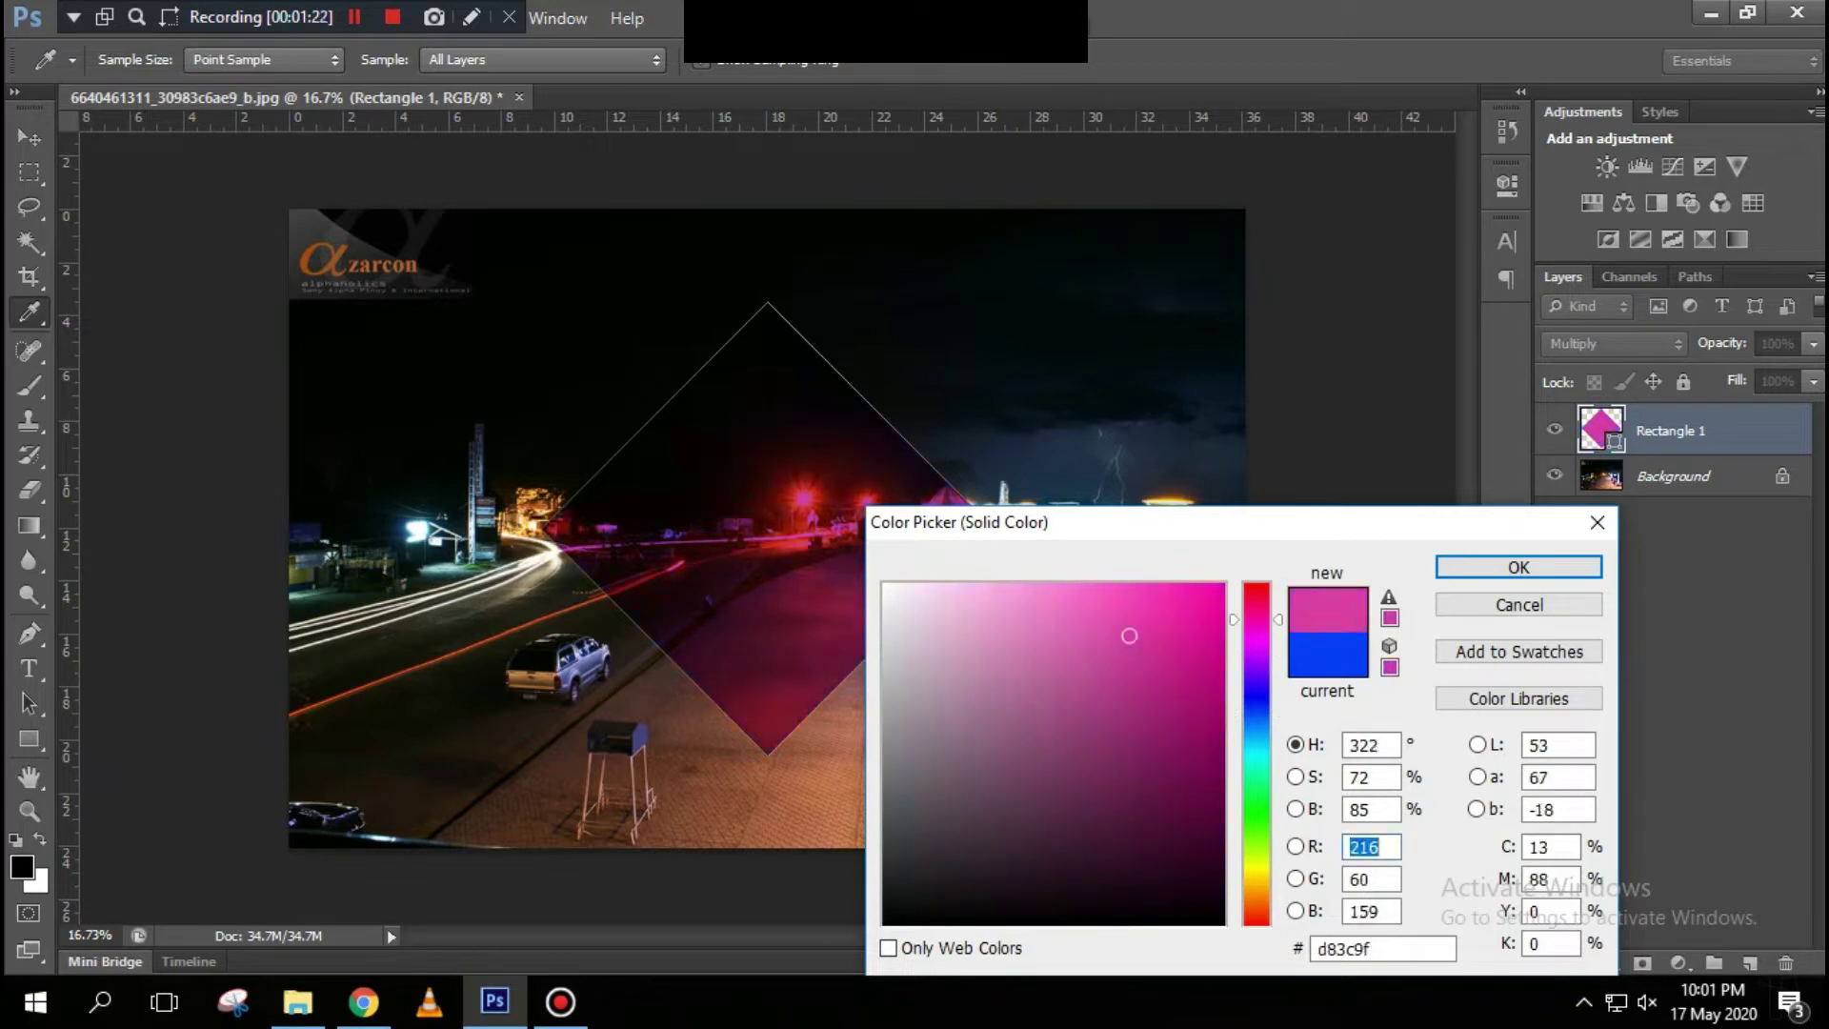
click(1256, 609)
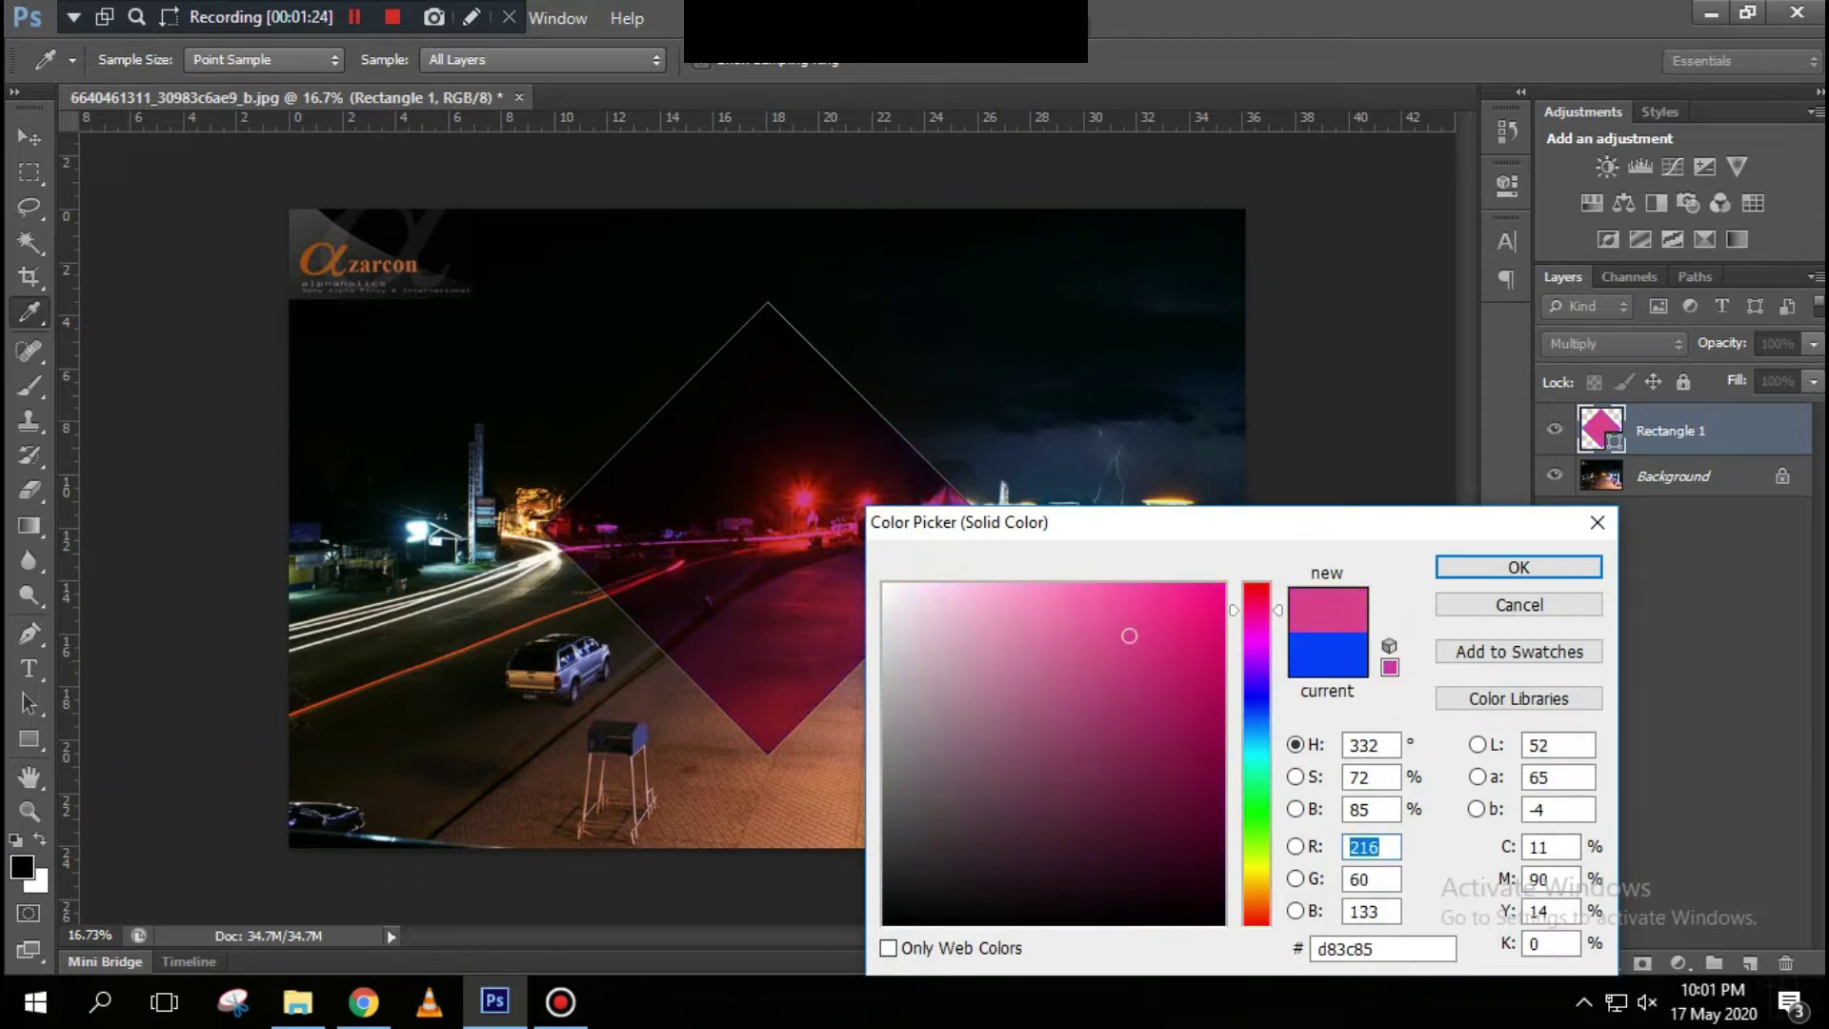
click(1181, 614)
click(1518, 568)
click(1290, 623)
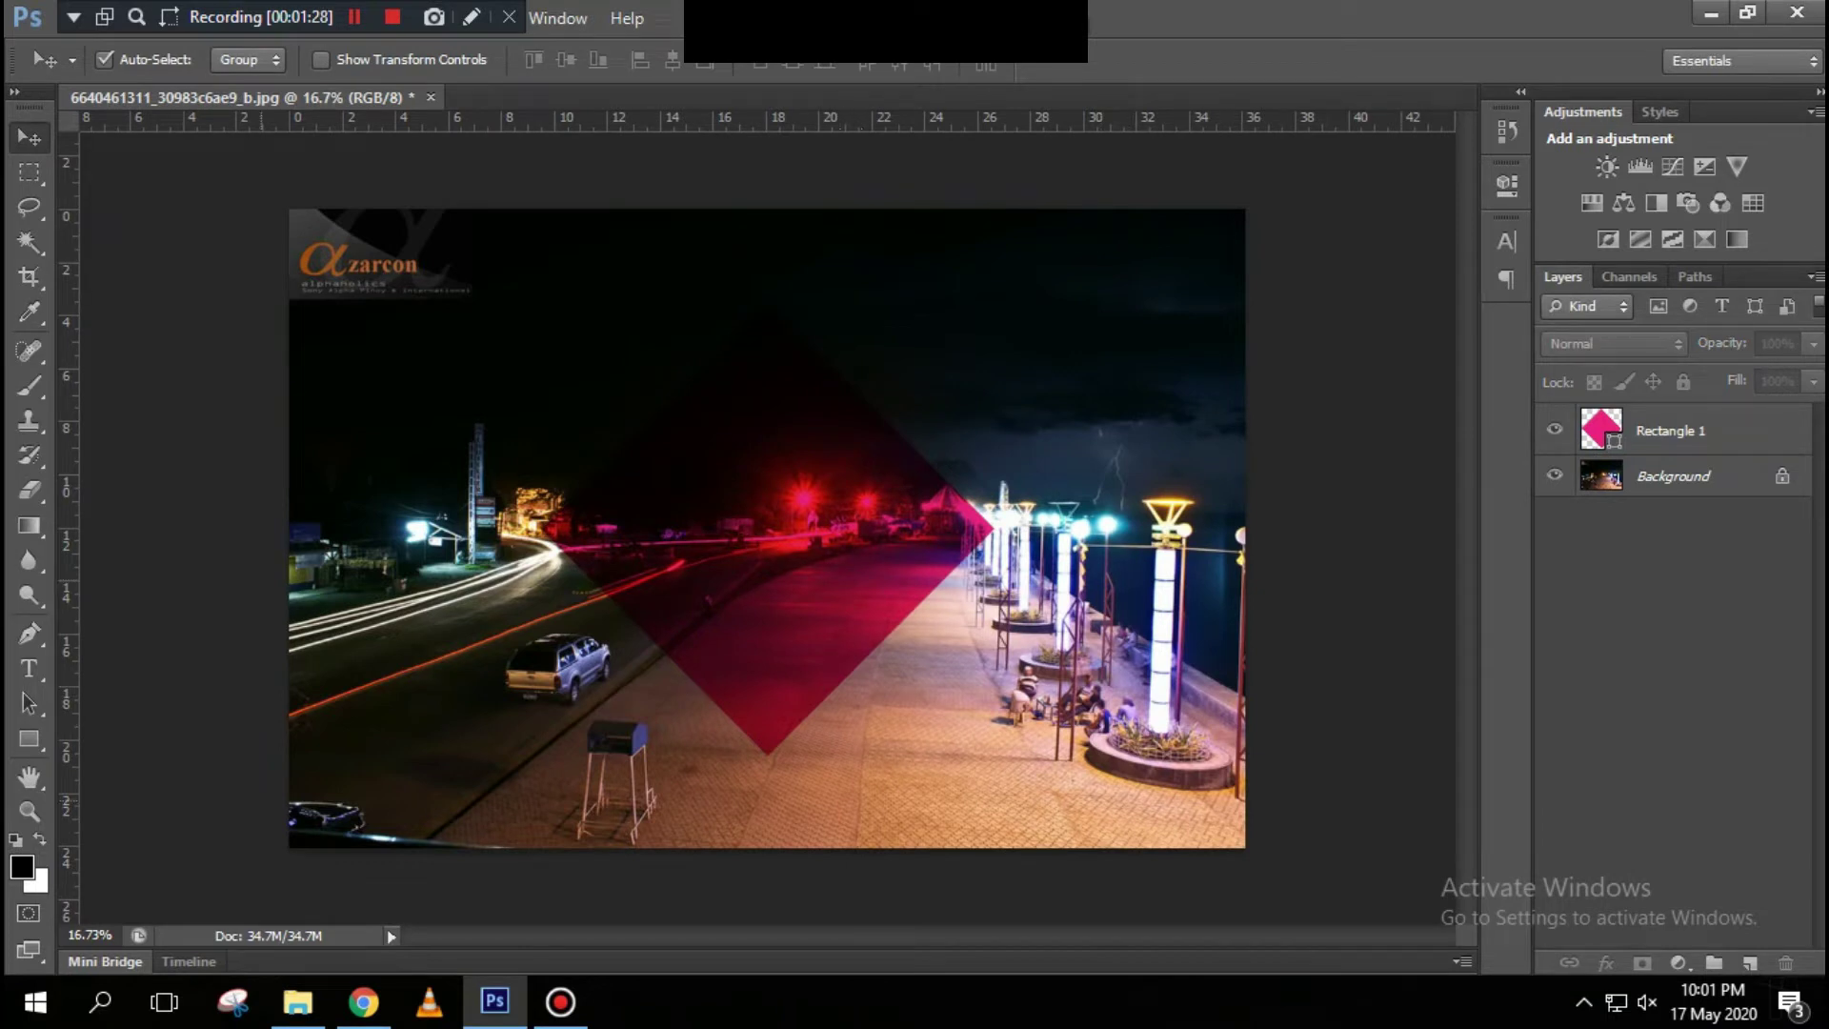
Step: Draw a black circle over the diamond with the Ellipse tool and move it onto the diamond's center
click(28, 739)
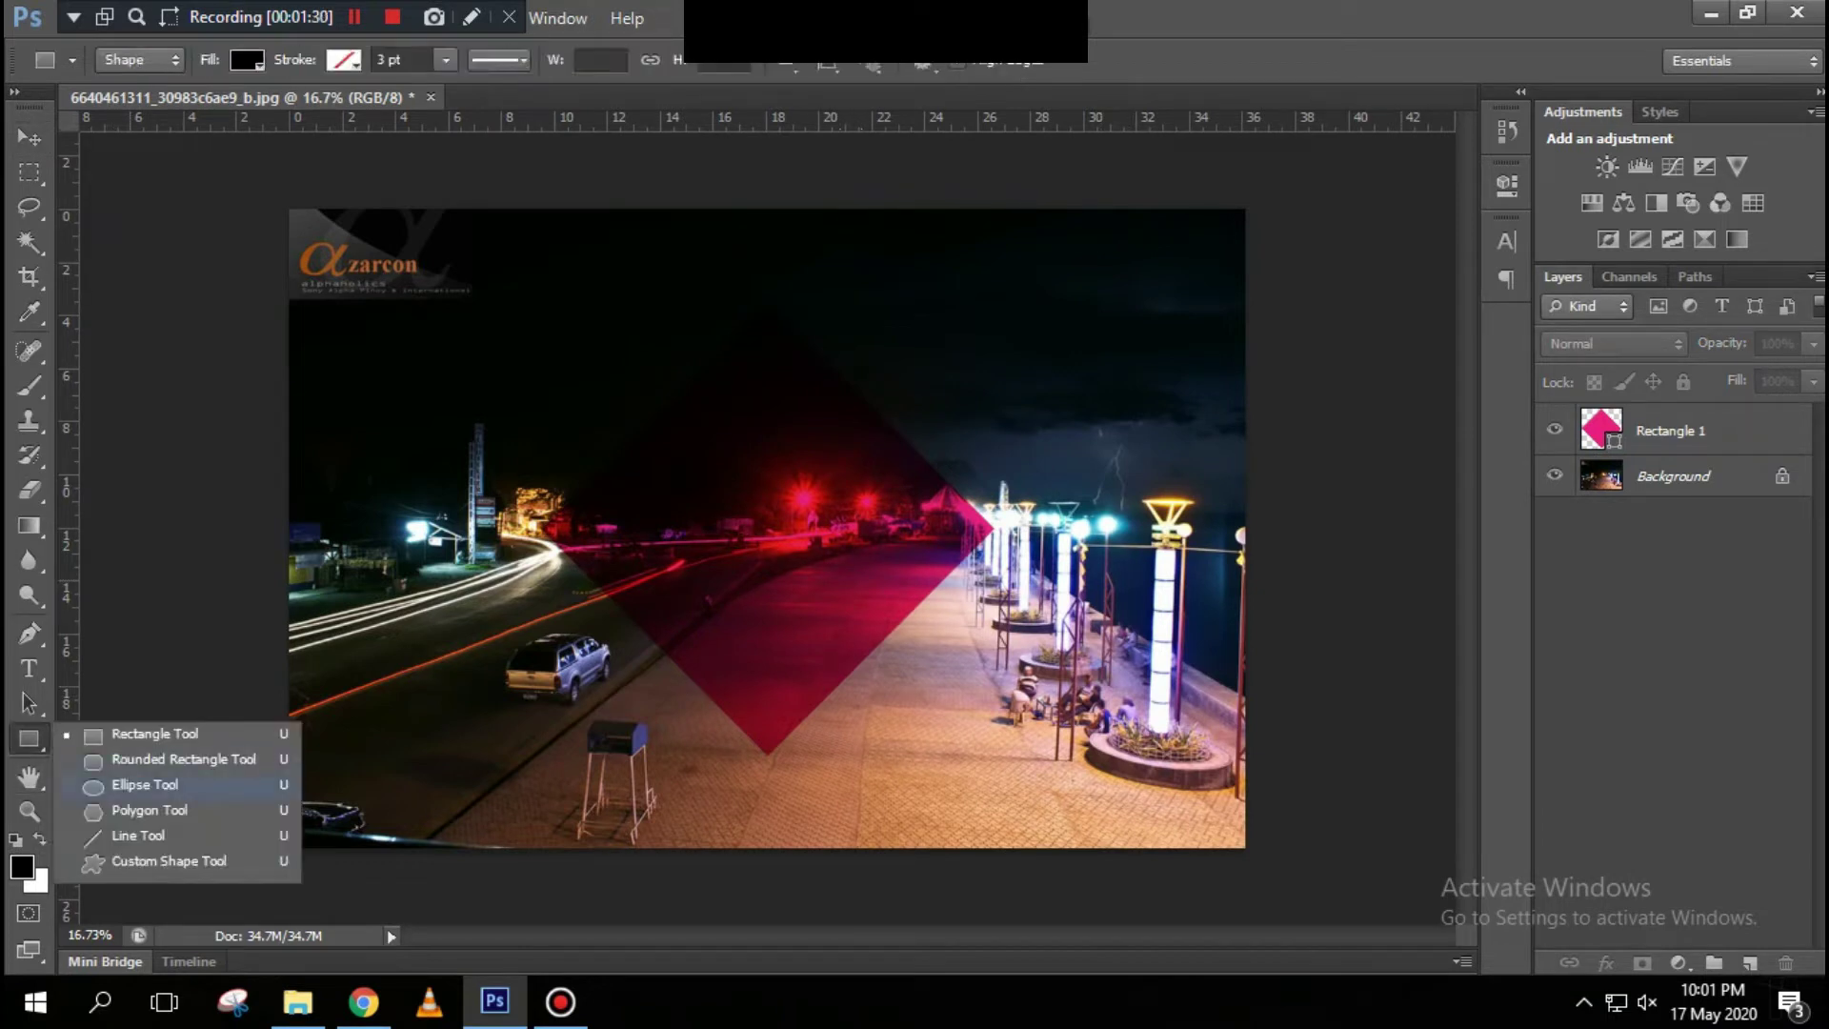
click(143, 784)
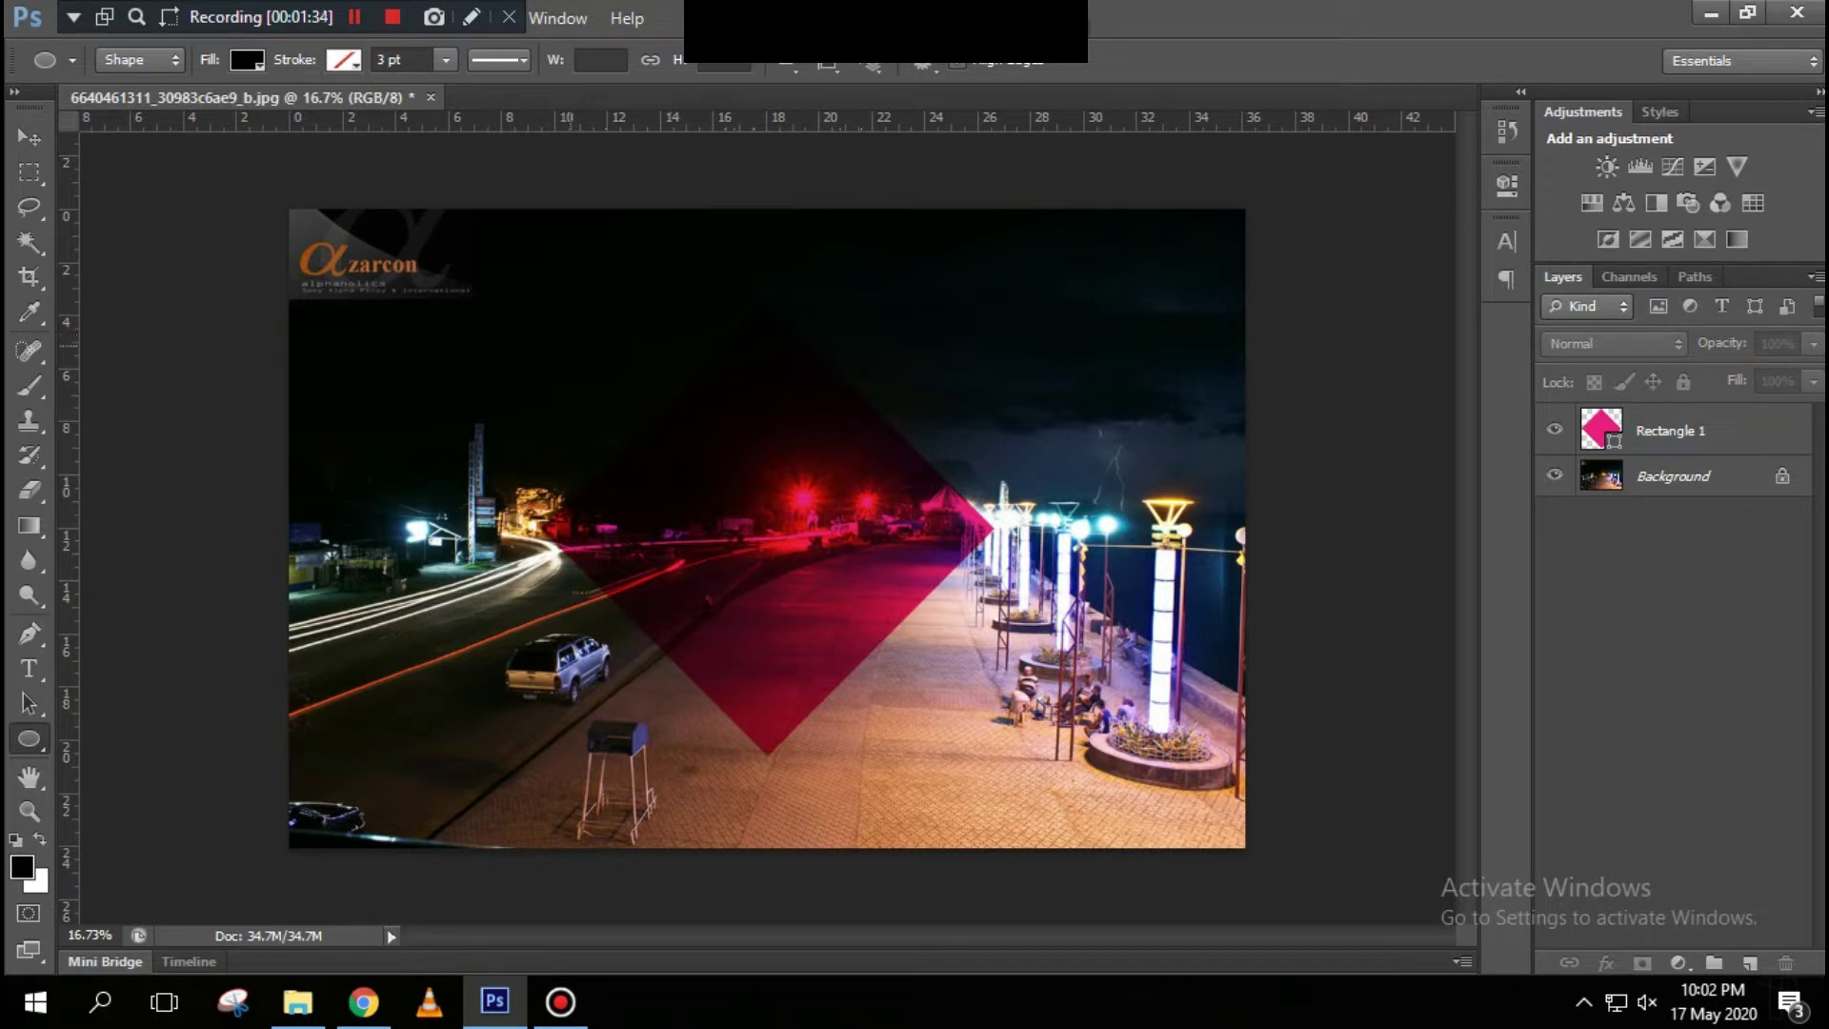
drag(577, 355, 964, 743)
key(v)
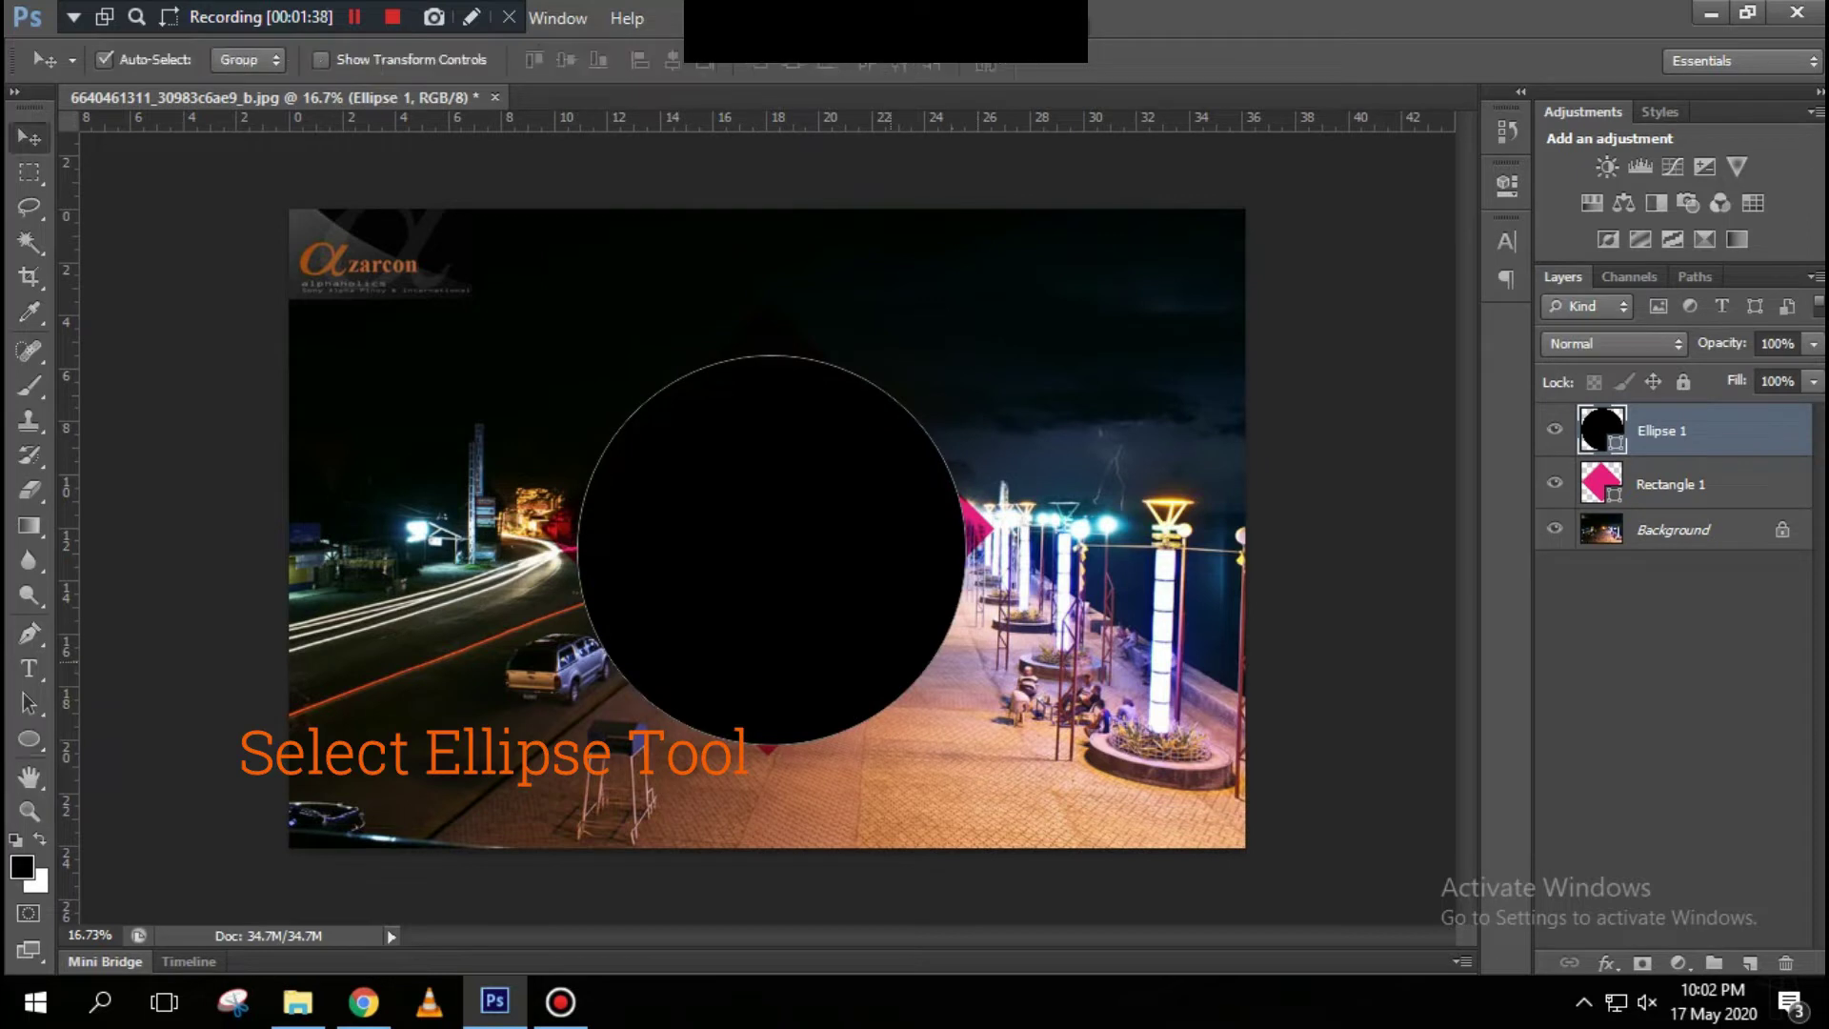
key(ctrl+t)
drag(859, 639, 855, 618)
key(Return)
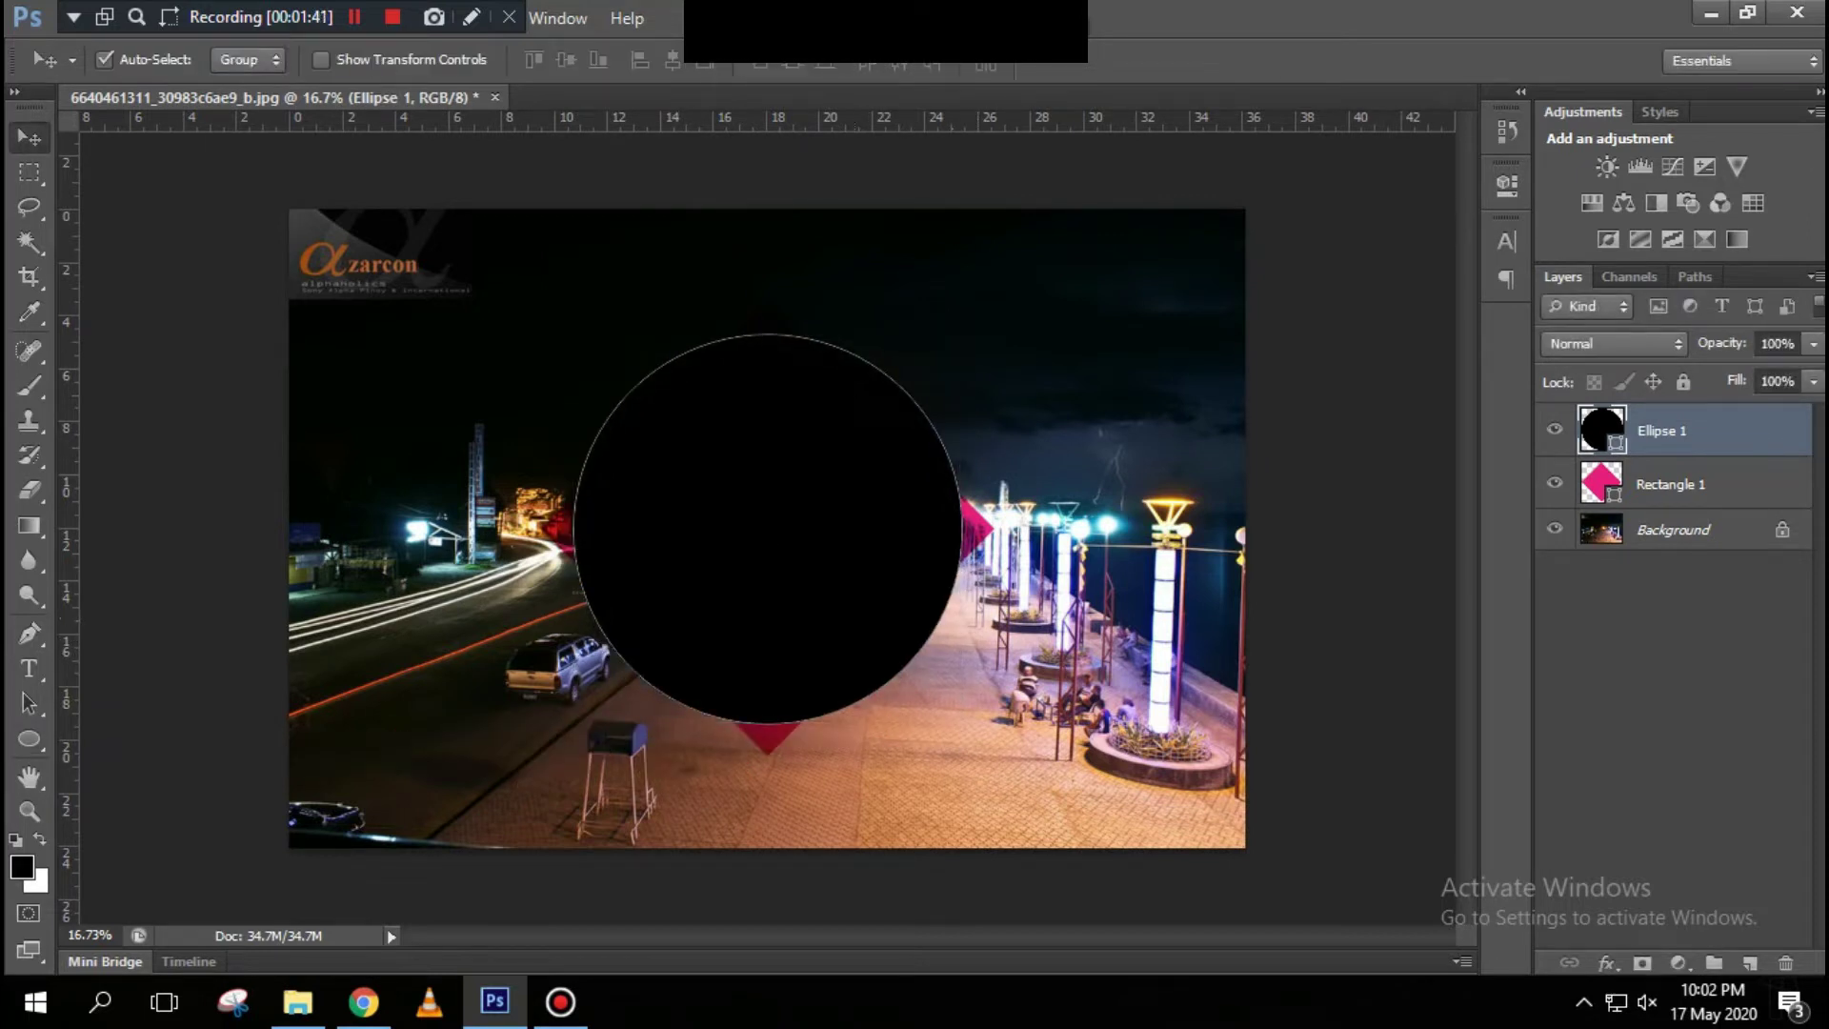
Step: Align the circle with the Background layer on both horizontal and vertical centers
ctrl+click(1696, 530)
click(672, 60)
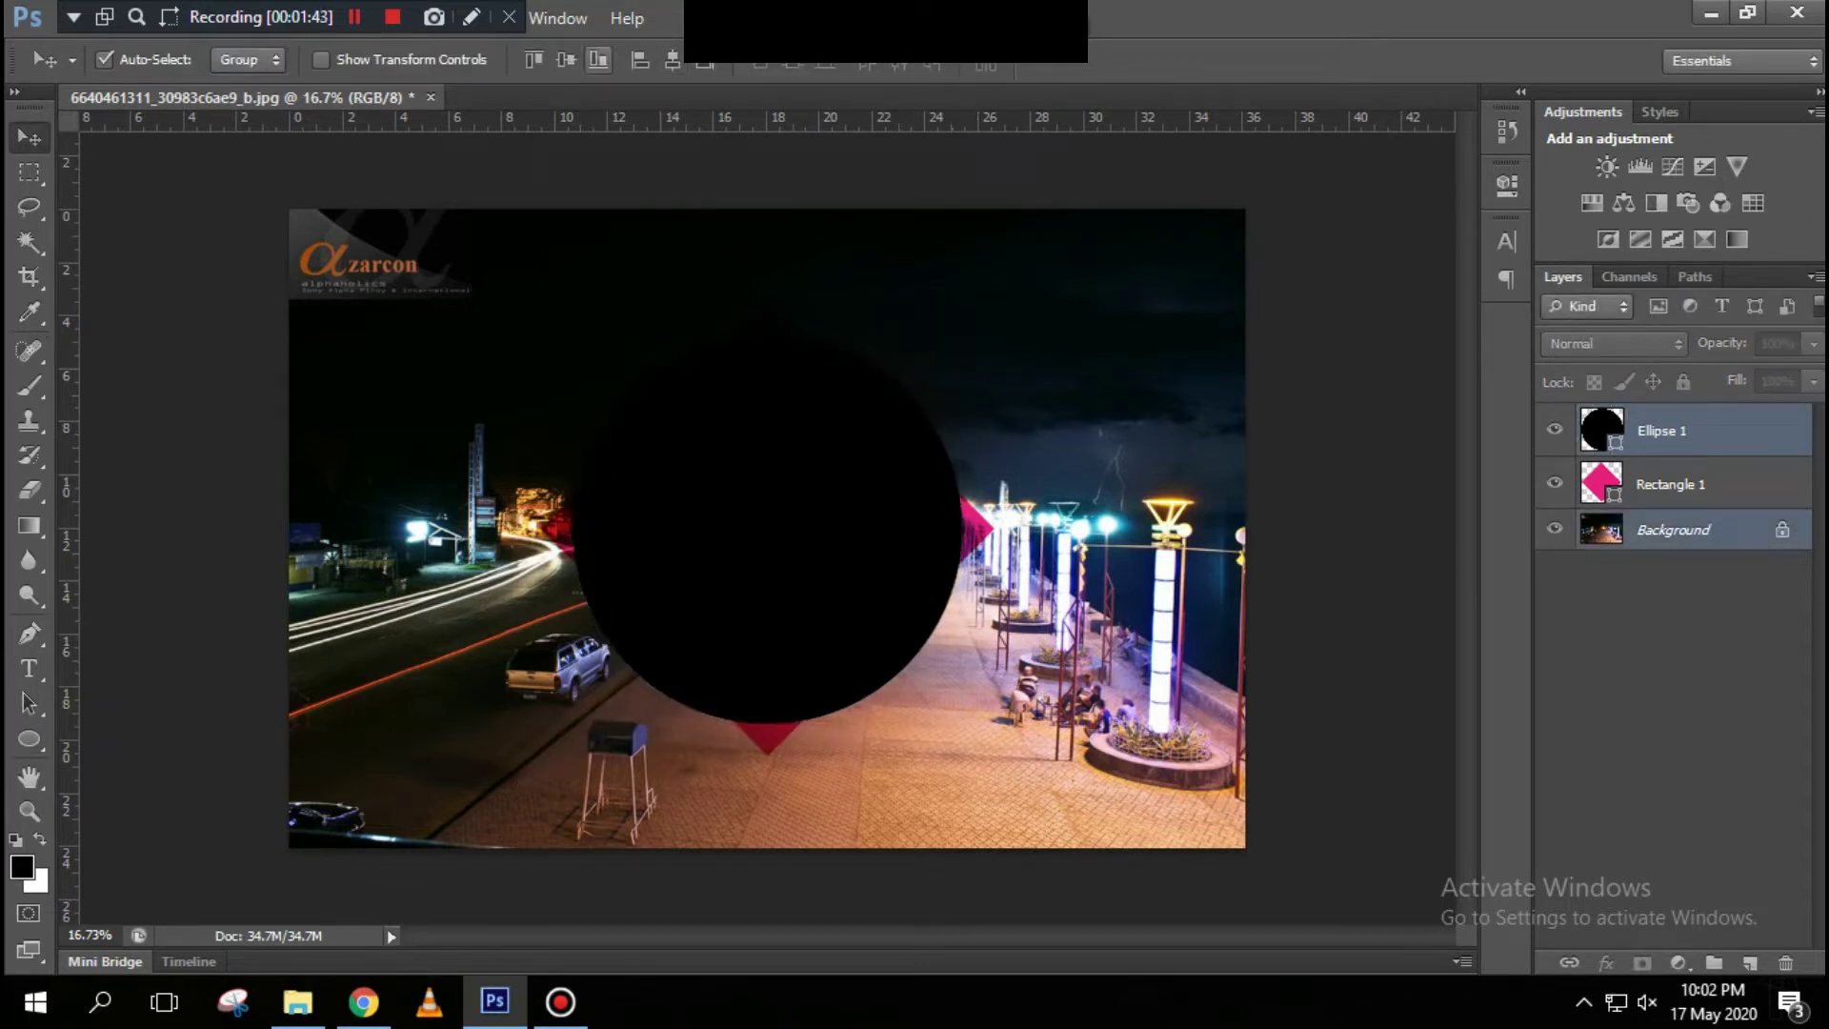
click(533, 60)
click(565, 60)
Step: Shrink the circle slightly around its center so the diamond's corners stick out further
click(889, 562)
key(ctrl+t)
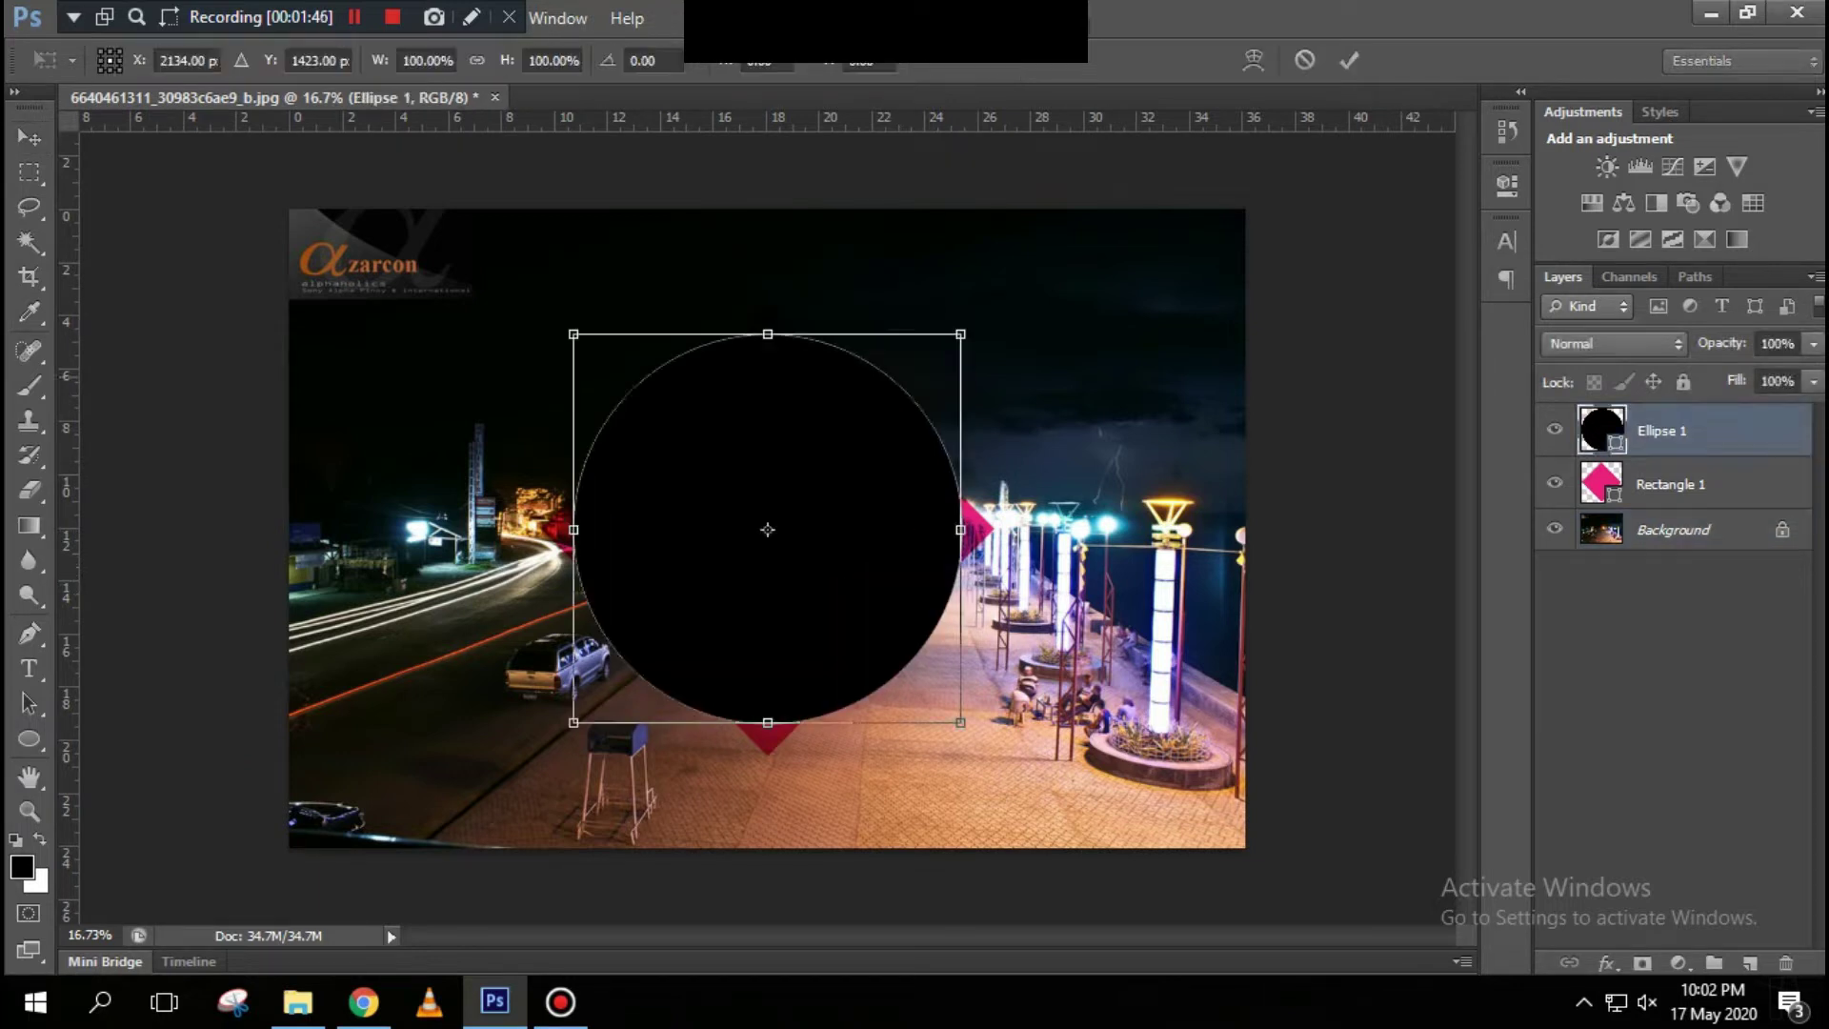
mouse_move(960, 334)
mouse_down()
mouse_move(939, 355)
mouse_move(951, 345)
mouse_up()
key(Return)
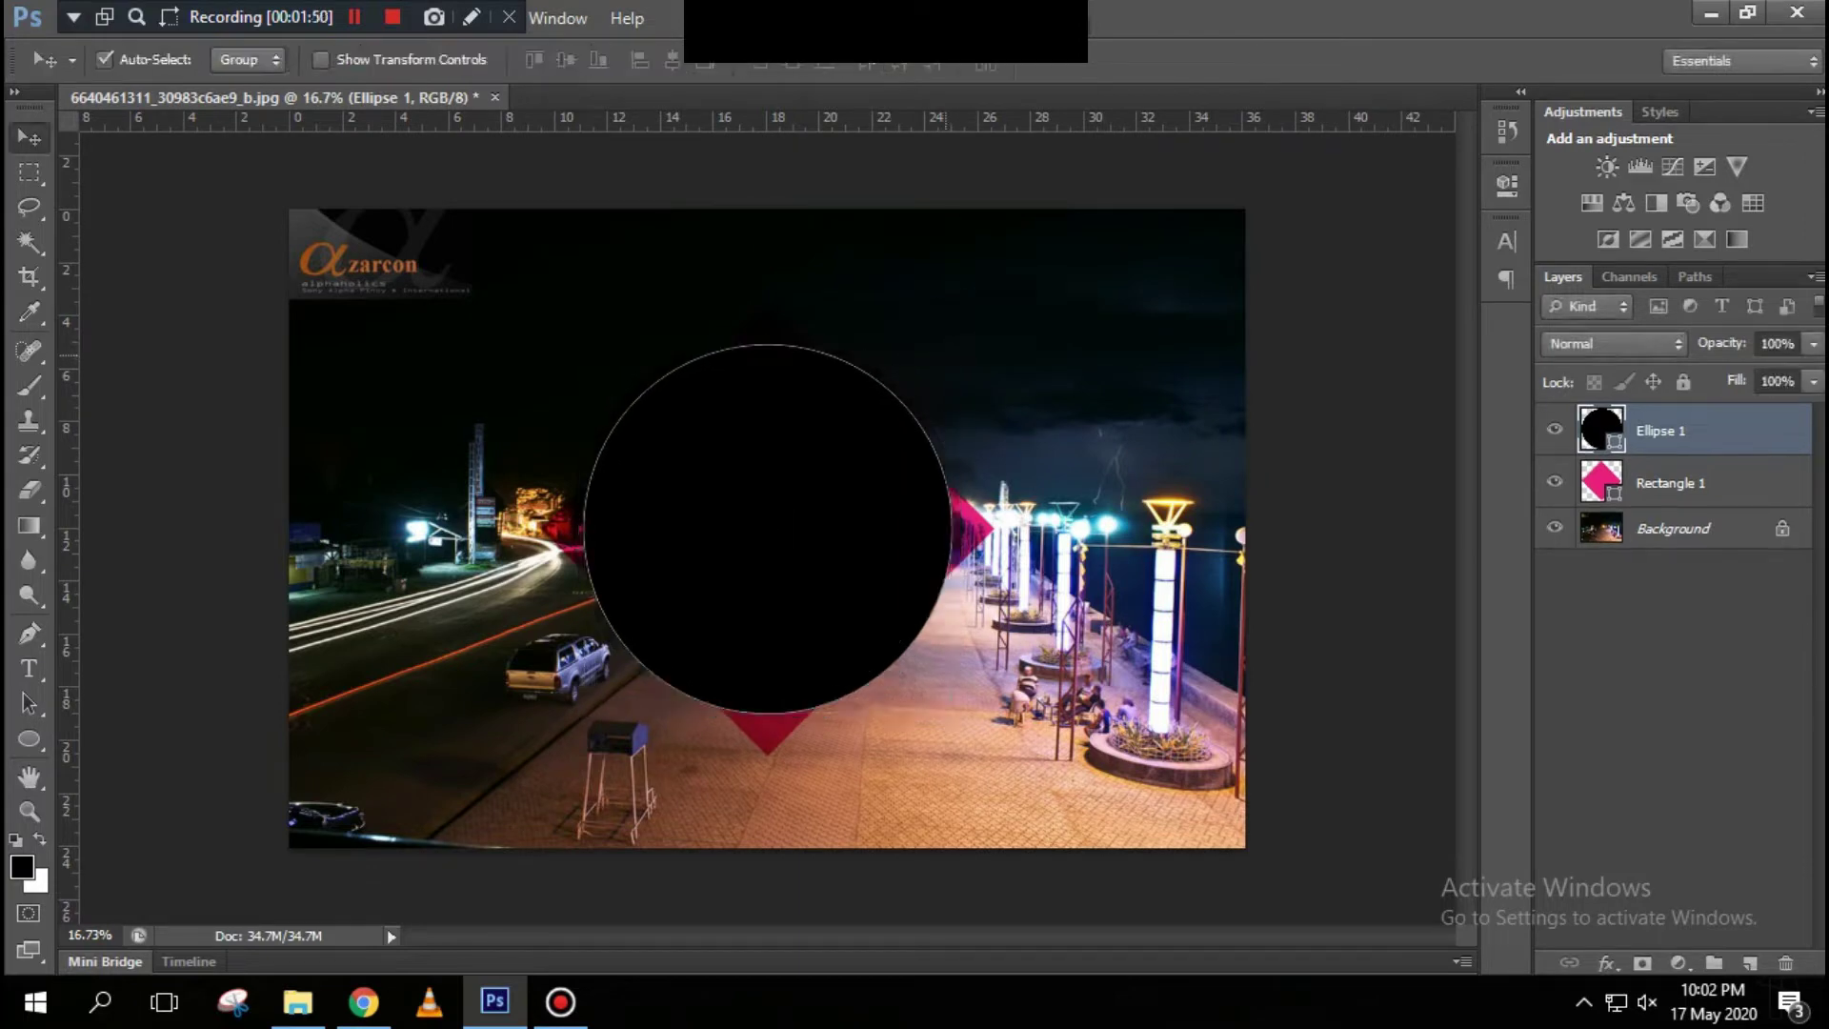
Step: Change the Ellipse 1 circle's fill colour to a muted red
double_click(1601, 430)
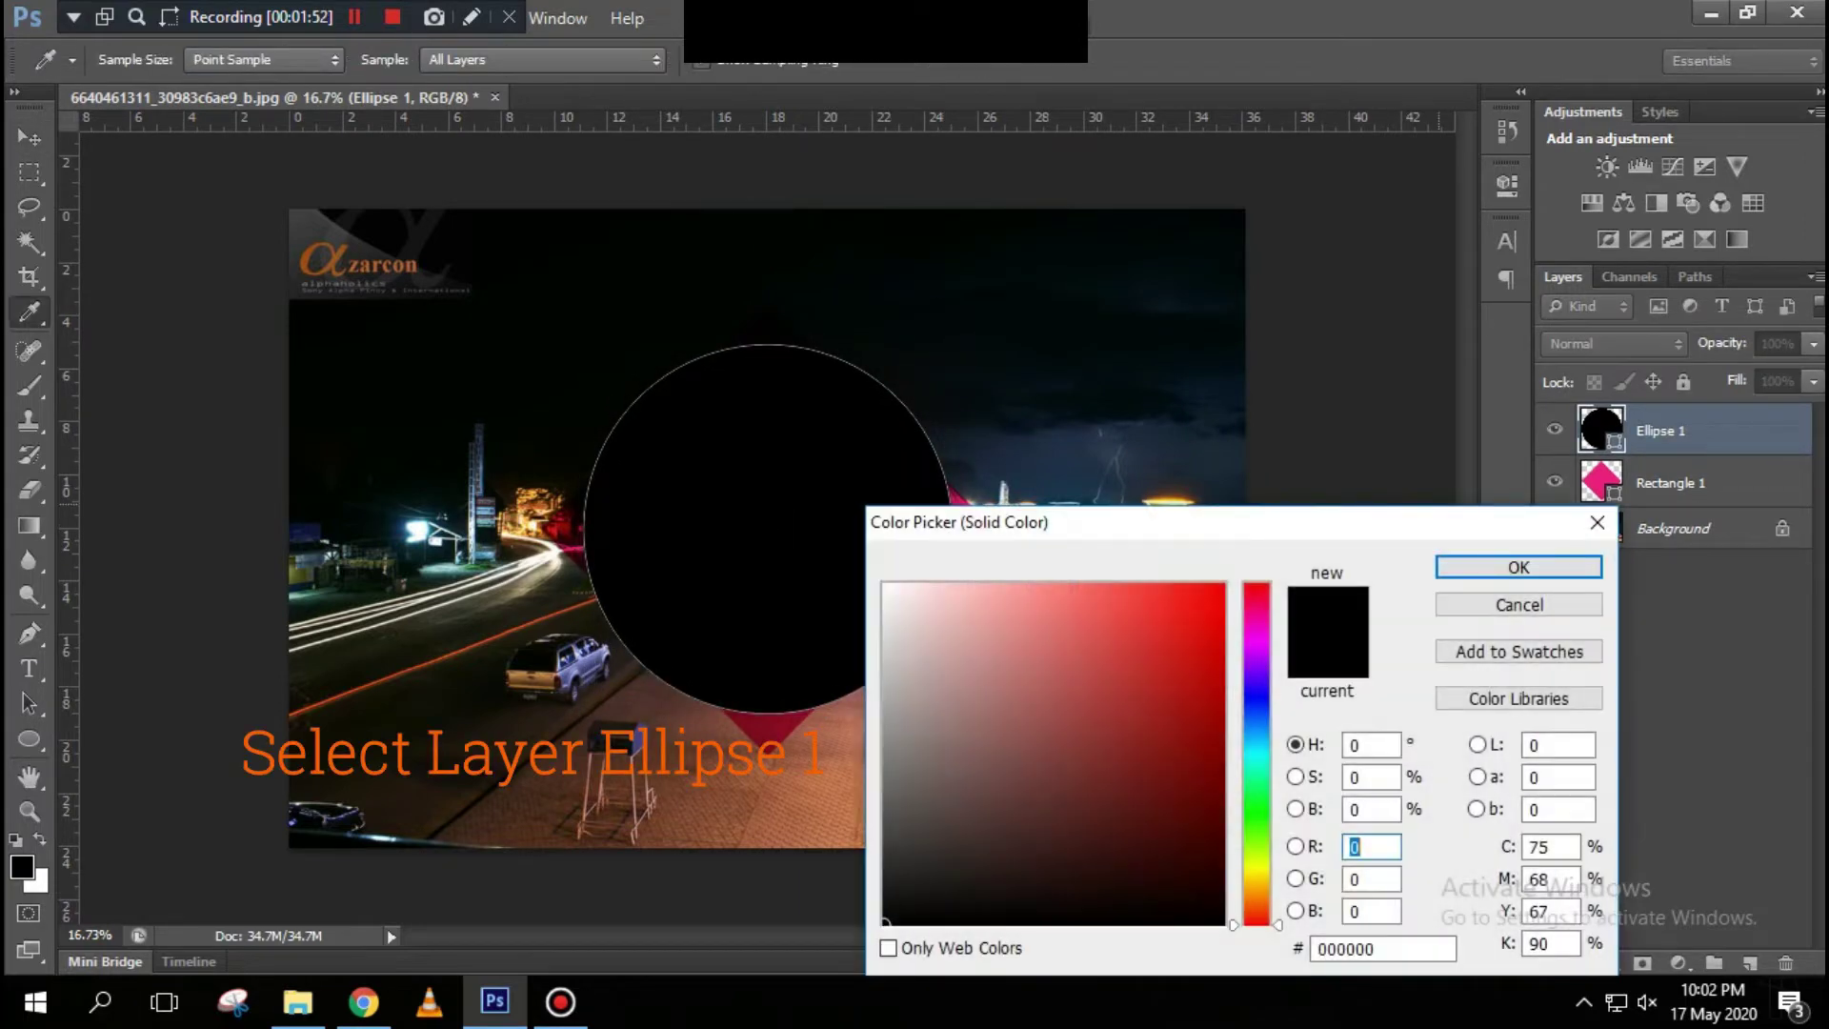
drag(1105, 681, 882, 583)
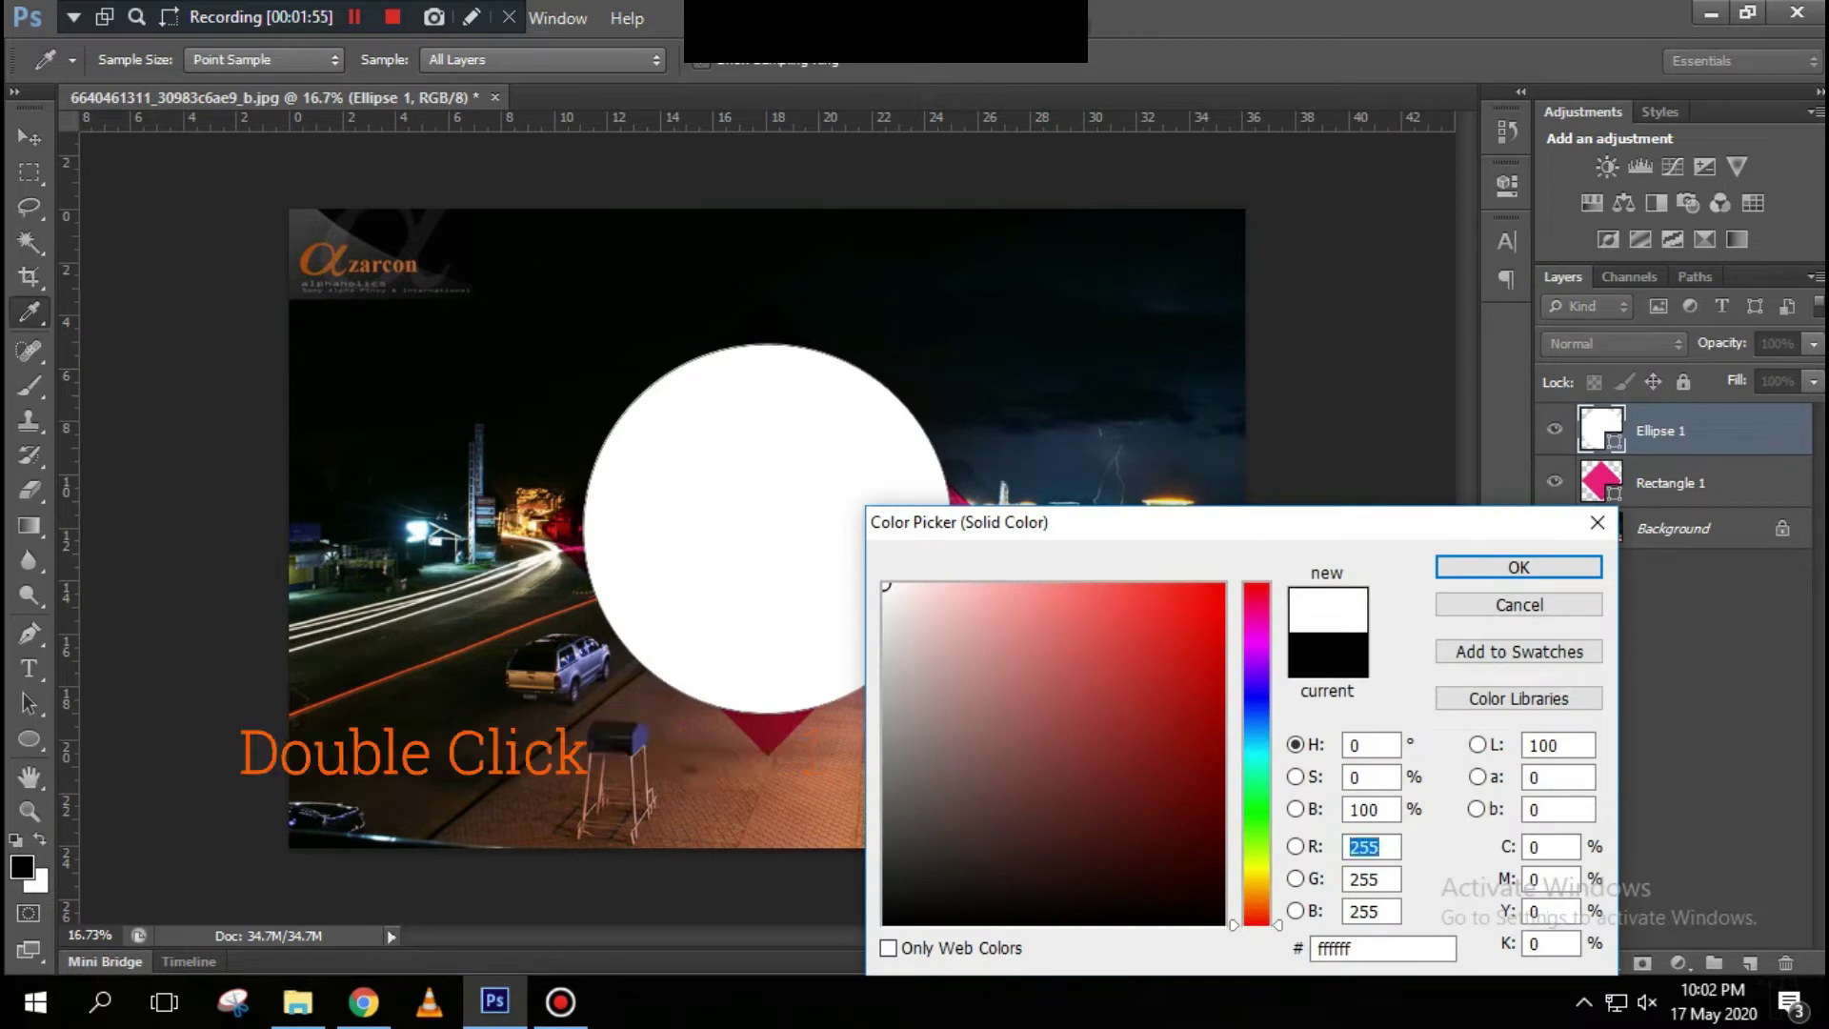
click(1094, 674)
click(1518, 568)
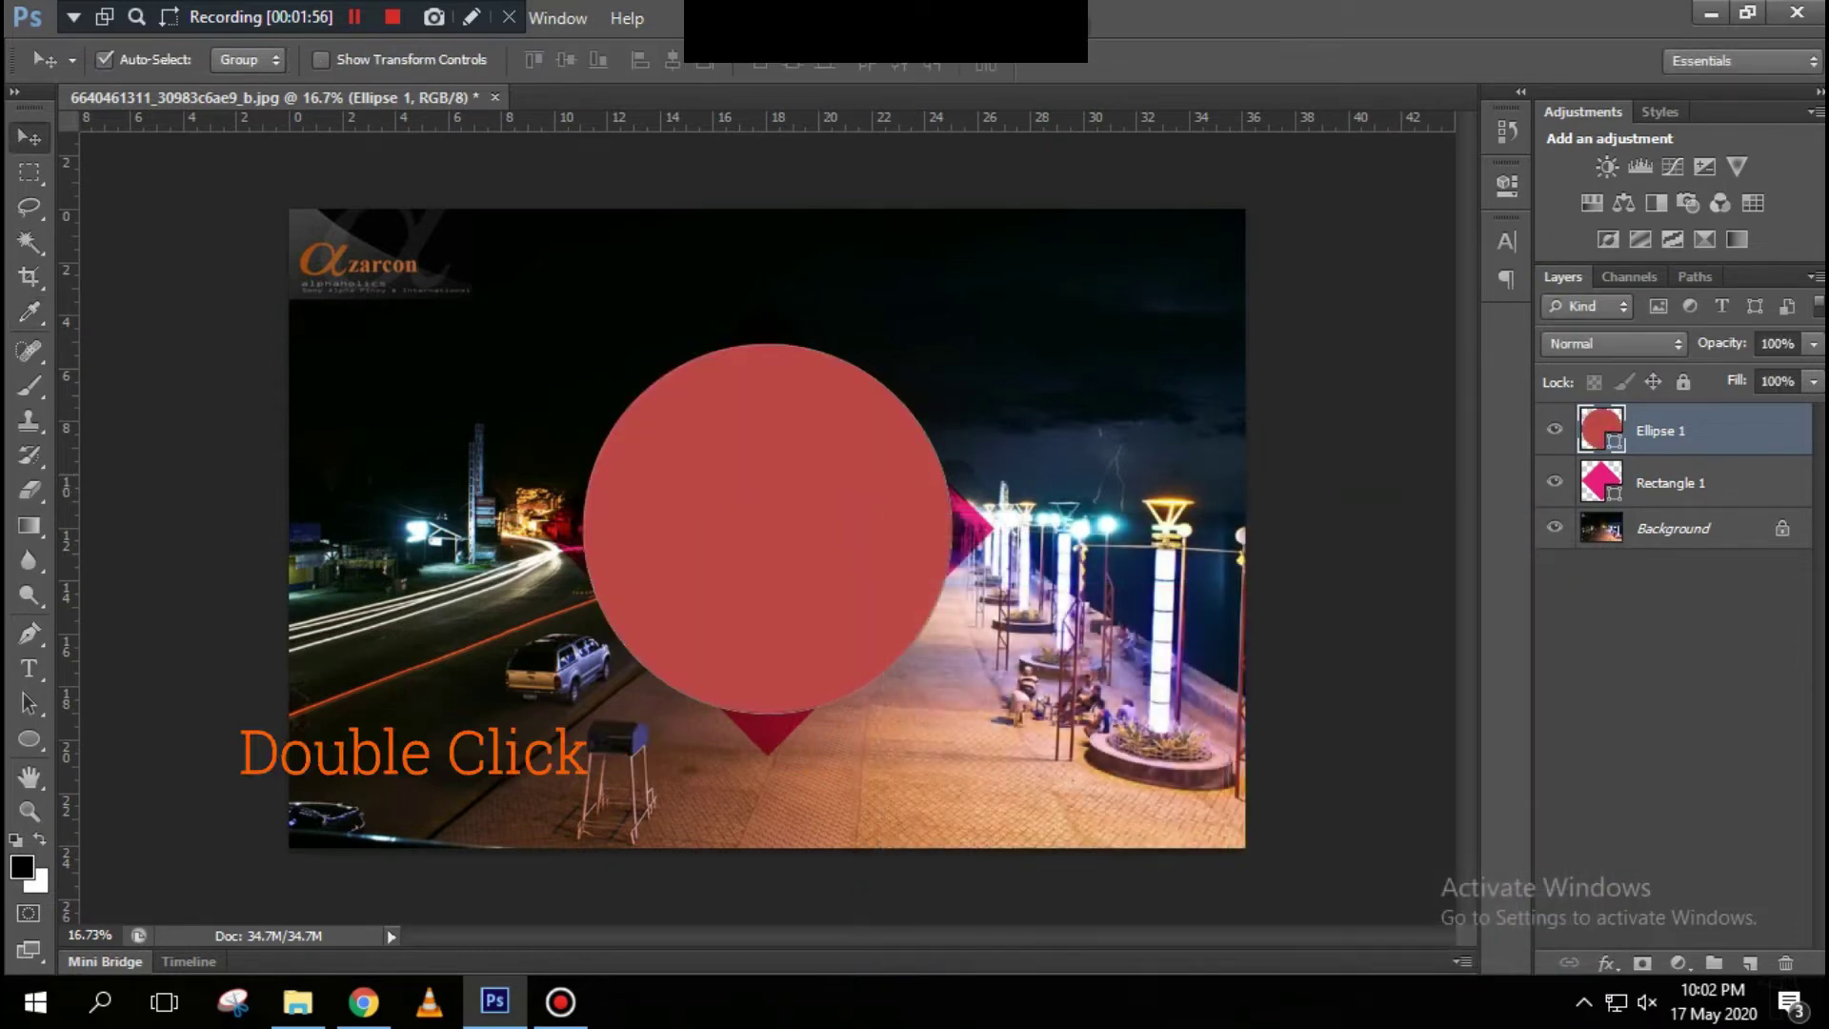
Step: Set the Ellipse 1 layer's Fill to 0%
click(1813, 382)
drag(1812, 411, 1682, 412)
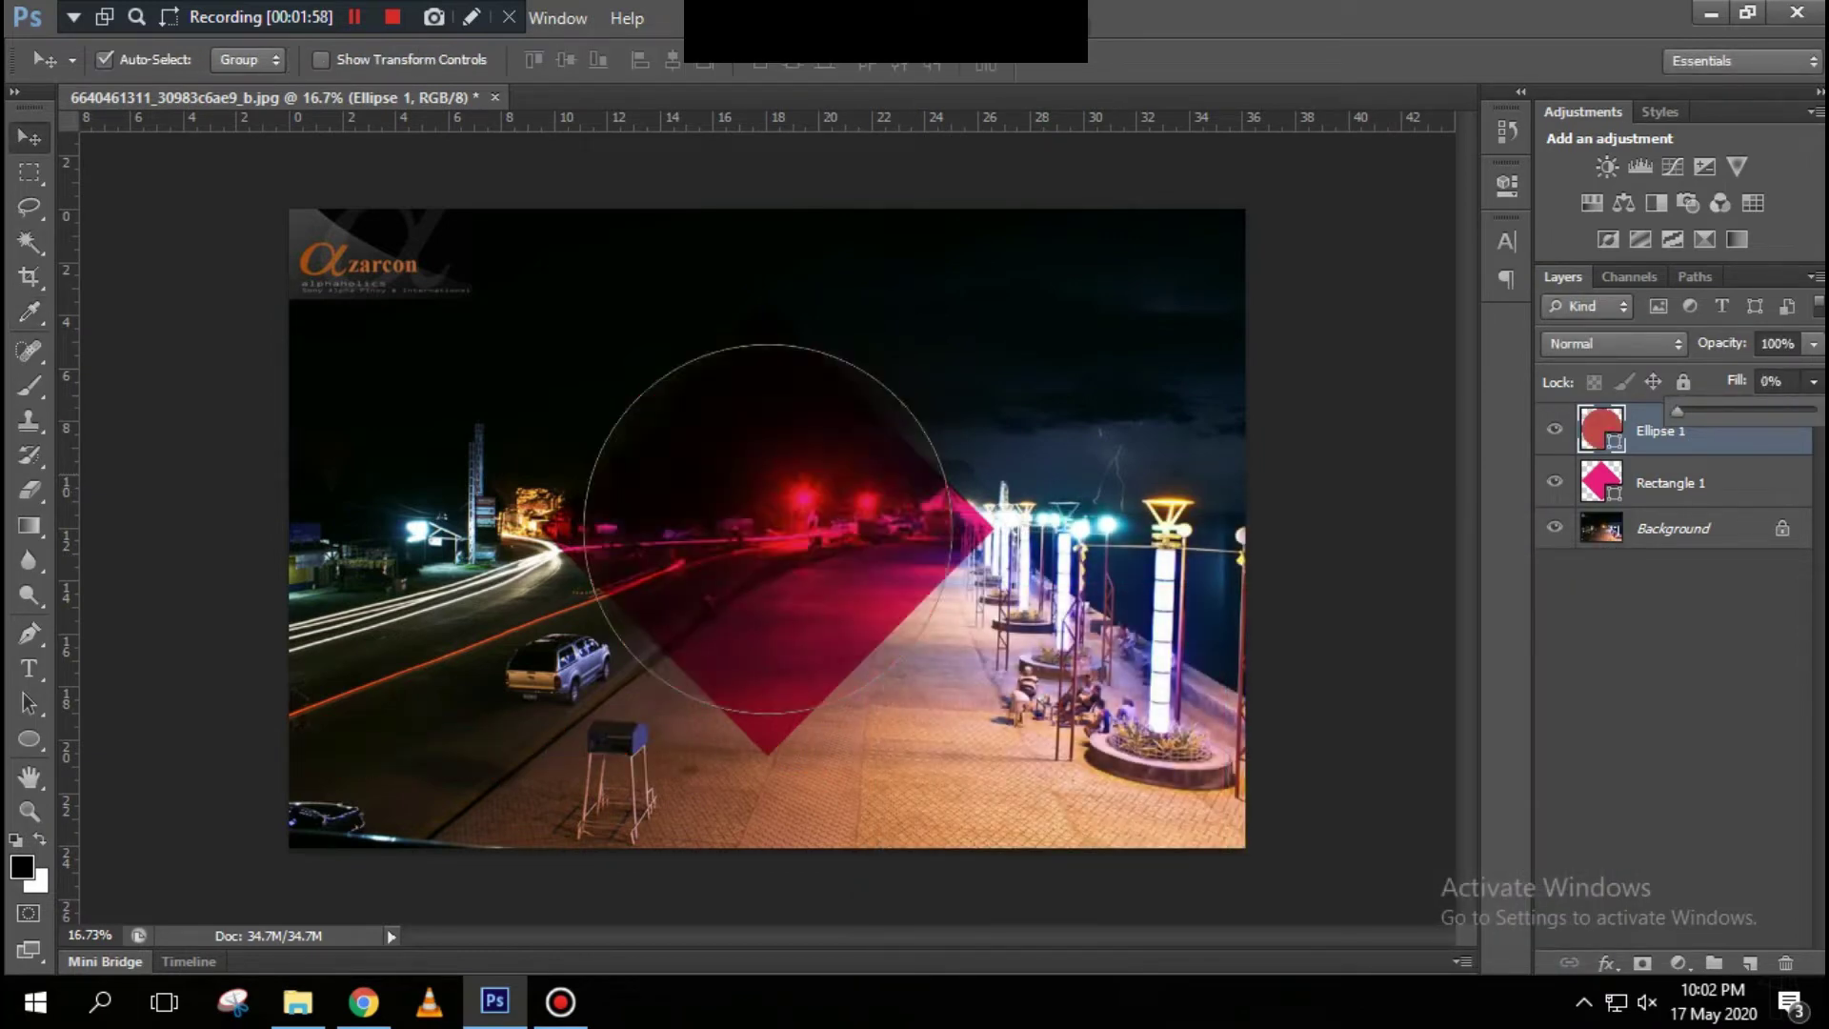
key(Return)
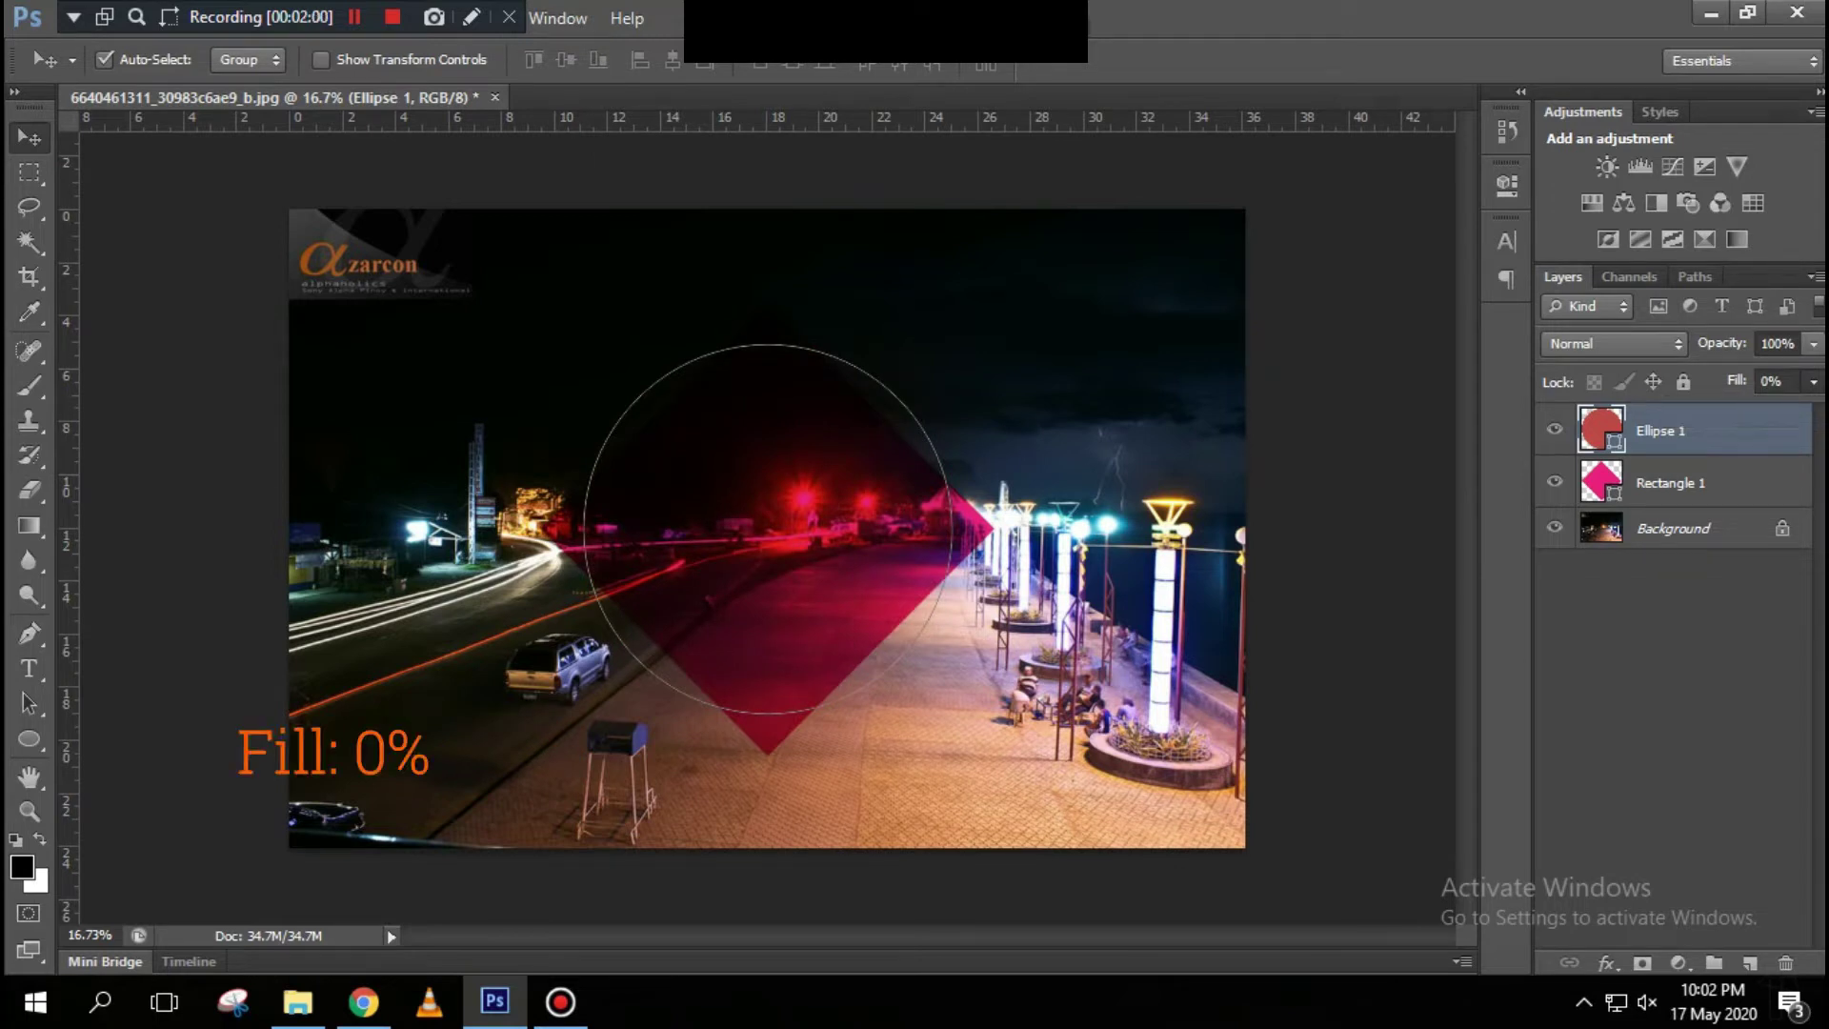
Step: Load the circle as a selection, copy that area of the Background to a new layer, and raise it above Rectangle 1
key(ctrl+Return)
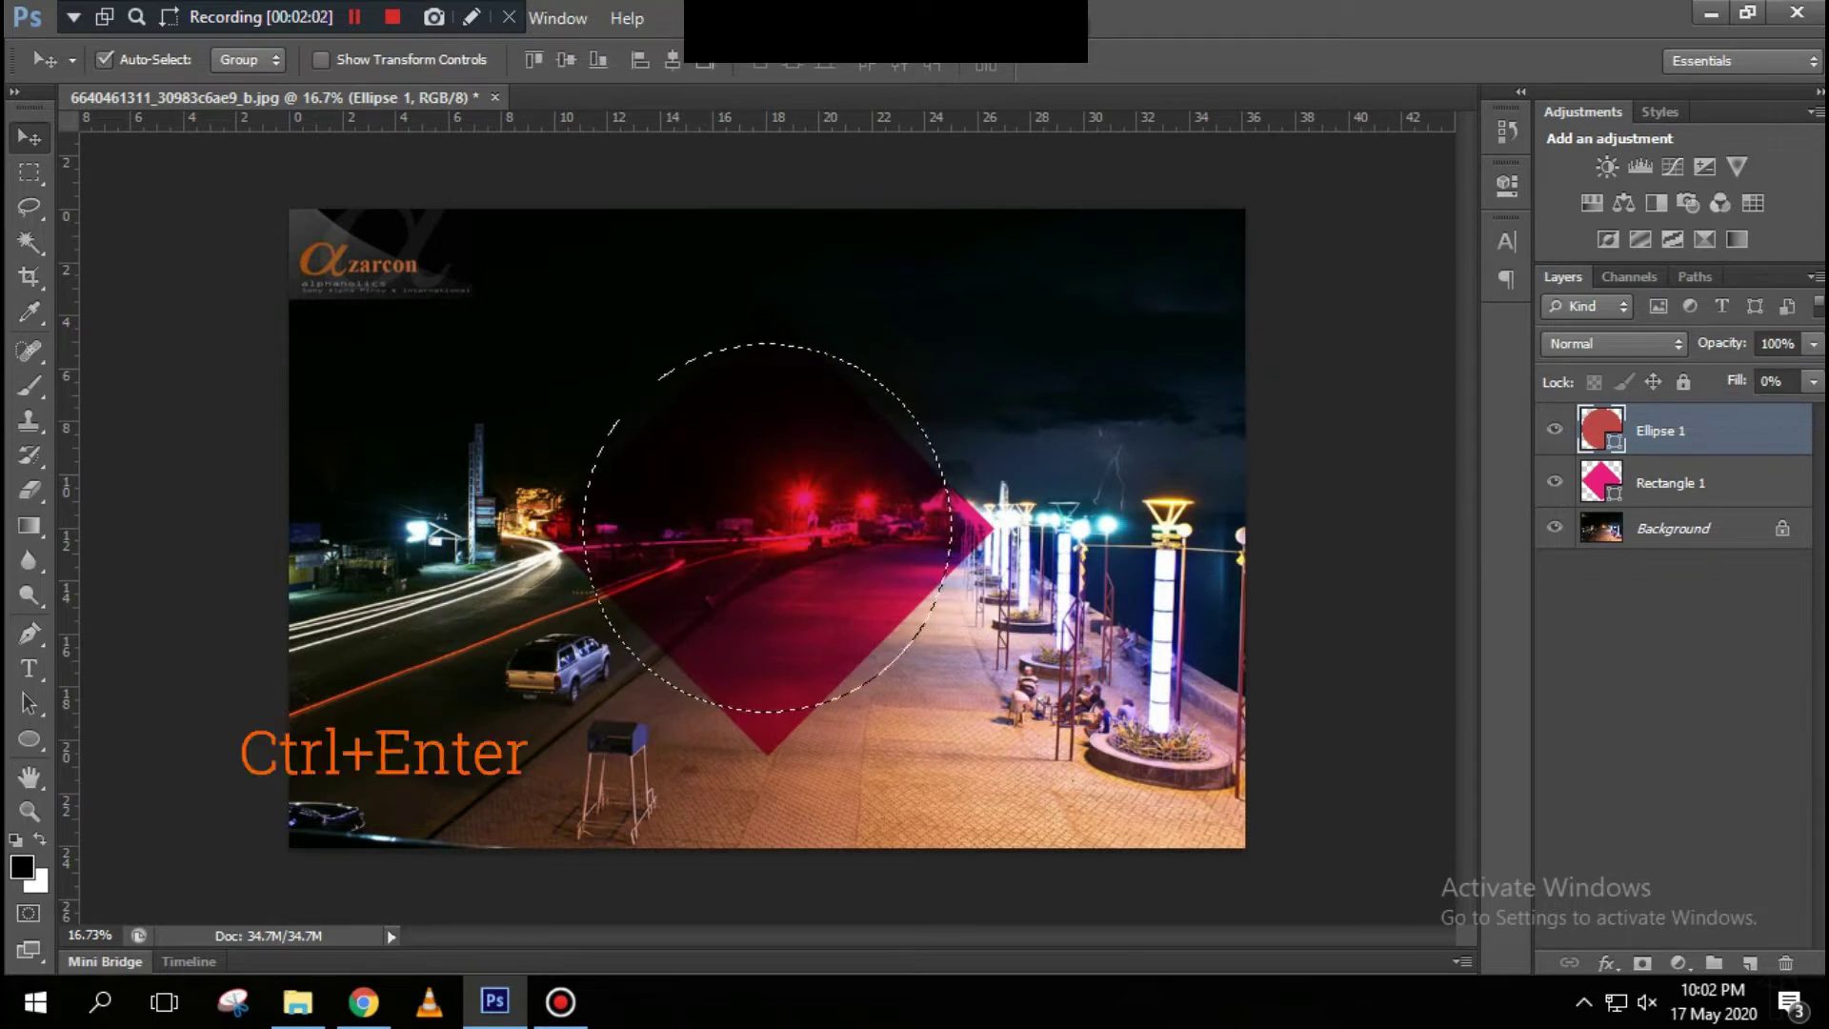
click(1674, 528)
key(ctrl+j)
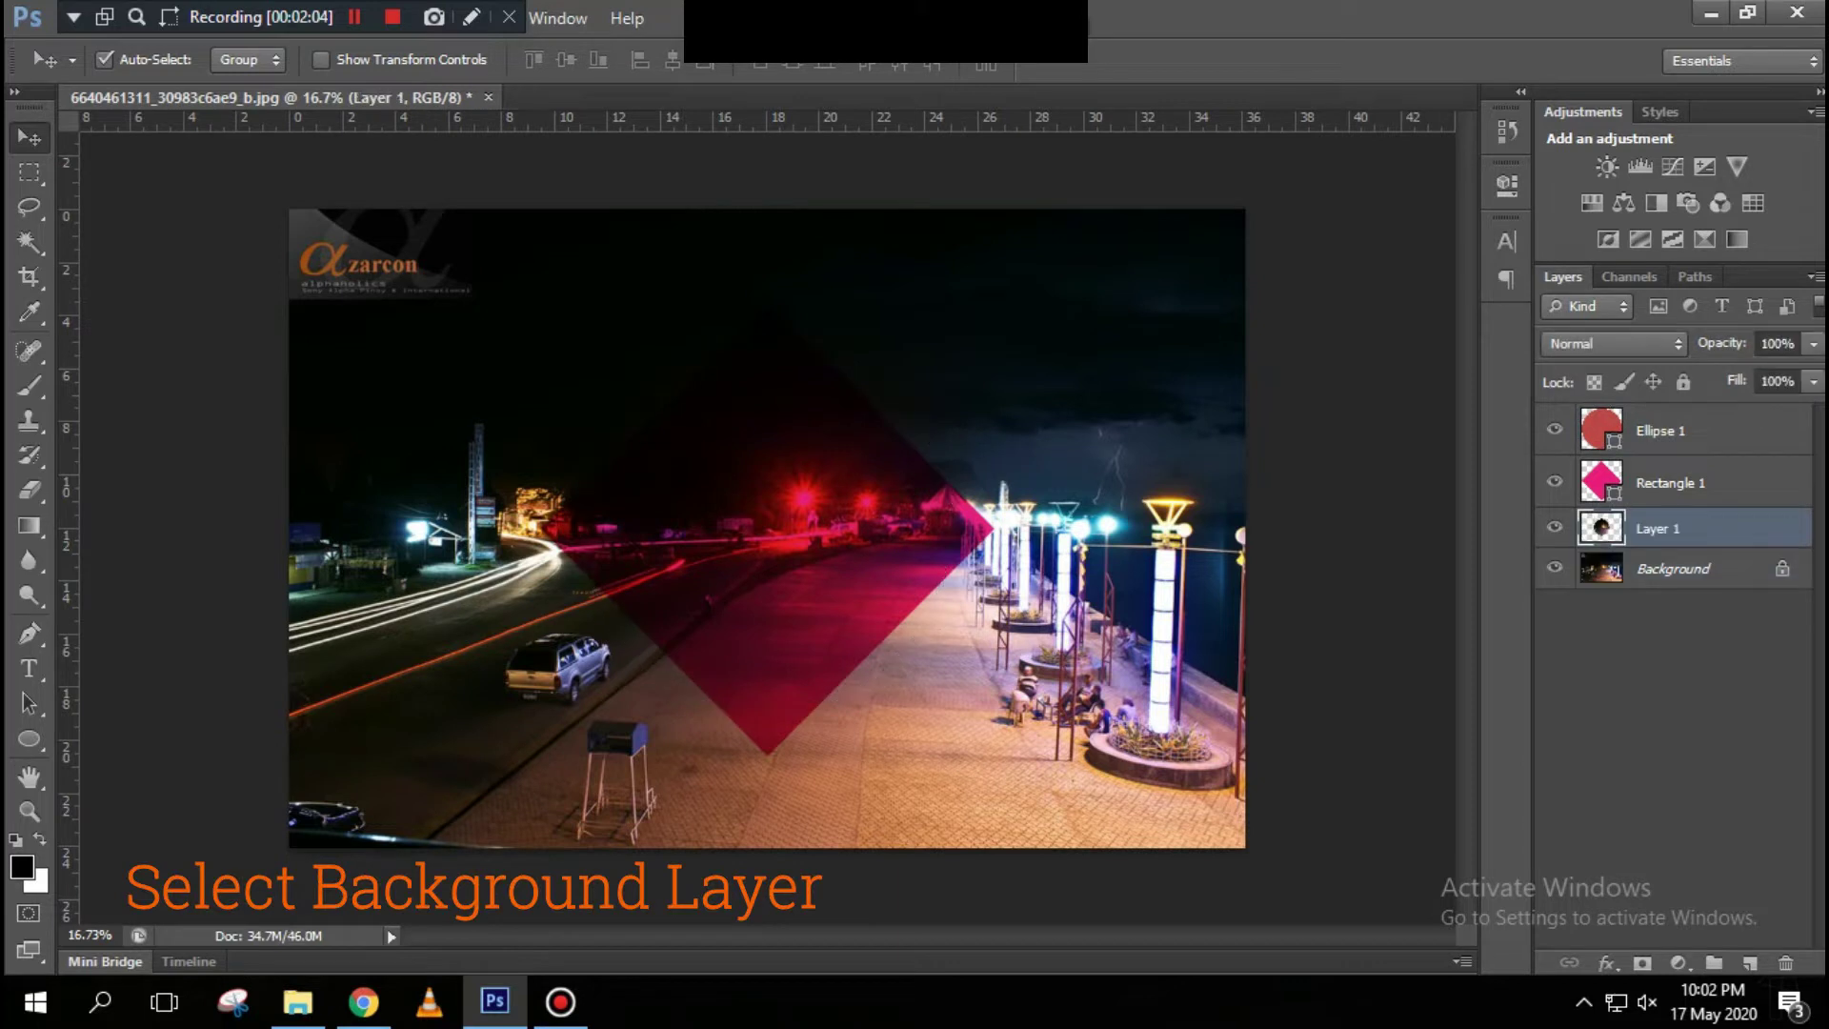
key(ctrl+bracketright)
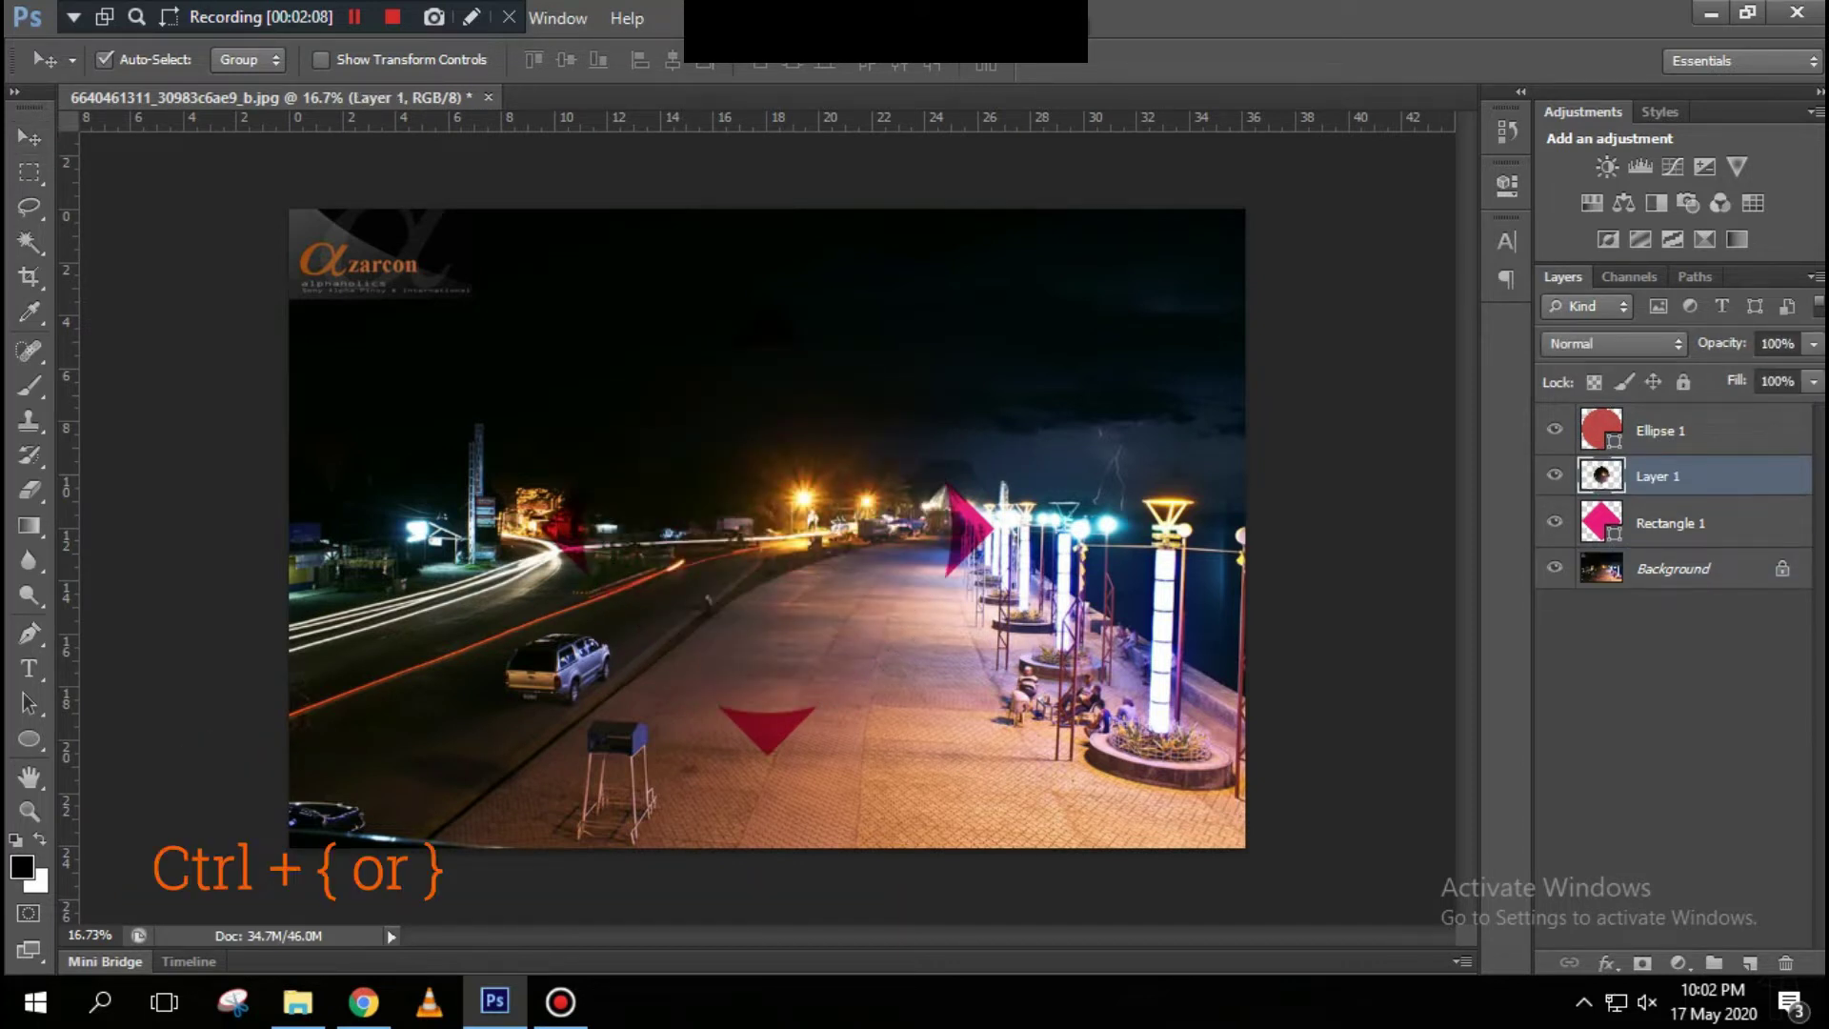
Step: Scale the Ellipse 1 circle down to about 88% around its centre
key(ctrl+t)
key(Escape)
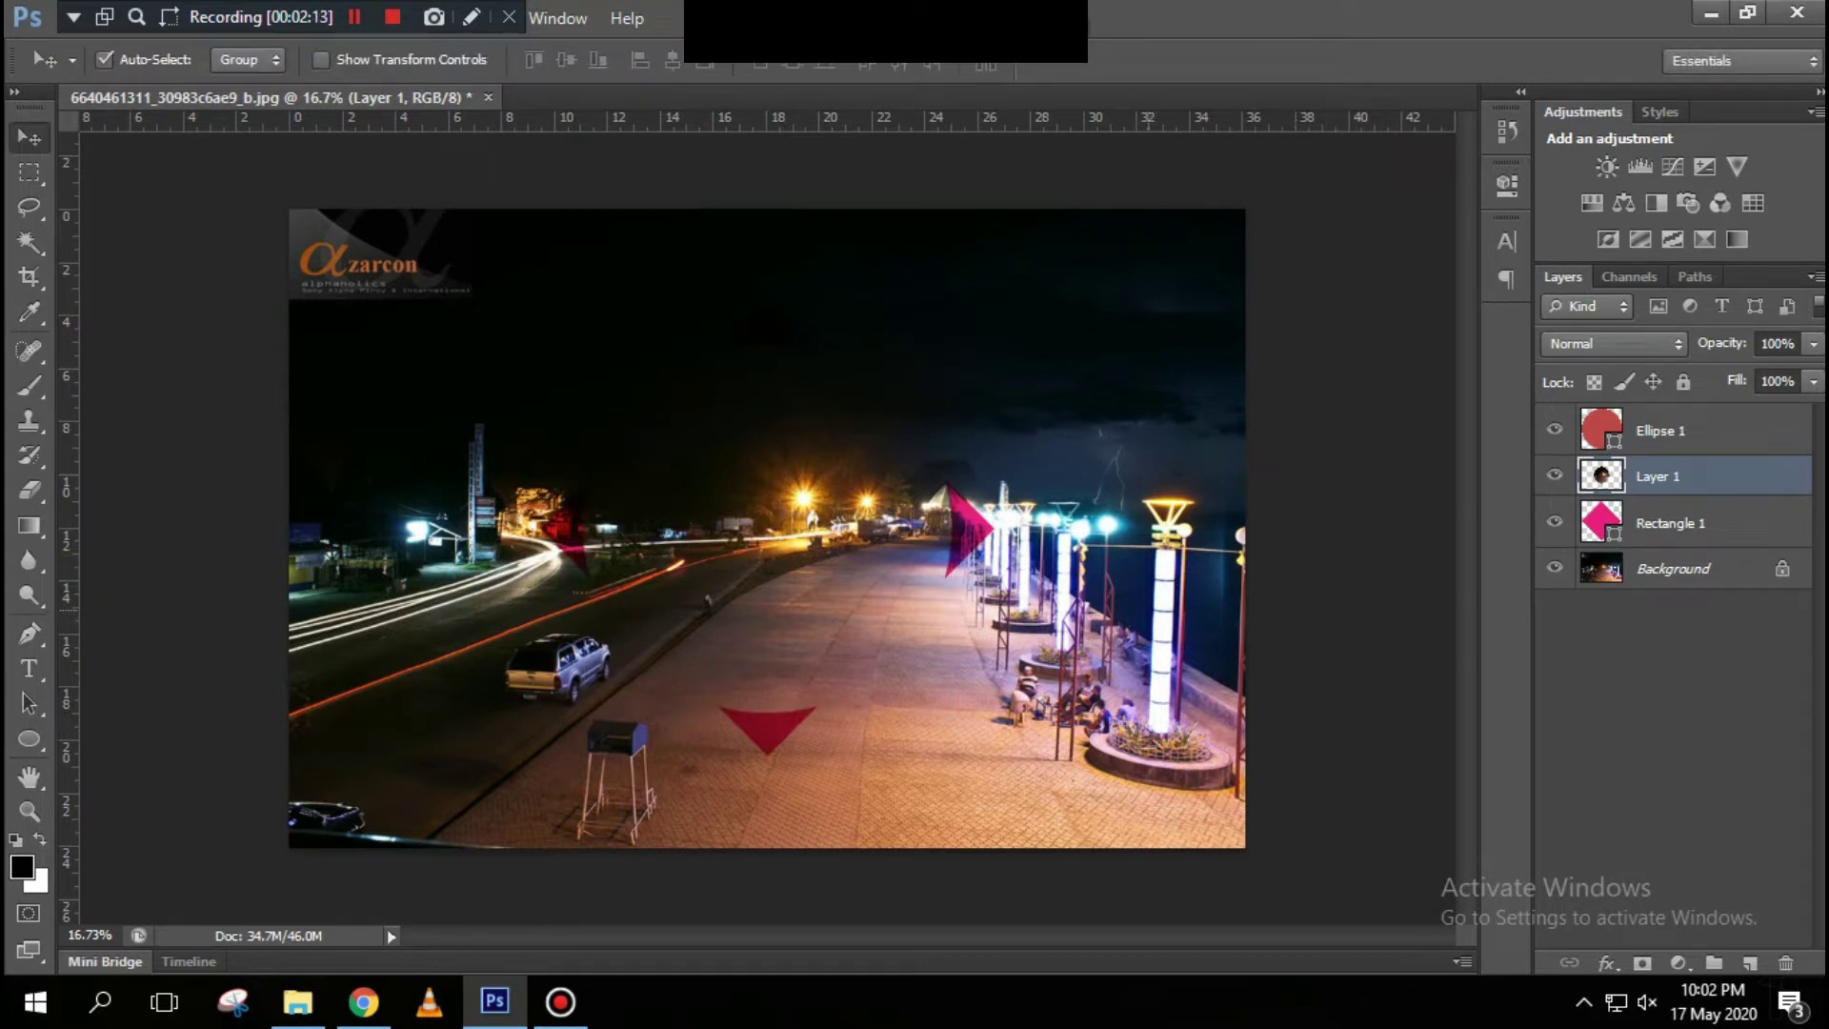
key(alt+bracketright)
key(ctrl+t)
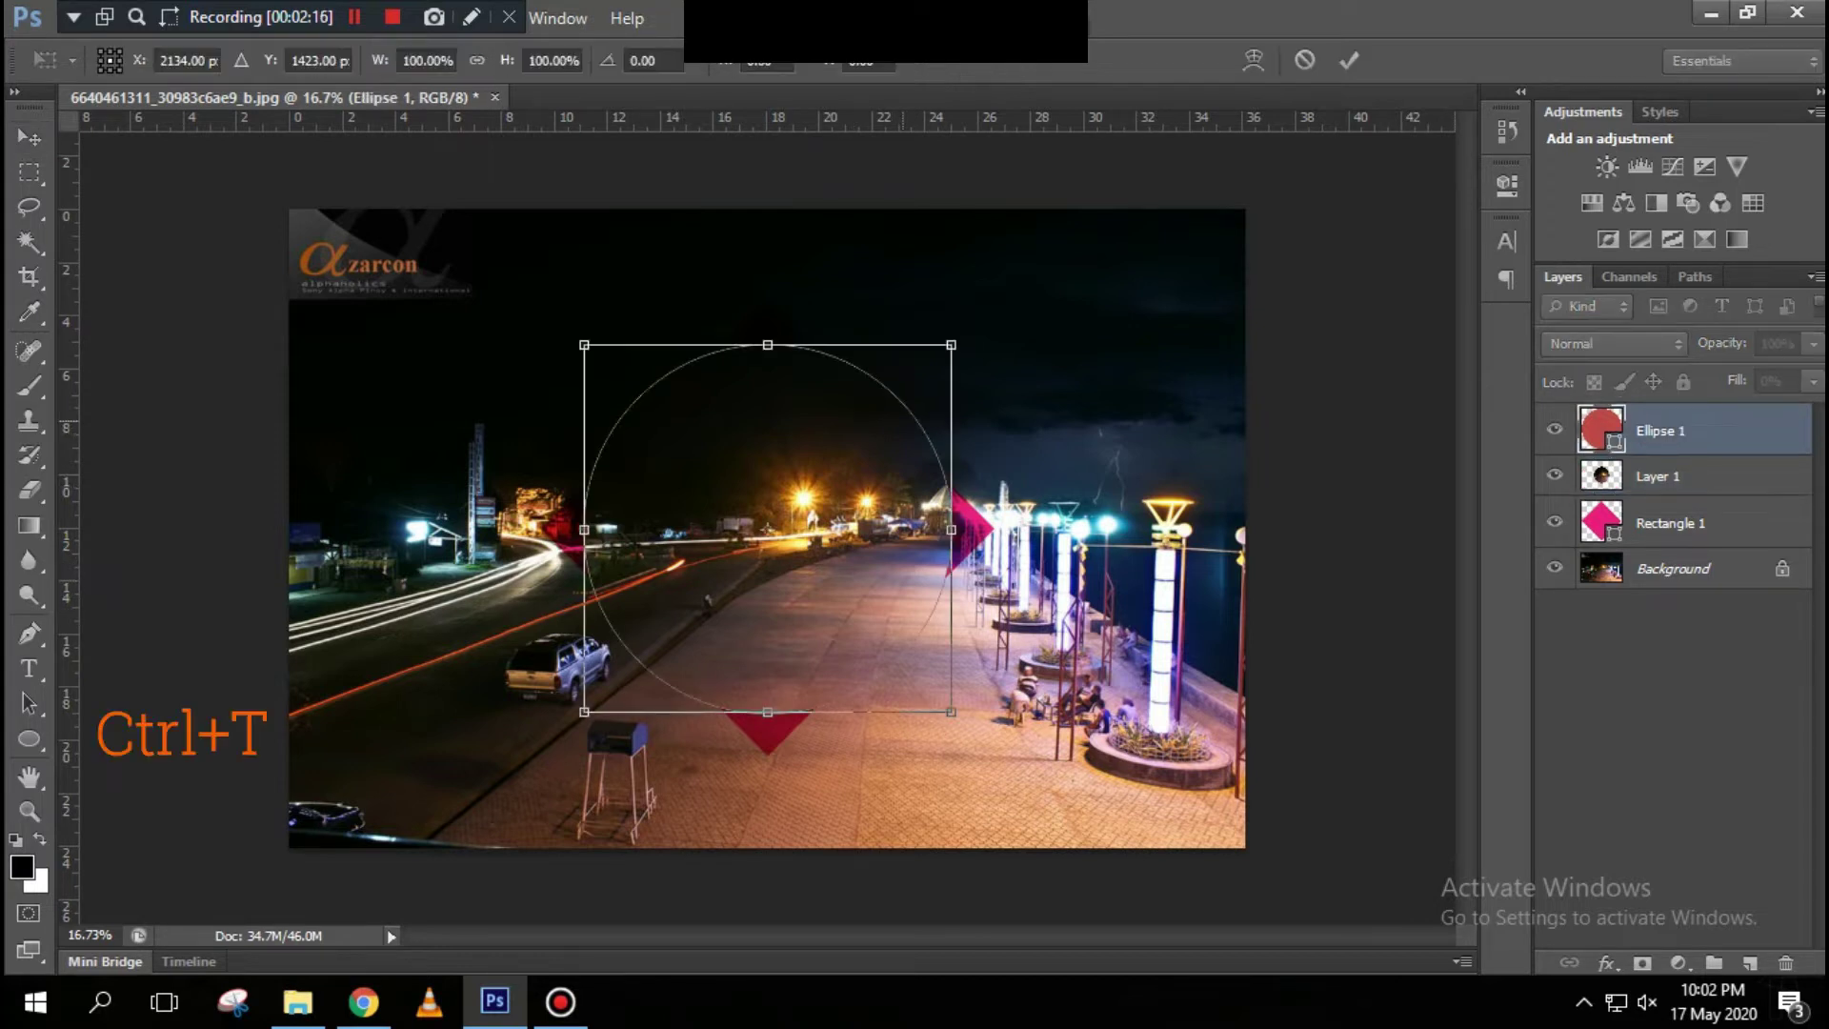
drag(951, 344, 930, 366)
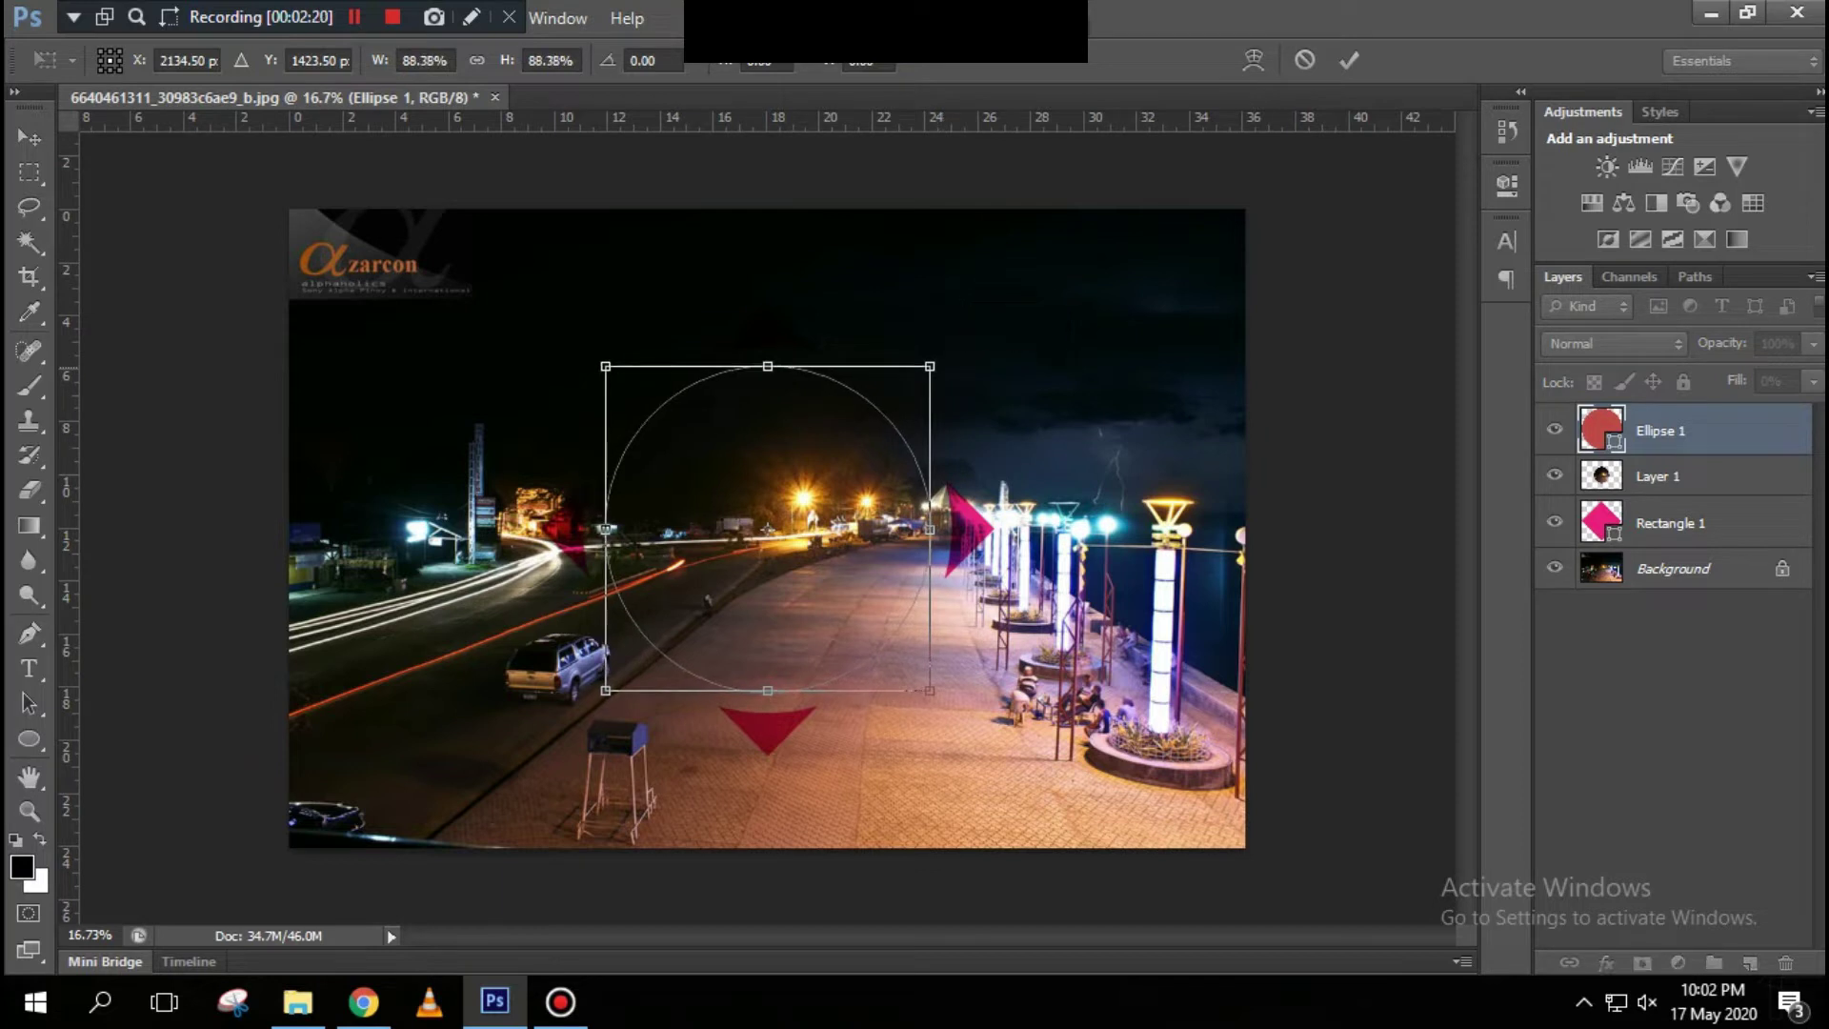
key(Return)
click(1331, 602)
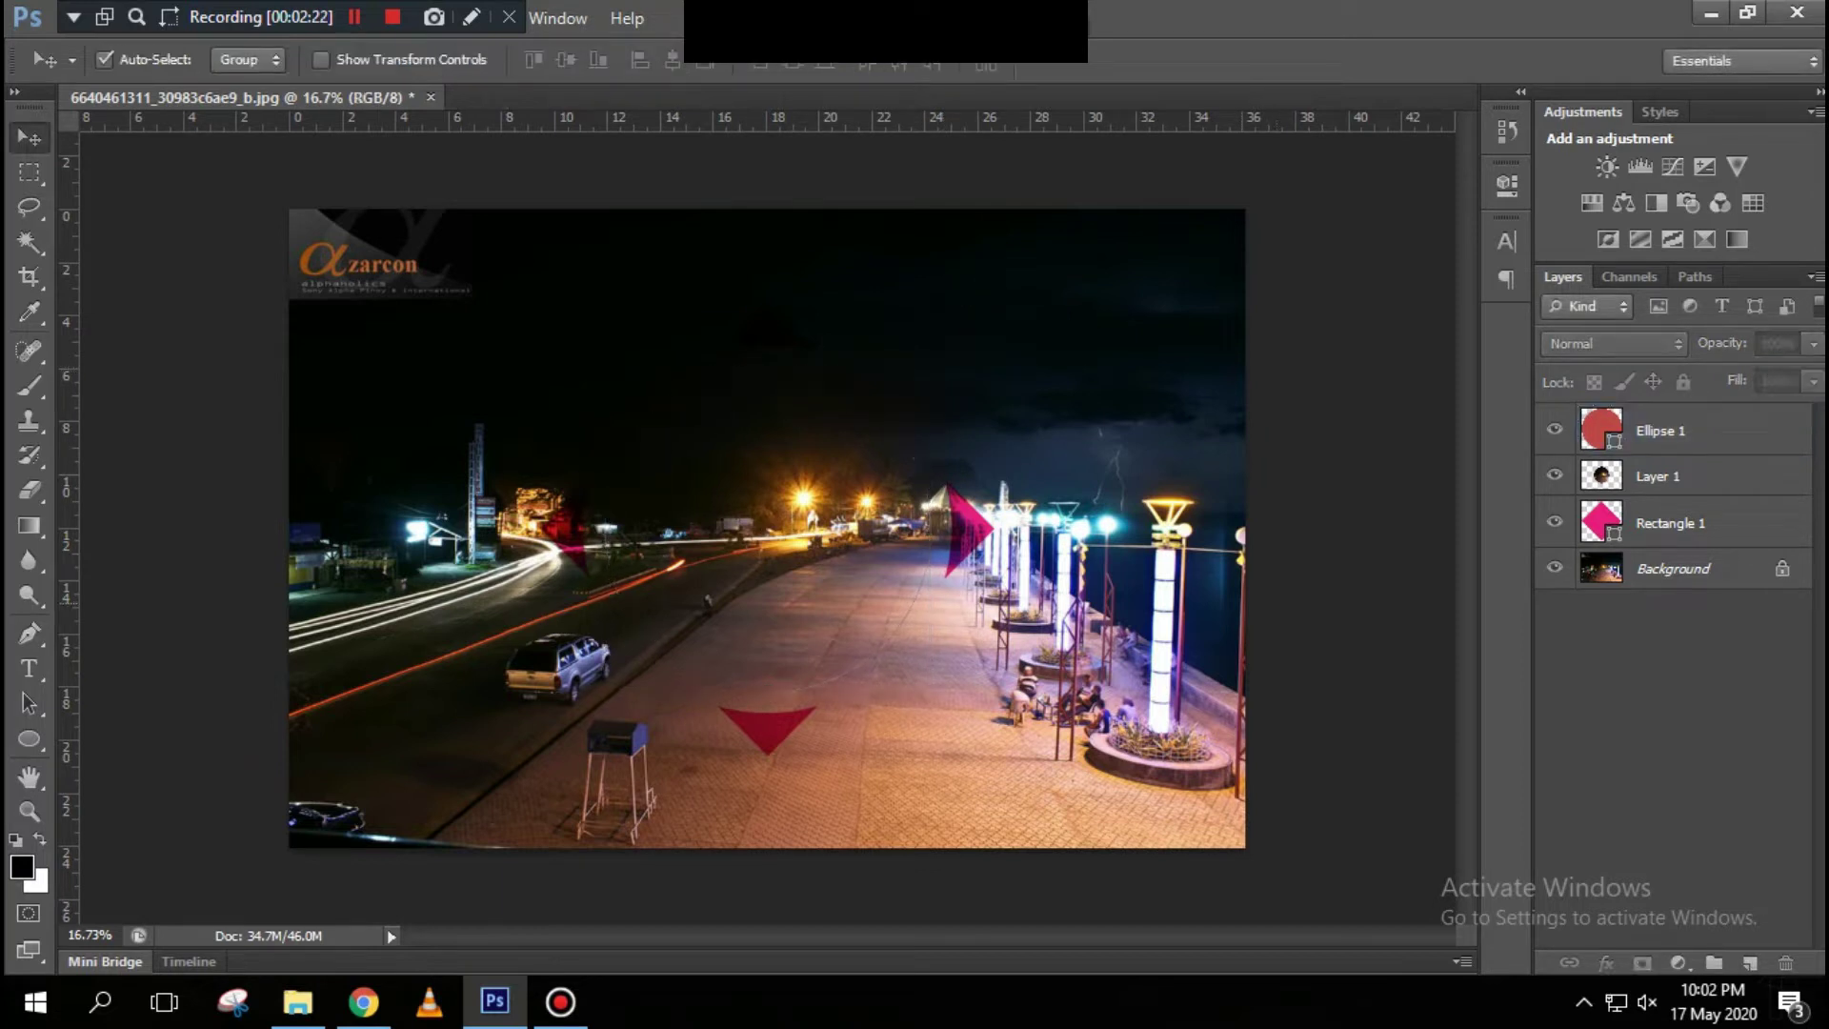
Step: Load the Ellipse 1 circle as a selection and delete that area from Layer 1, leaving a ring
click(1696, 432)
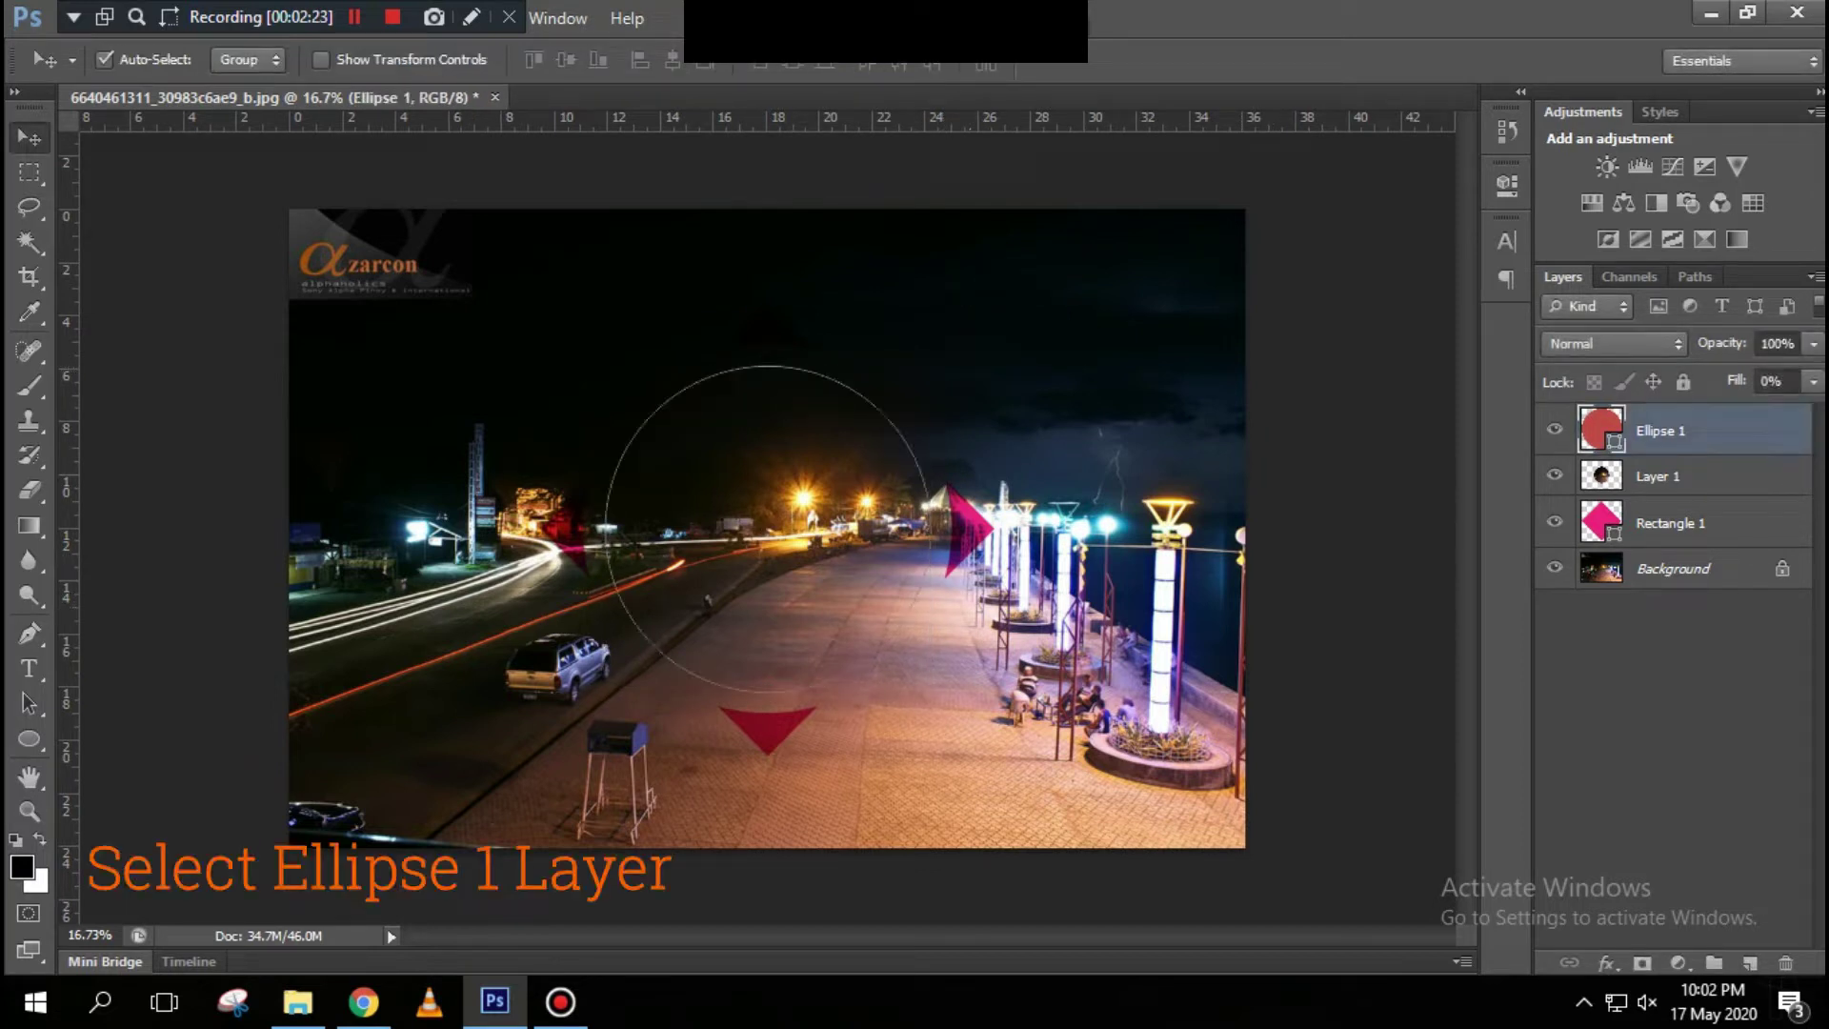
key(ctrl+Return)
click(1657, 476)
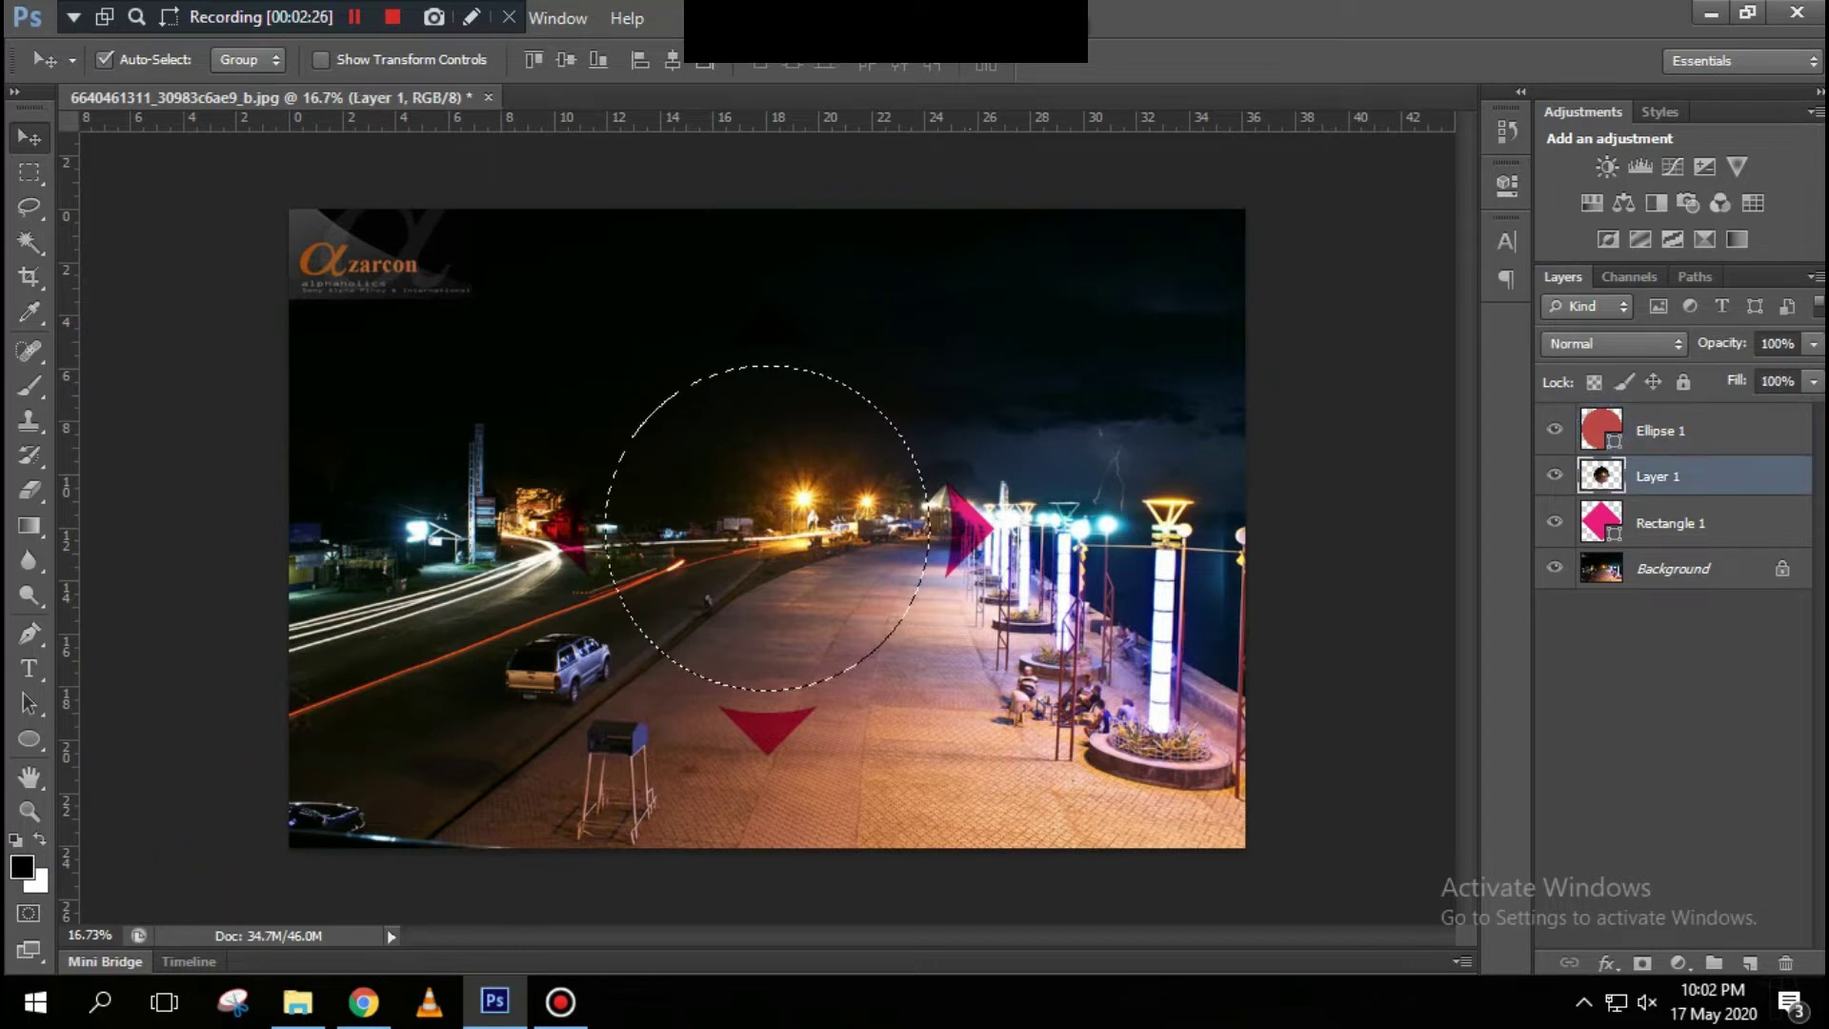
key(Delete)
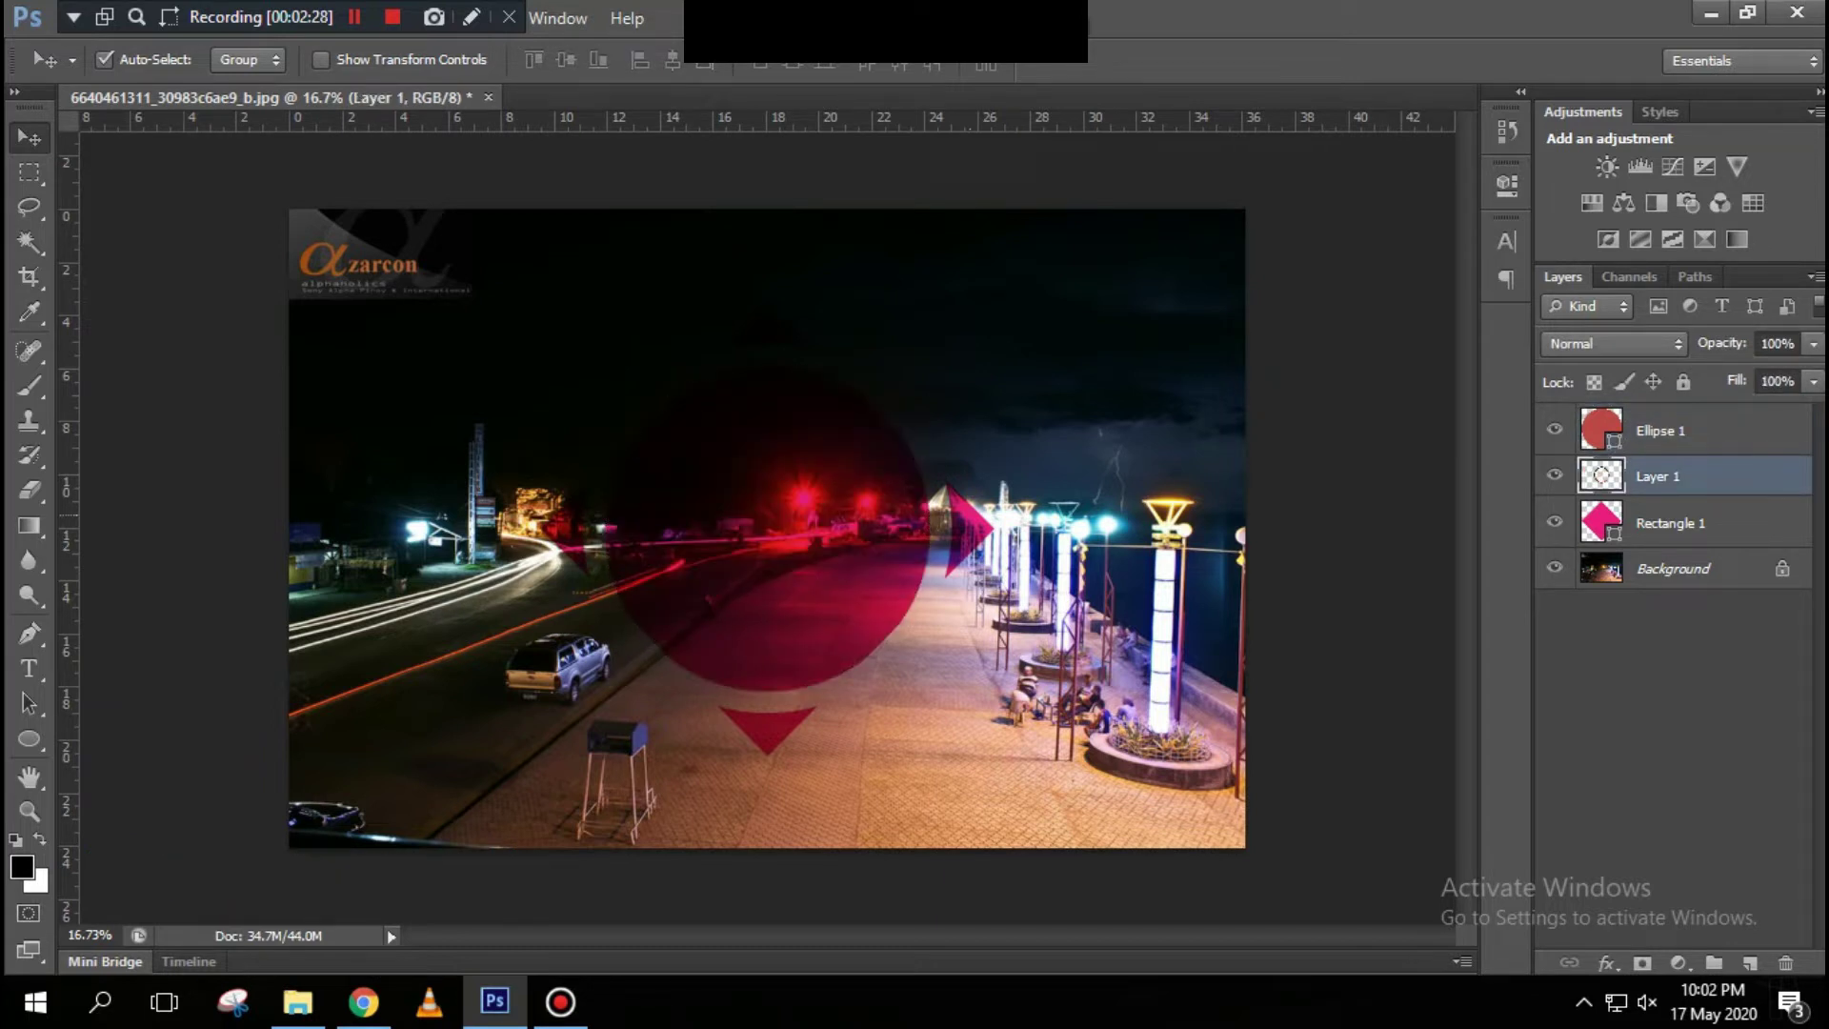
Step: Rotate the Layer 1 ring 180° and flip it horizontally
key(ctrl+t)
right_click(729, 522)
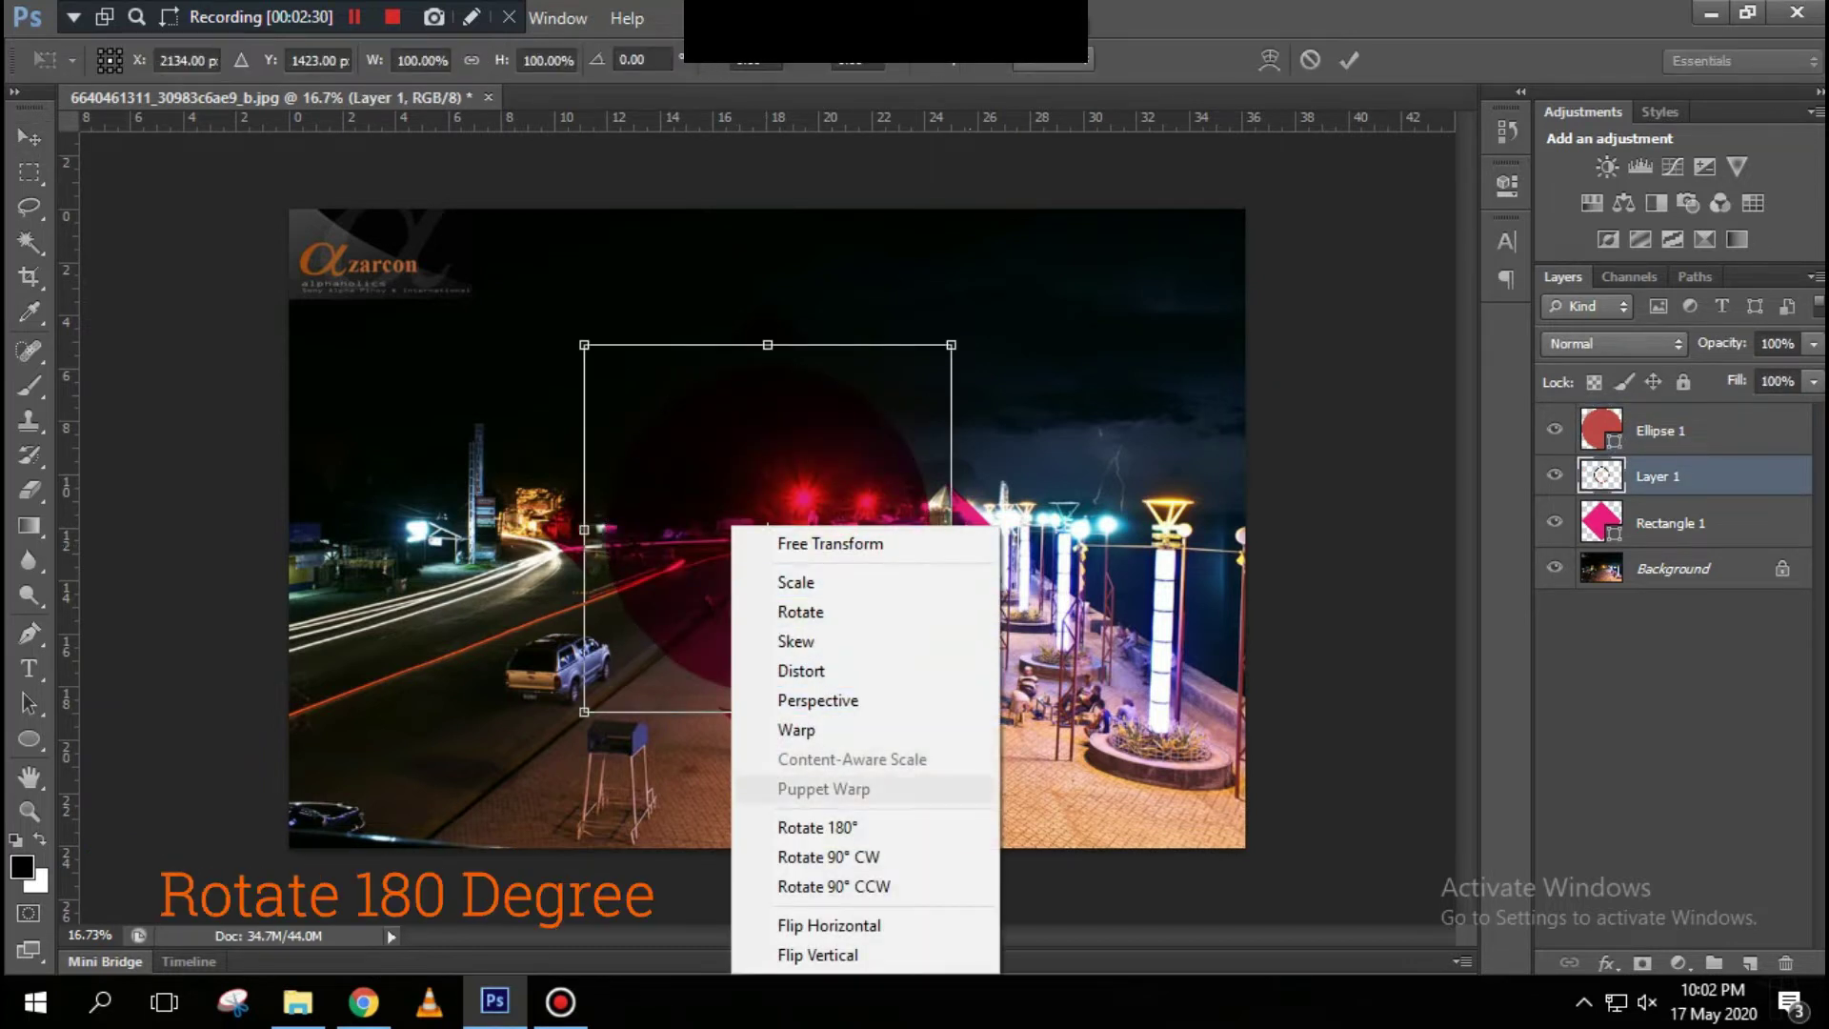
click(816, 826)
key(Return)
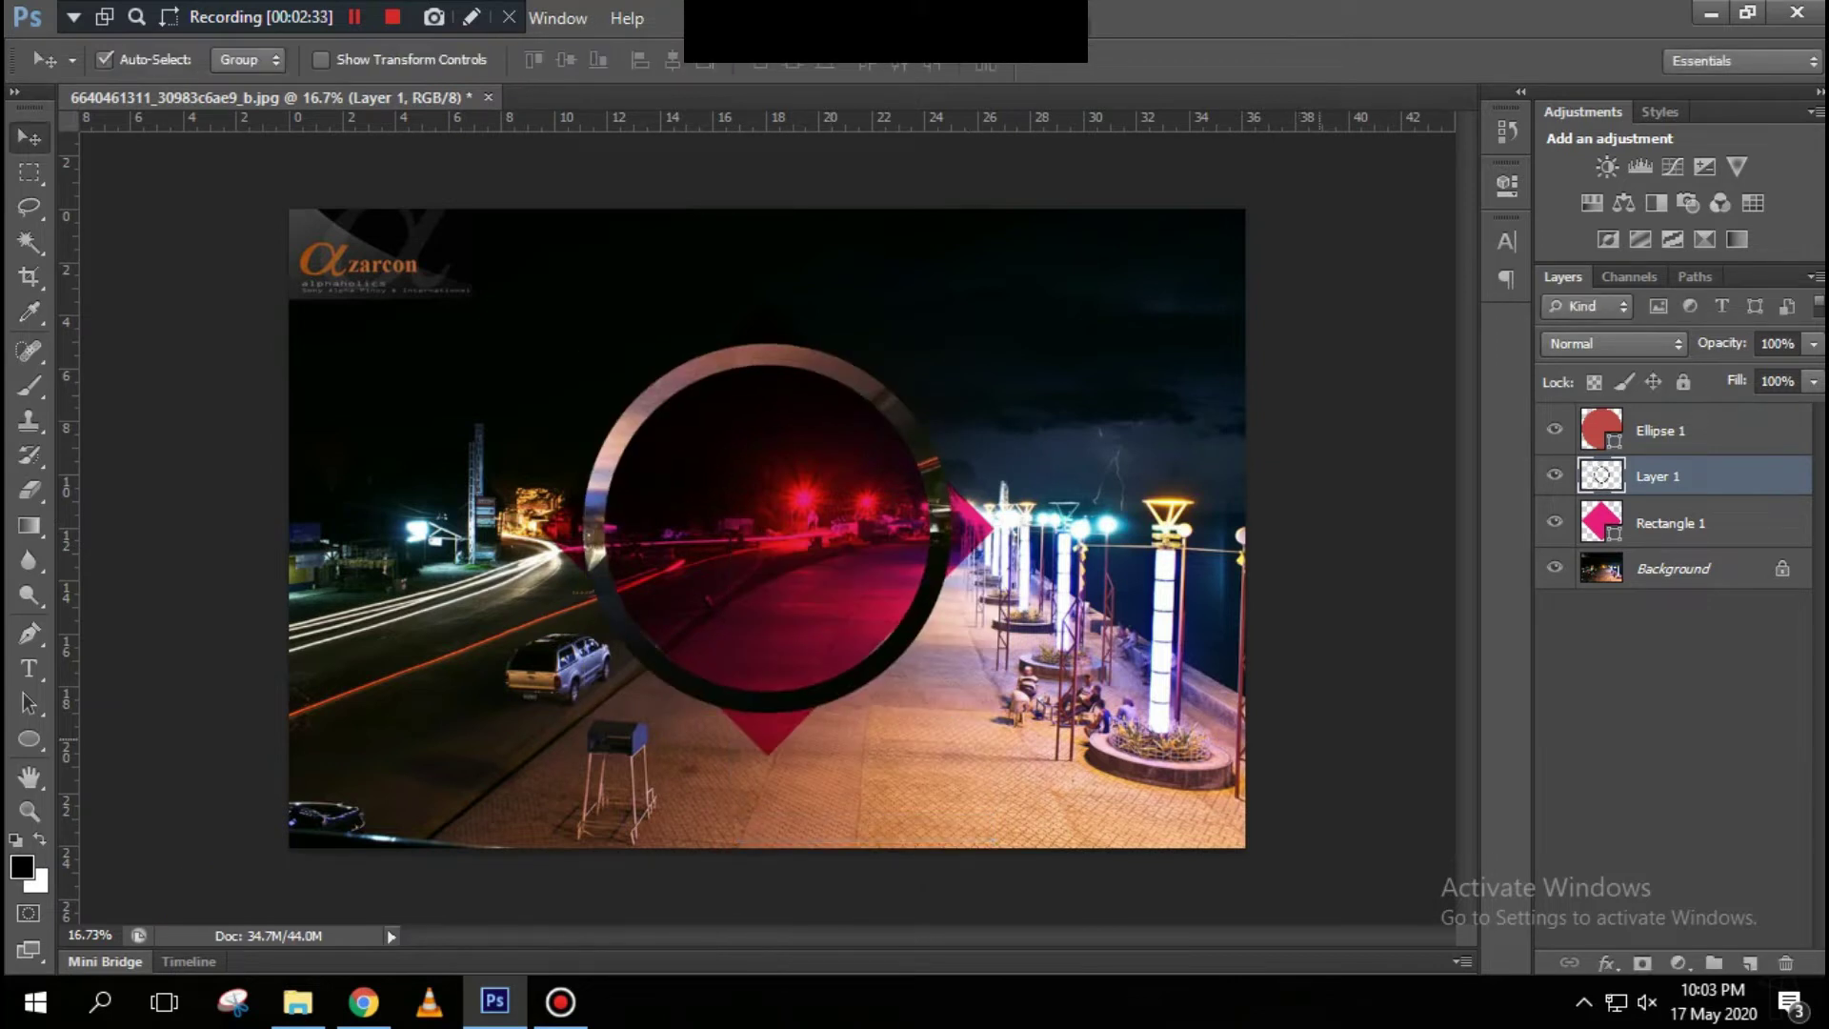
key(ctrl+t)
right_click(721, 522)
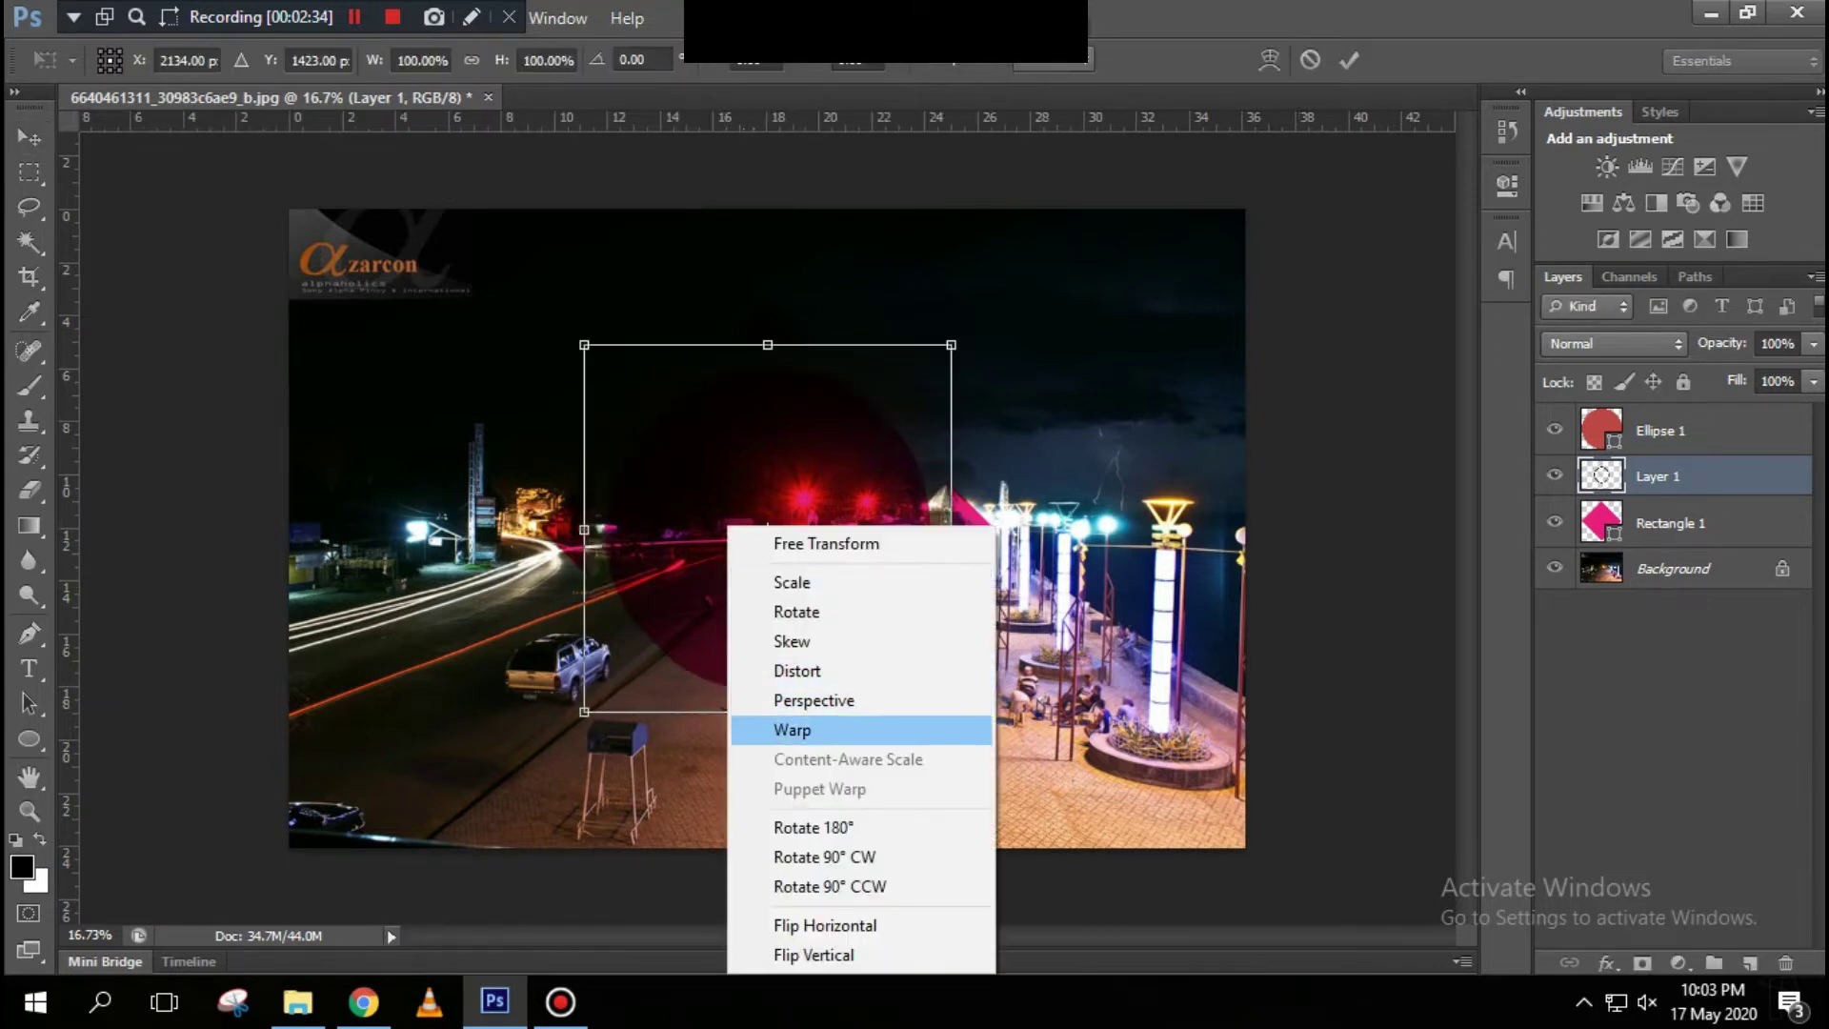
click(816, 963)
key(Return)
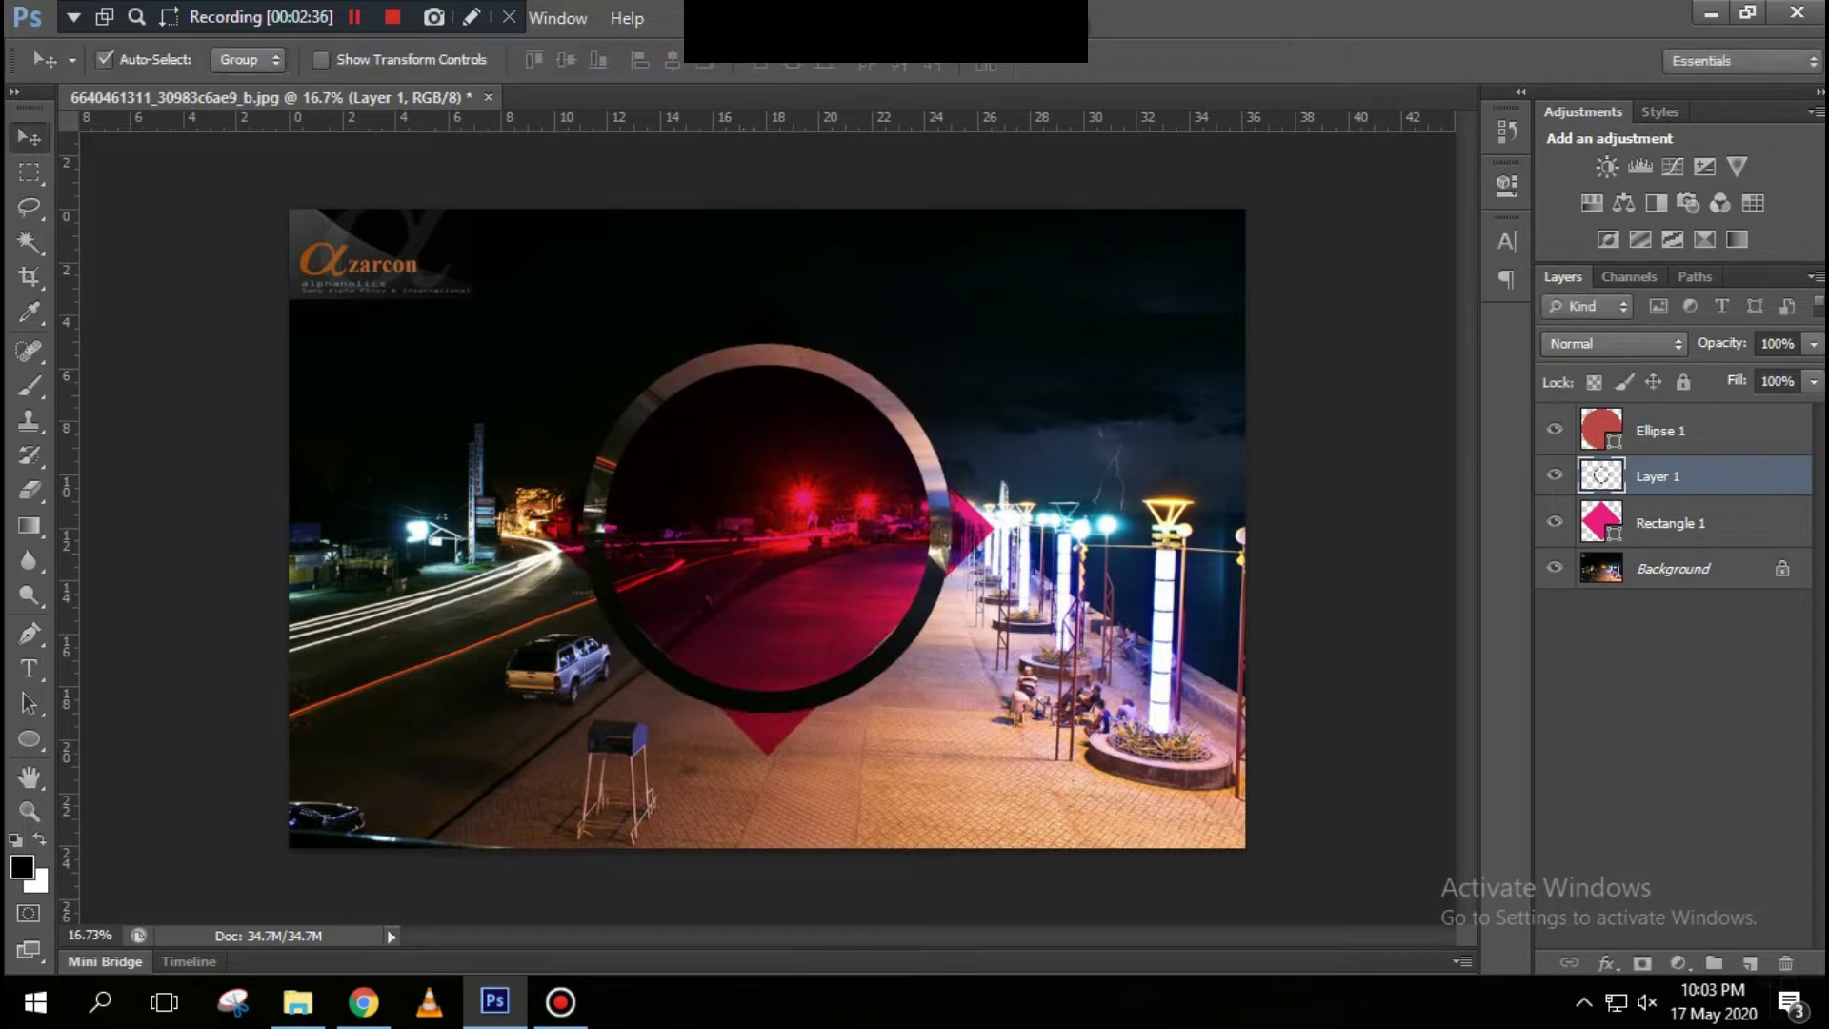
click(750, 762)
drag(799, 544, 803, 568)
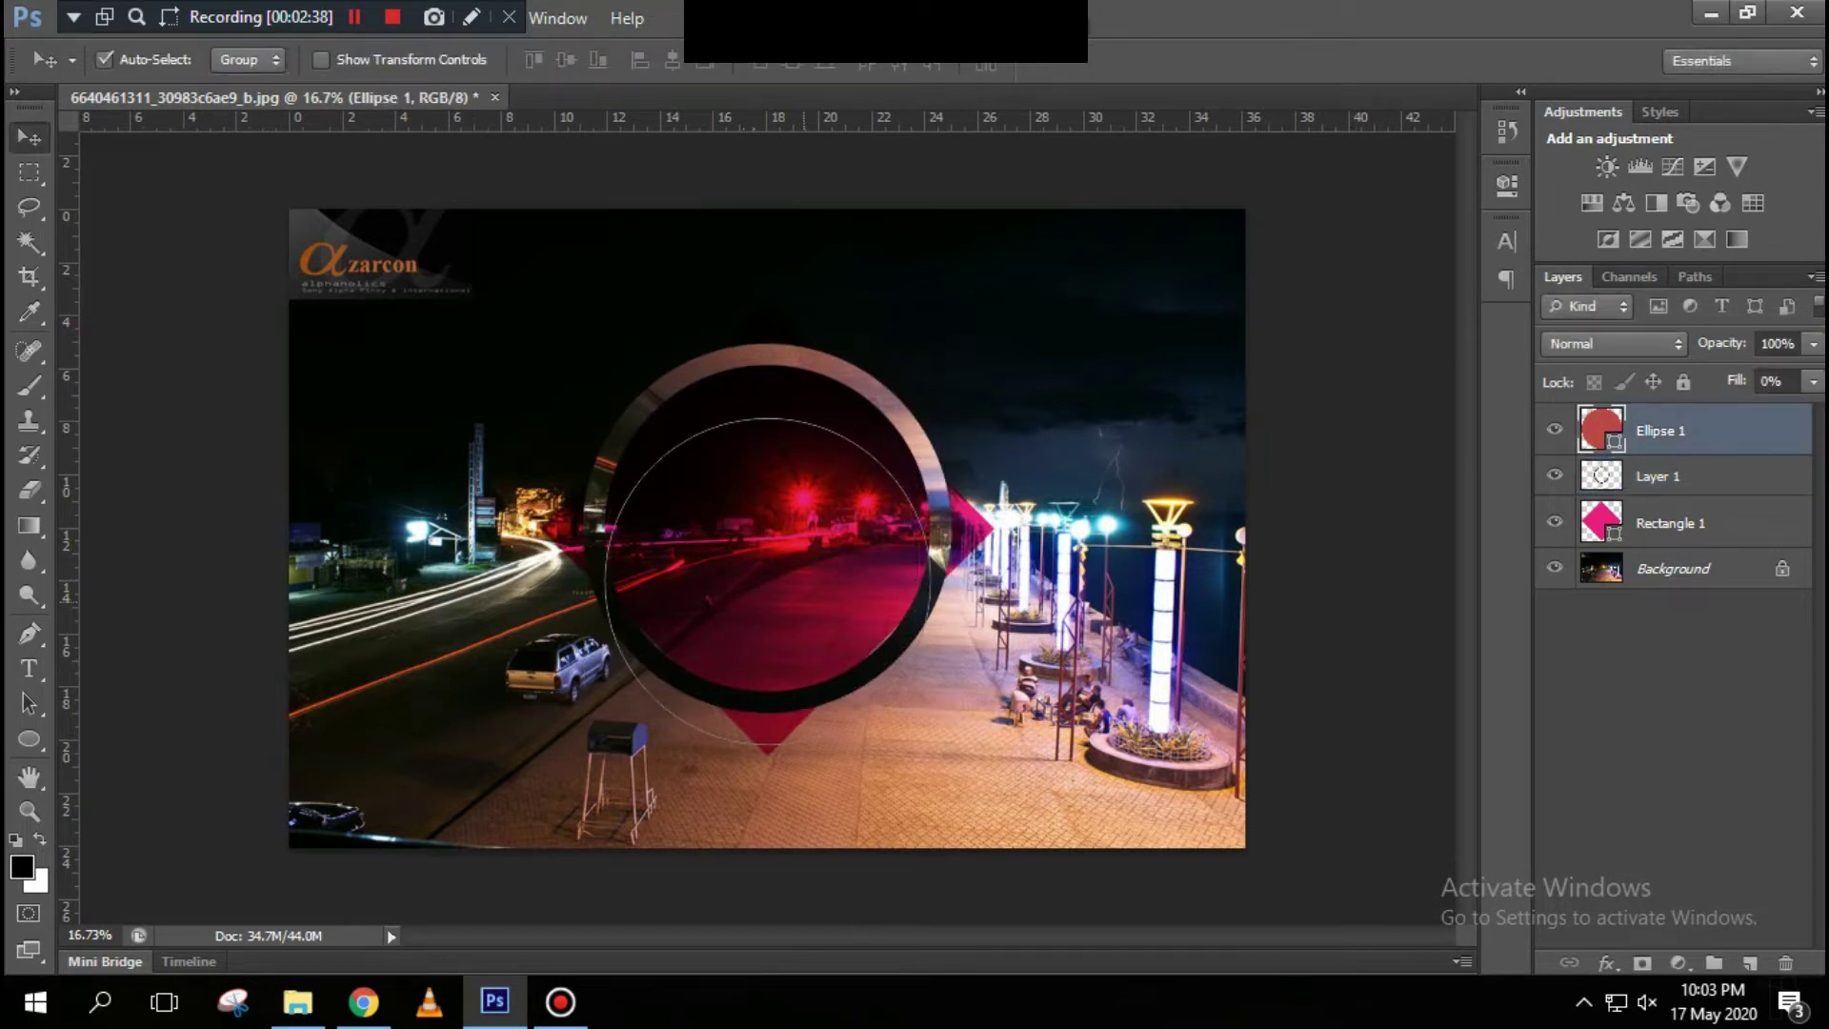
key(ctrl+z)
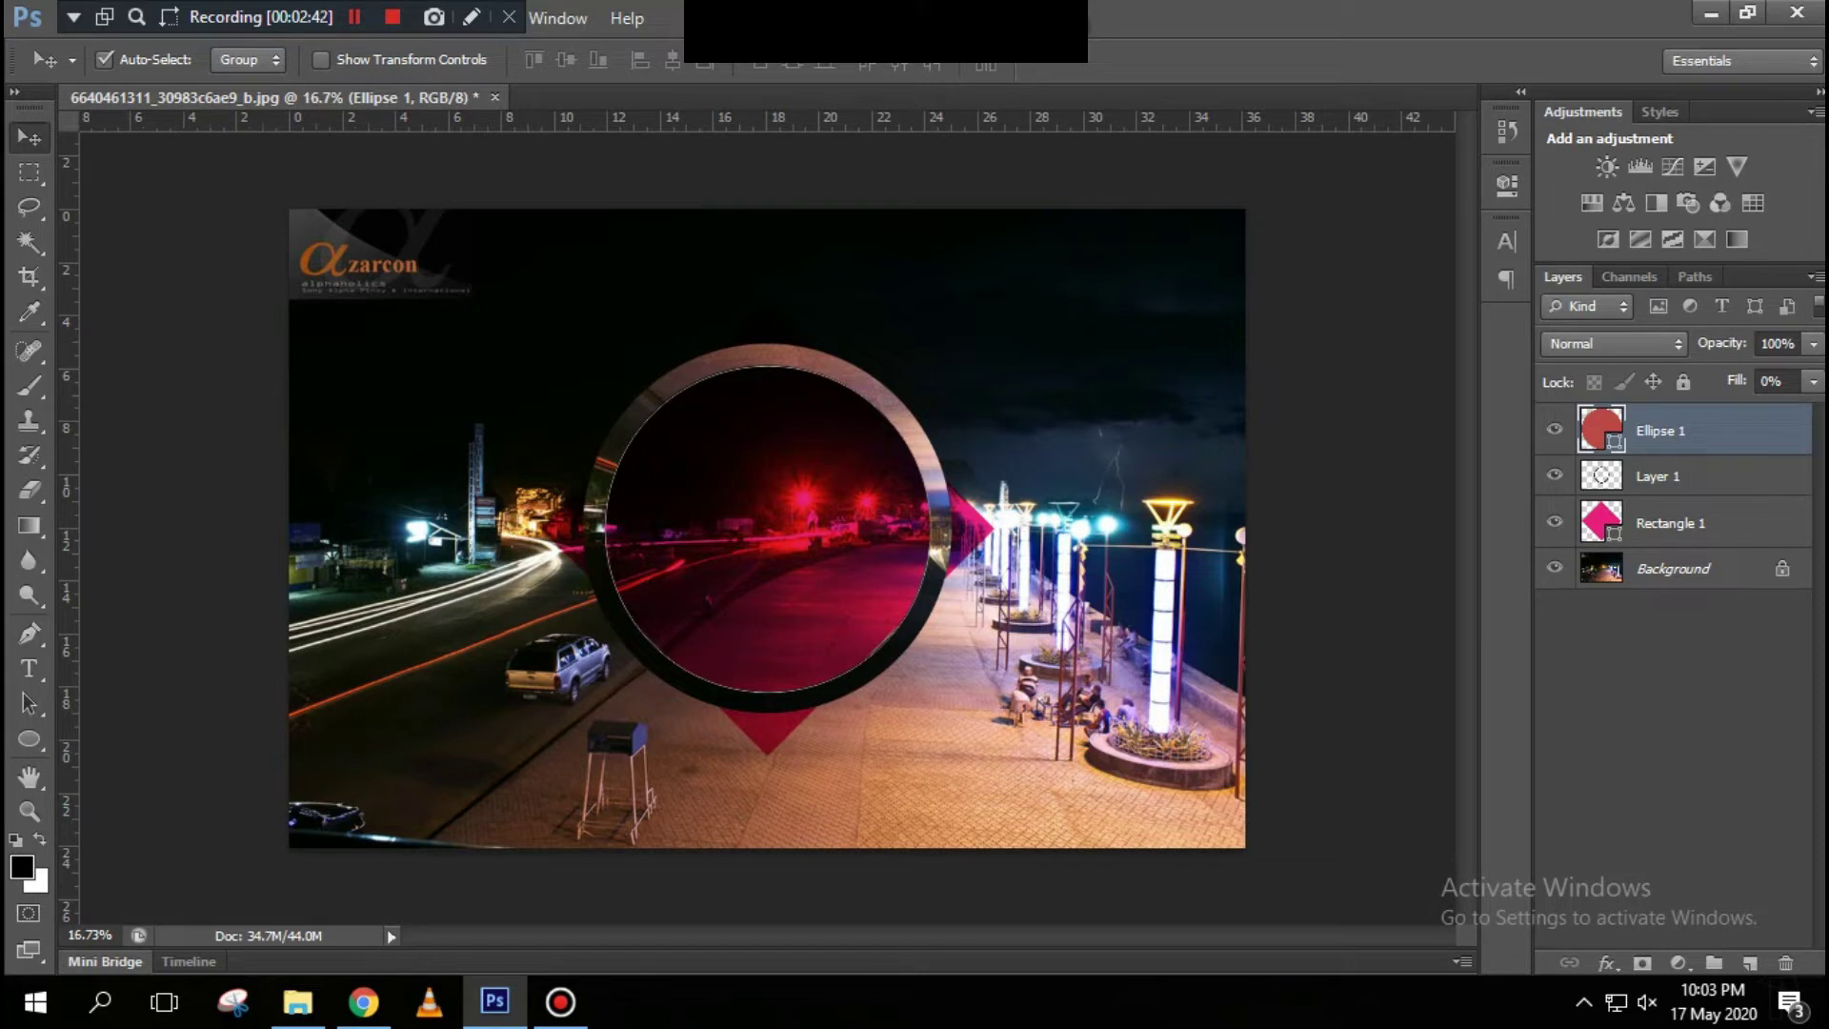
key(ctrl+alt+z)
key(ctrl+alt+z)
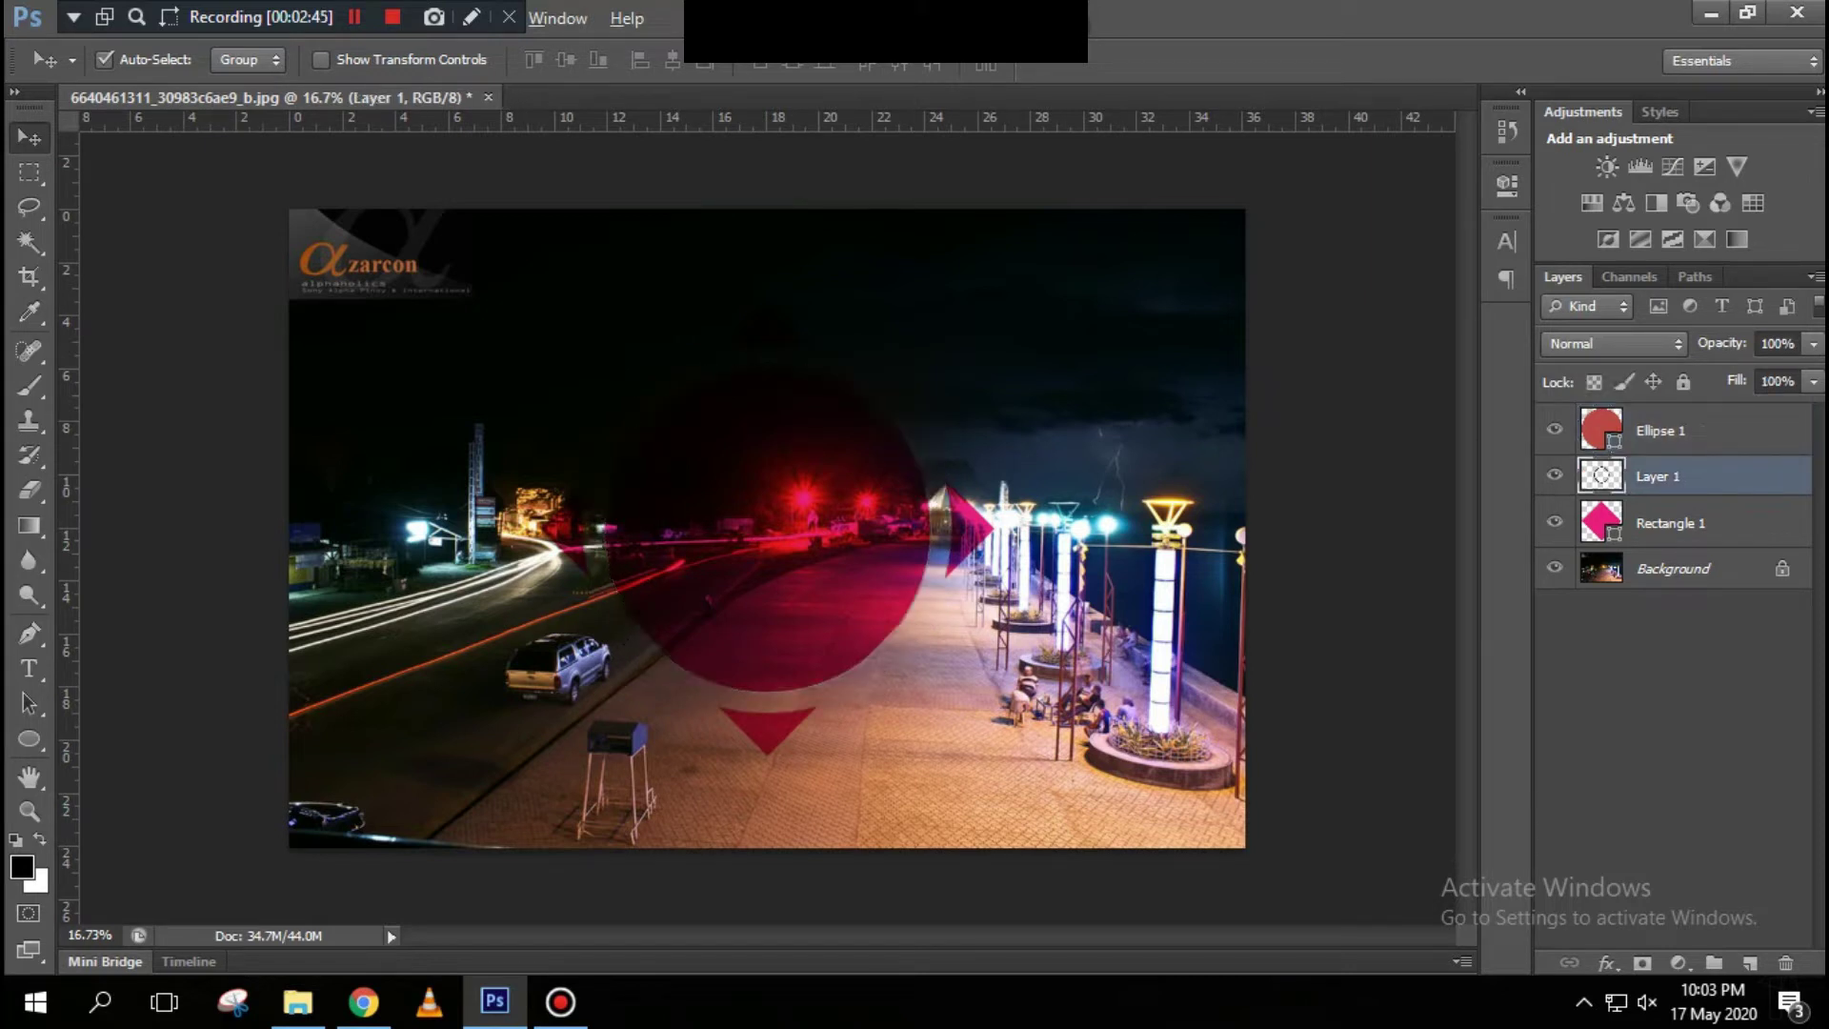
key(ctrl+shift+z)
key(ctrl+shift+z)
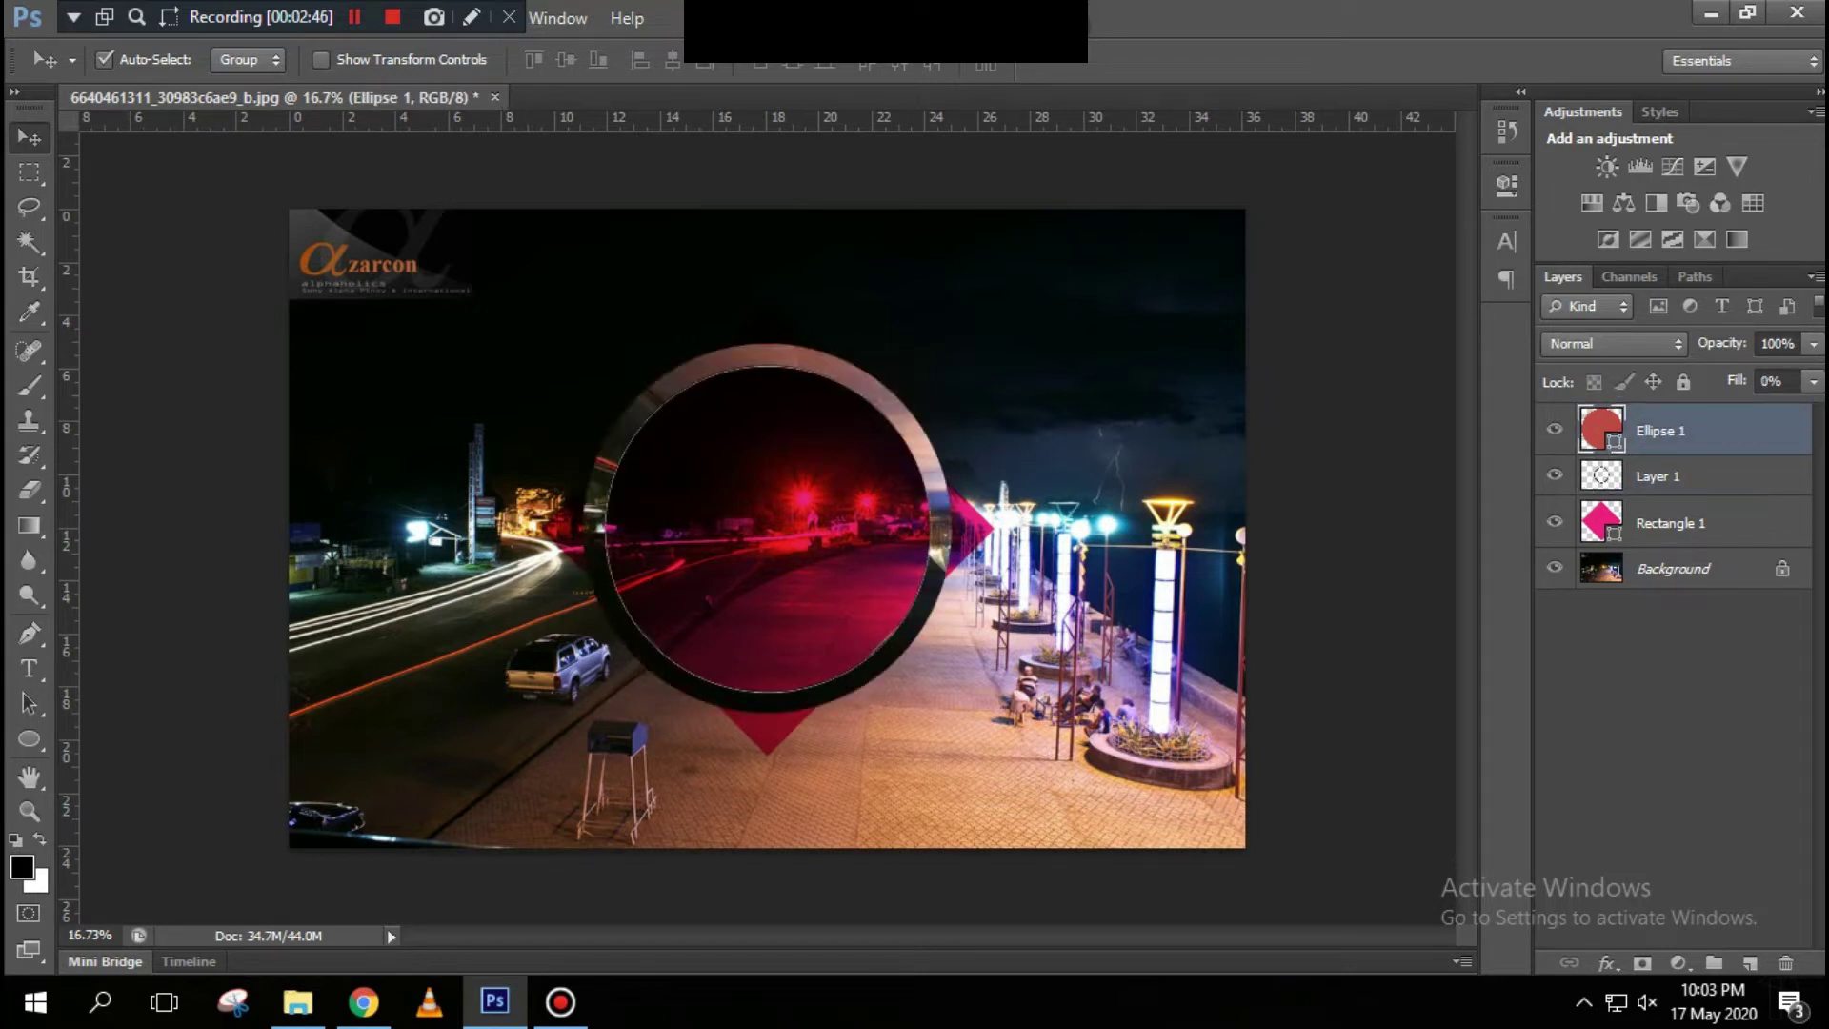
click(1332, 535)
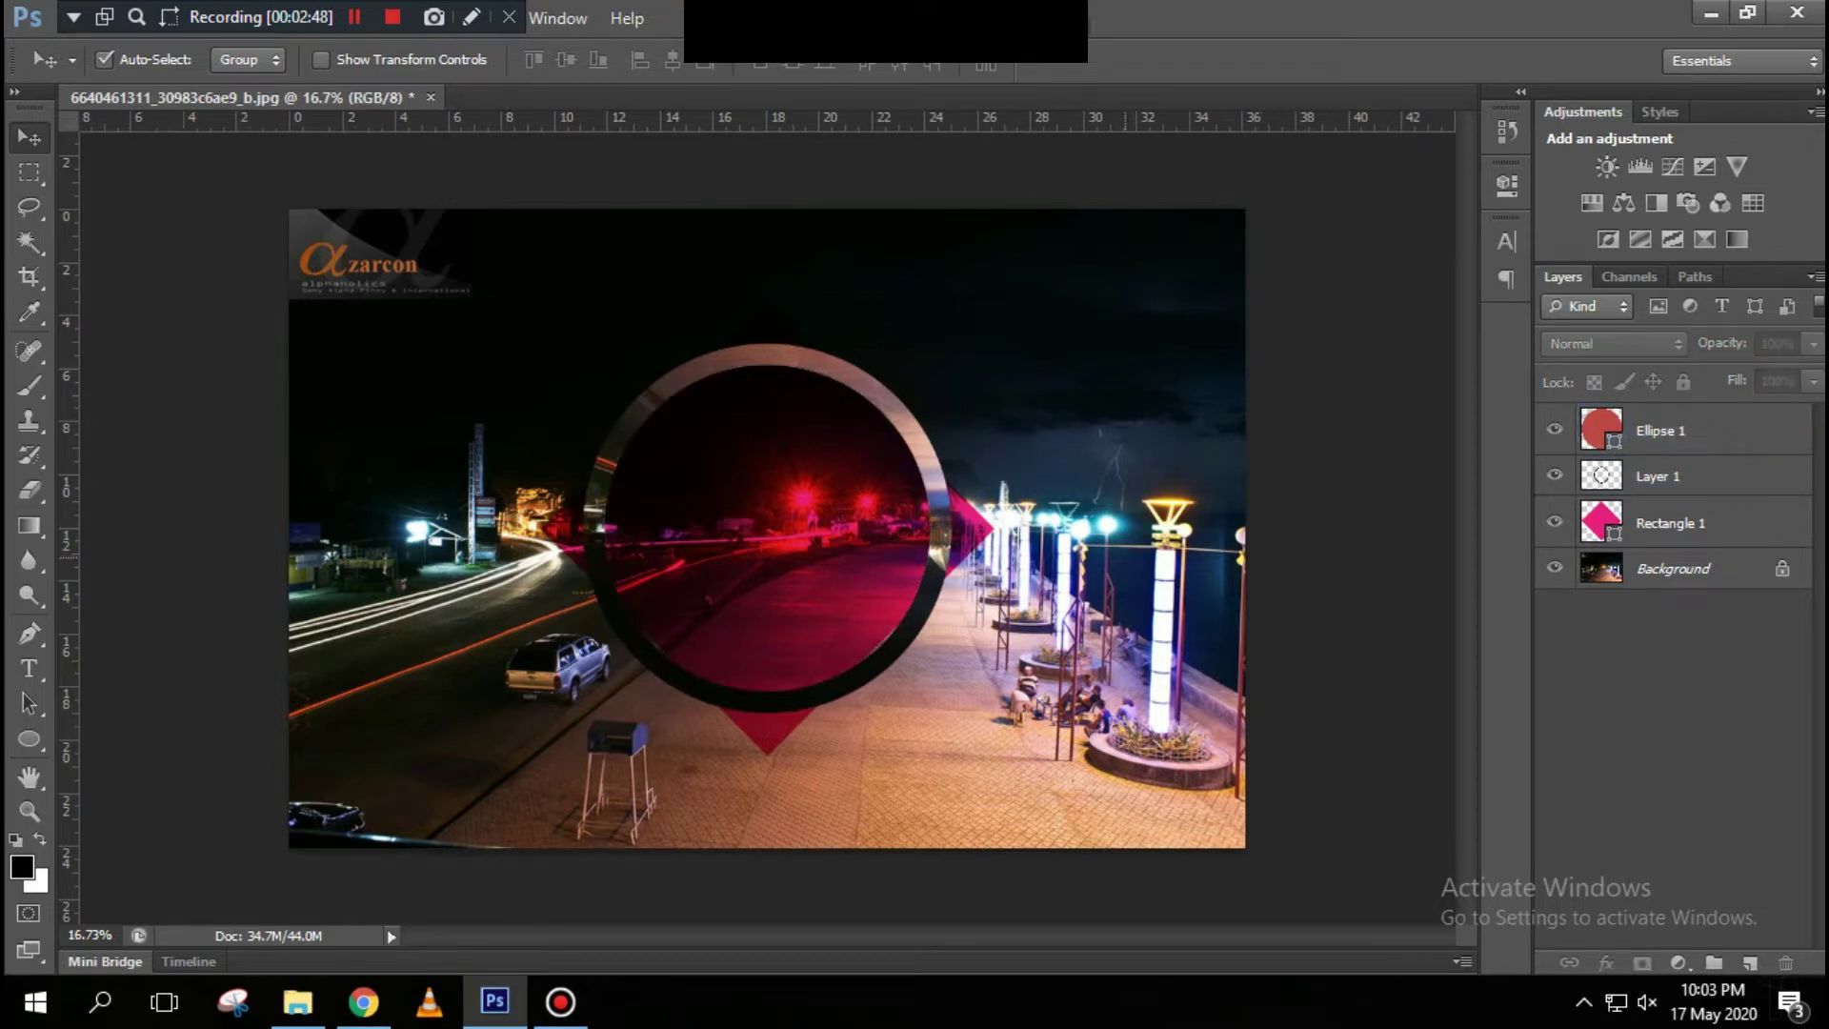
Step: Add an 18 px white outside stroke to the Rectangle 1 diamond
click(1669, 522)
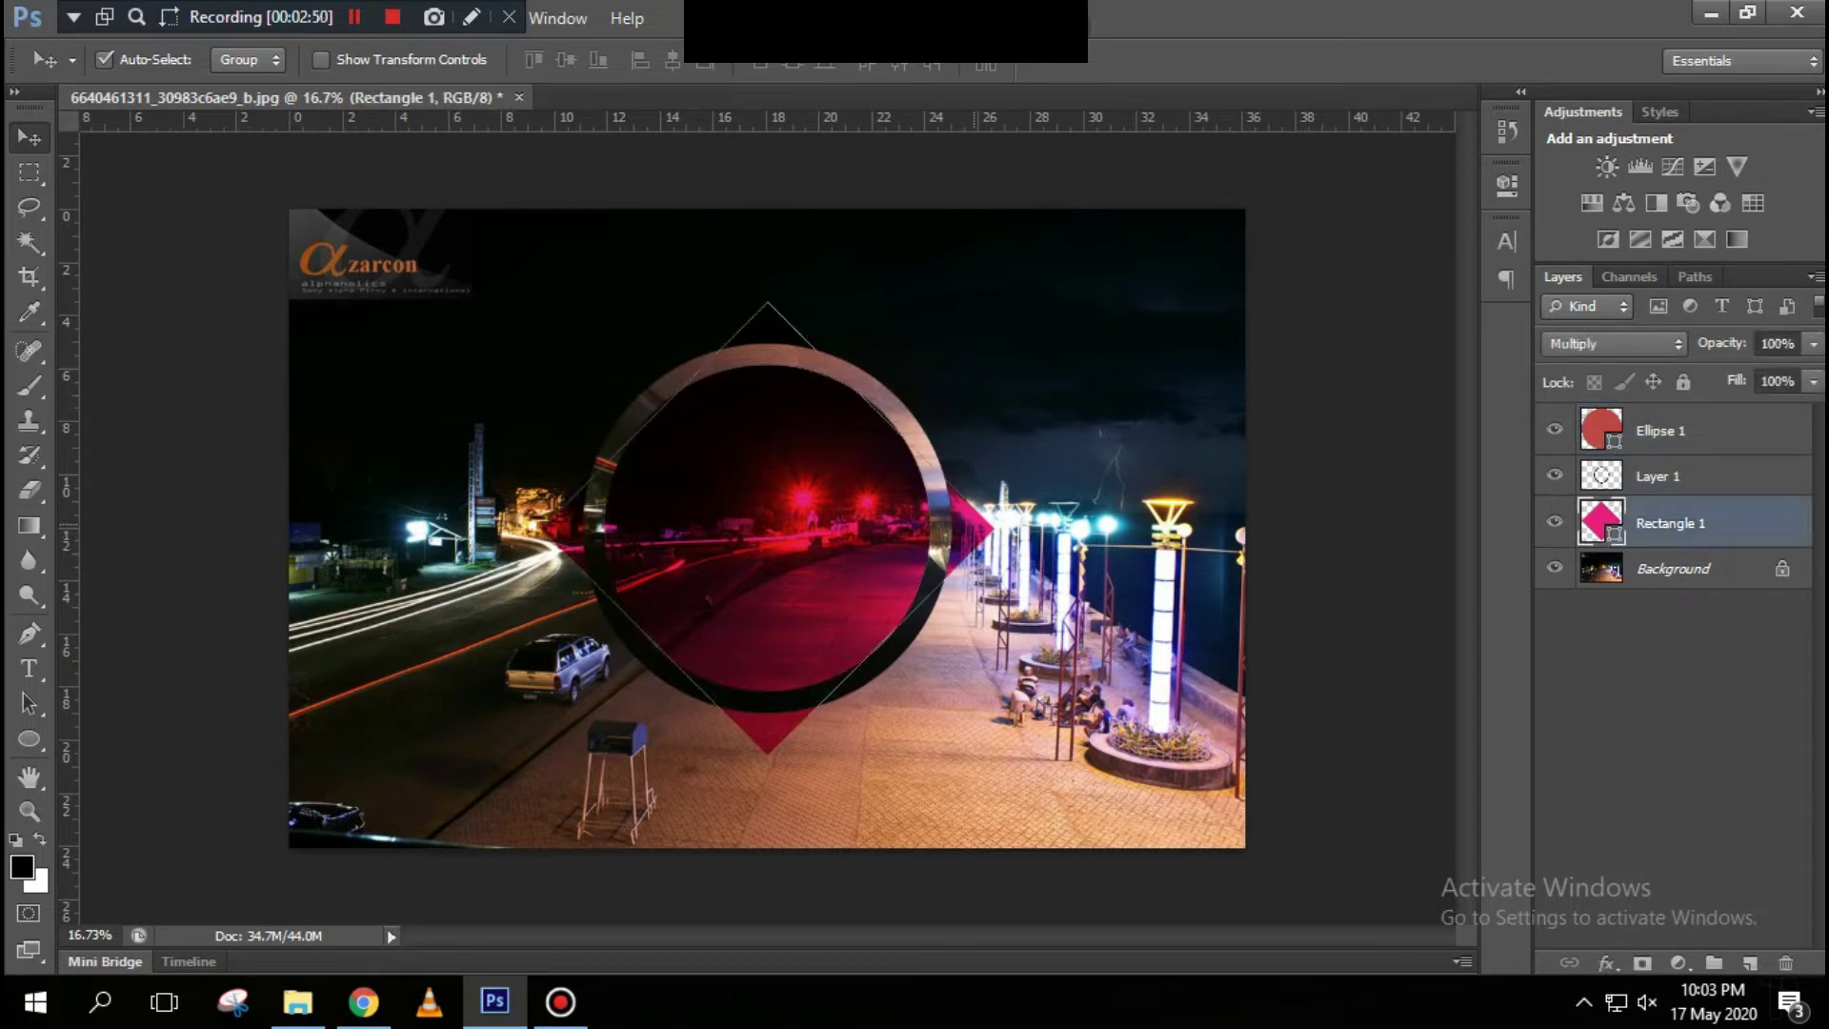
click(1606, 962)
click(1651, 708)
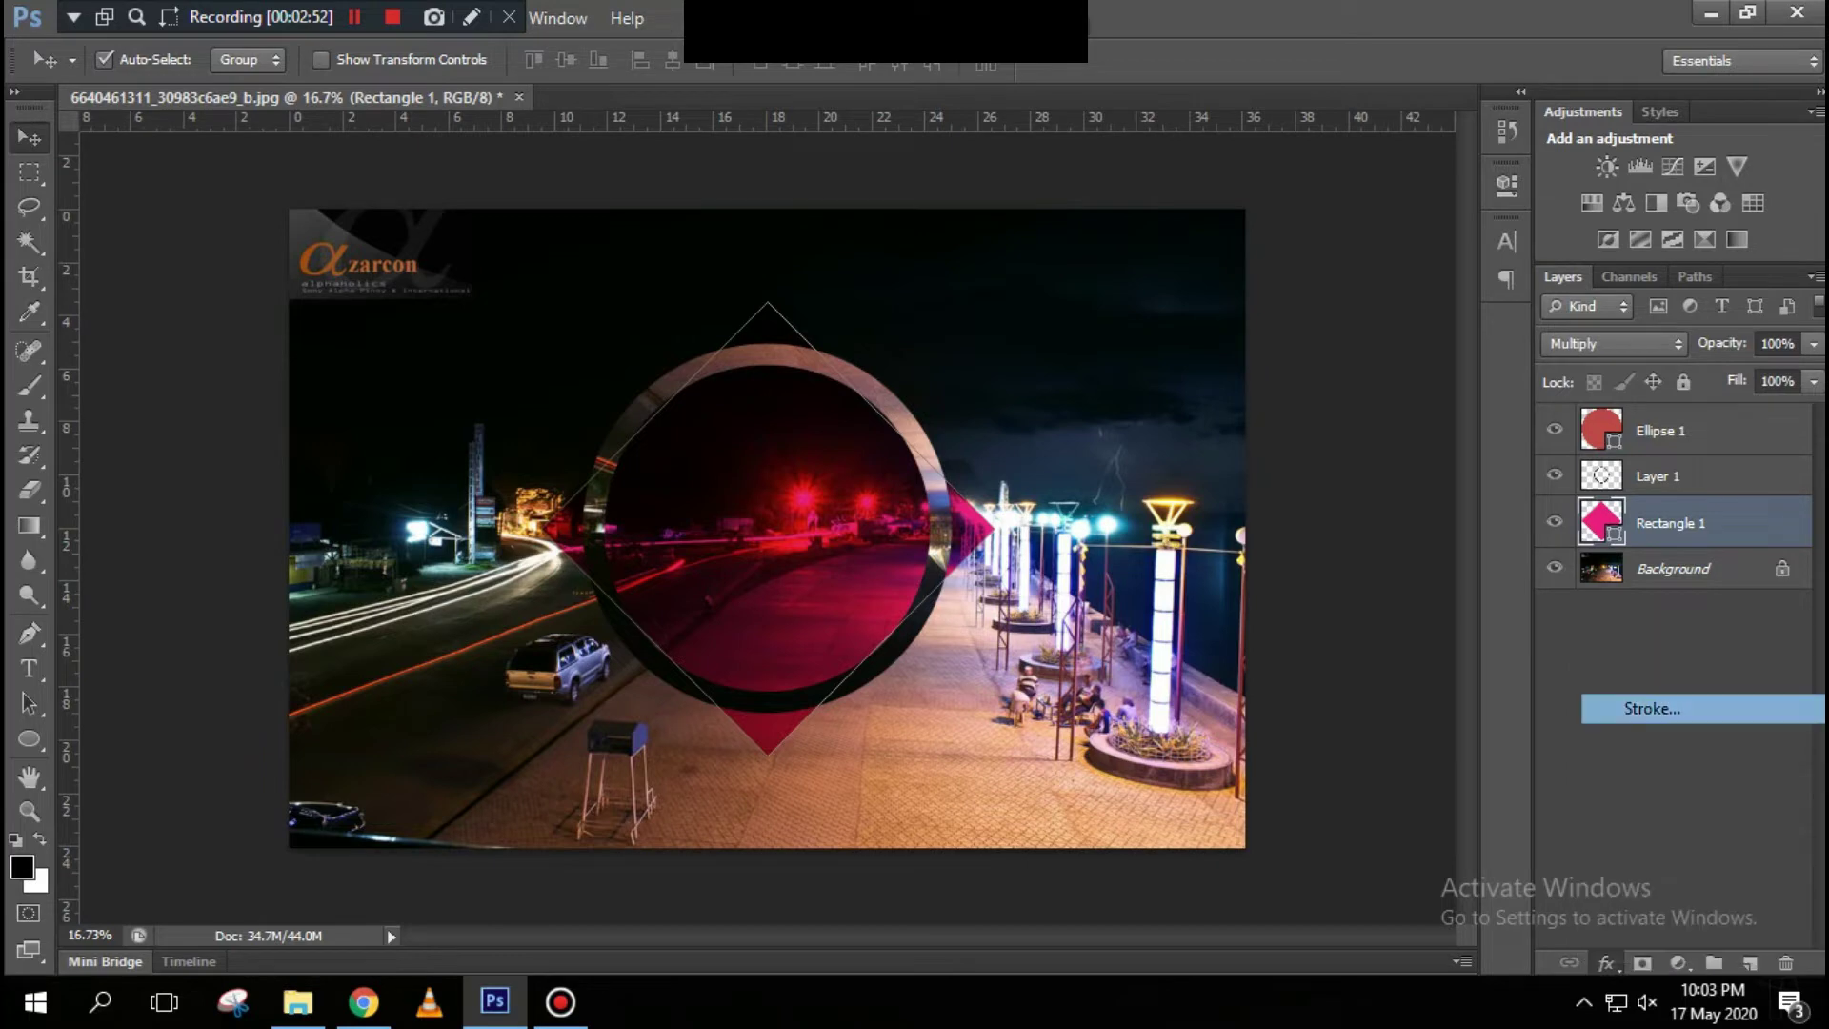
drag(1449, 264, 1455, 264)
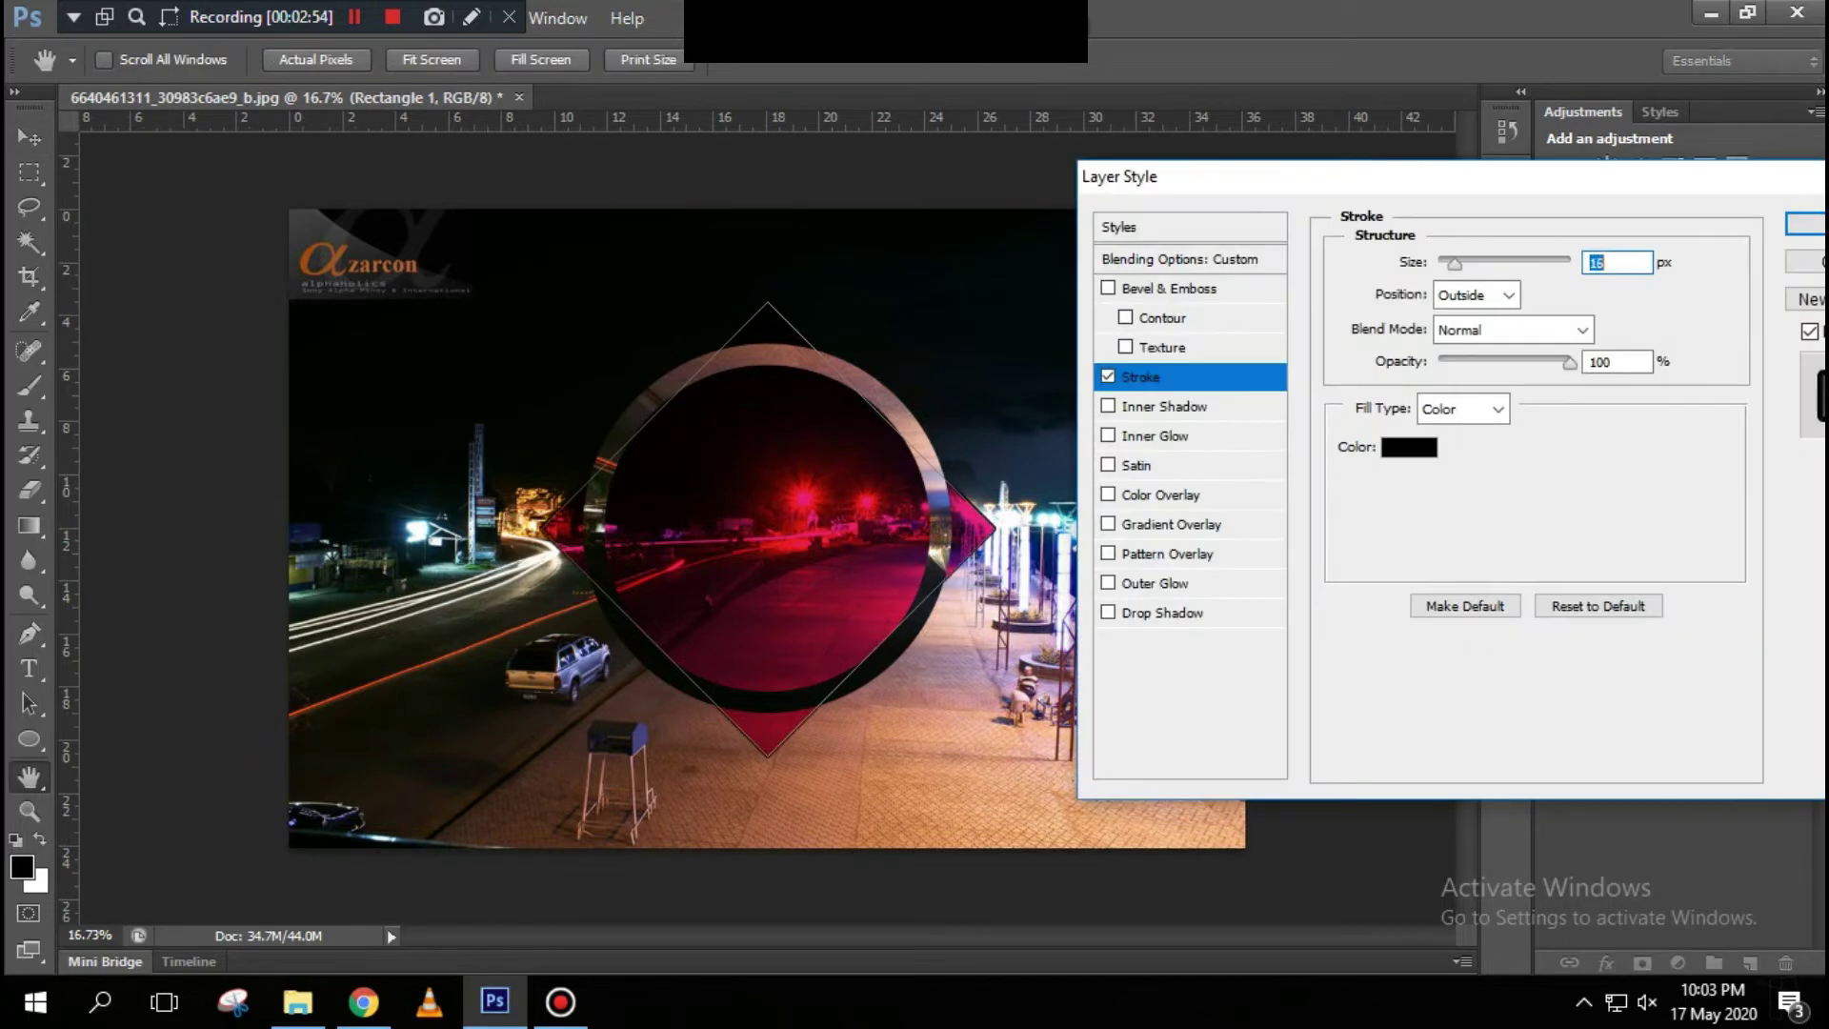
click(1409, 446)
click(1003, 493)
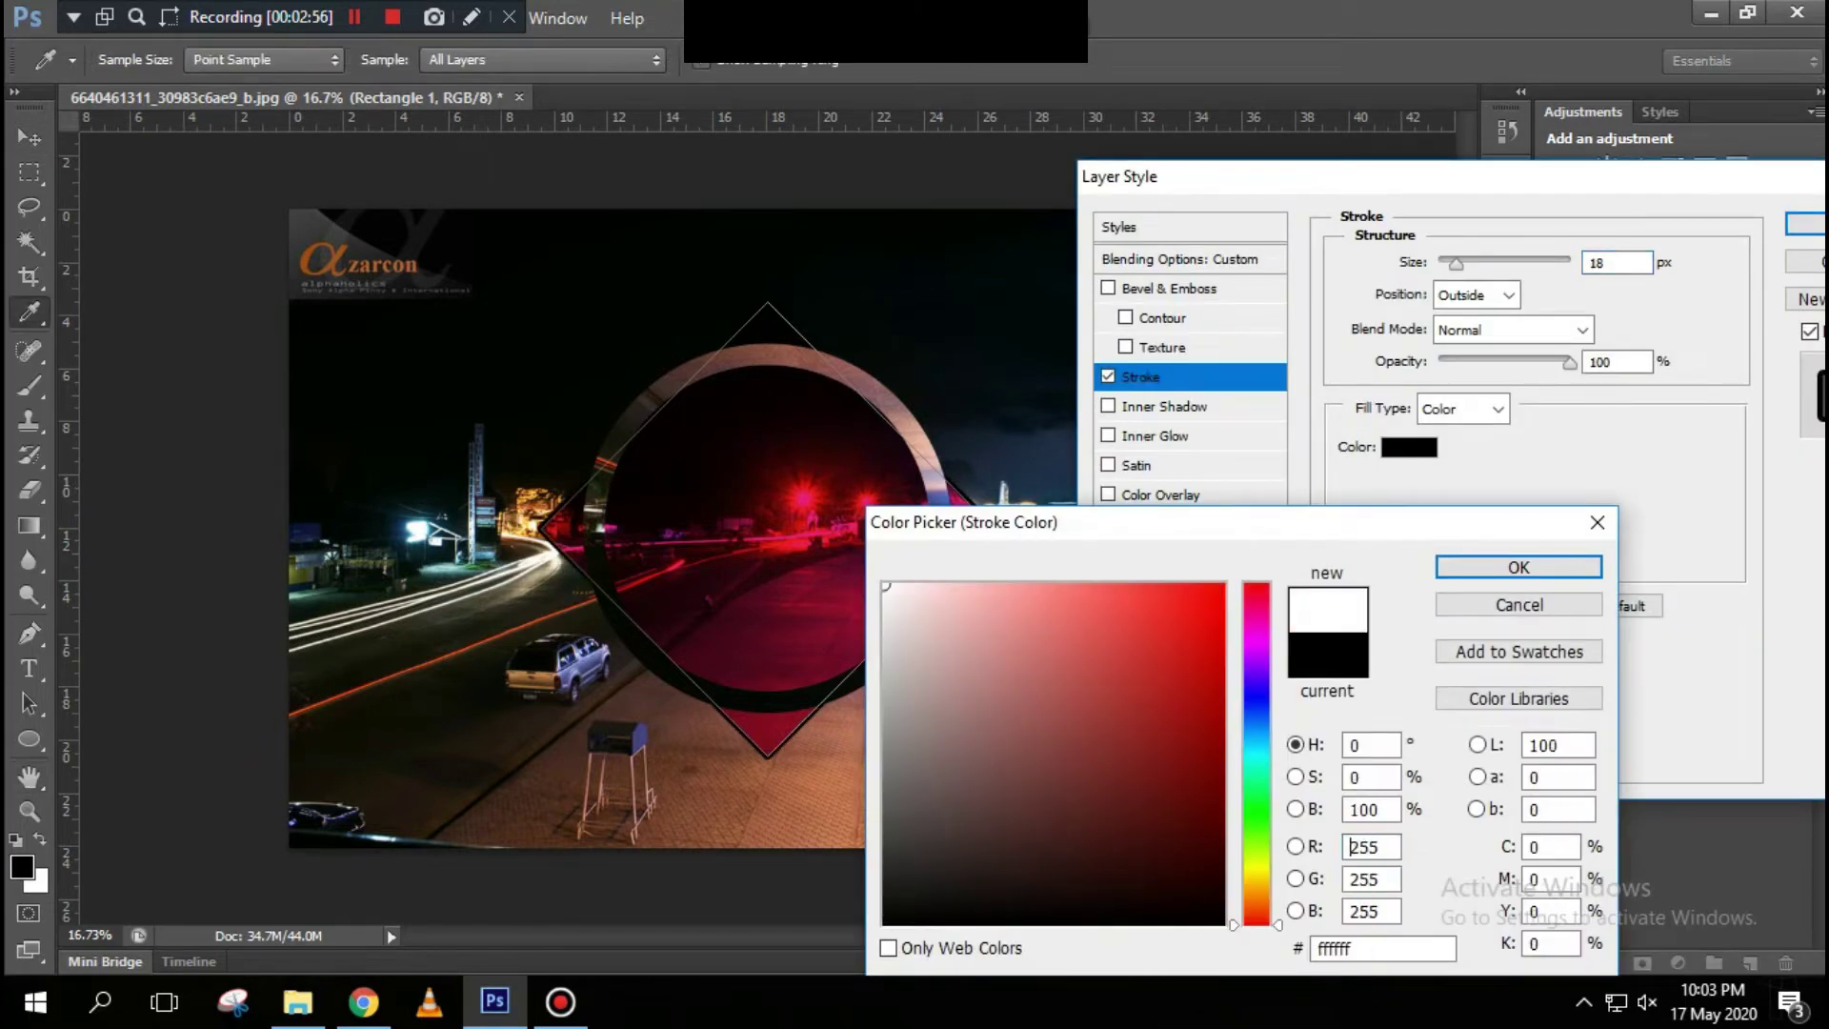
click(805, 499)
mouse_move(1196, 705)
mouse_down()
mouse_move(931, 620)
mouse_move(877, 584)
mouse_up()
key(Return)
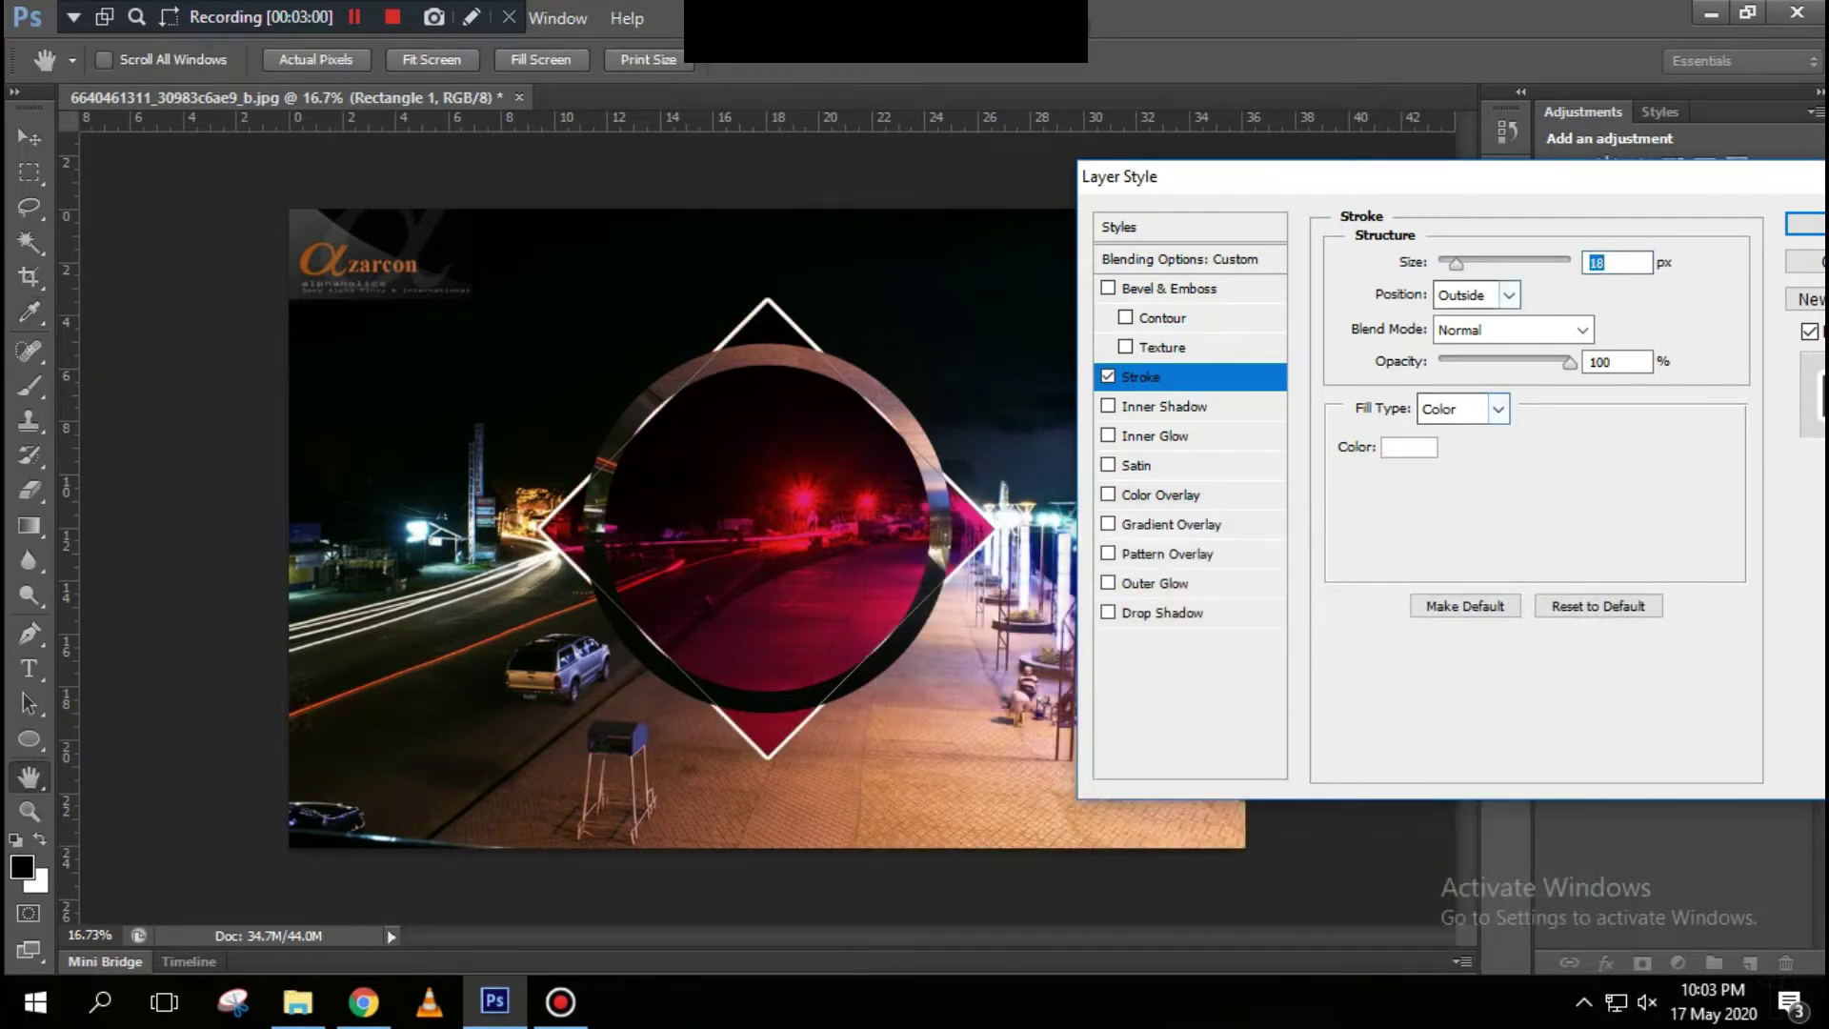
key(Return)
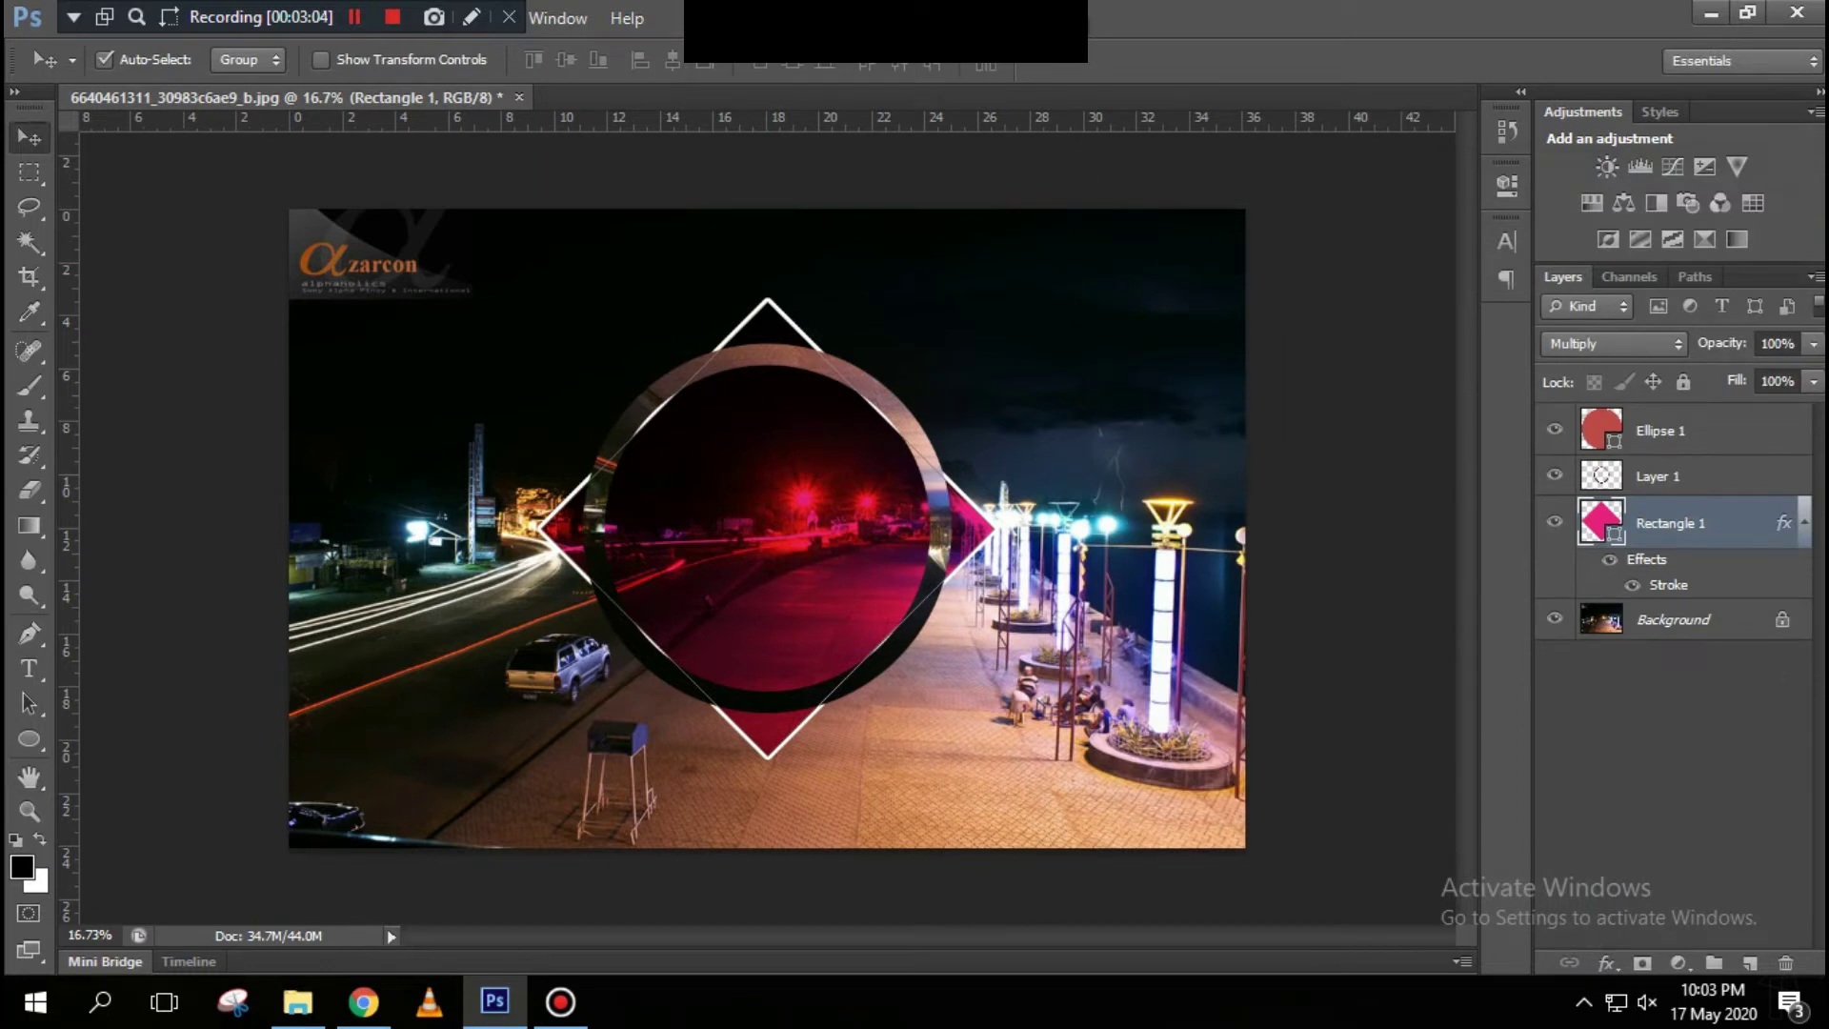
Step: Set the Rectangle 1 layer's opacity to 50% and change its stroke position to Inside
key(5)
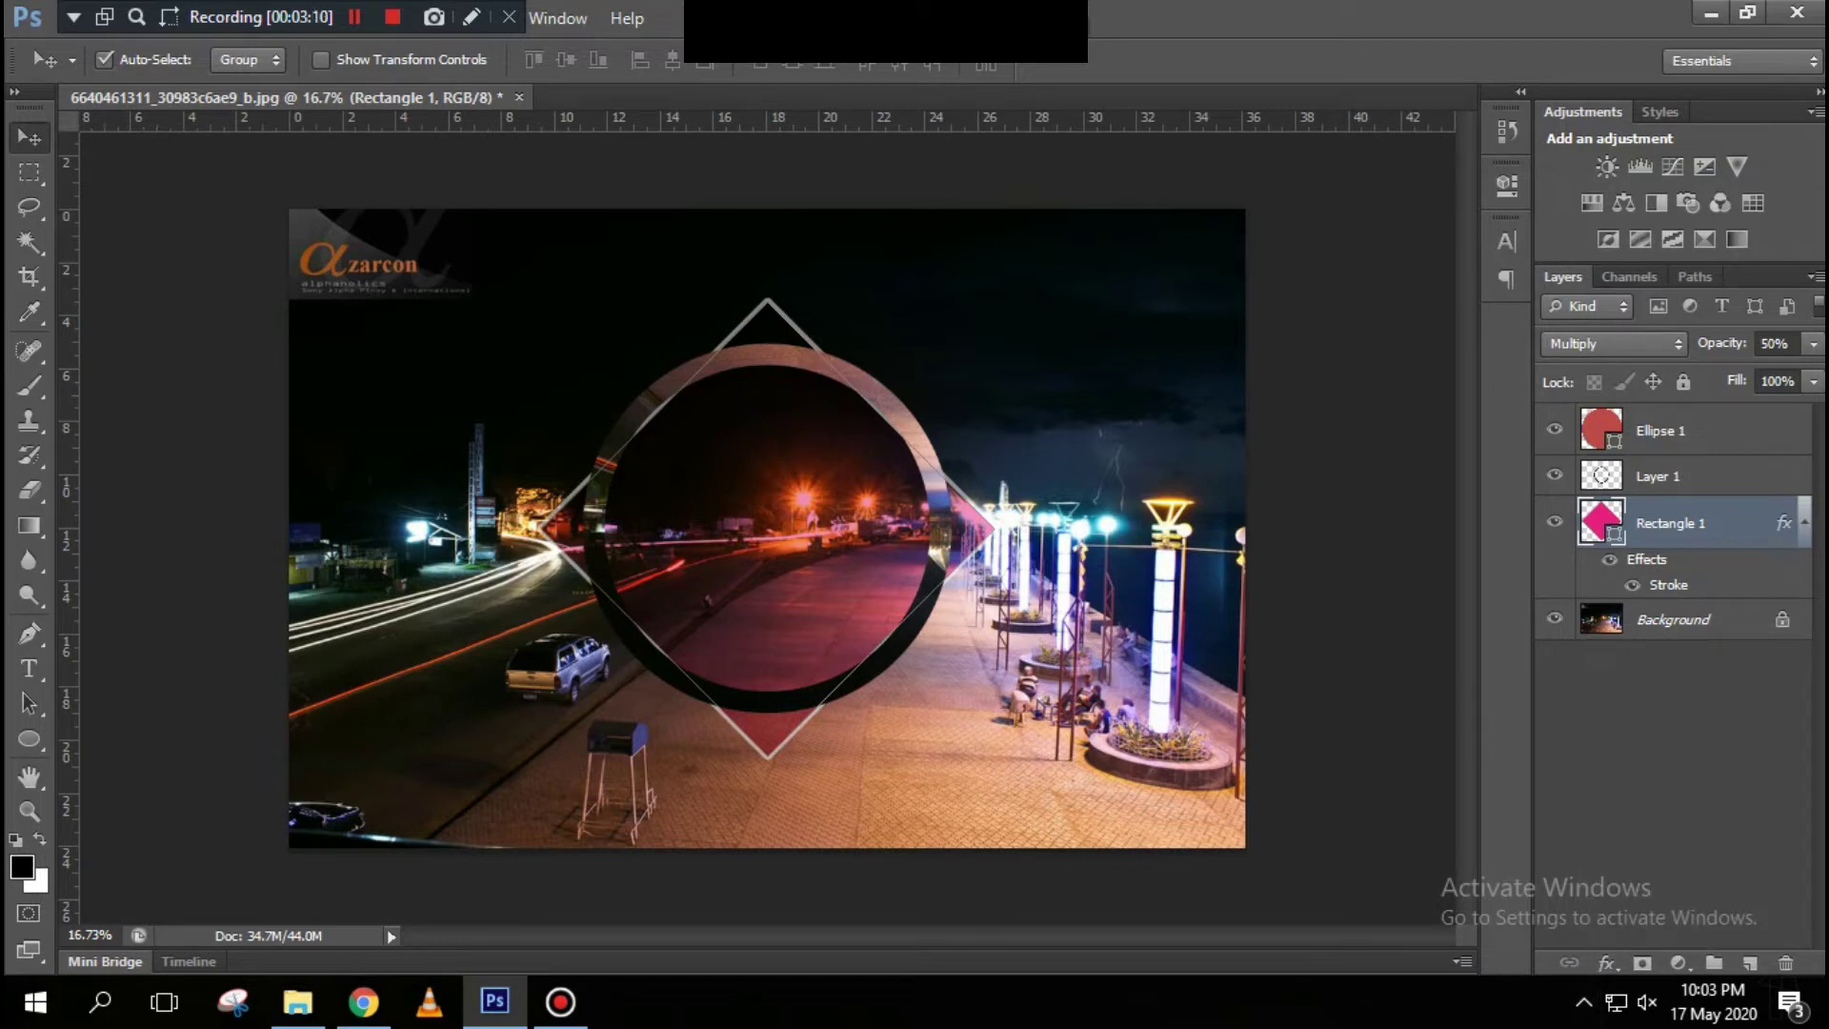
click(1606, 963)
click(1652, 709)
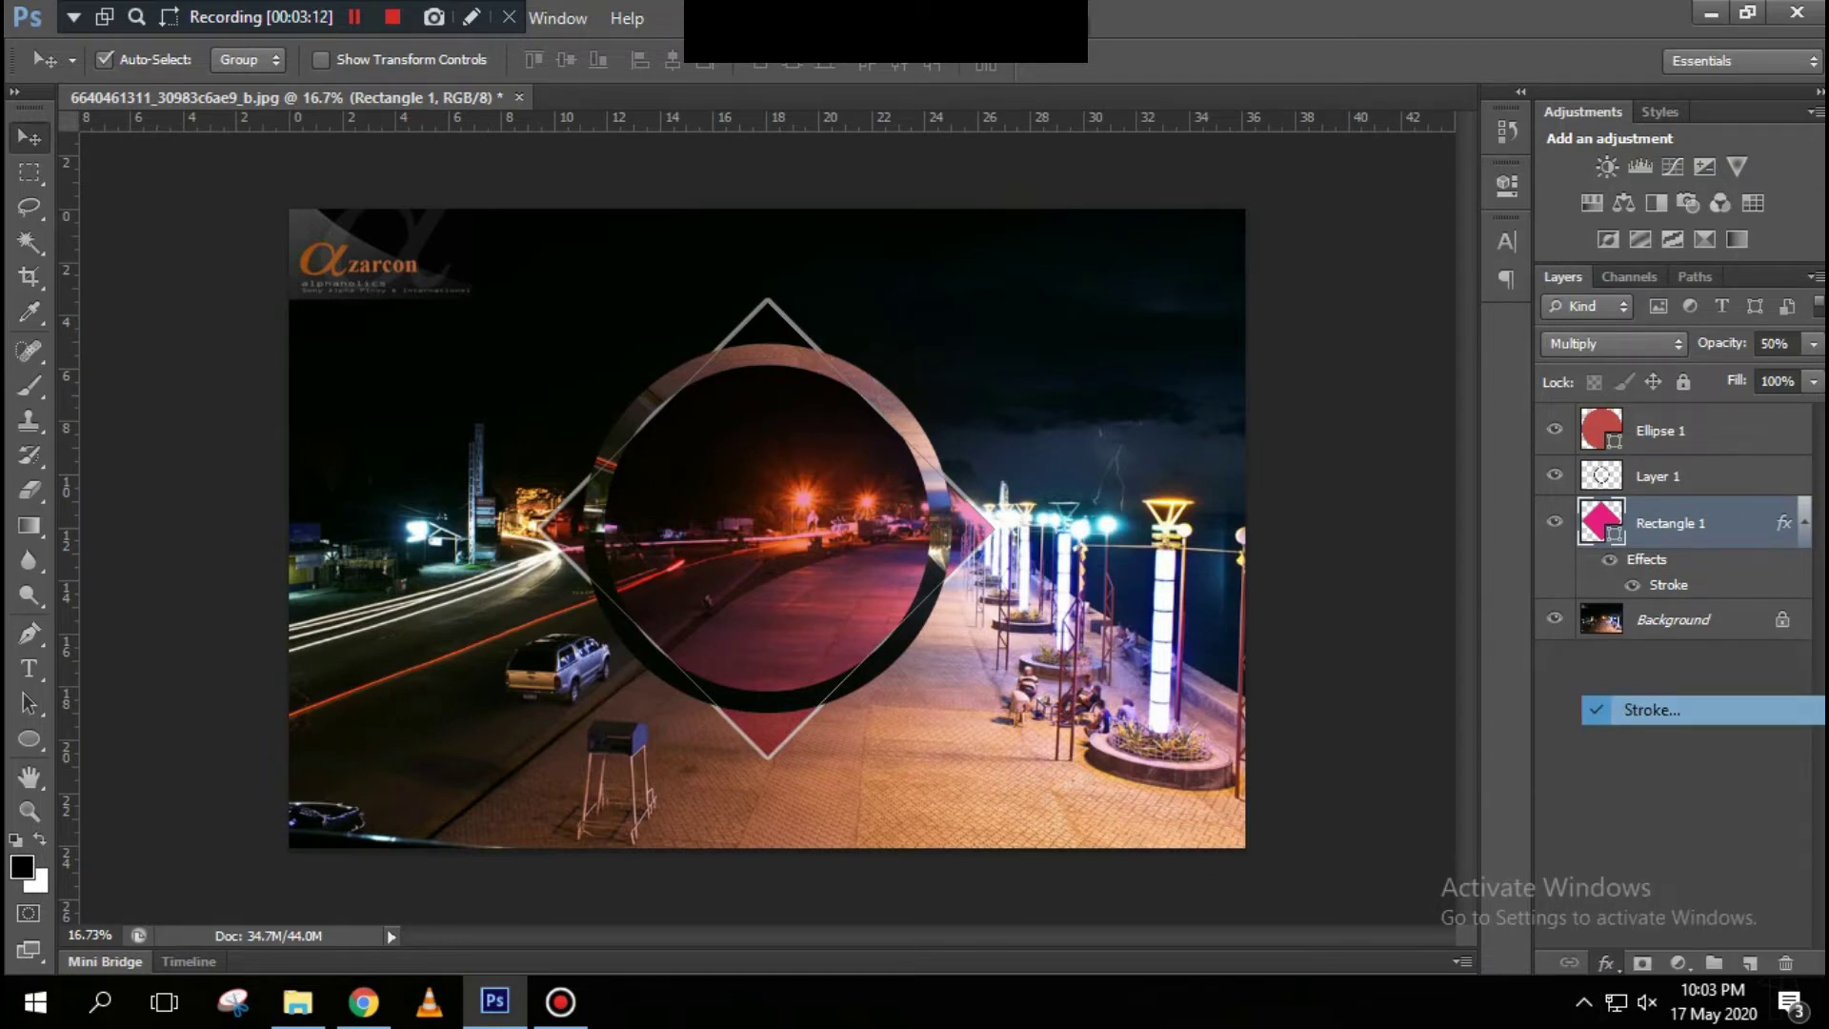
click(1507, 295)
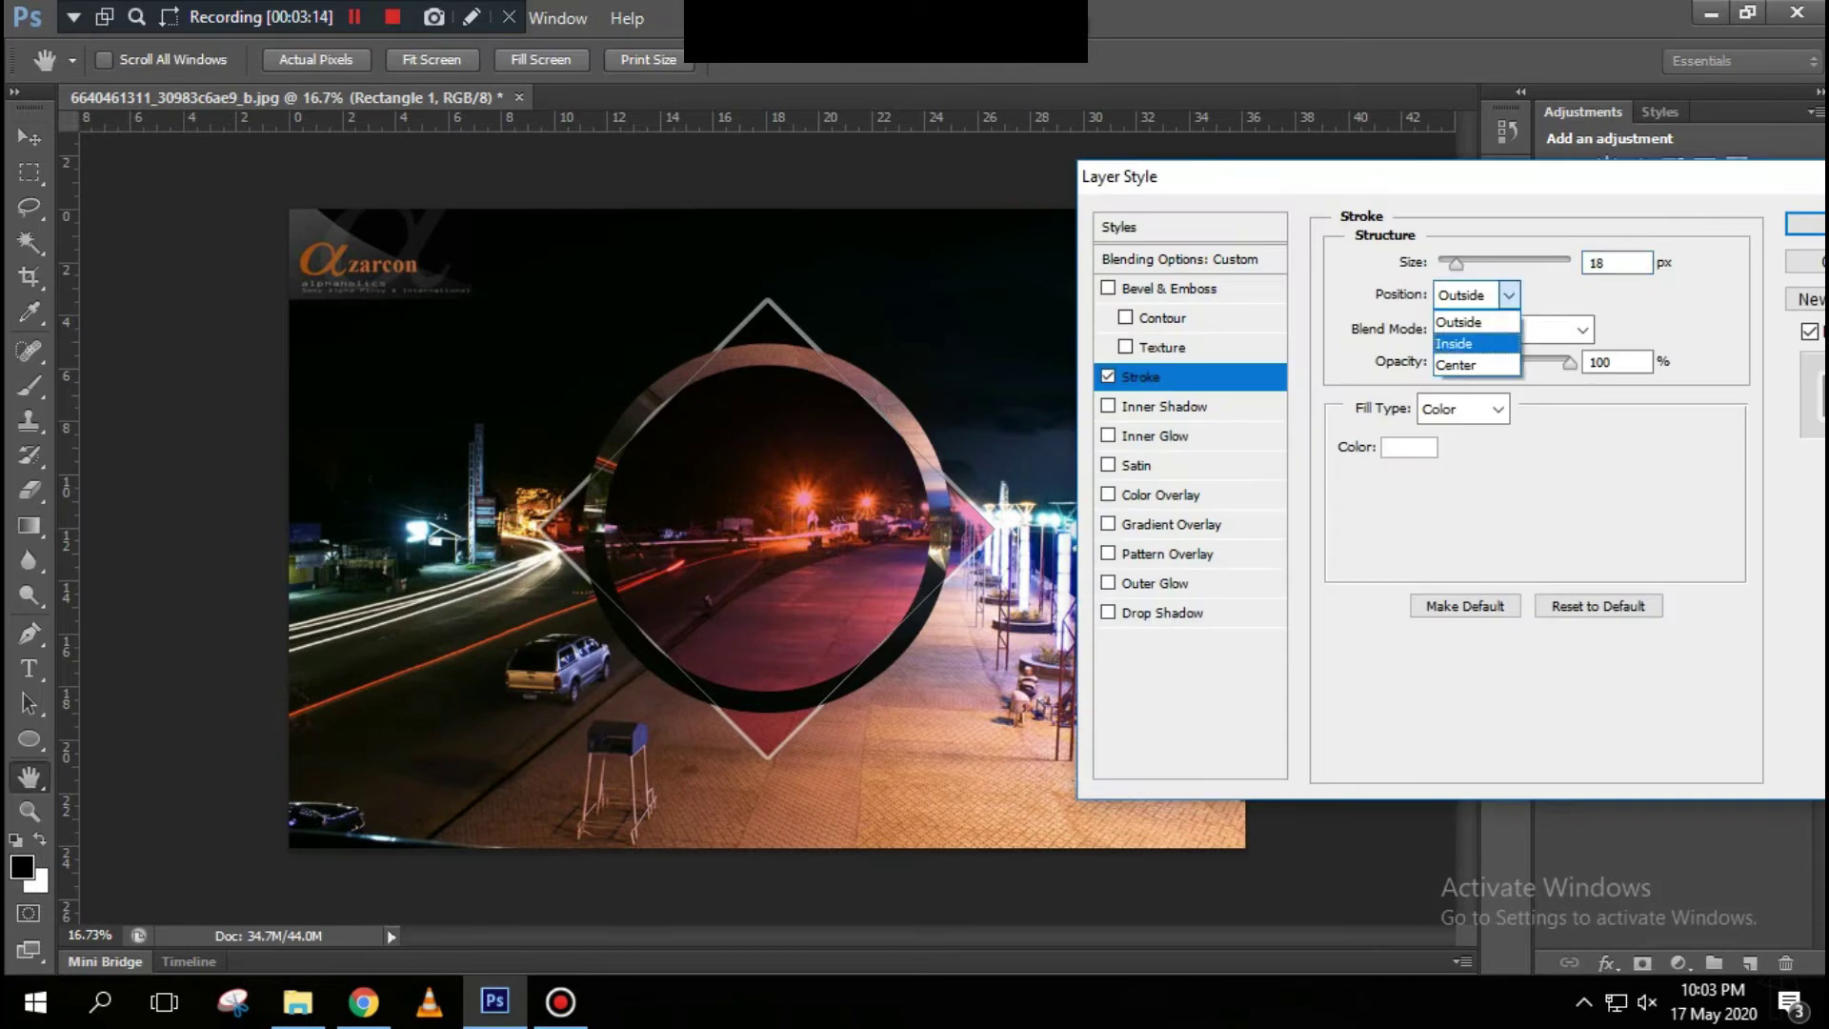
click(1476, 342)
click(1514, 330)
click(1678, 441)
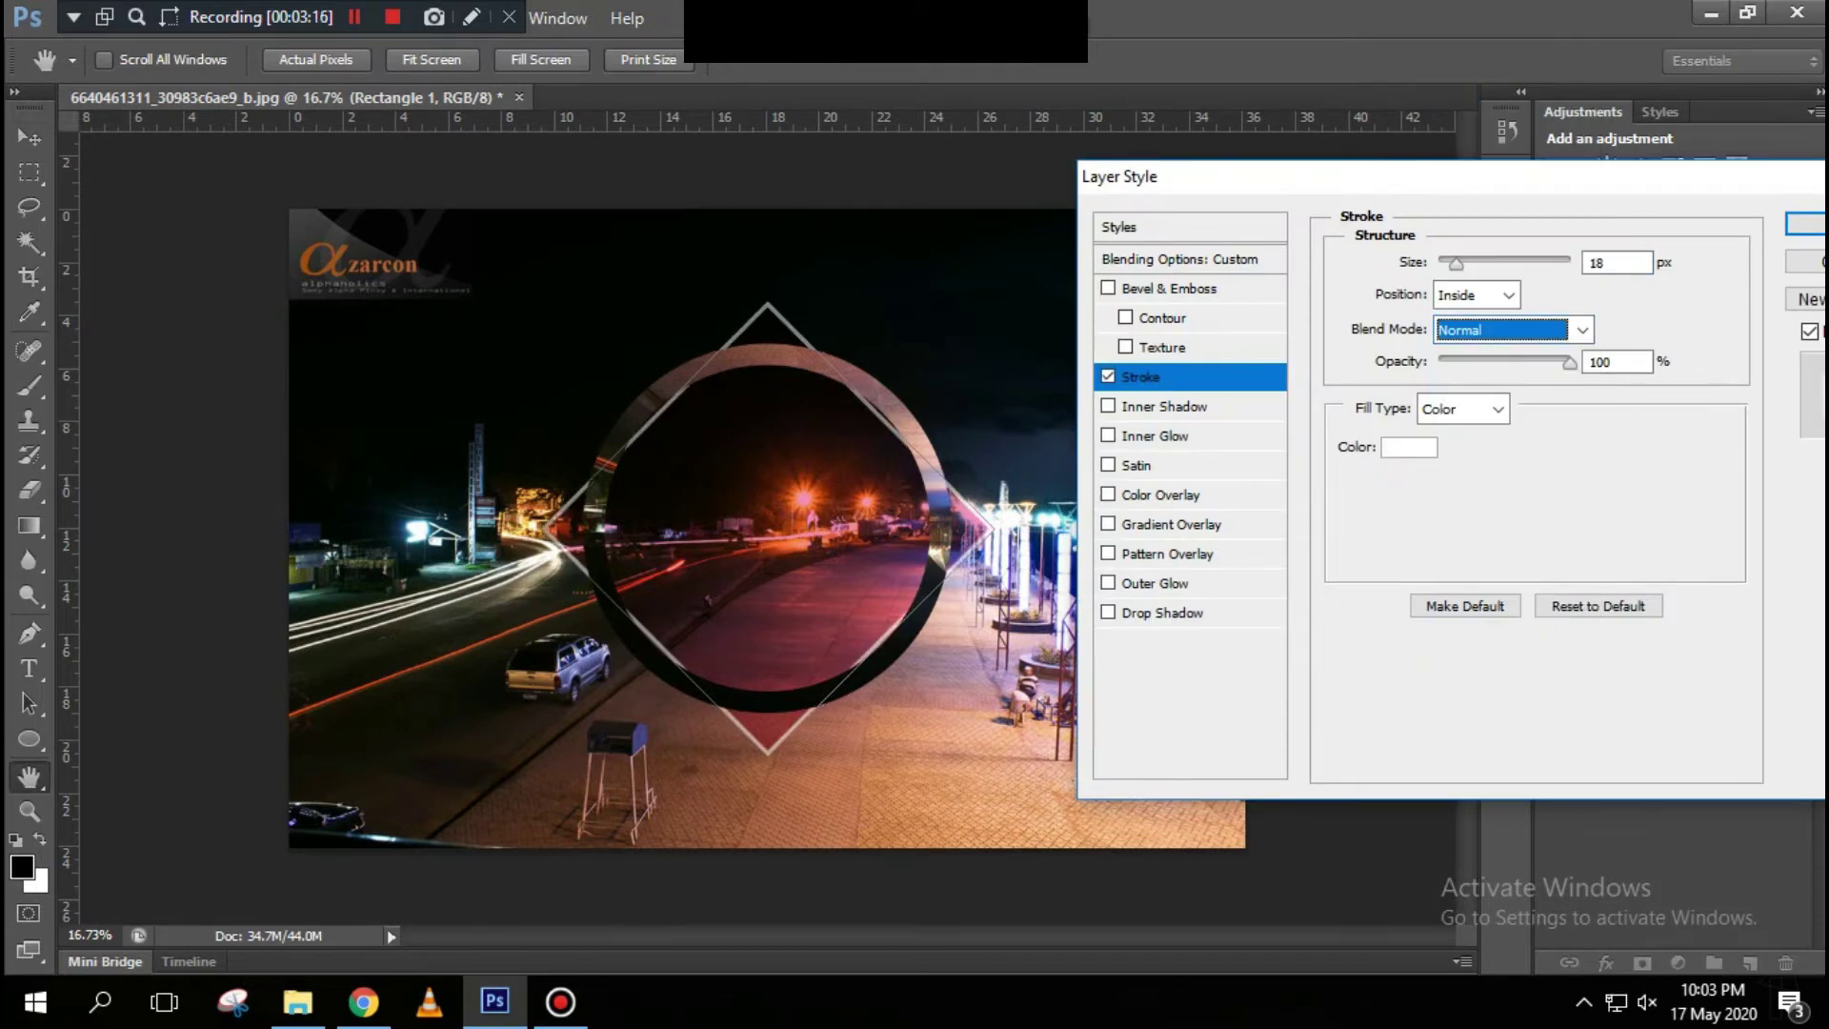
click(1806, 224)
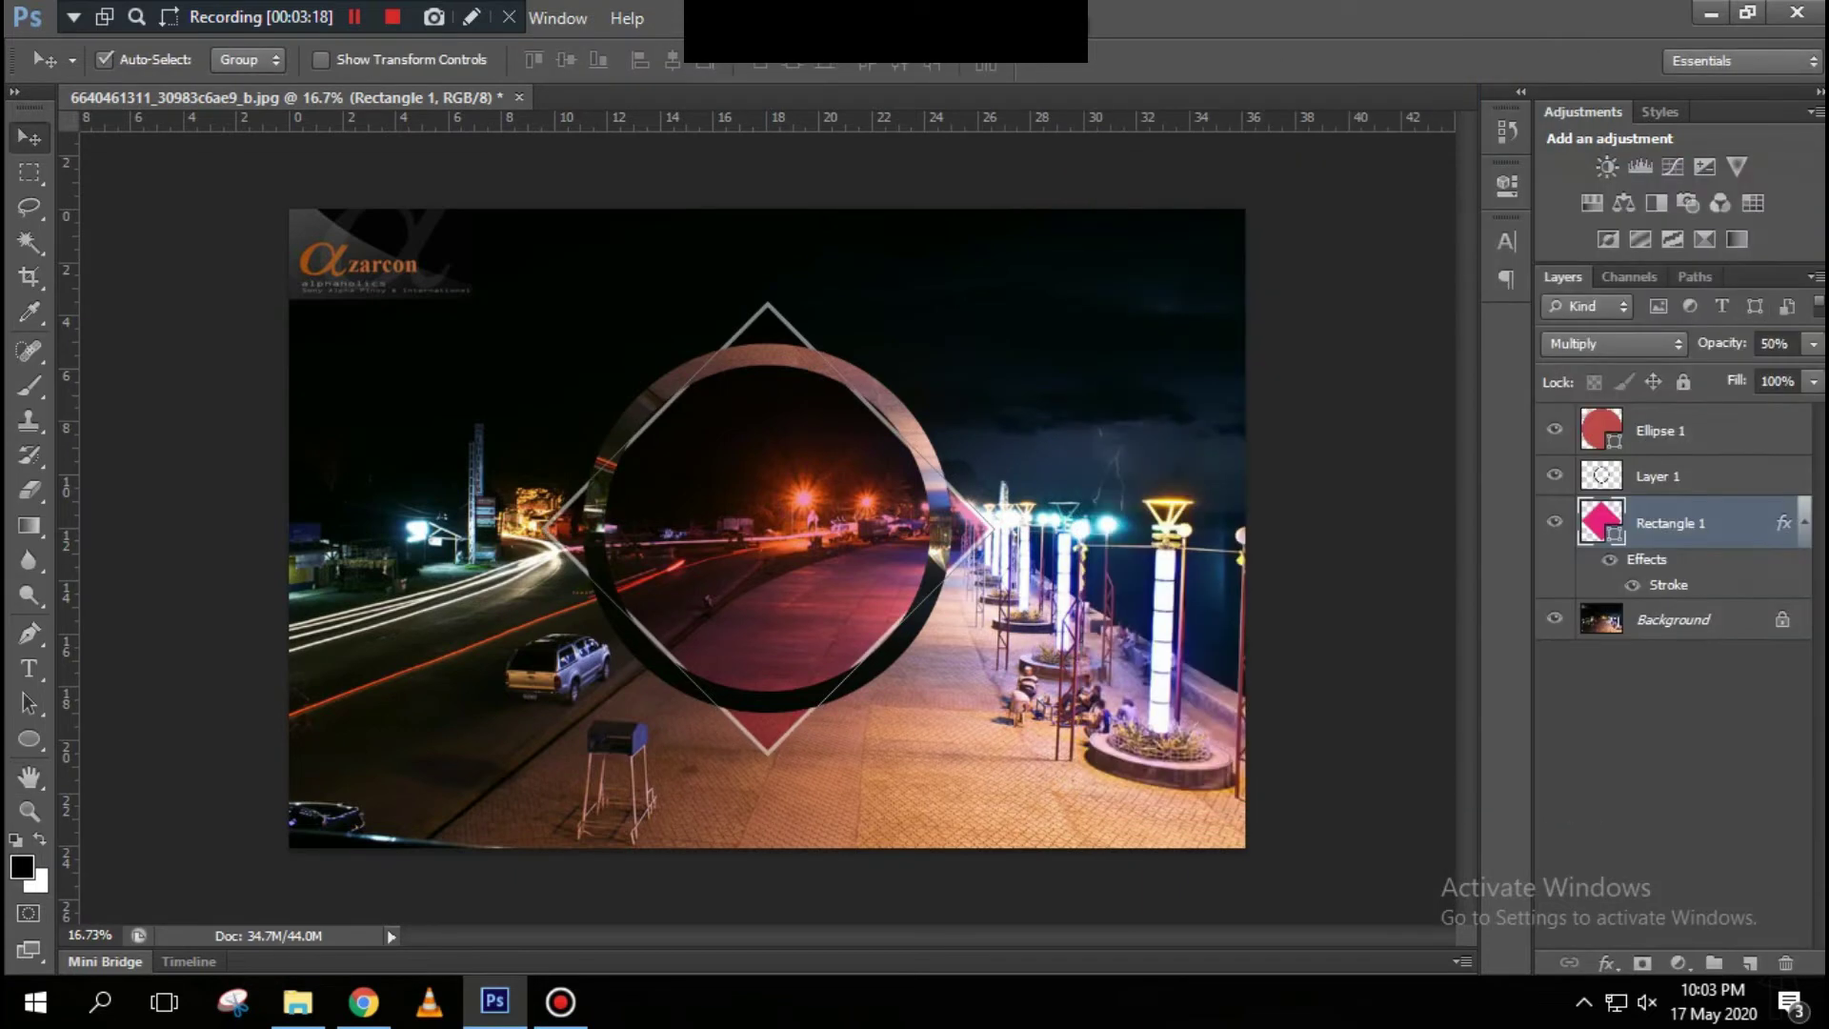
Step: Lower the Rectangle 1 layer's opacity to 33% and deselect all layers
drag(1728, 343, 1698, 344)
key(3)
key(3)
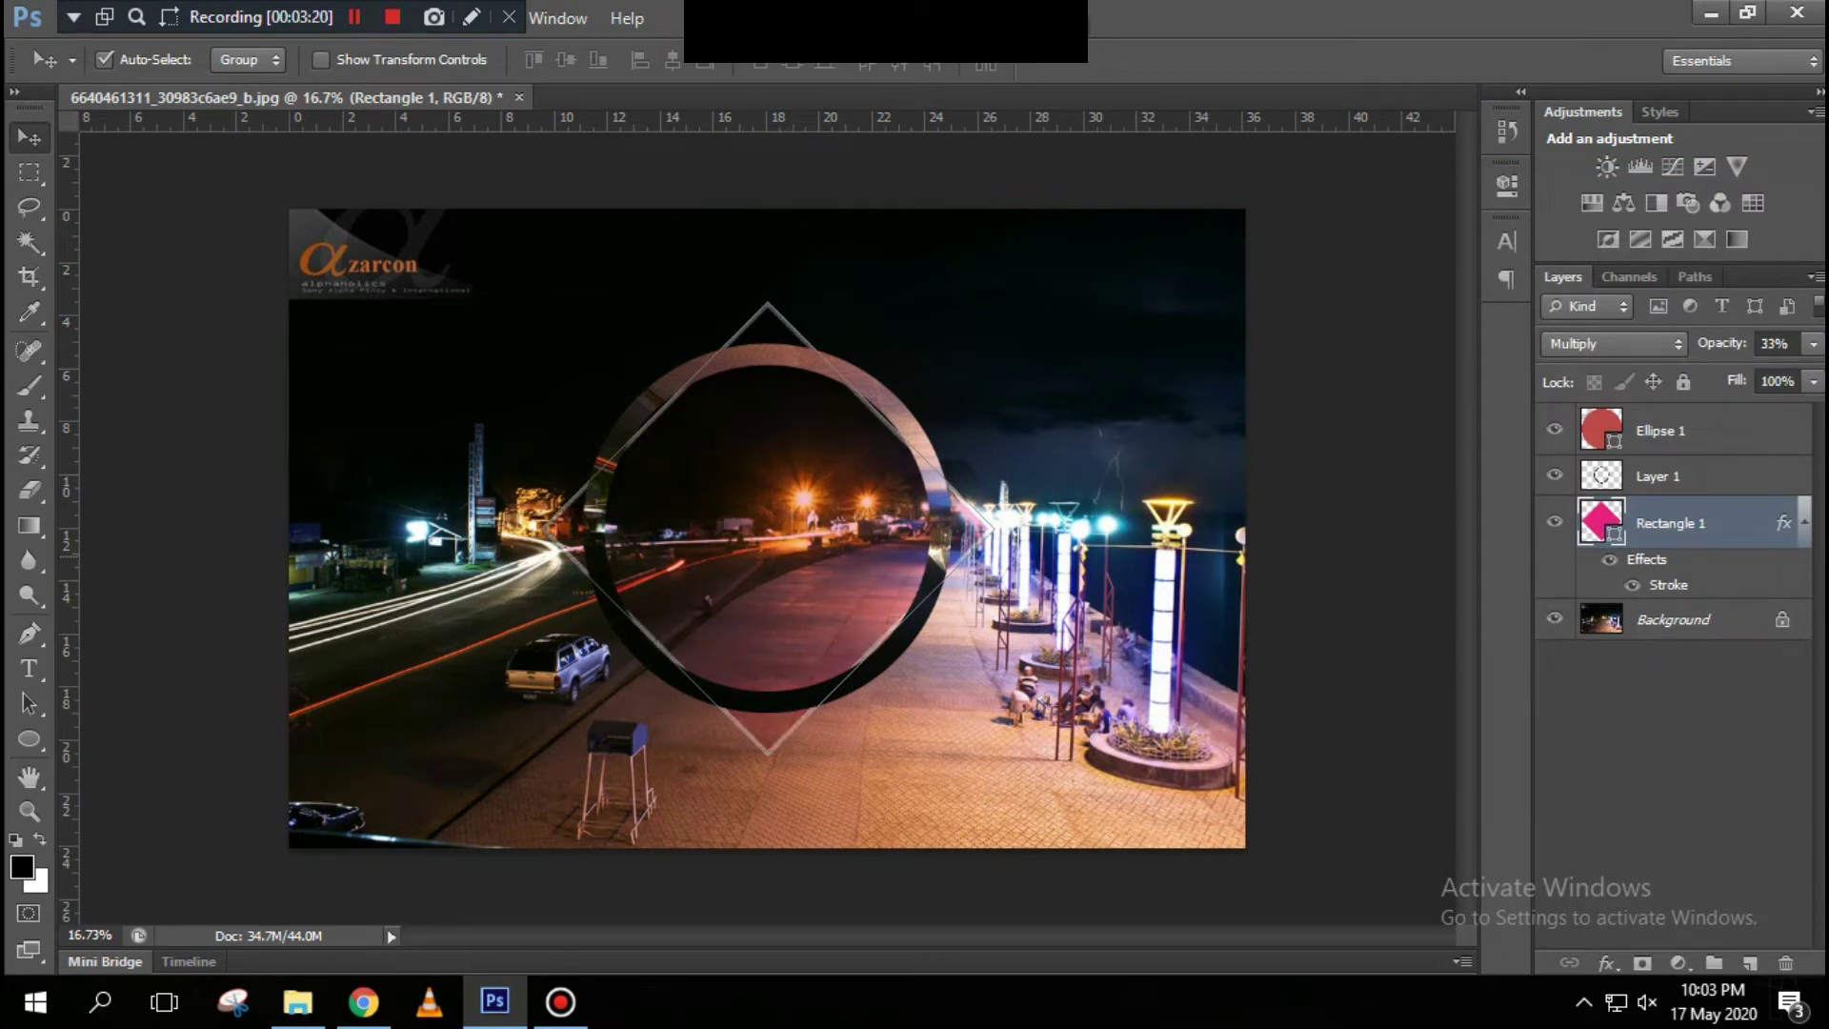
click(1386, 572)
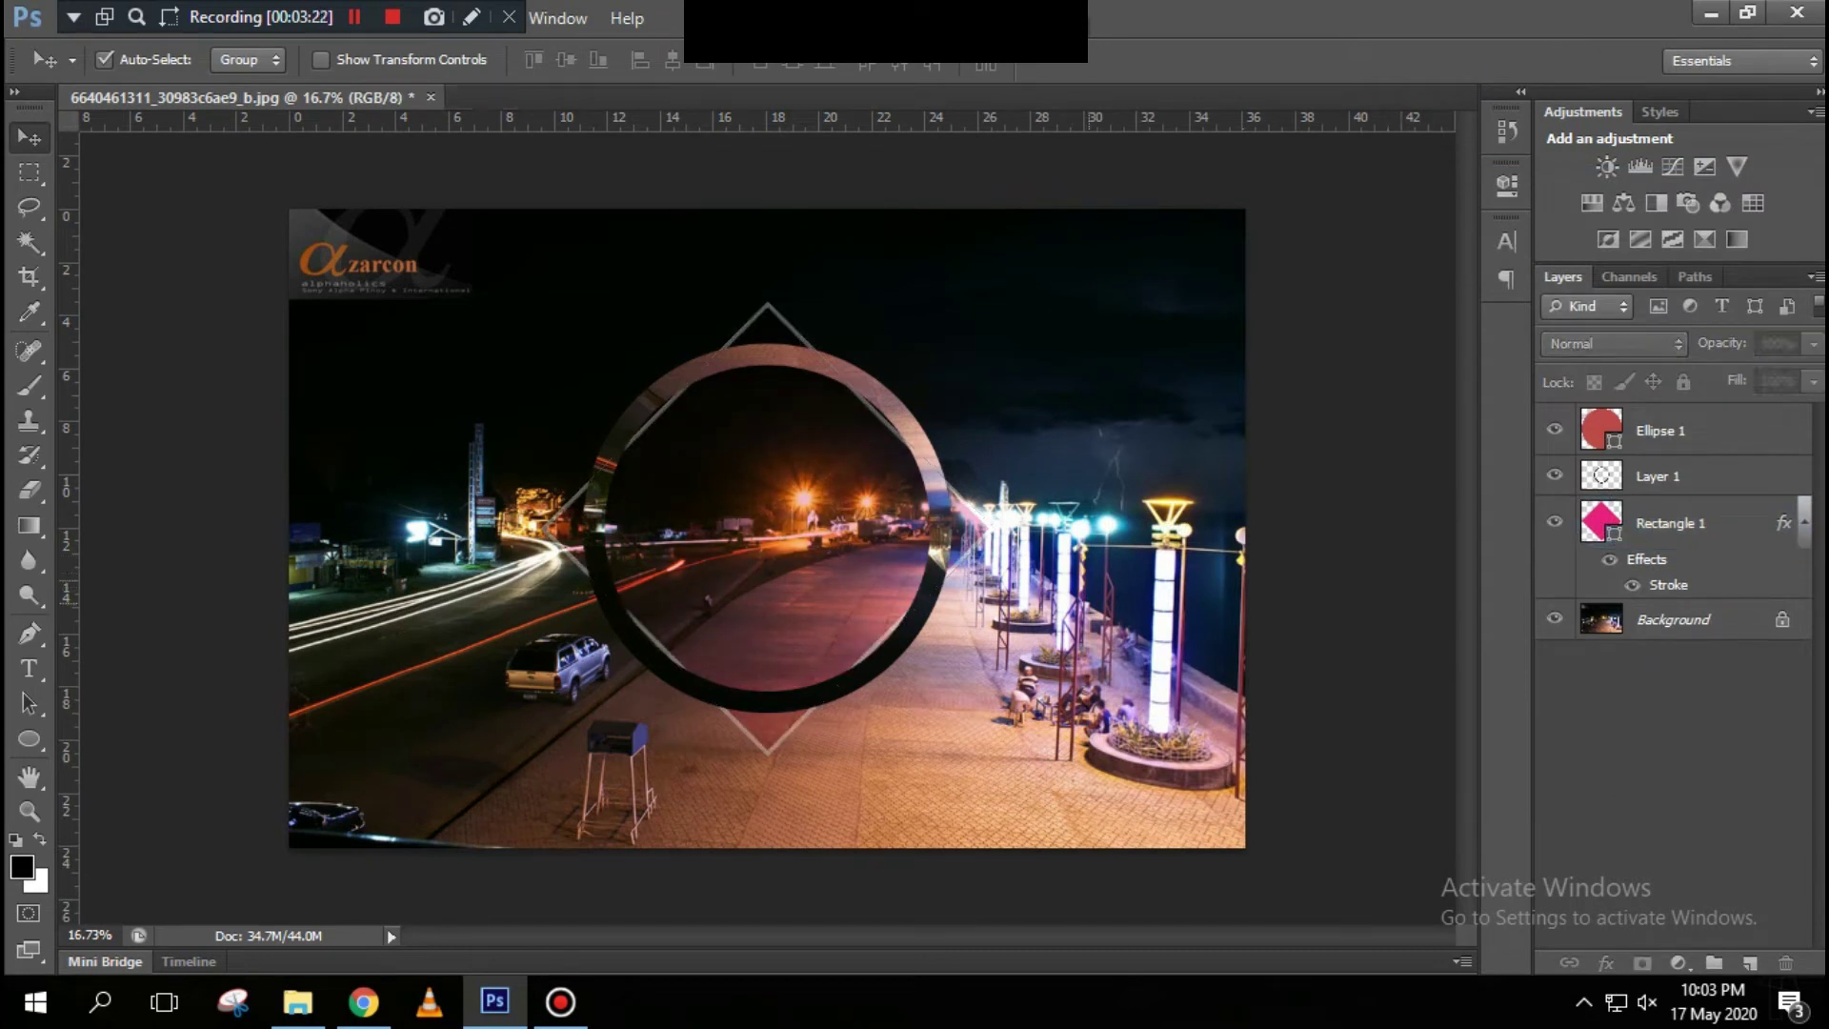
Step: Scale the Layer 1 ring down slightly around its centre so more of the diamond's corners show
click(933, 600)
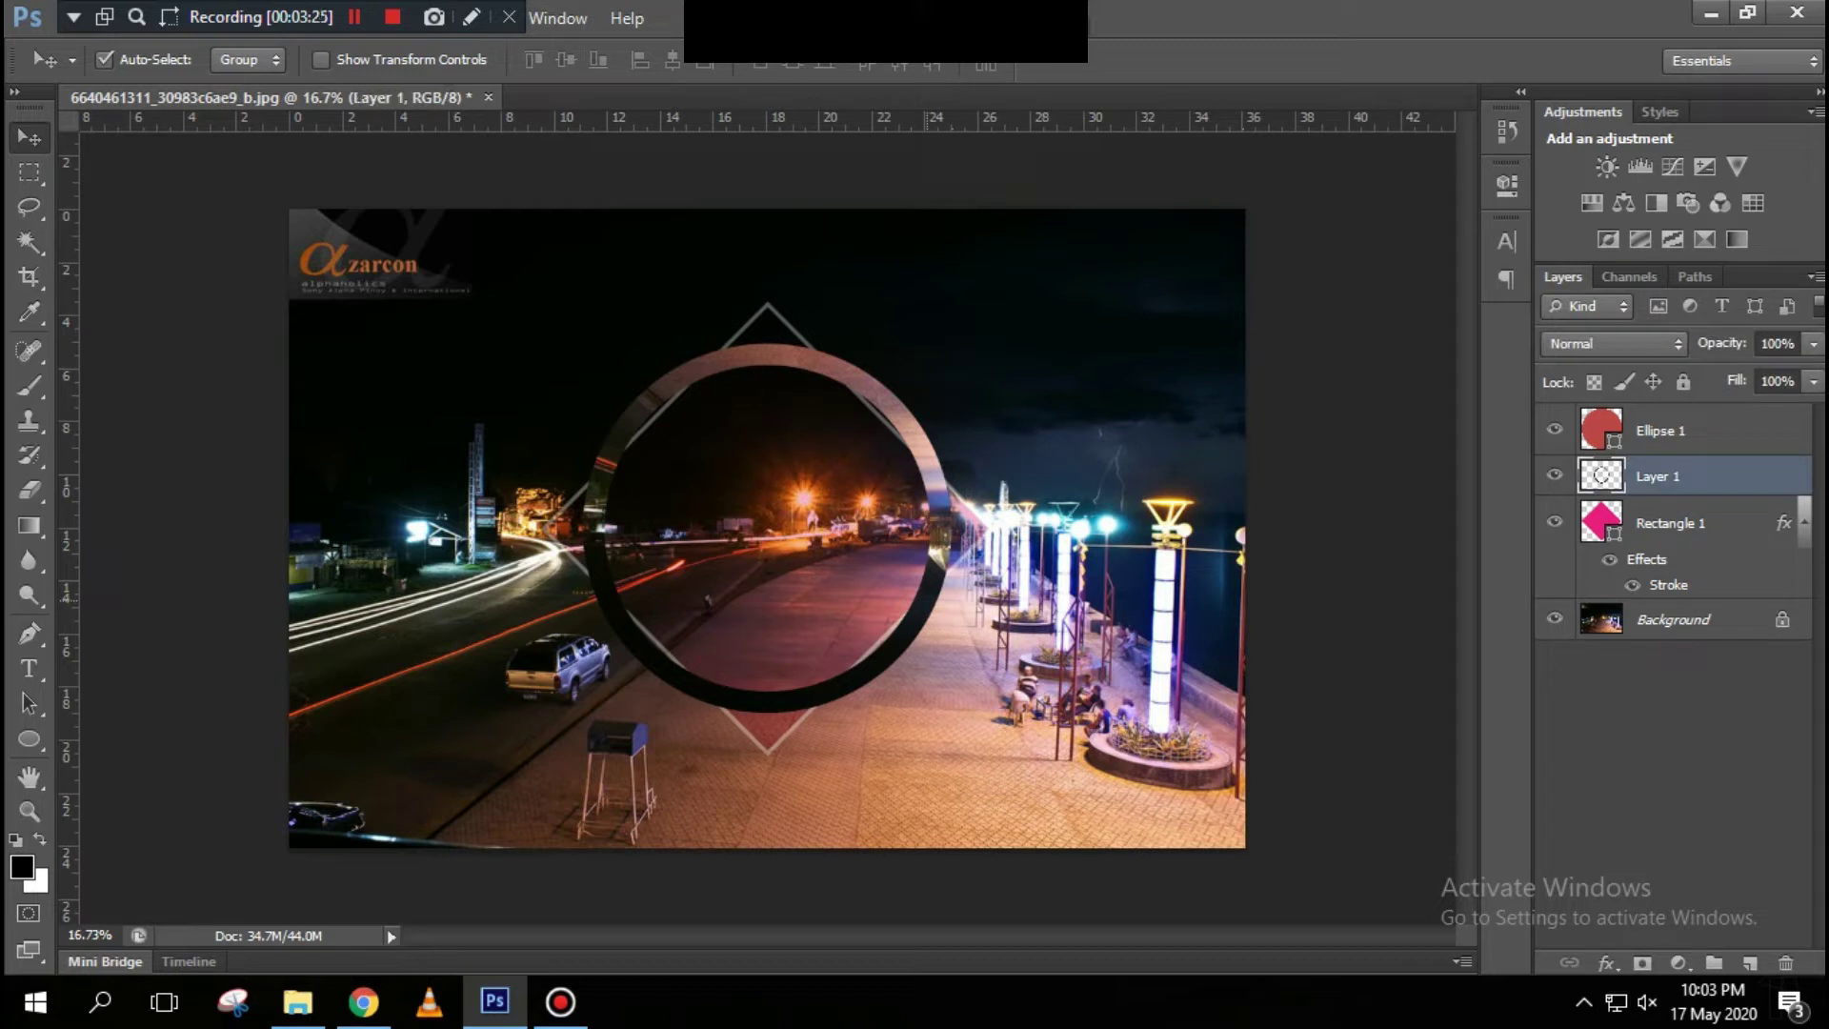
key(ctrl+t)
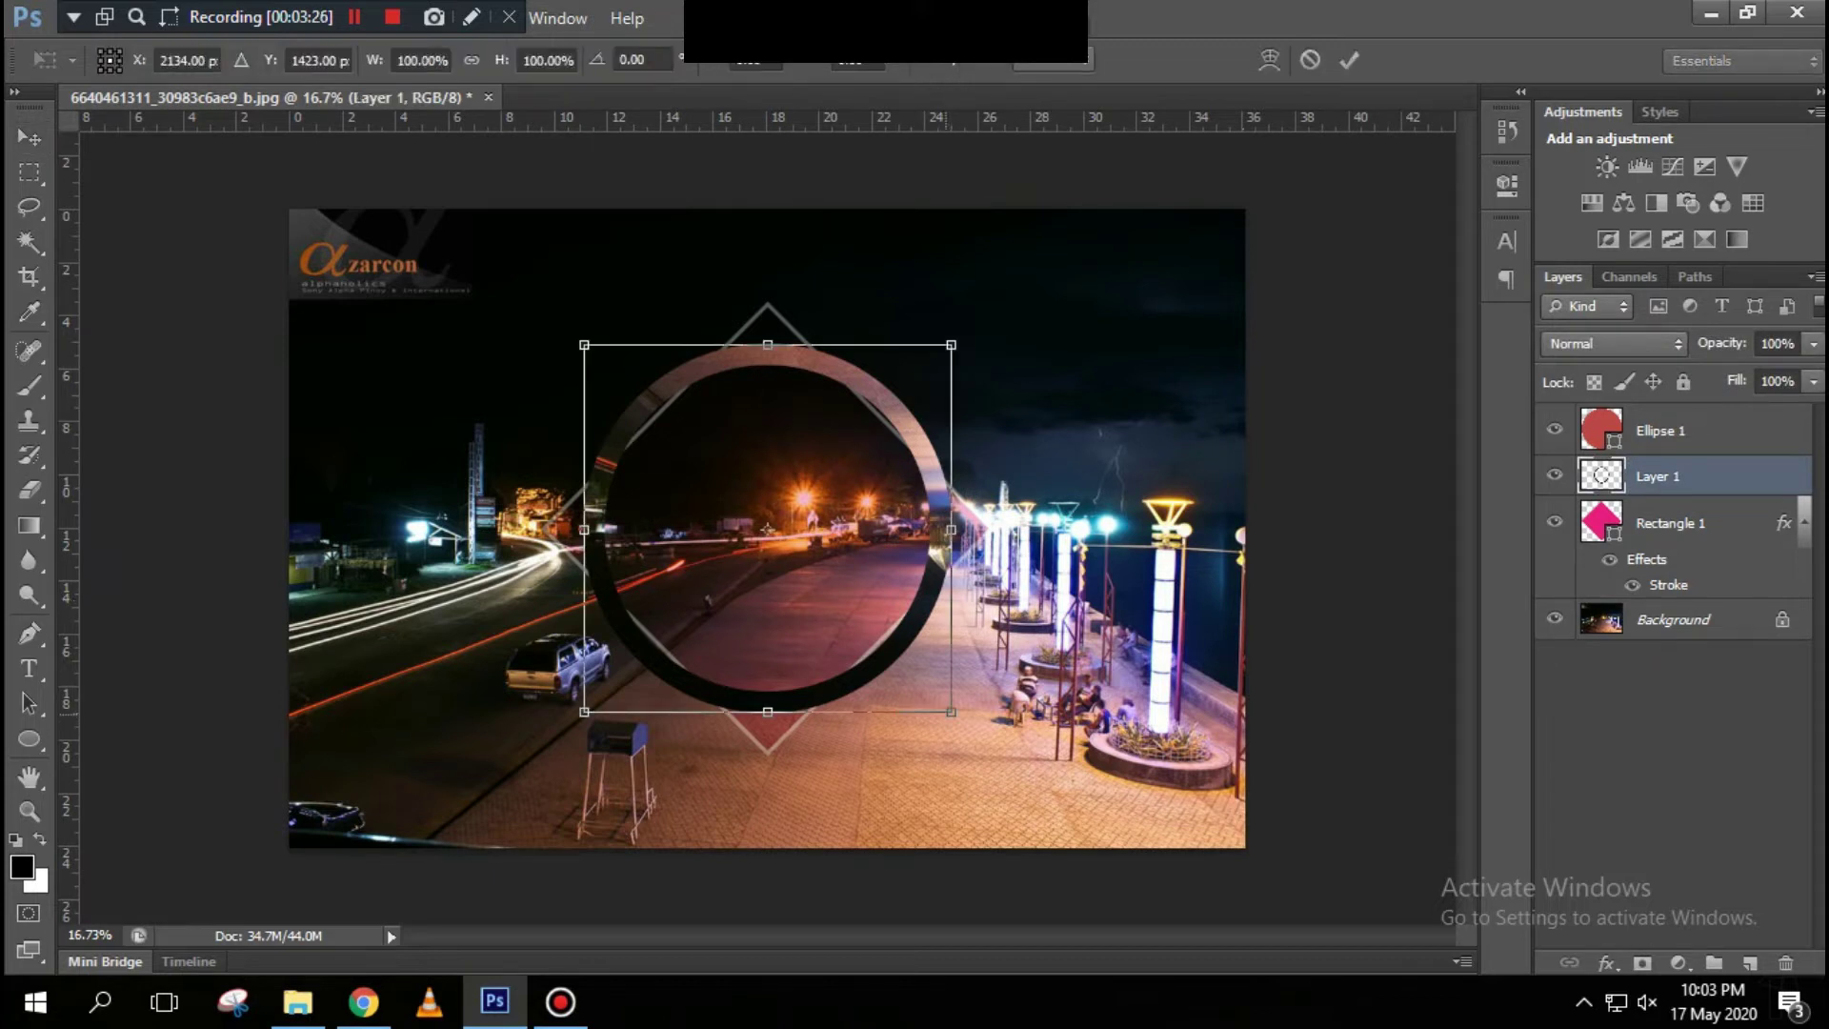
mouse_move(950, 711)
mouse_down()
mouse_move(934, 695)
mouse_move(945, 707)
mouse_up()
key(Return)
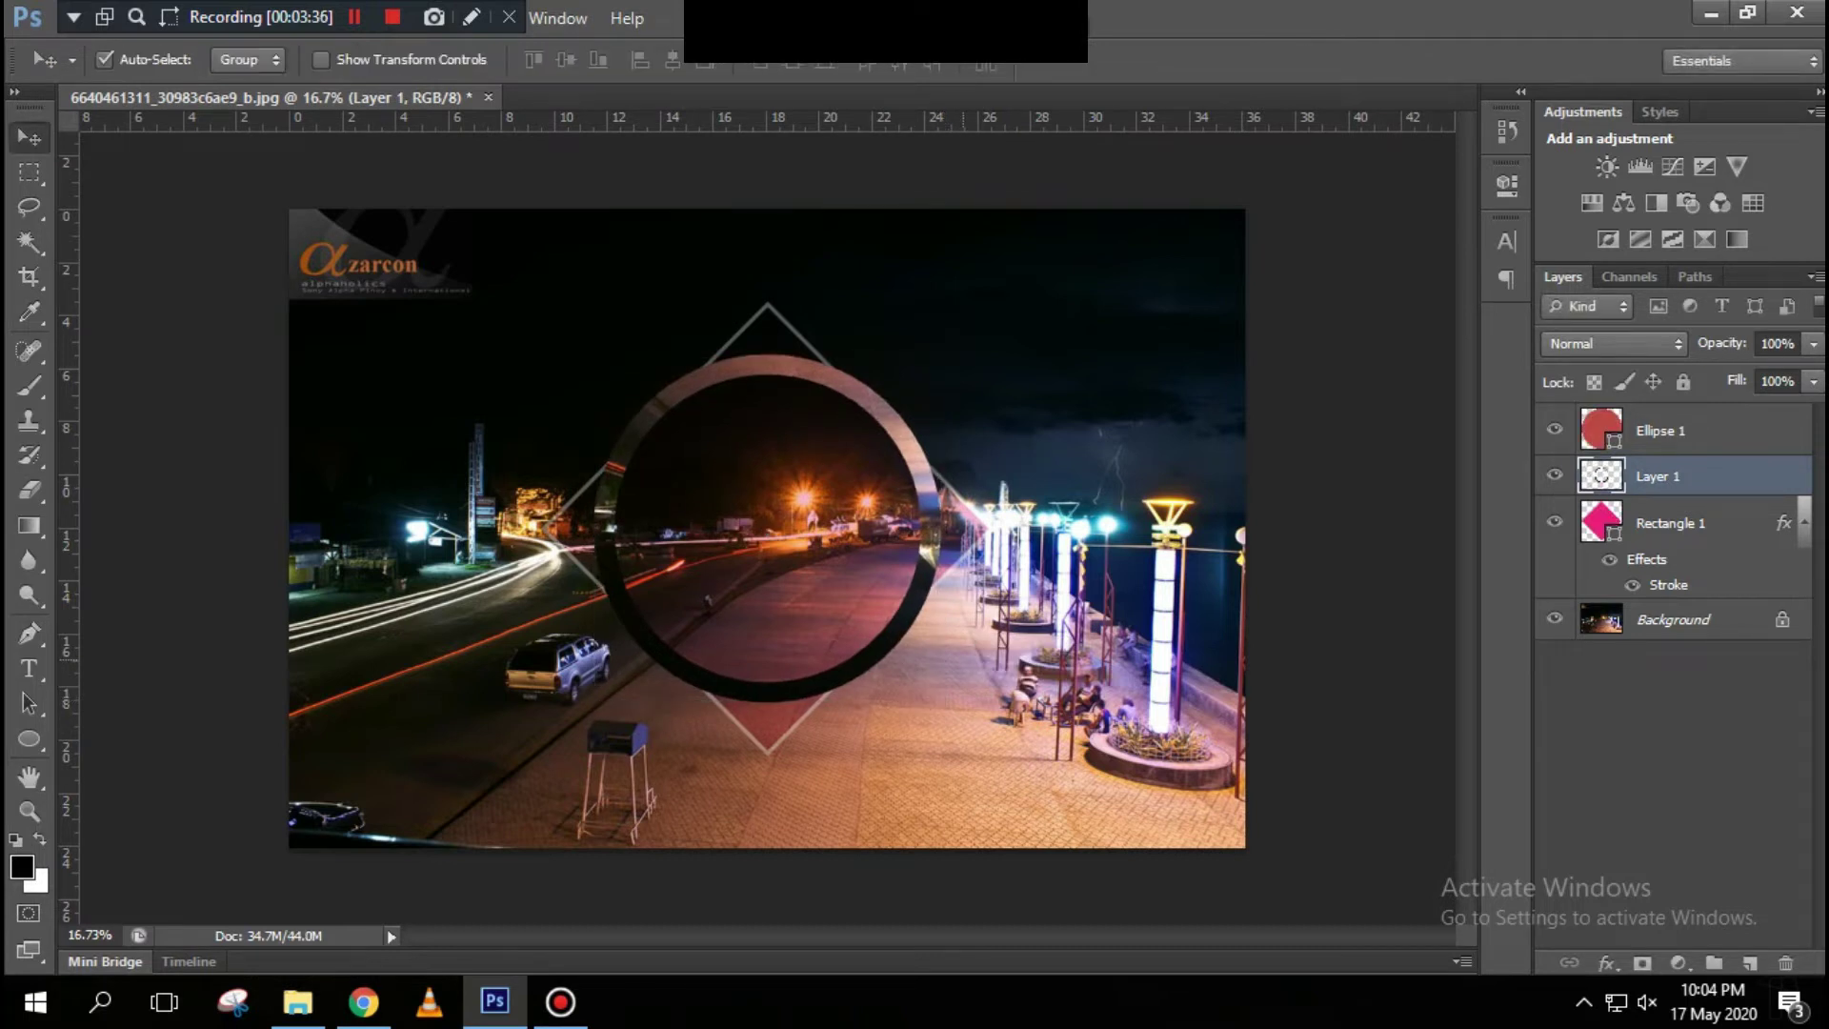
key(y)
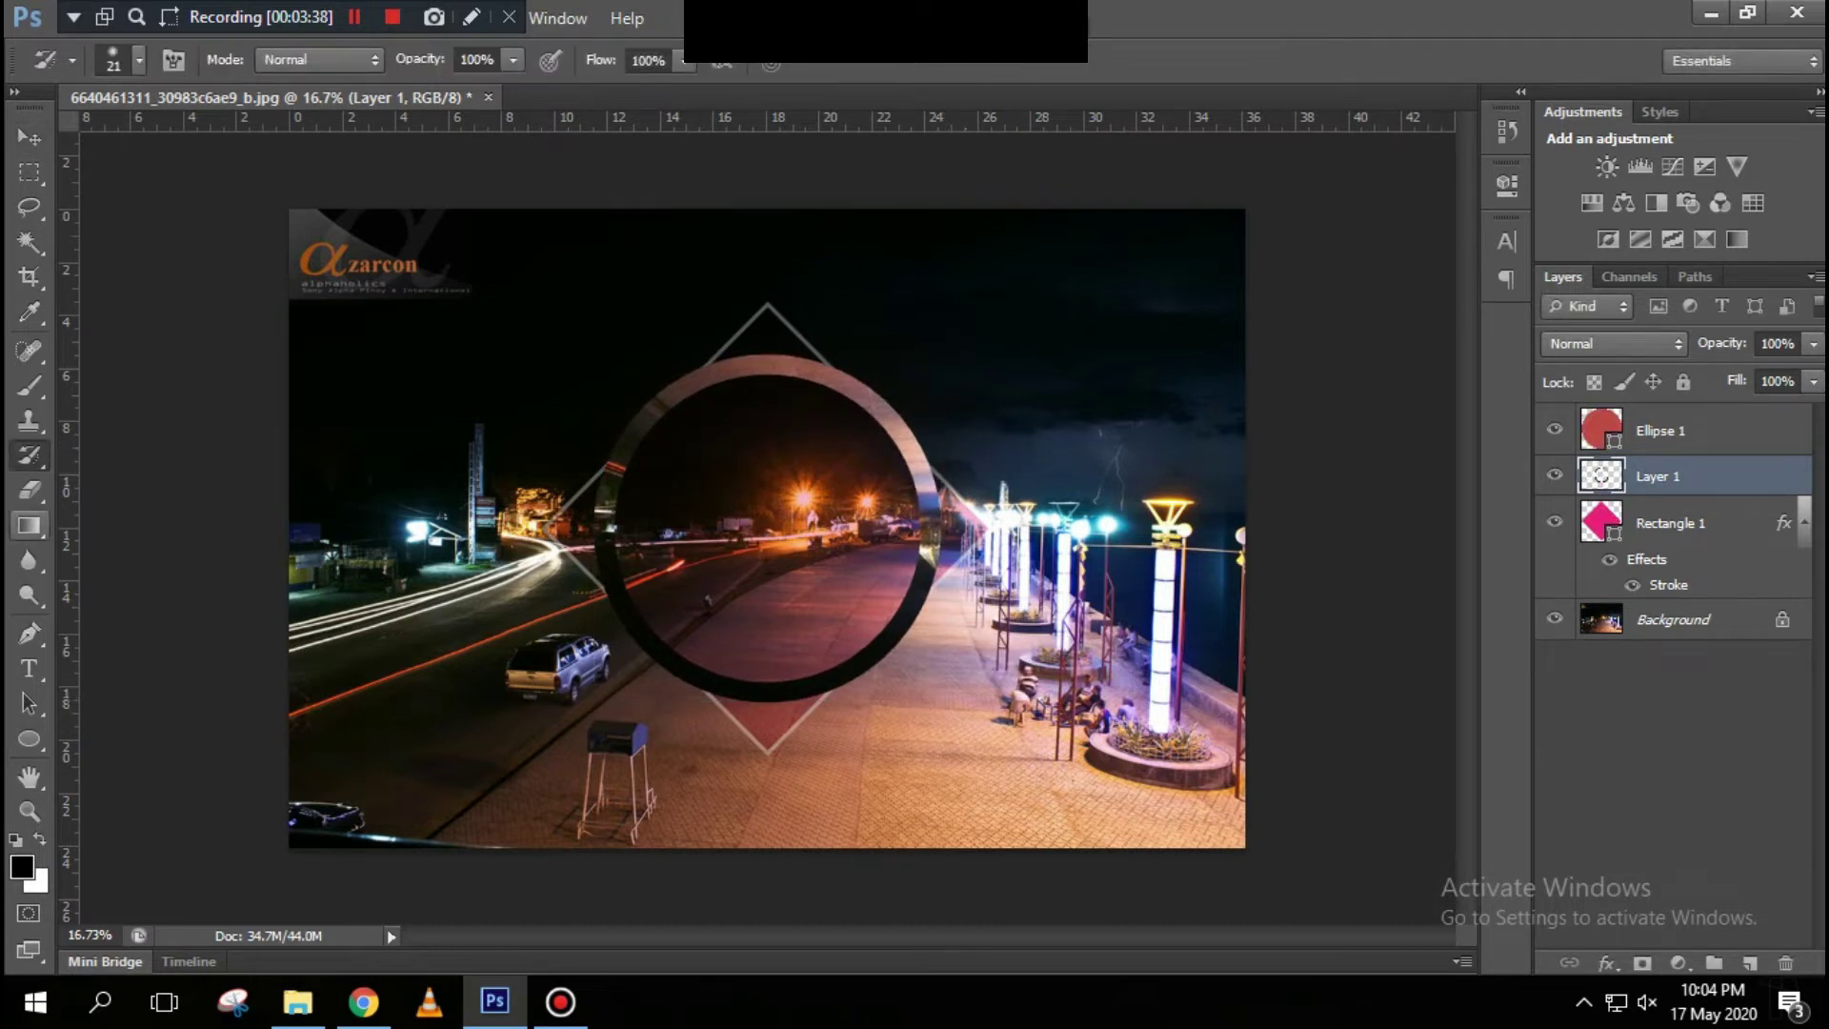
key(u)
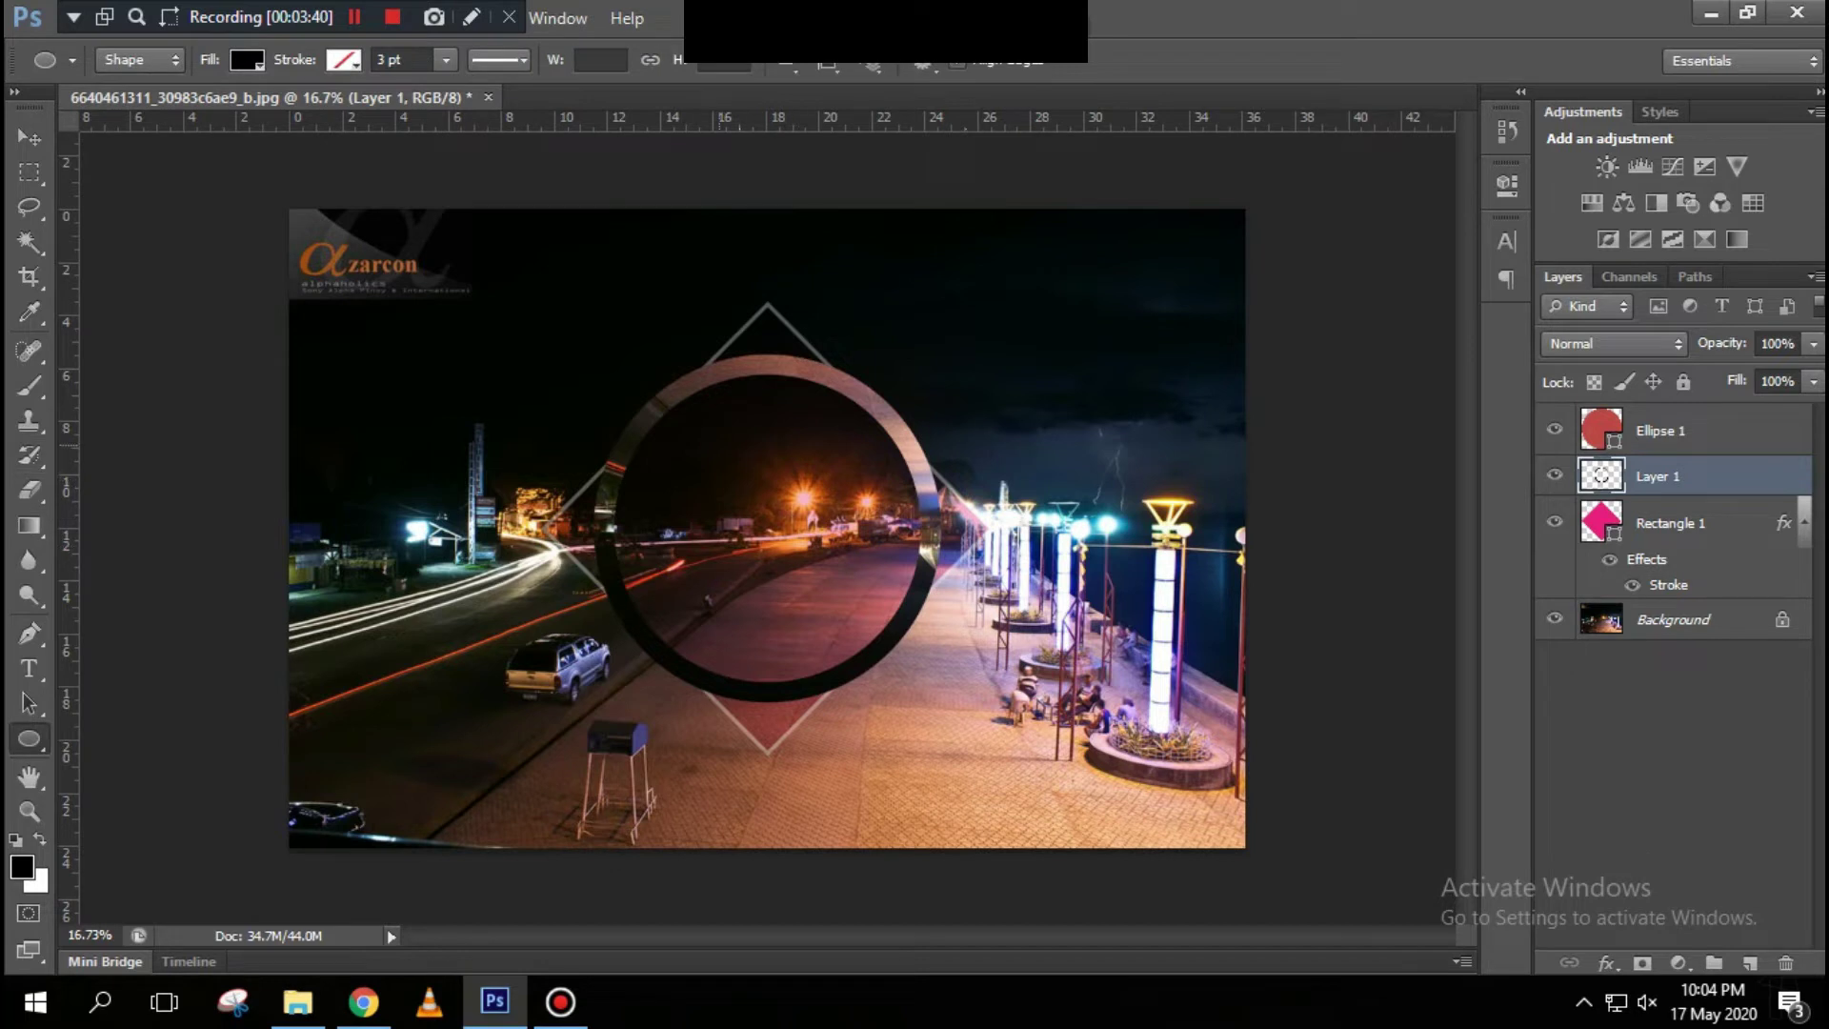
drag(717, 437, 855, 574)
key(ctrl+z)
Step: Draw a black three-sided polygon shape inside the ring with the Polygon Tool set to 3 sides
right_click(28, 738)
click(110, 739)
right_click(29, 739)
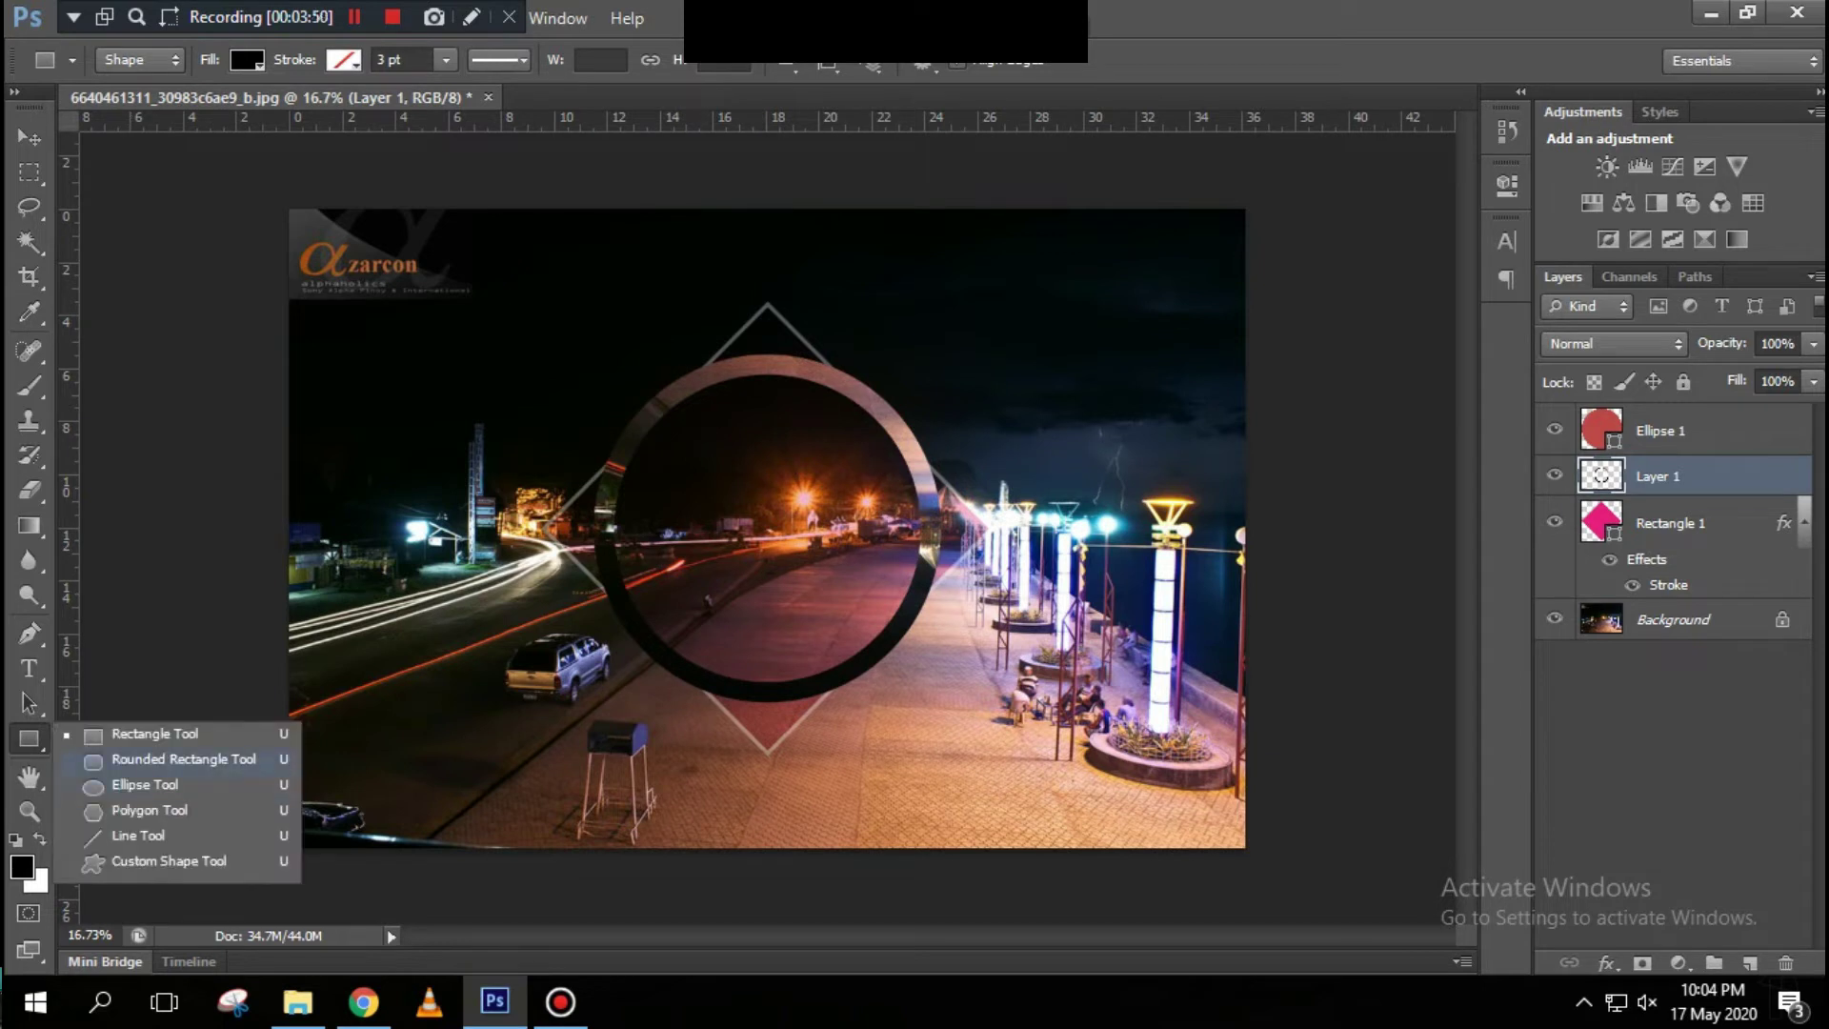
click(148, 810)
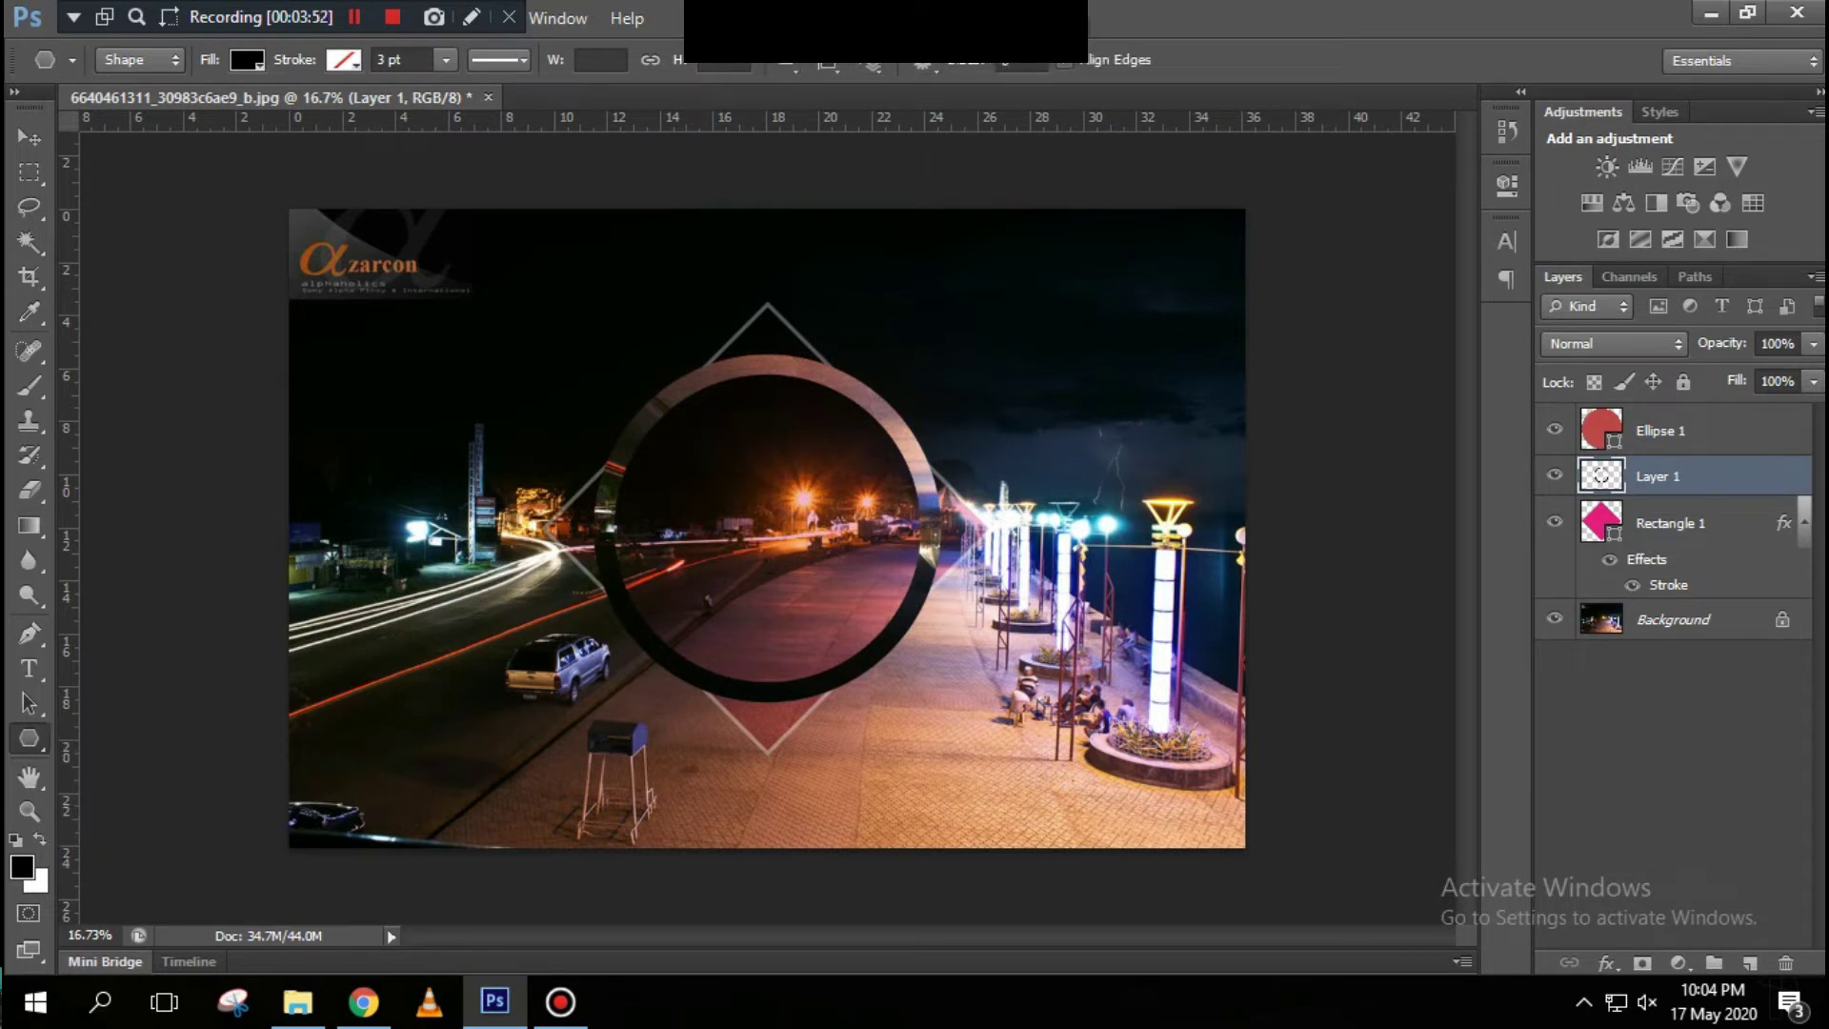
text(3)
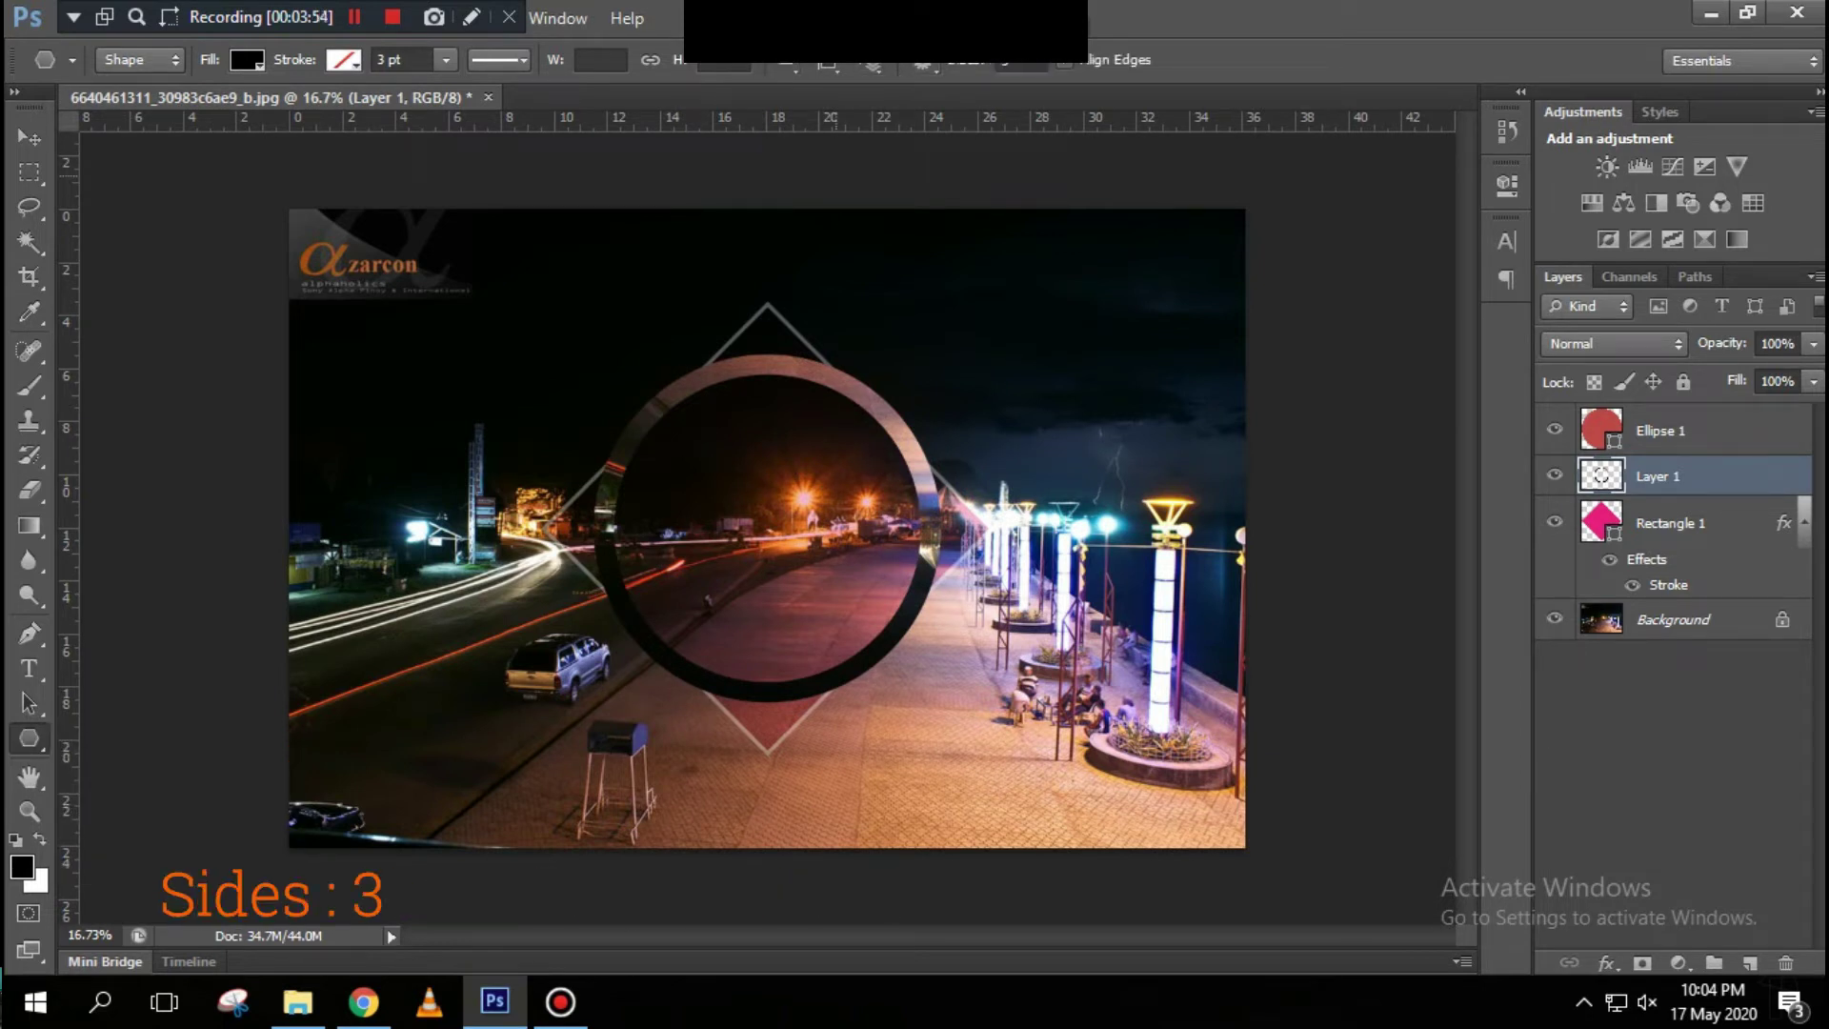
key(Return)
drag(727, 426, 805, 500)
drag(857, 445, 958, 547)
Step: Rotate the black triangle 45° so its top edge is level and its tip points straight down
key(ctrl+t)
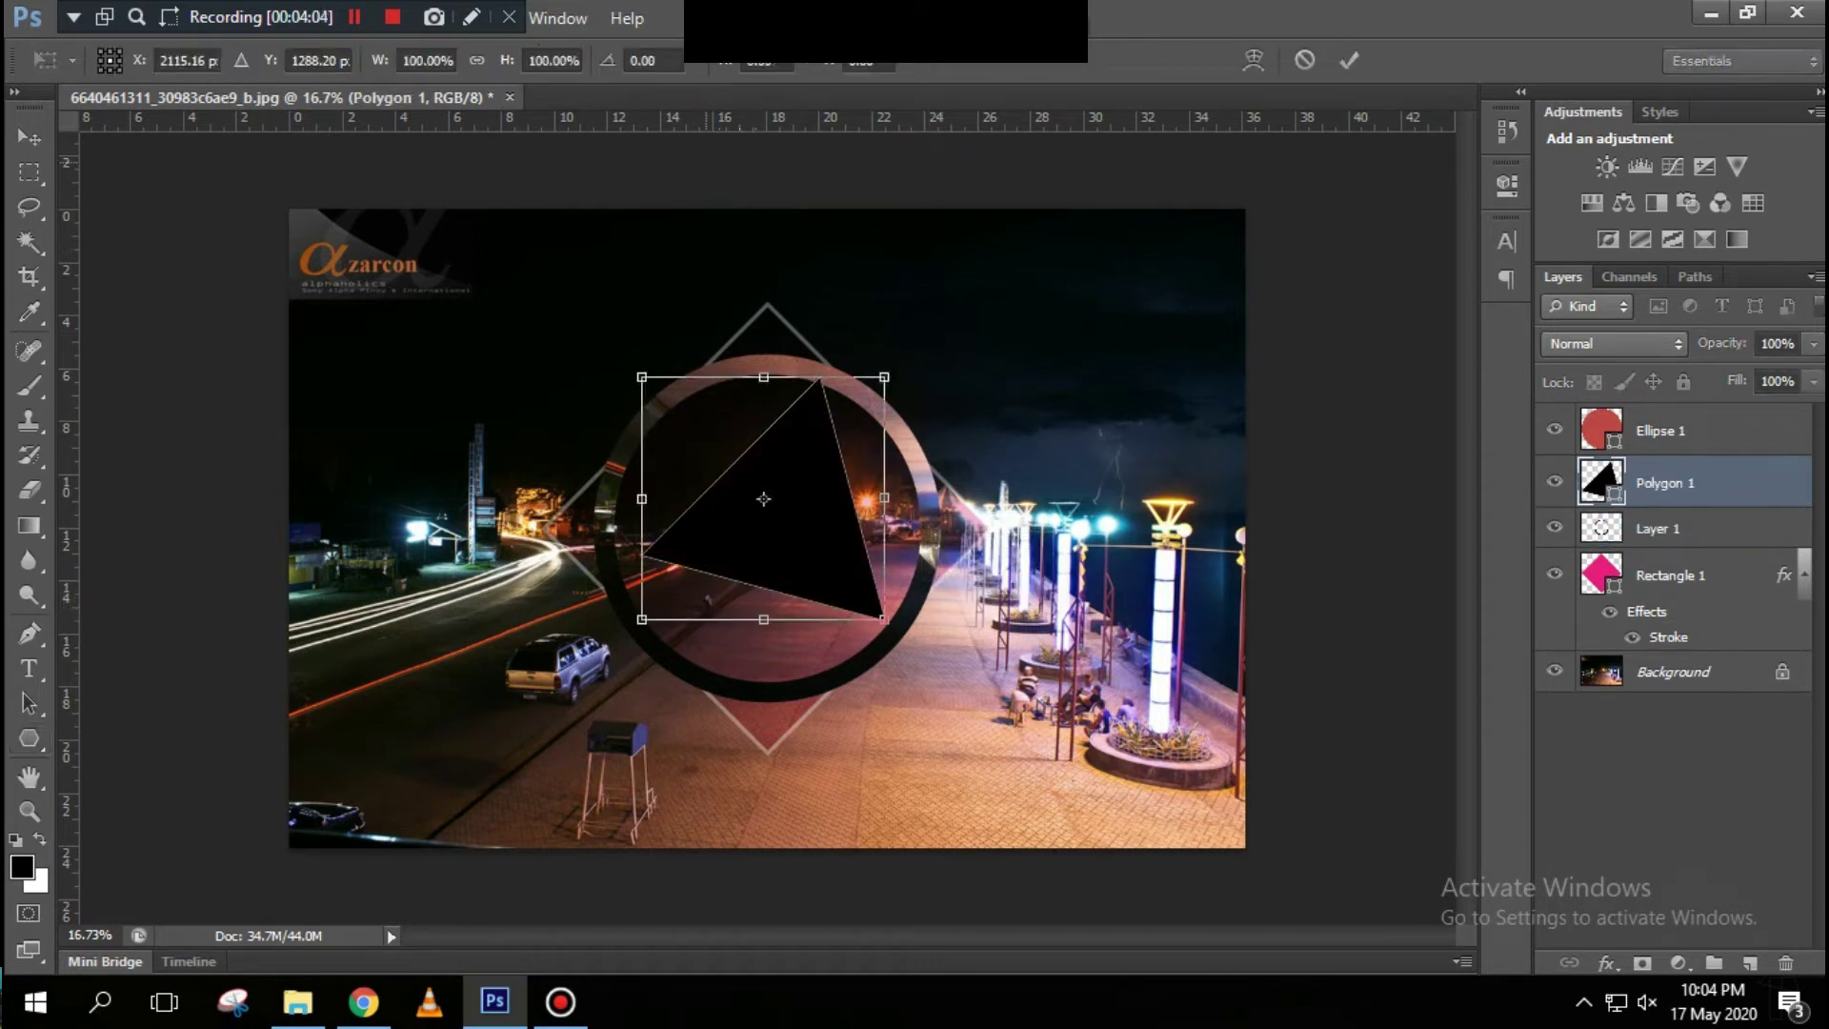
click(630, 60)
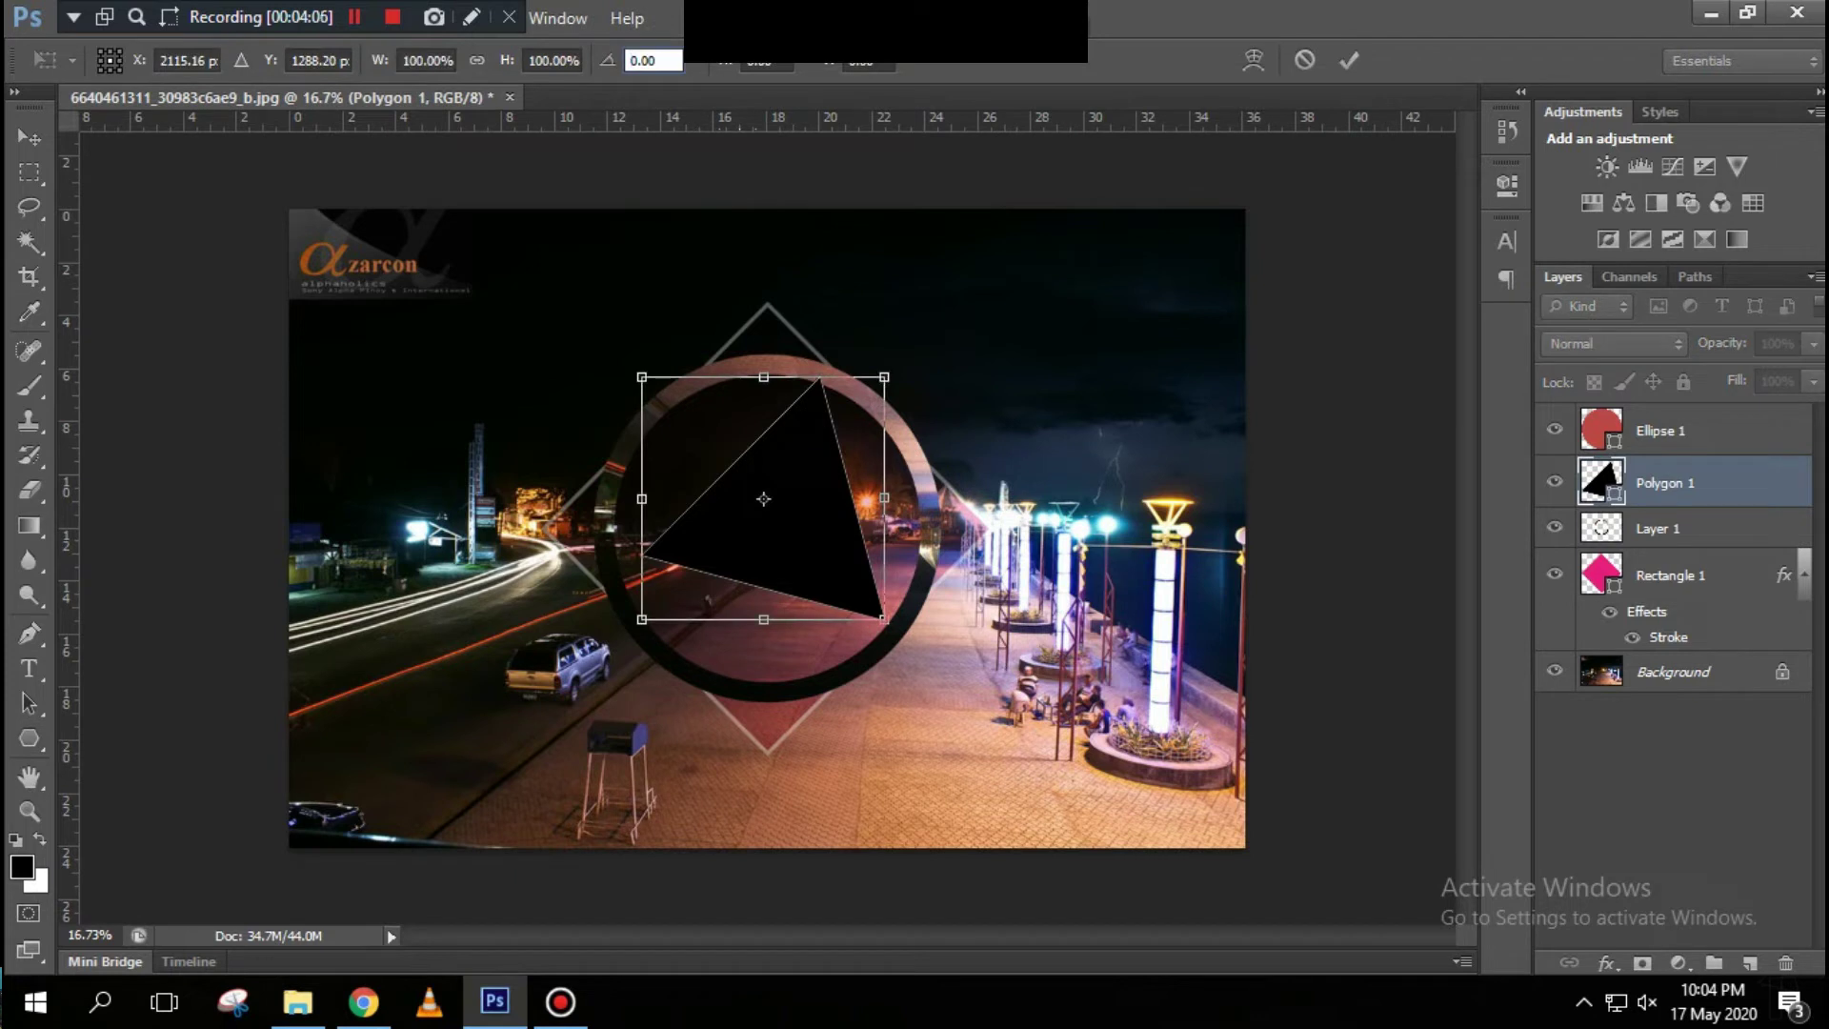
key(Delete)
key(Delete)
key(Delete)
key(Delete)
text(45)
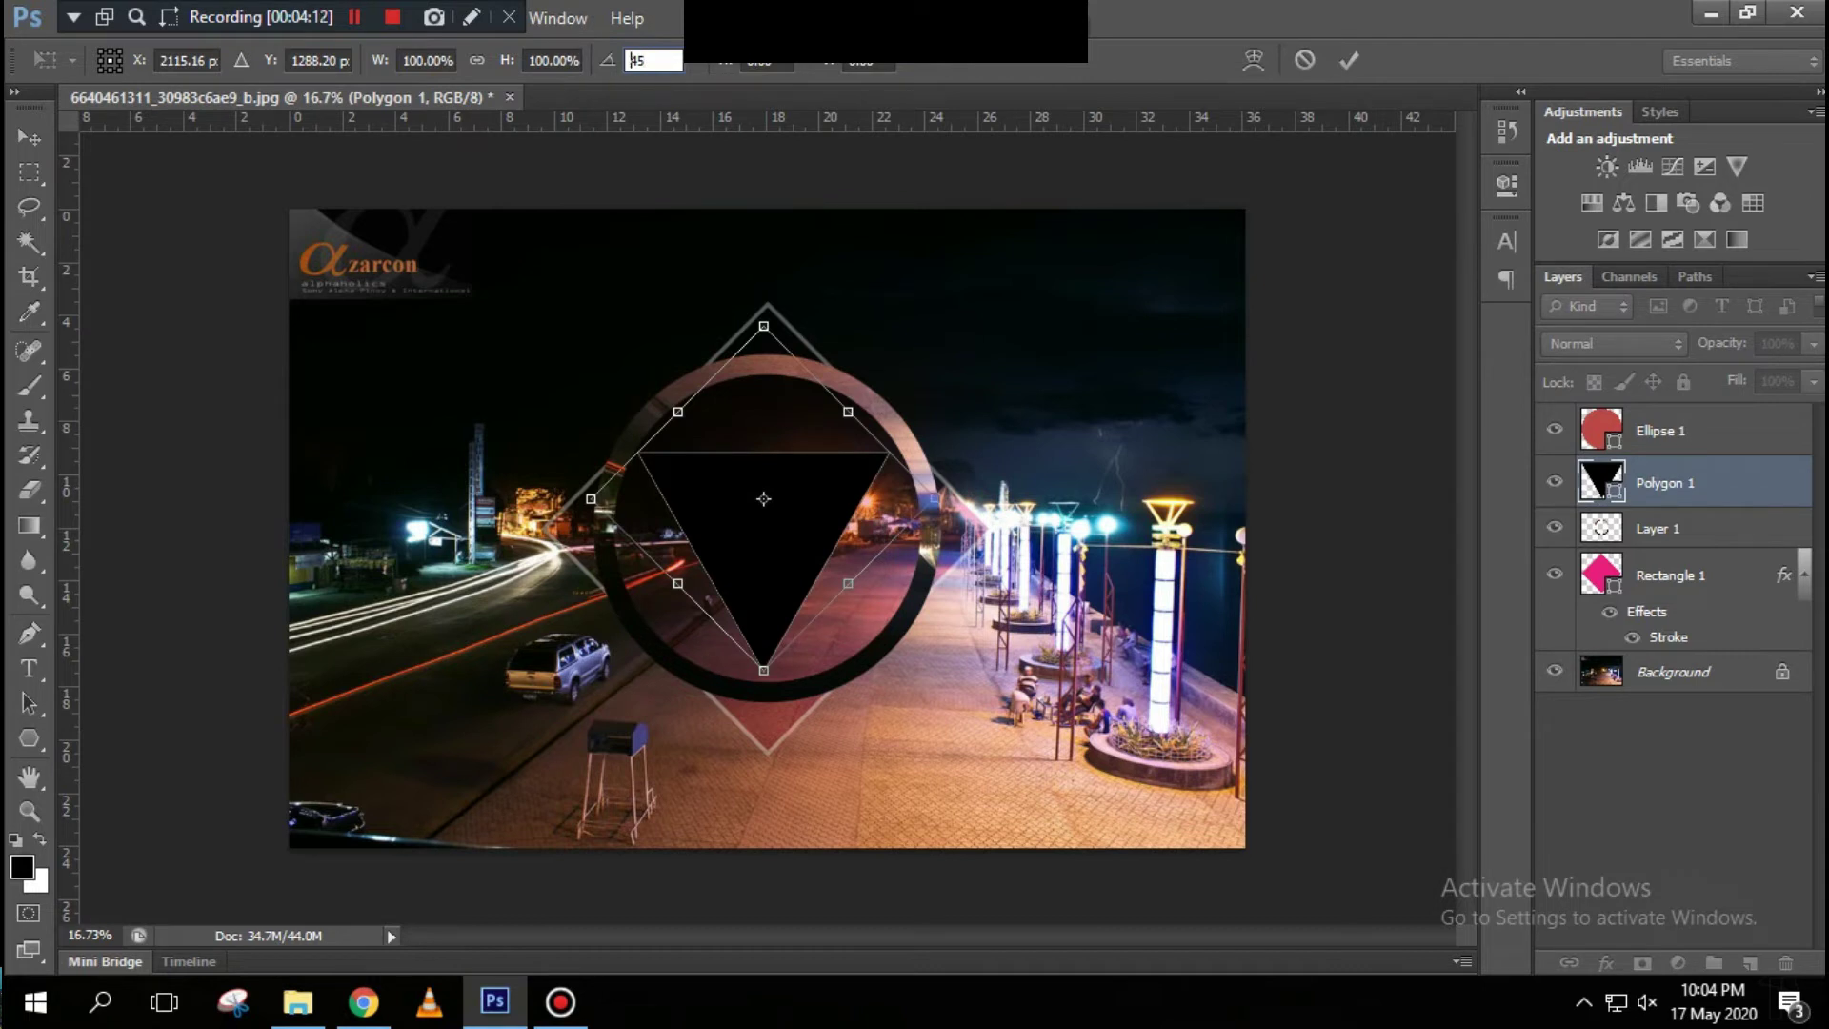
text(-)
key(BackSpace)
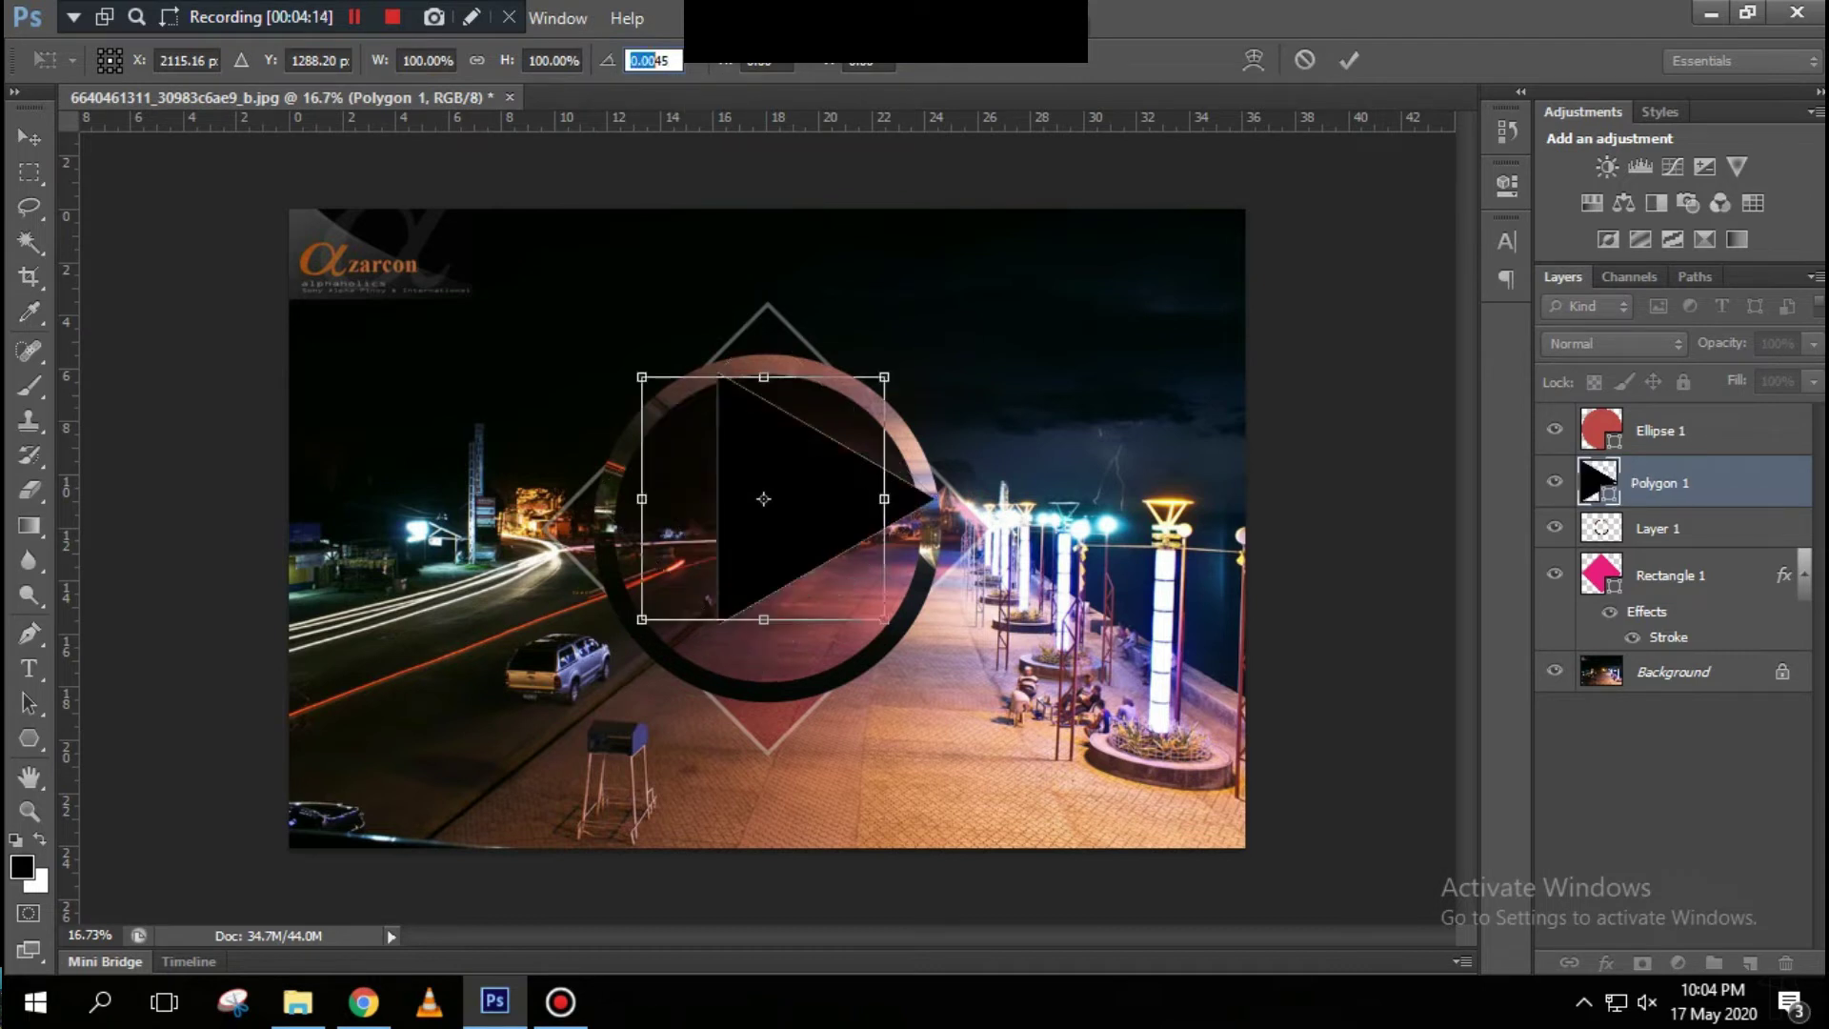
key(BackSpace)
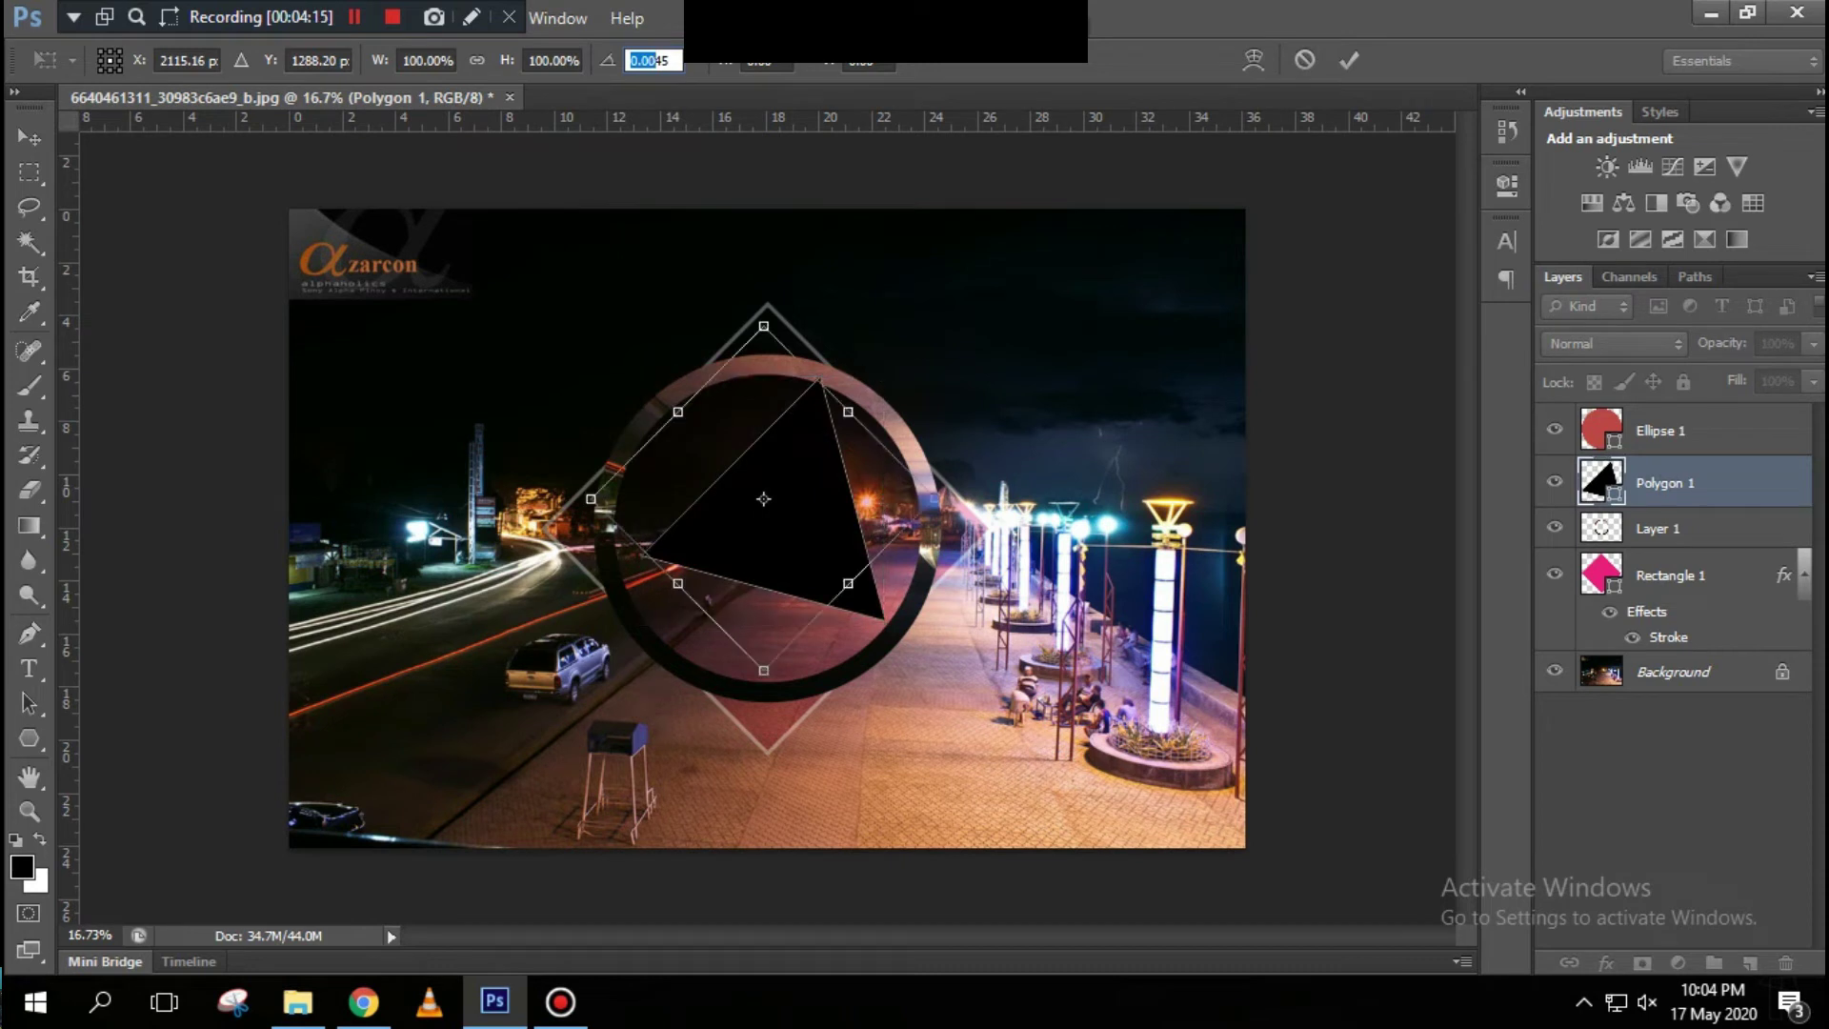
key(Return)
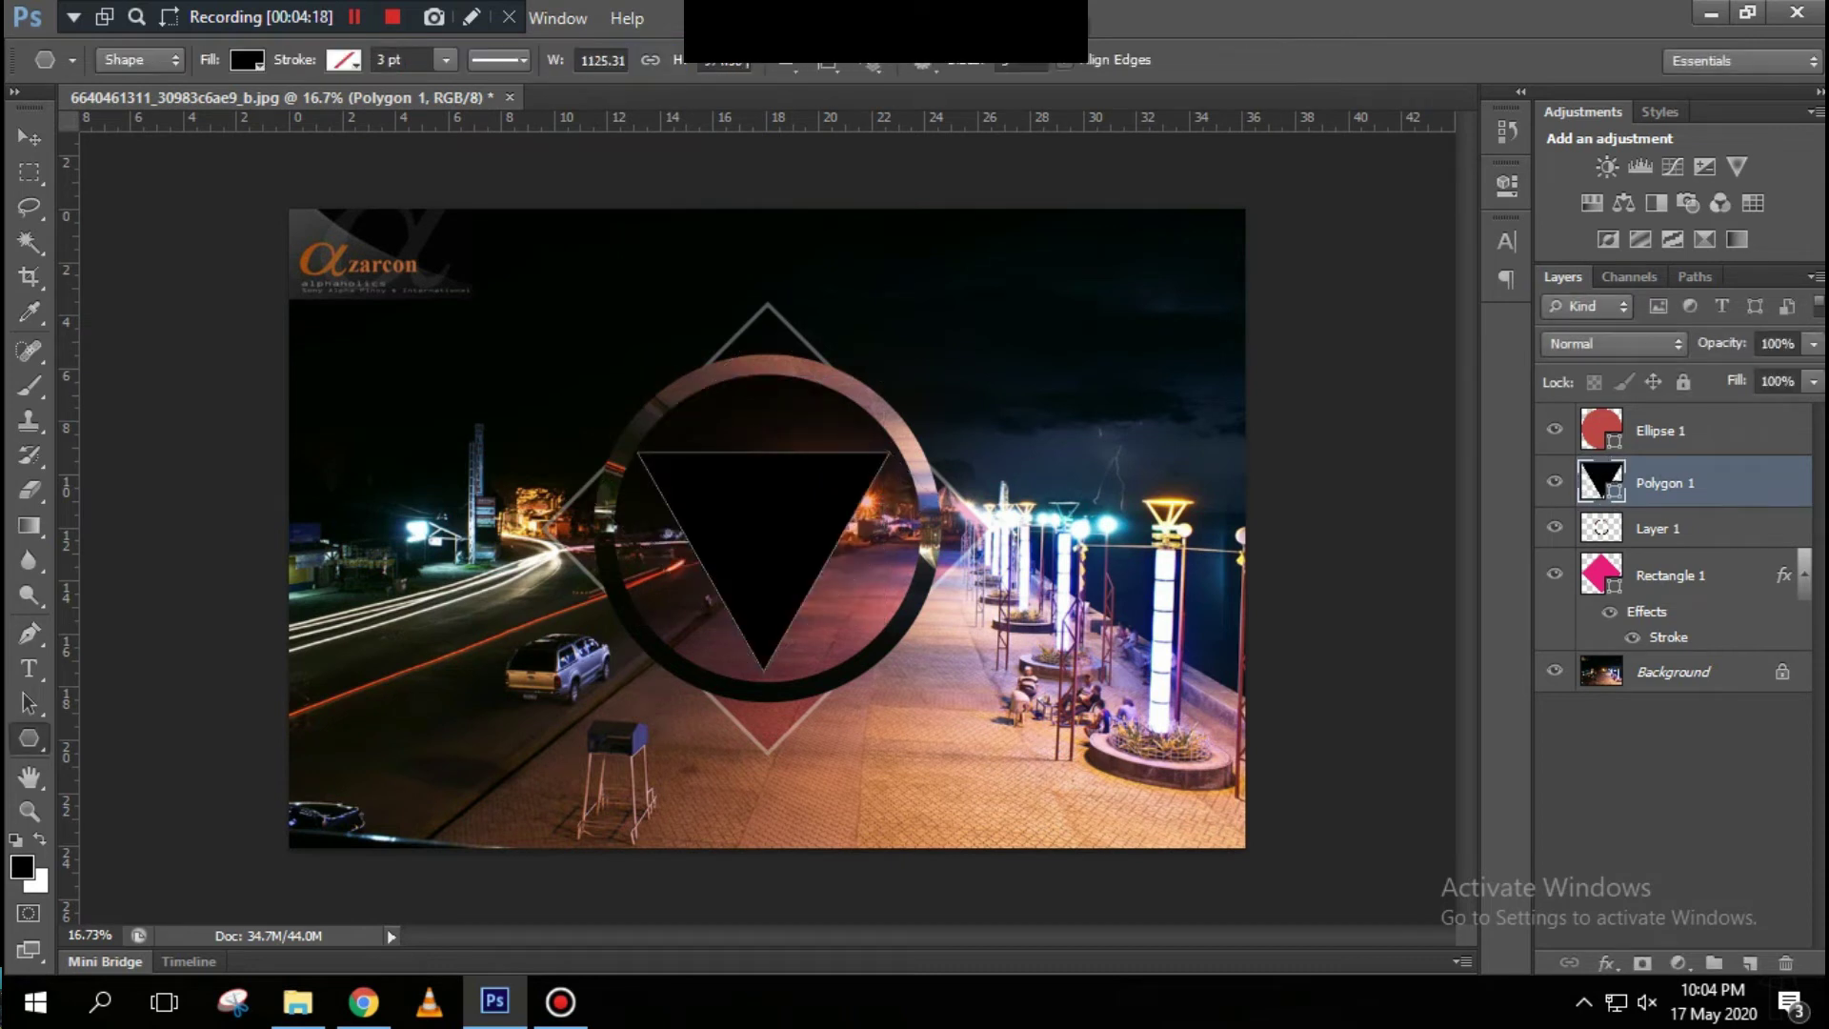
Step: Scale the black triangle up around its centre to about 10.9 × 9.5 cm so its upper corners reach the ring
key(v)
key(ctrl+t)
drag(888, 452, 904, 437)
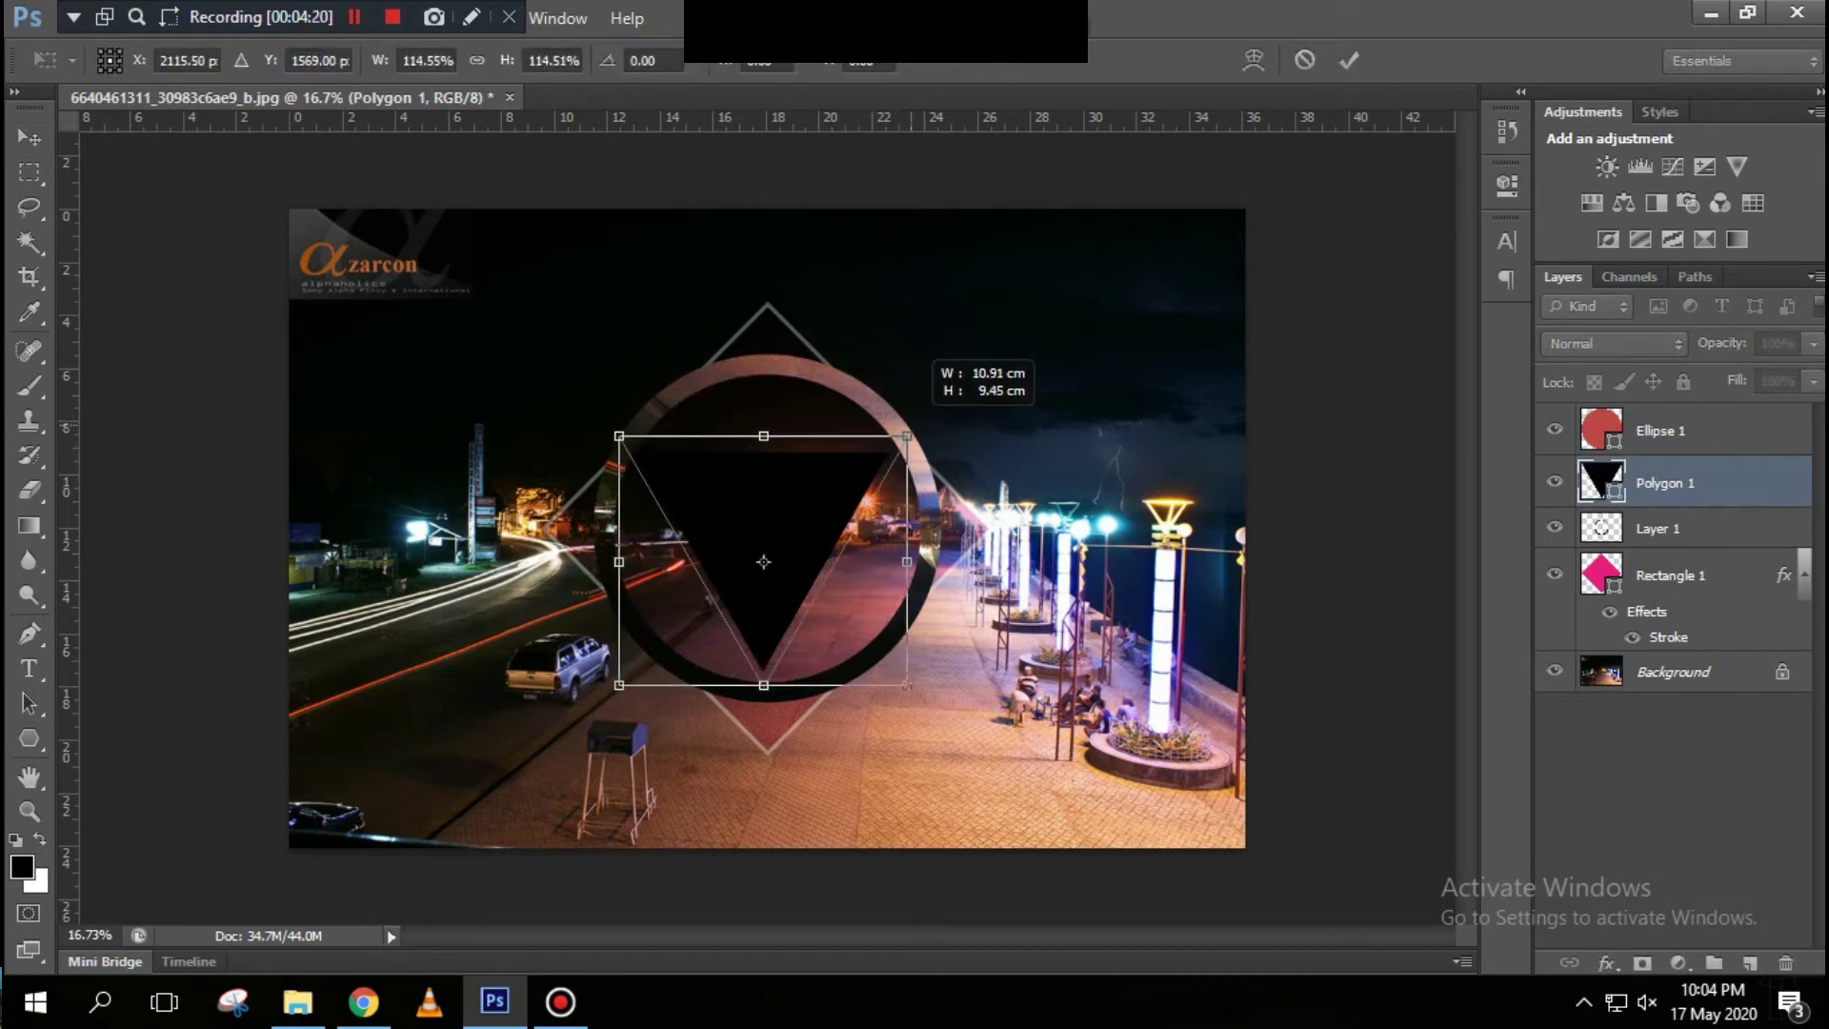
key(Return)
Step: Flip the Polygon 1 triangle vertically so it points up
key(ctrl+t)
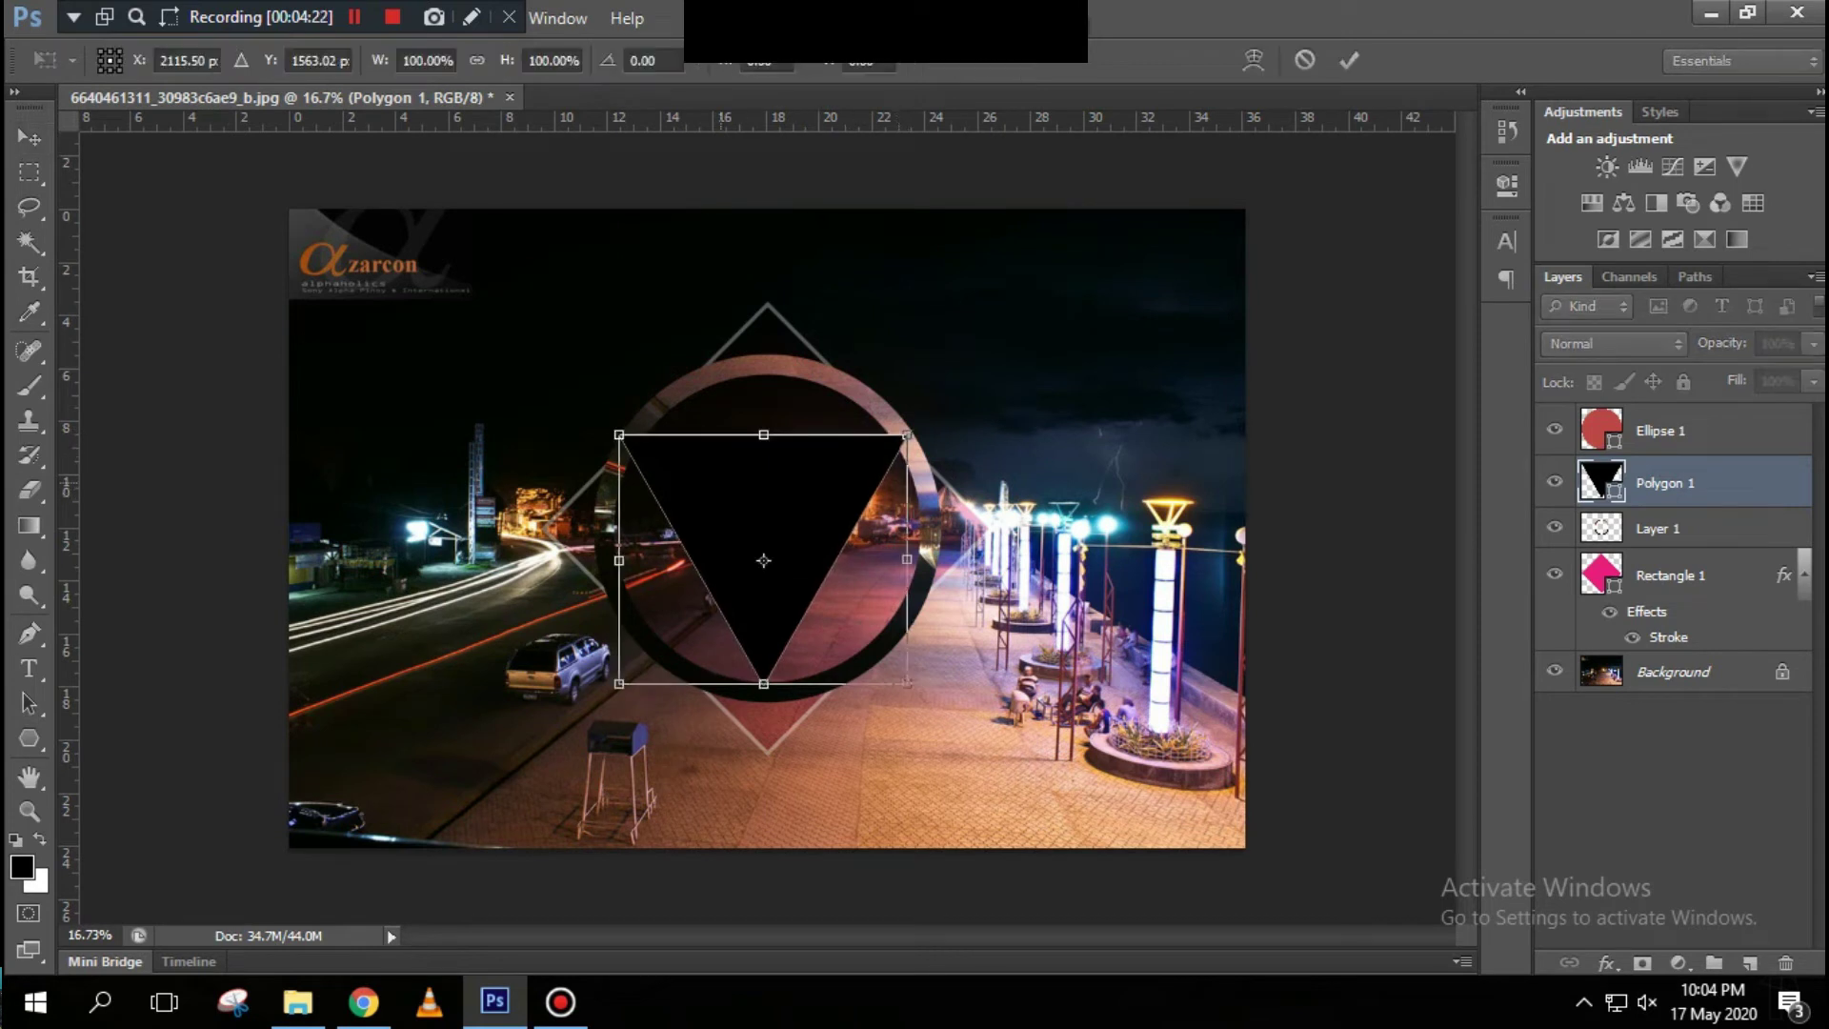
right_click(718, 483)
click(806, 786)
key(Return)
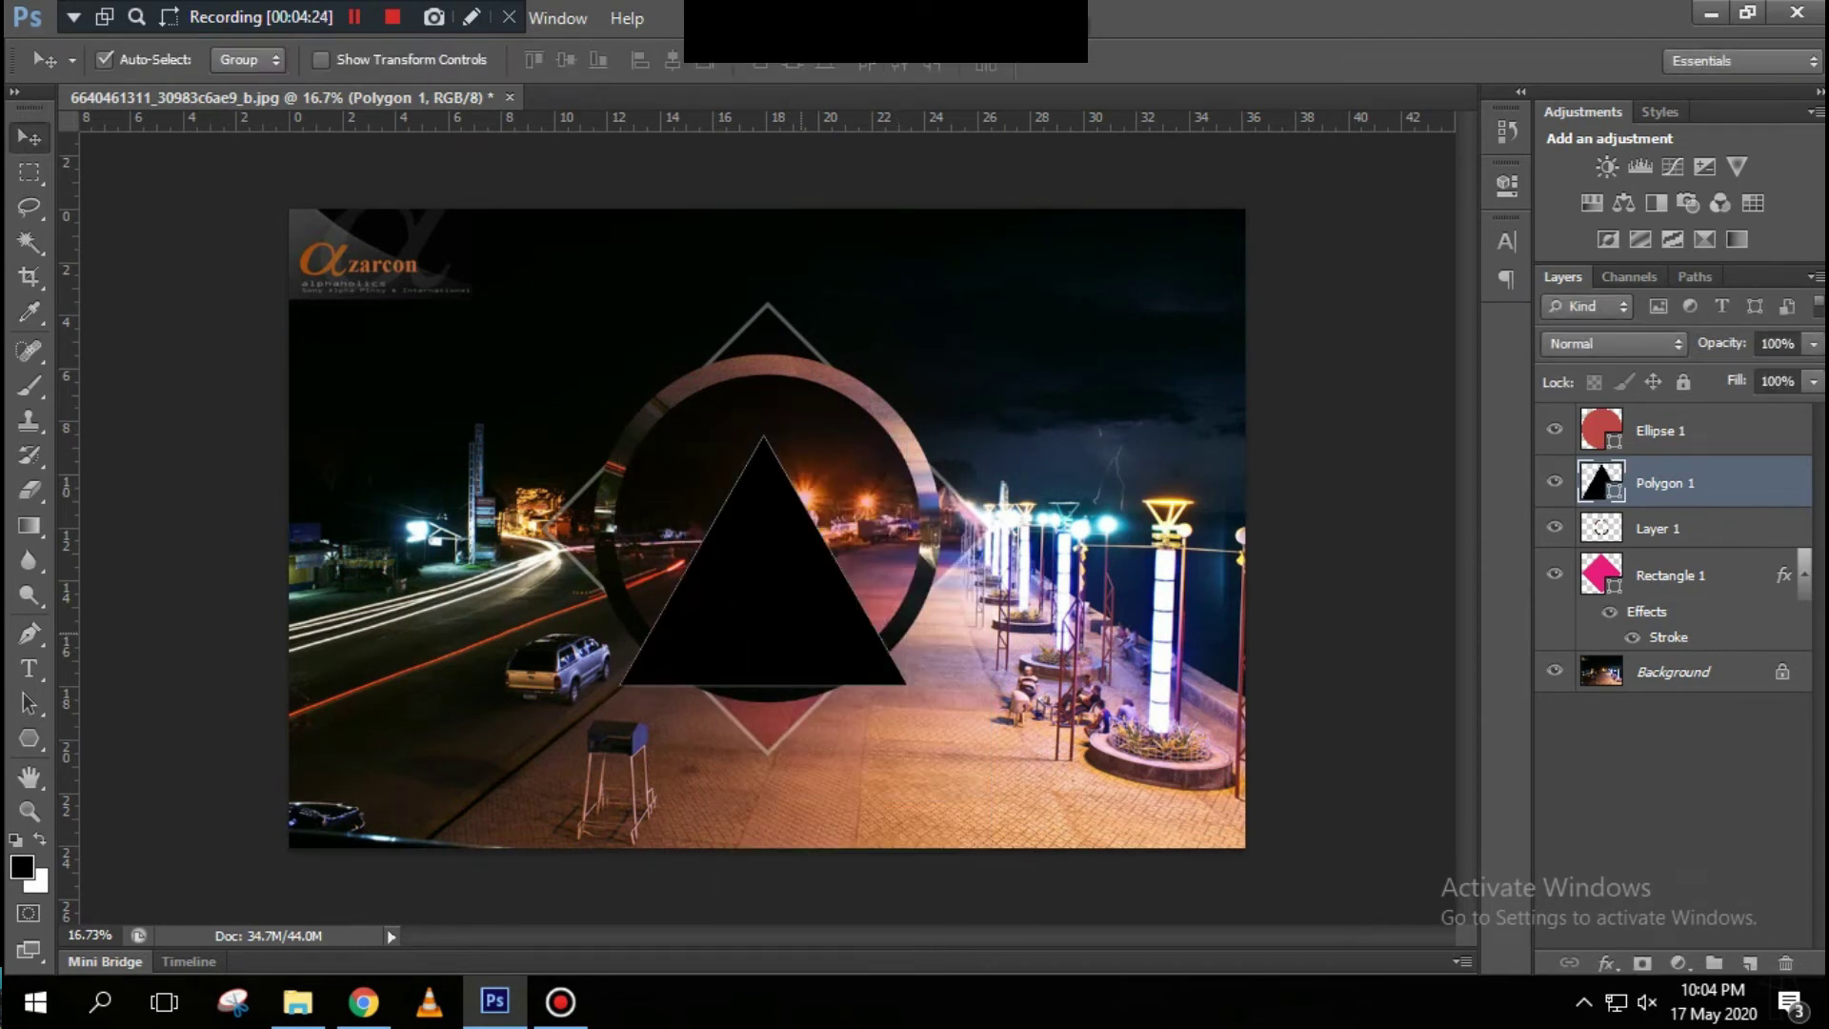
Step: Move the Polygon 1 layer above Ellipse 1, to the front of the layer stack
drag(784, 627, 794, 562)
key(ctrl+z)
drag(1665, 483, 1665, 411)
Step: Enlarge the triangle proportionally and move it up so its apex meets the top of the ring
key(ctrl+t)
key(ctrl+t)
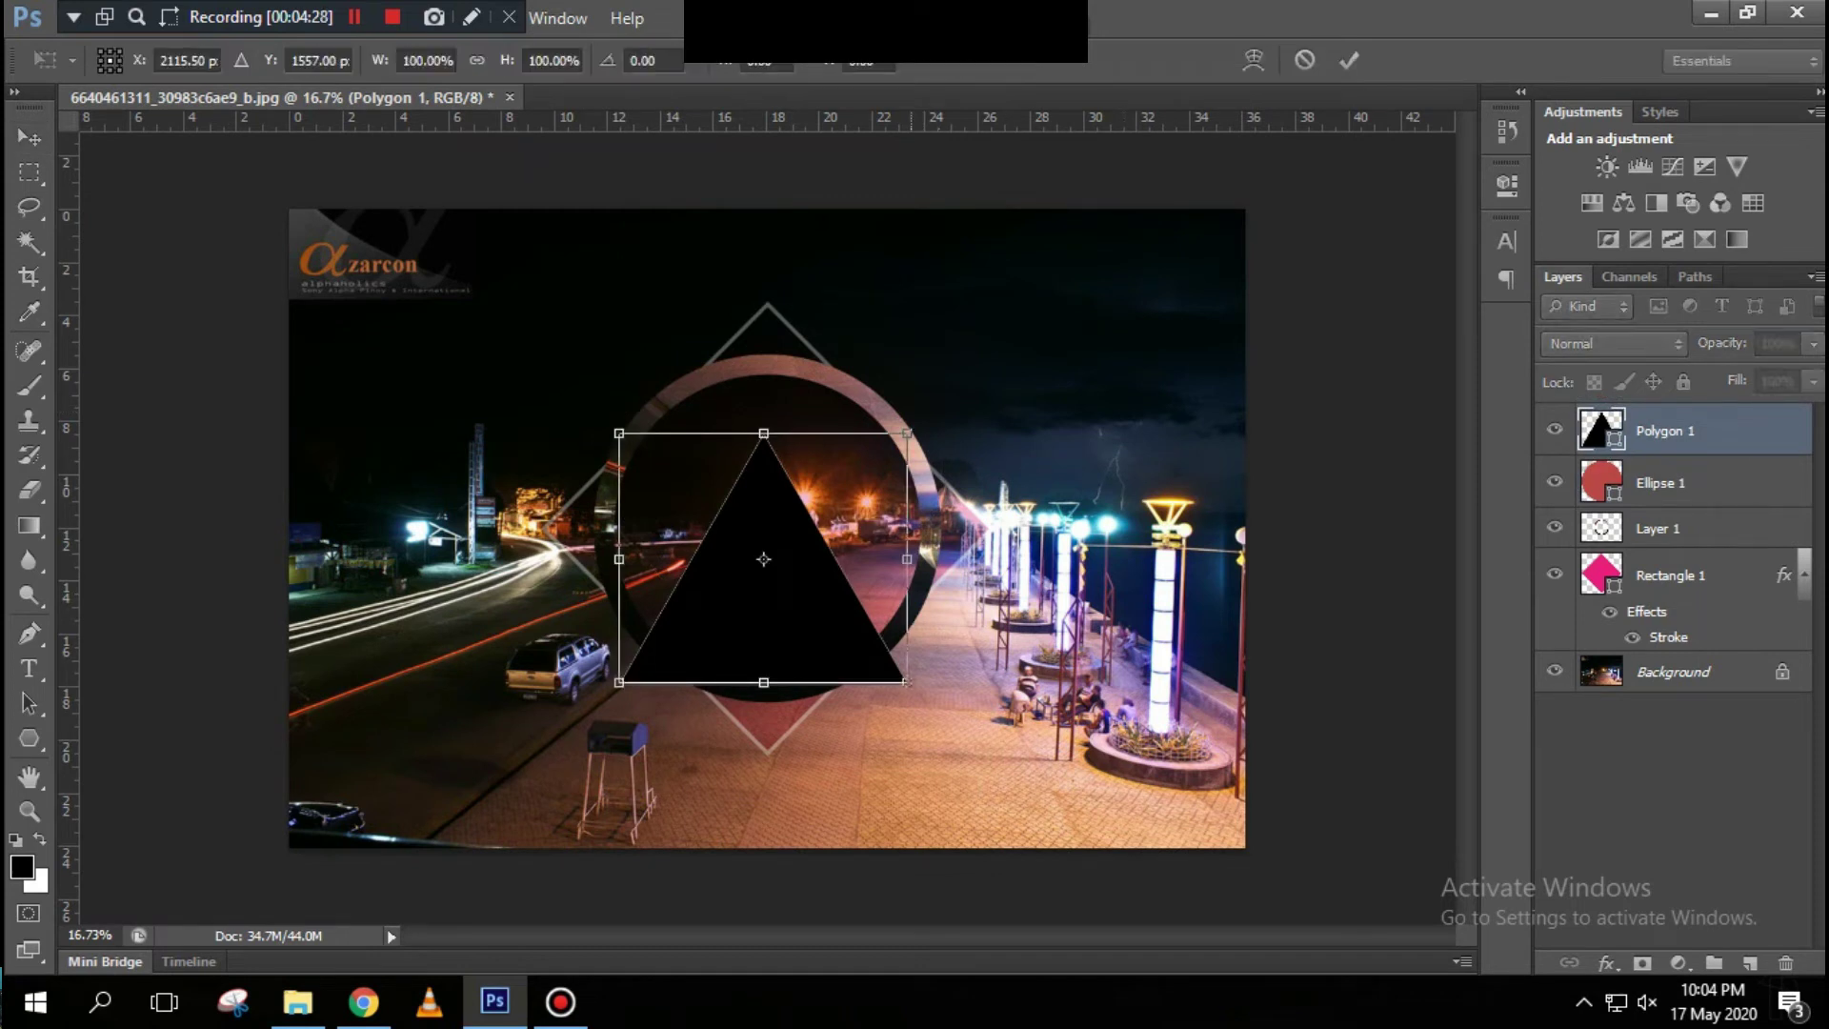
drag(907, 434, 944, 401)
key(Return)
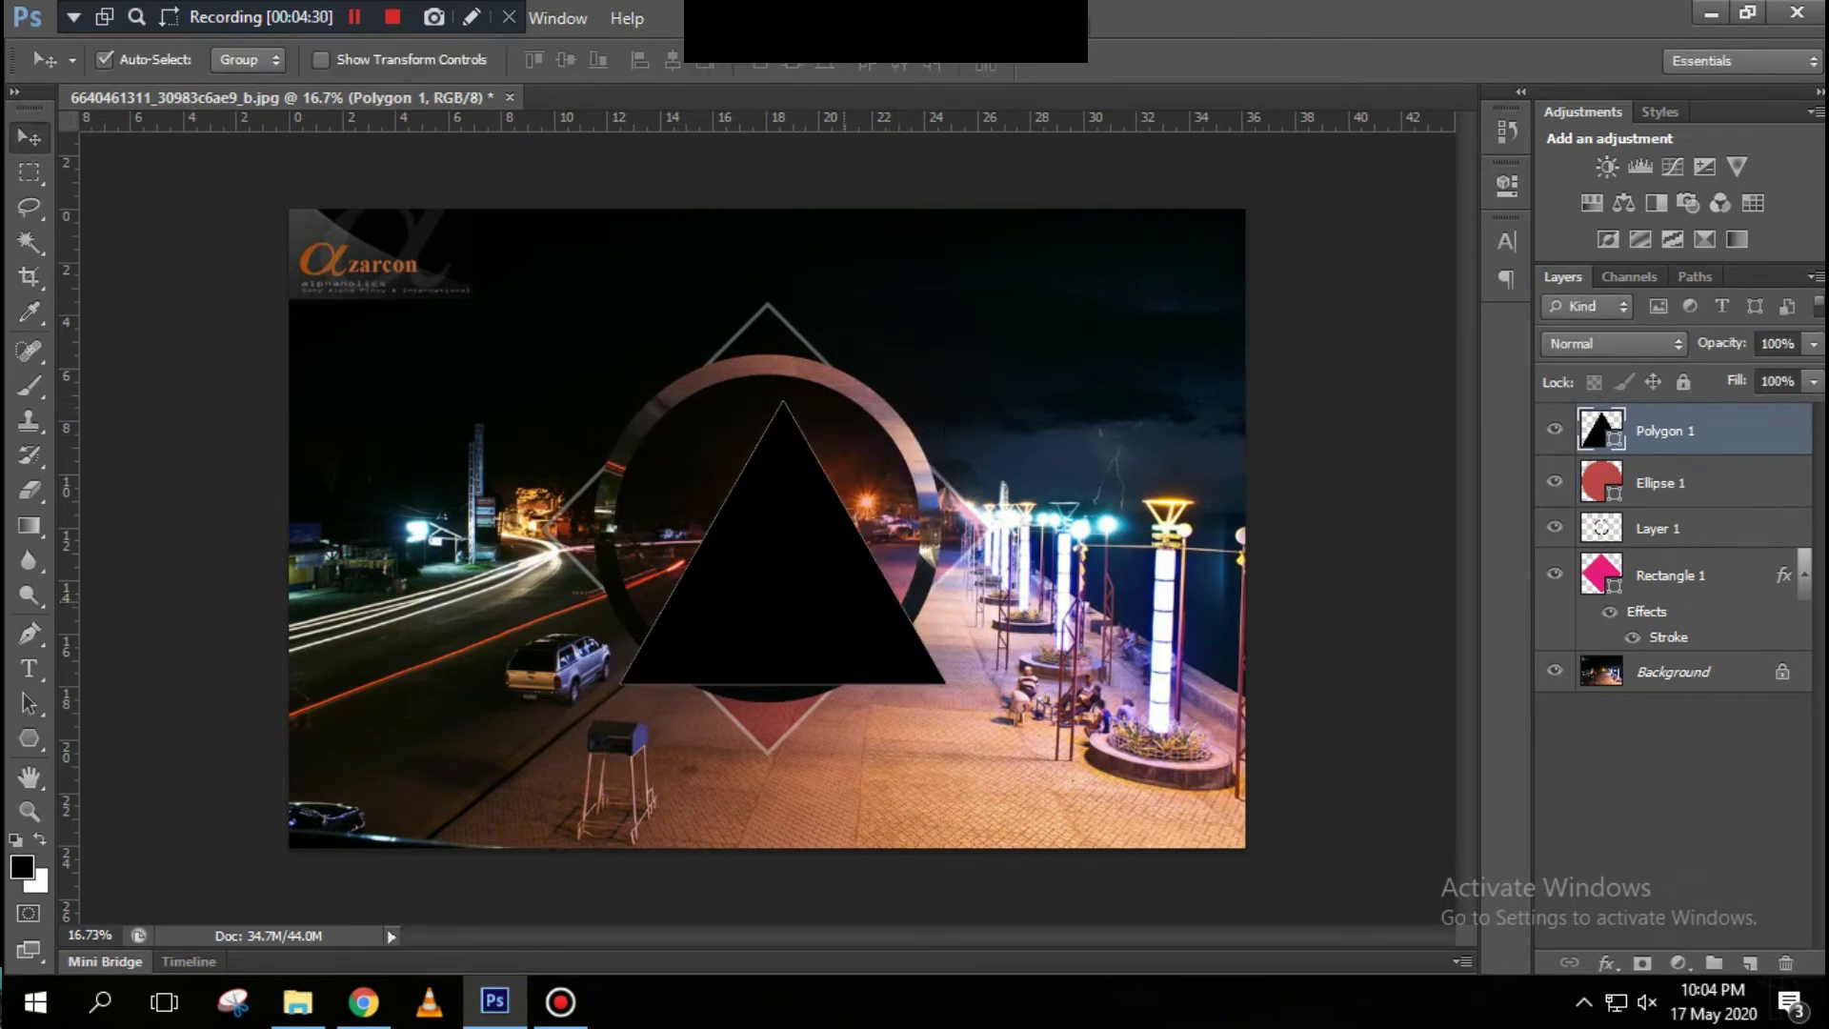
drag(844, 596, 832, 563)
drag(843, 491, 843, 479)
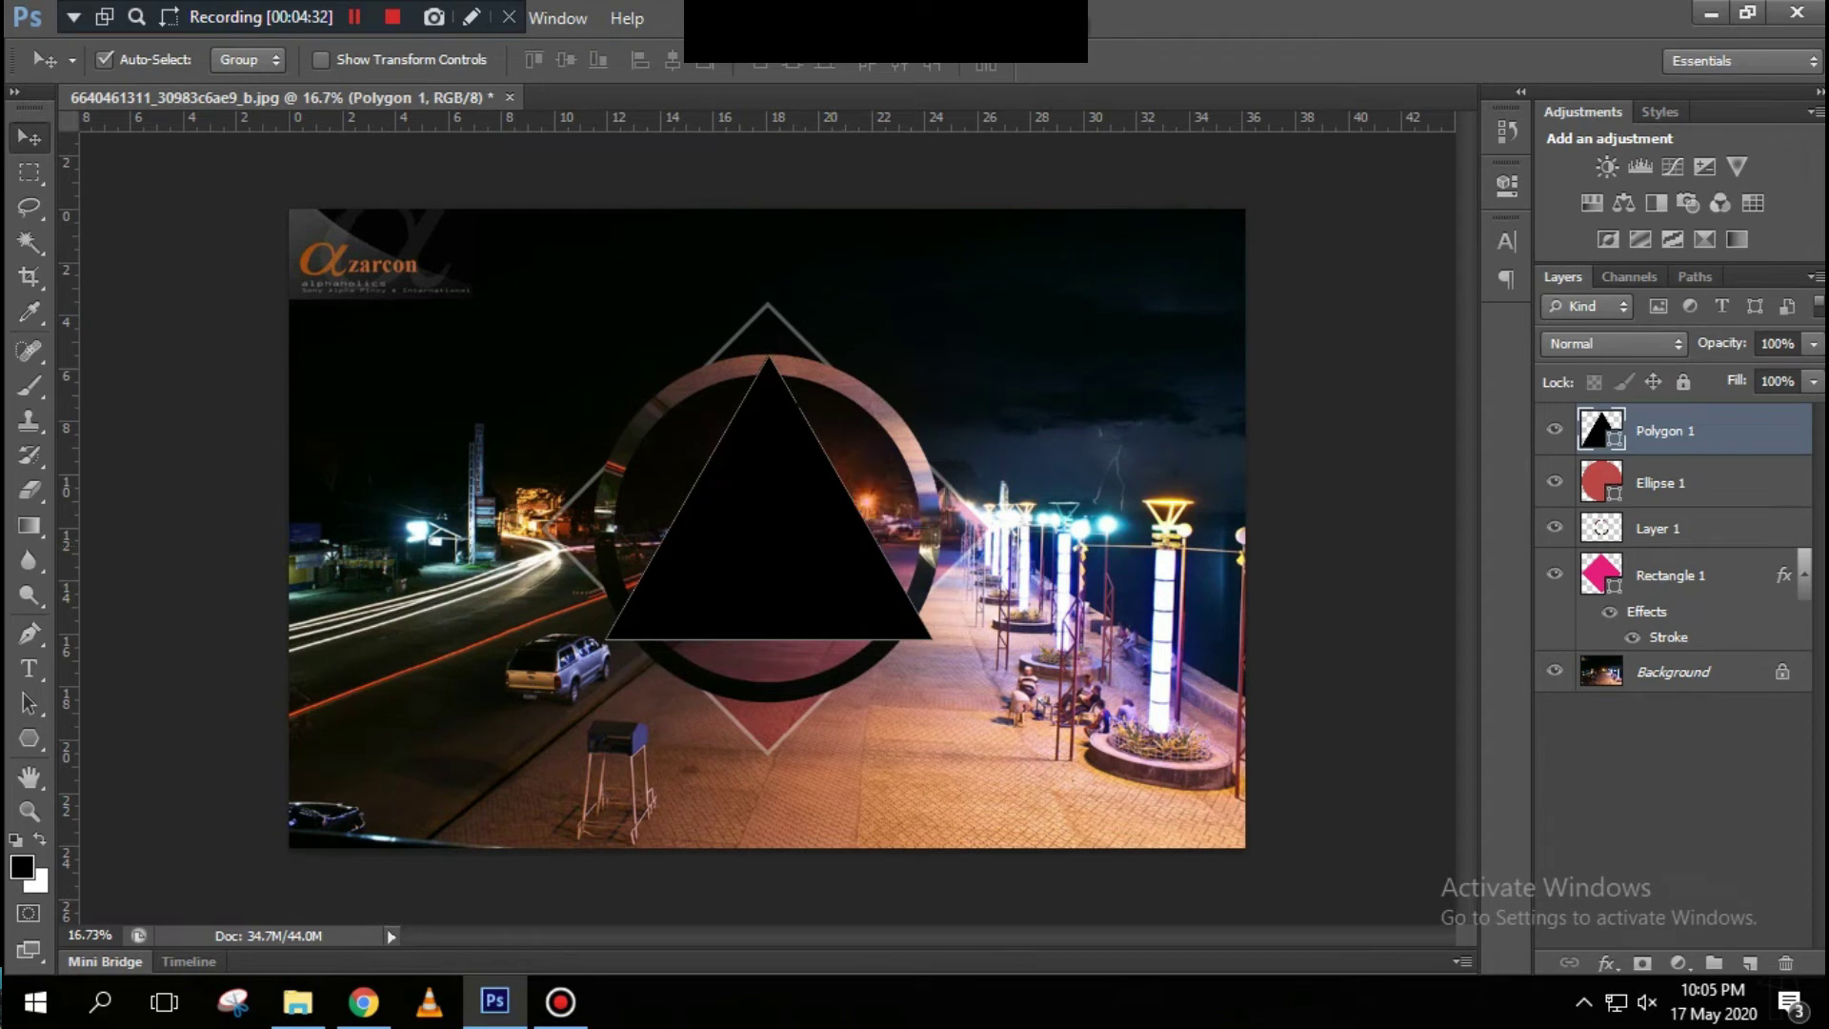
Step: Align the centres of all the shape and ring layers with each other, then deselect the layers
key(ctrl+alt+a)
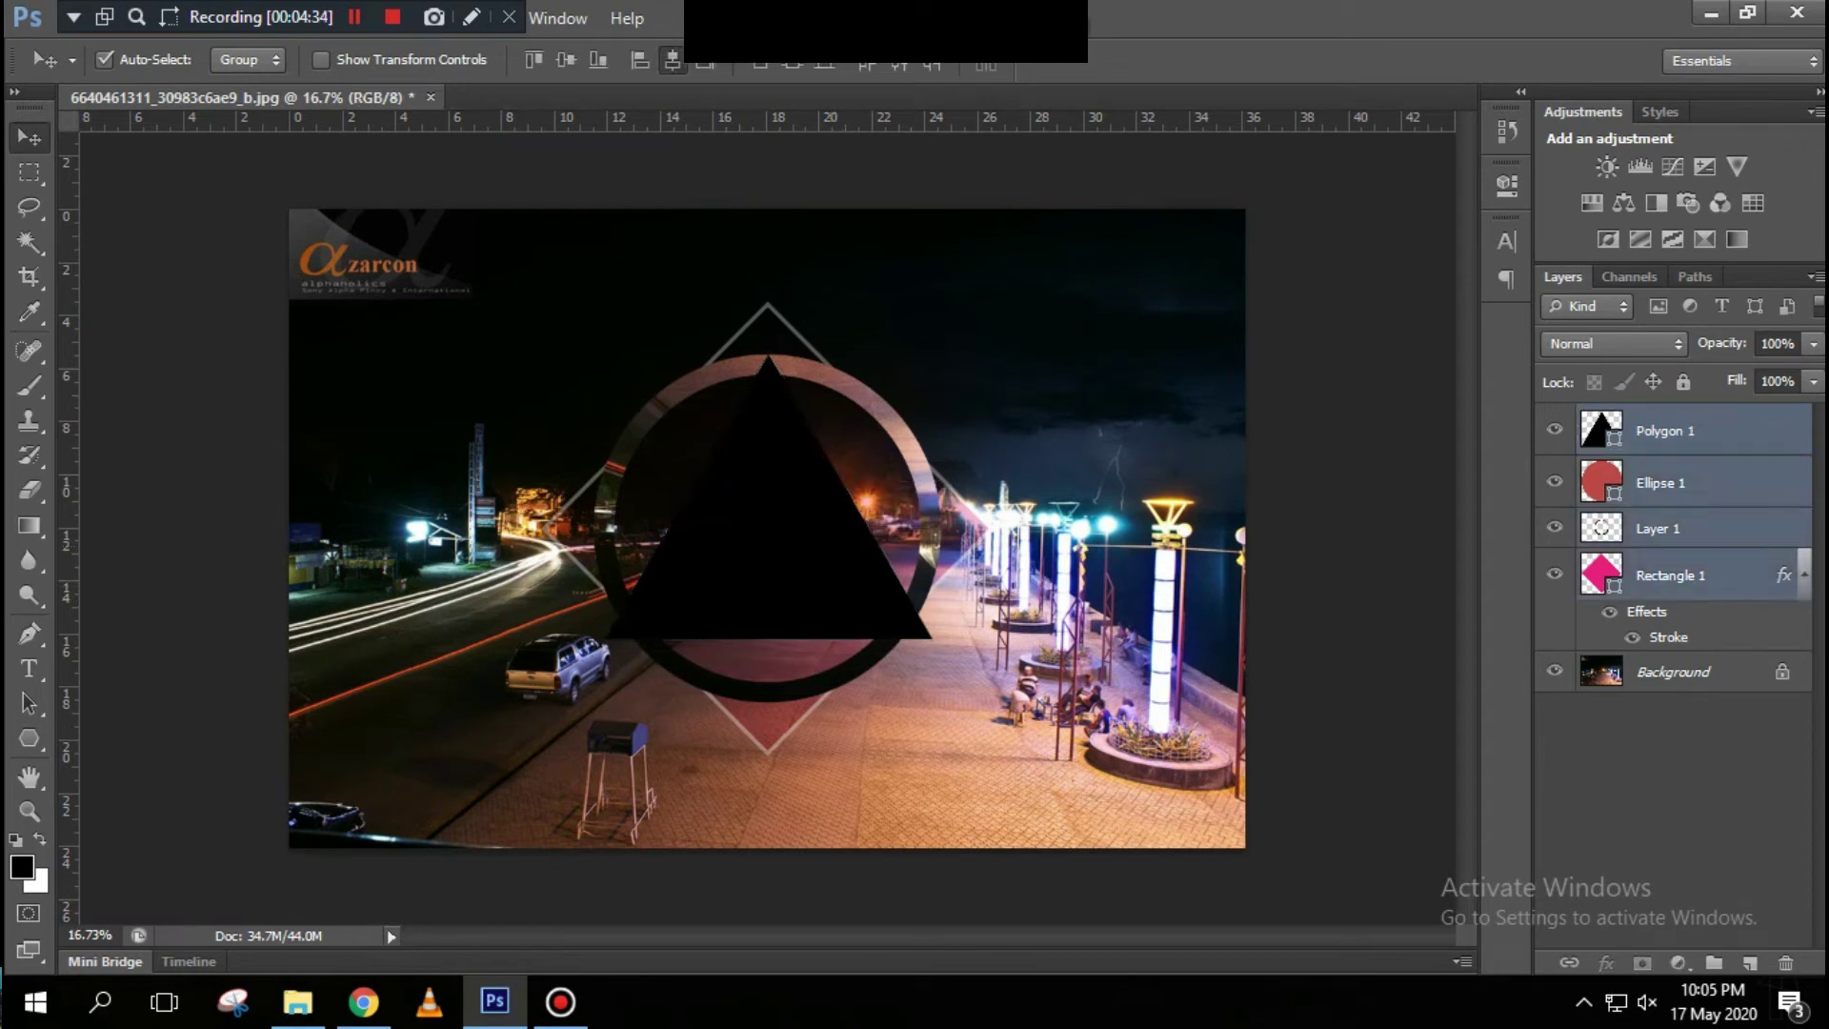
click(565, 59)
click(1334, 555)
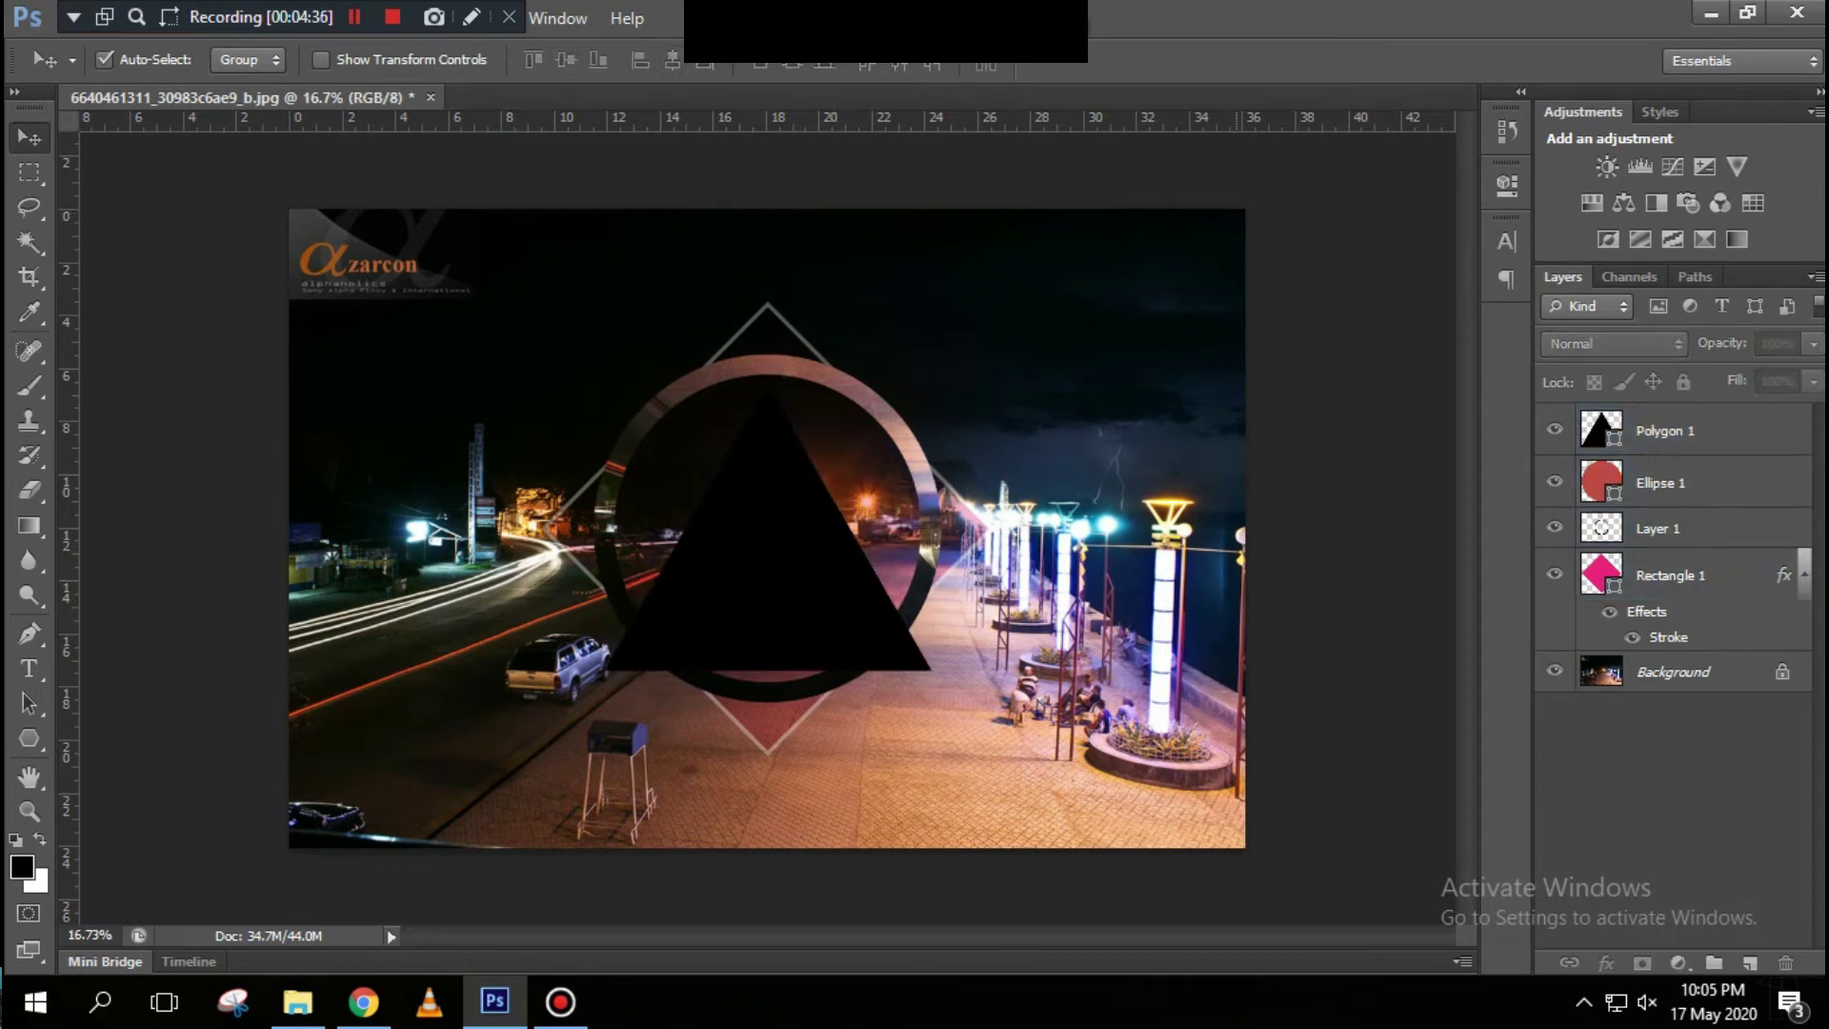
Step: Nudge the Polygon 1 triangle straight up until its apex touches the ring's outer top edge
click(784, 583)
key(shift+Up)
key(shift+Up)
key(shift+Up)
key(shift+Up)
key(shift+Up)
key(shift+Up)
key(shift+Up)
key(shift+Up)
key(shift+Up)
key(shift+Up)
key(shift+Up)
key(shift+Up)
key(shift+Up)
key(shift+Up)
key(shift+Up)
key(shift+Up)
key(shift+Up)
key(shift+Up)
key(shift+Up)
key(shift+Up)
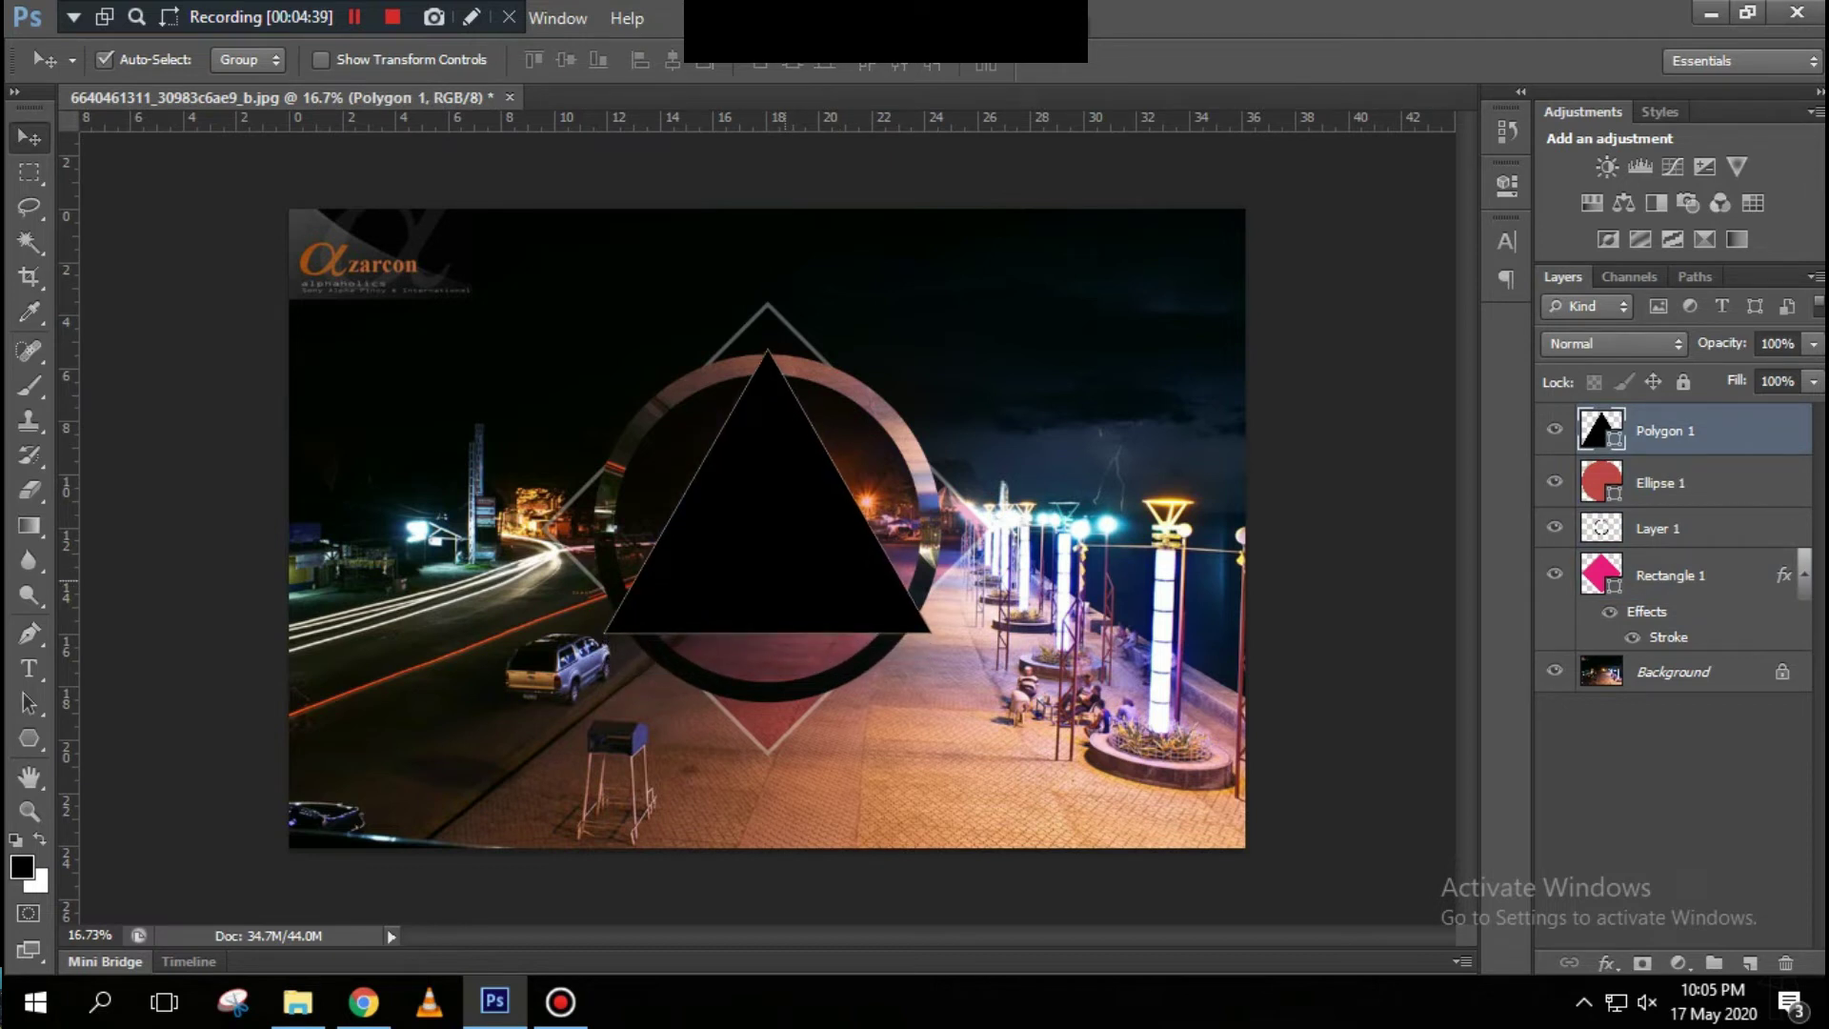
key(shift+Down)
key(shift+Down)
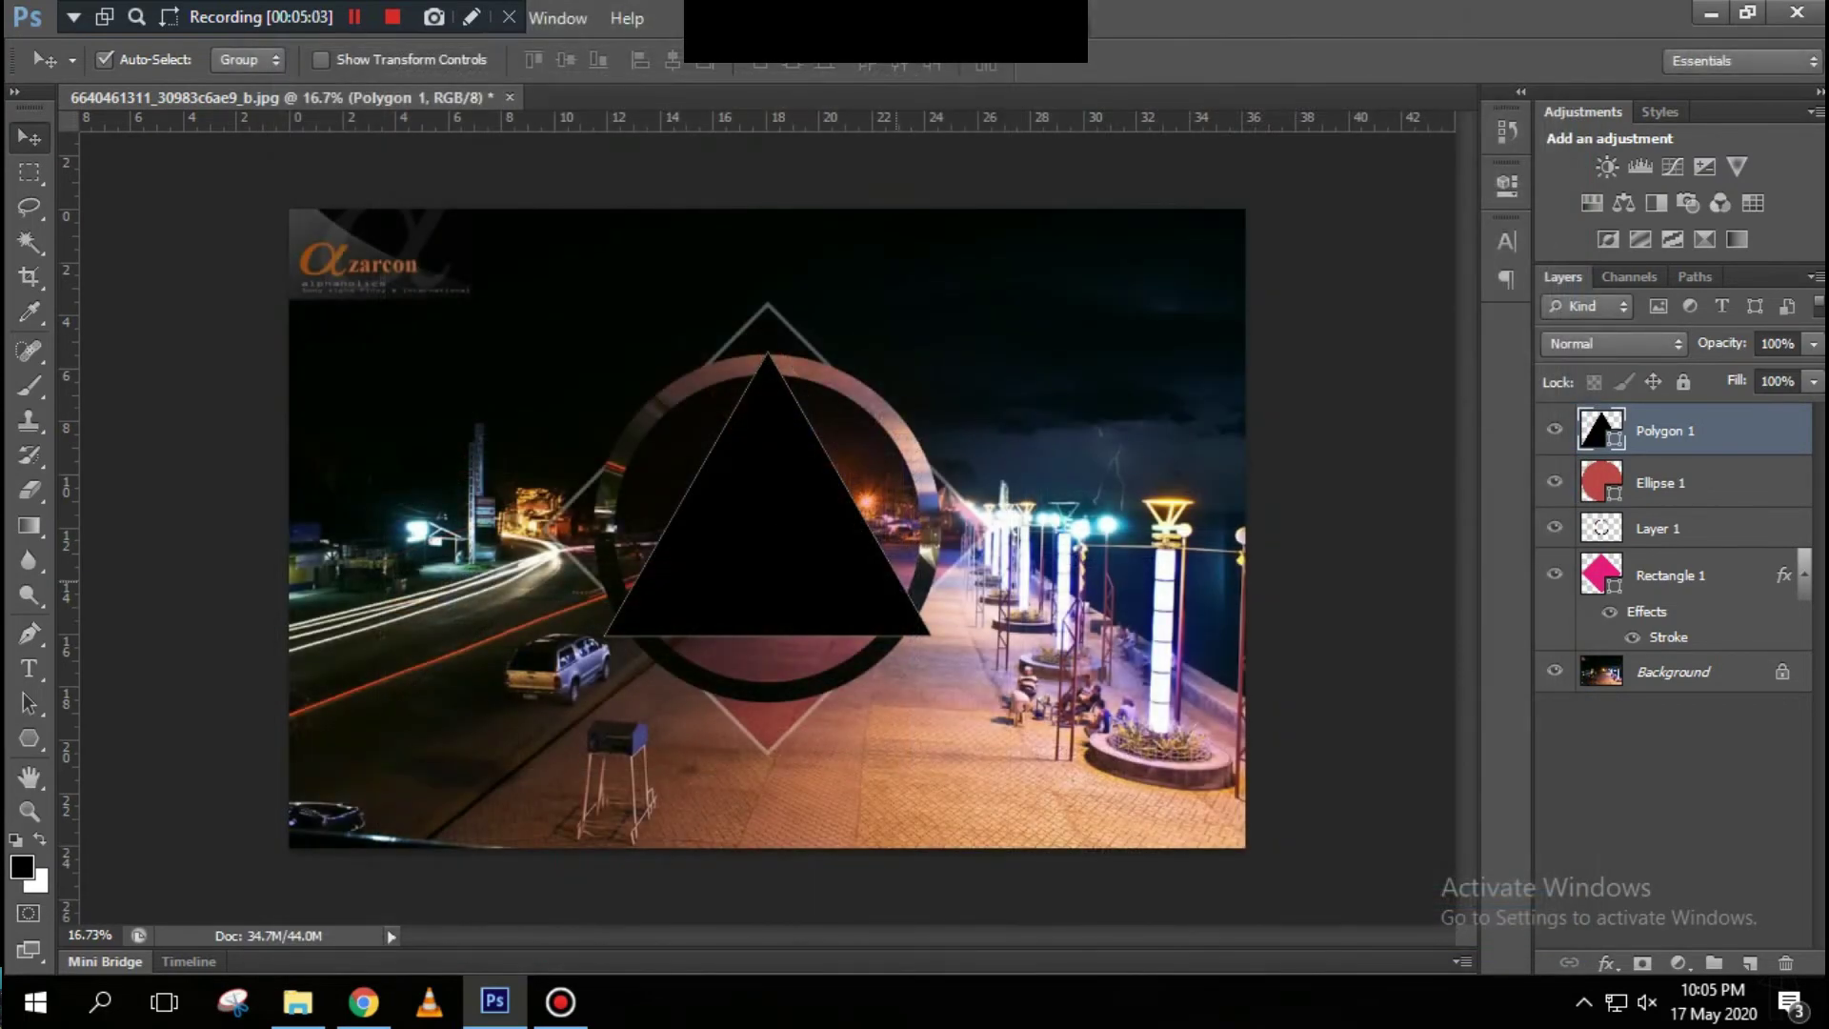
Step: Bring in the sunset photo of the Tandag sign as a layer clipped to the Polygon 1 triangle
key(ctrl+o)
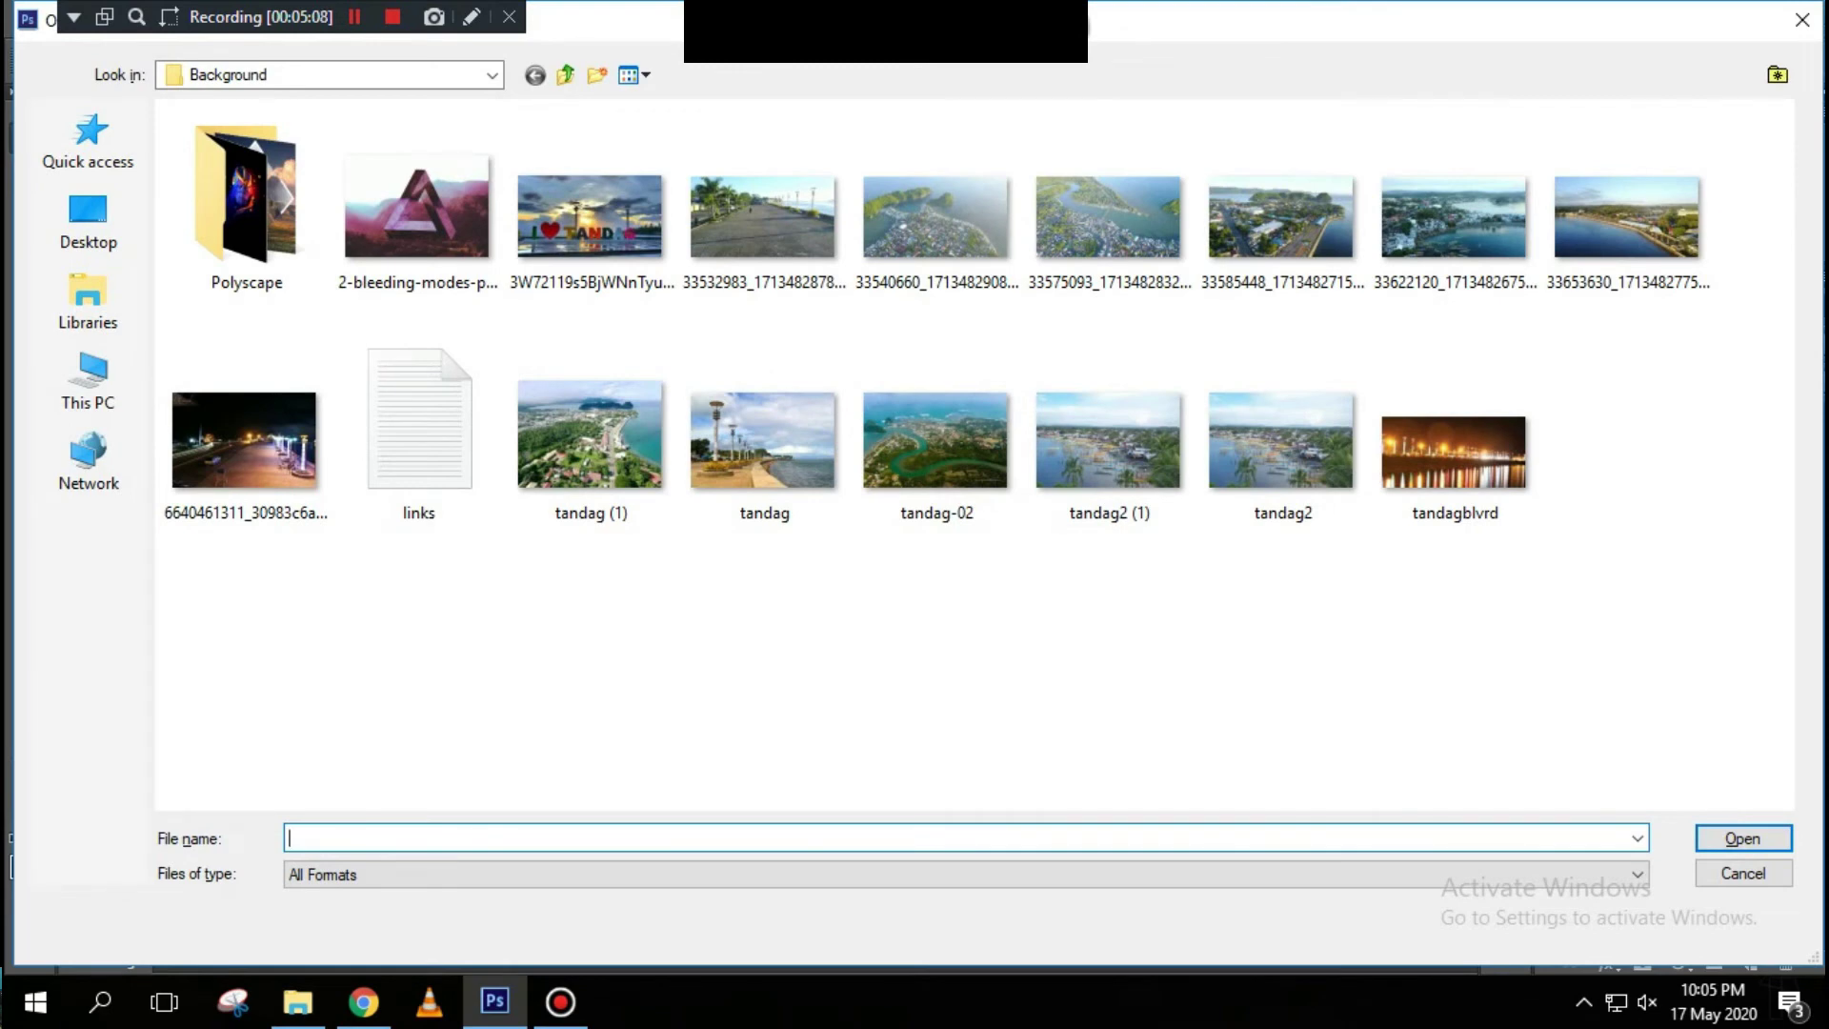
key(Escape)
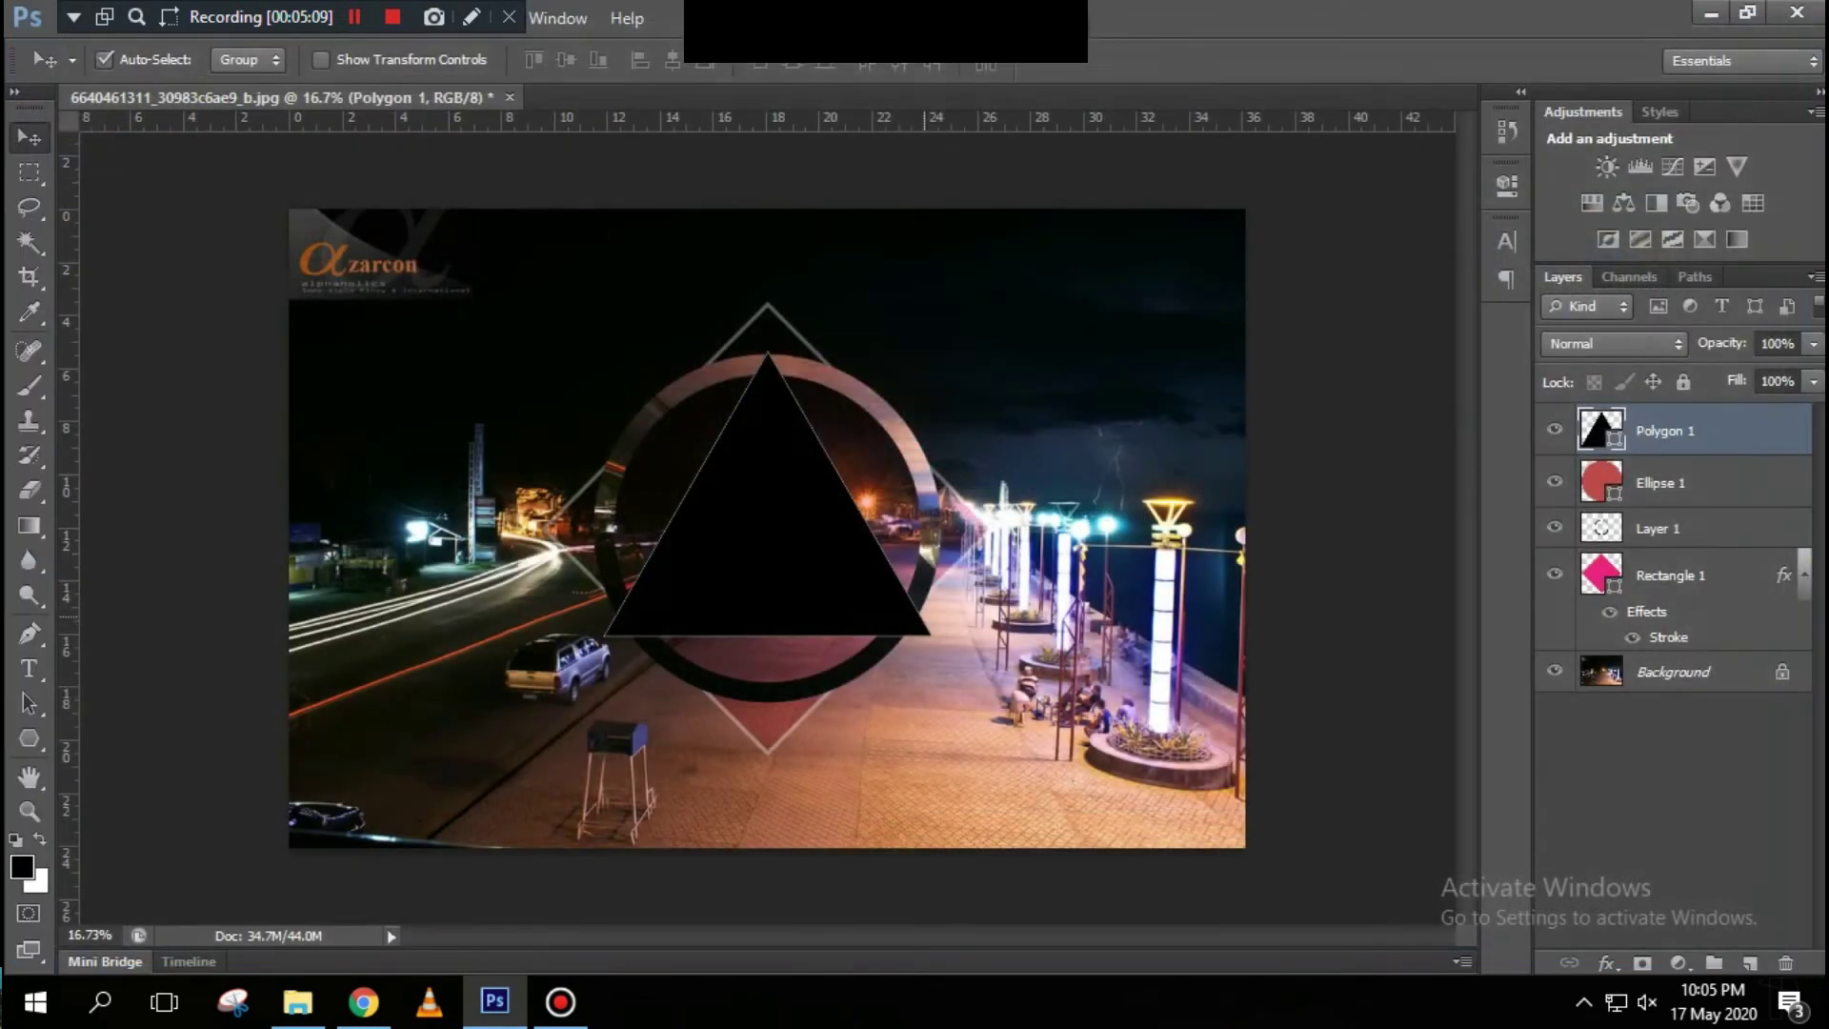
key(ctrl+z)
Step: Shift the clipped Layer 2 photo slightly left at its current size so the TANDAG lettering fits inside the triangle
key(ctrl+t)
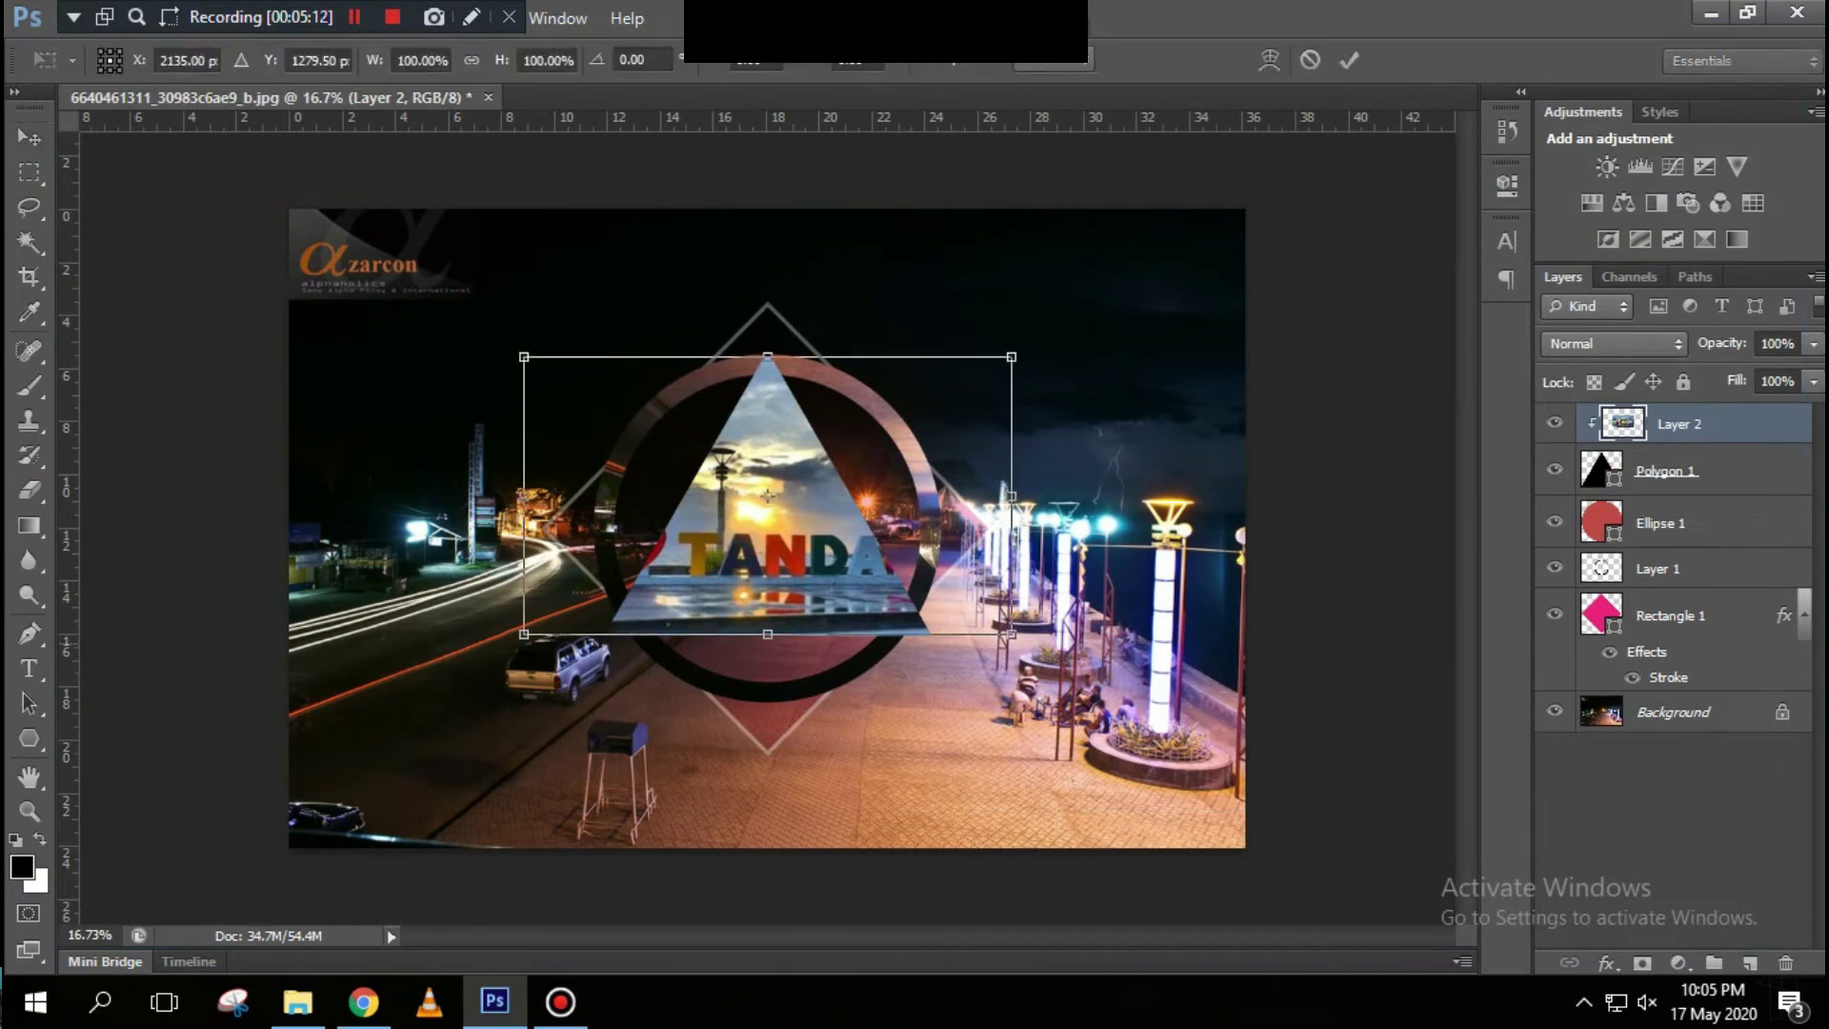
key(alt+space)
key(Escape)
key(Escape)
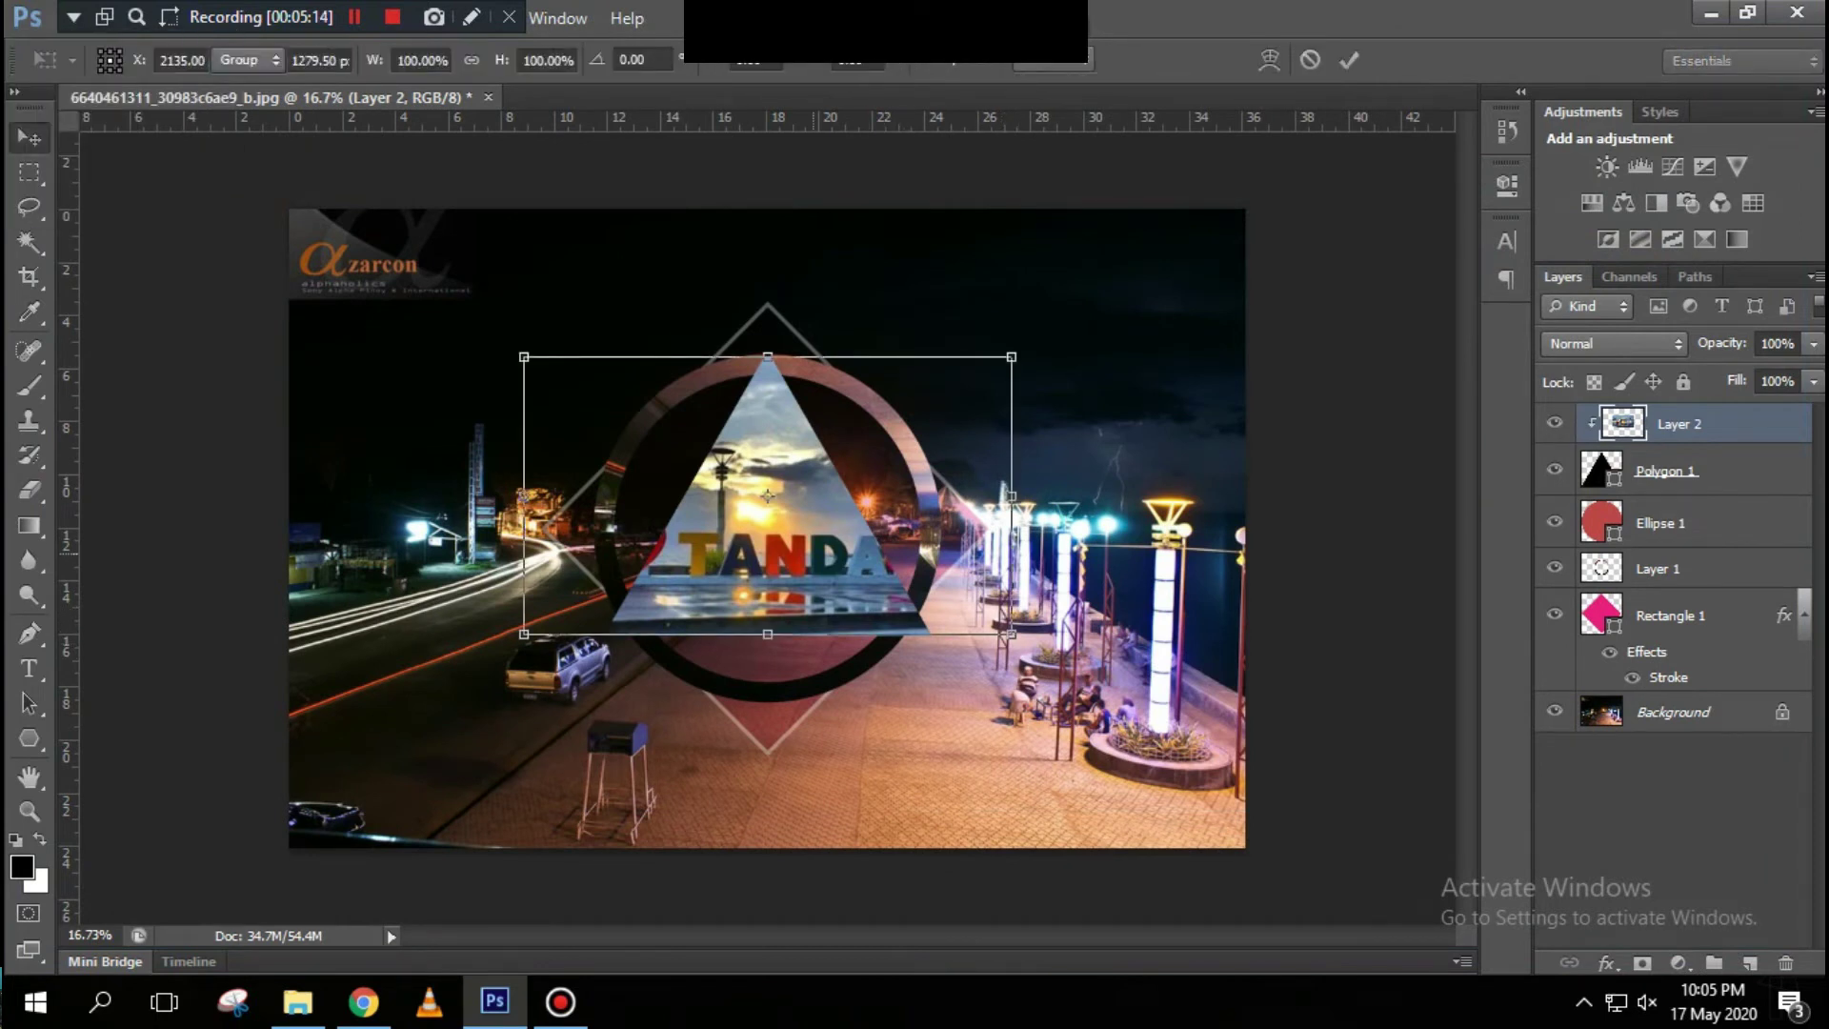
drag(833, 489, 796, 488)
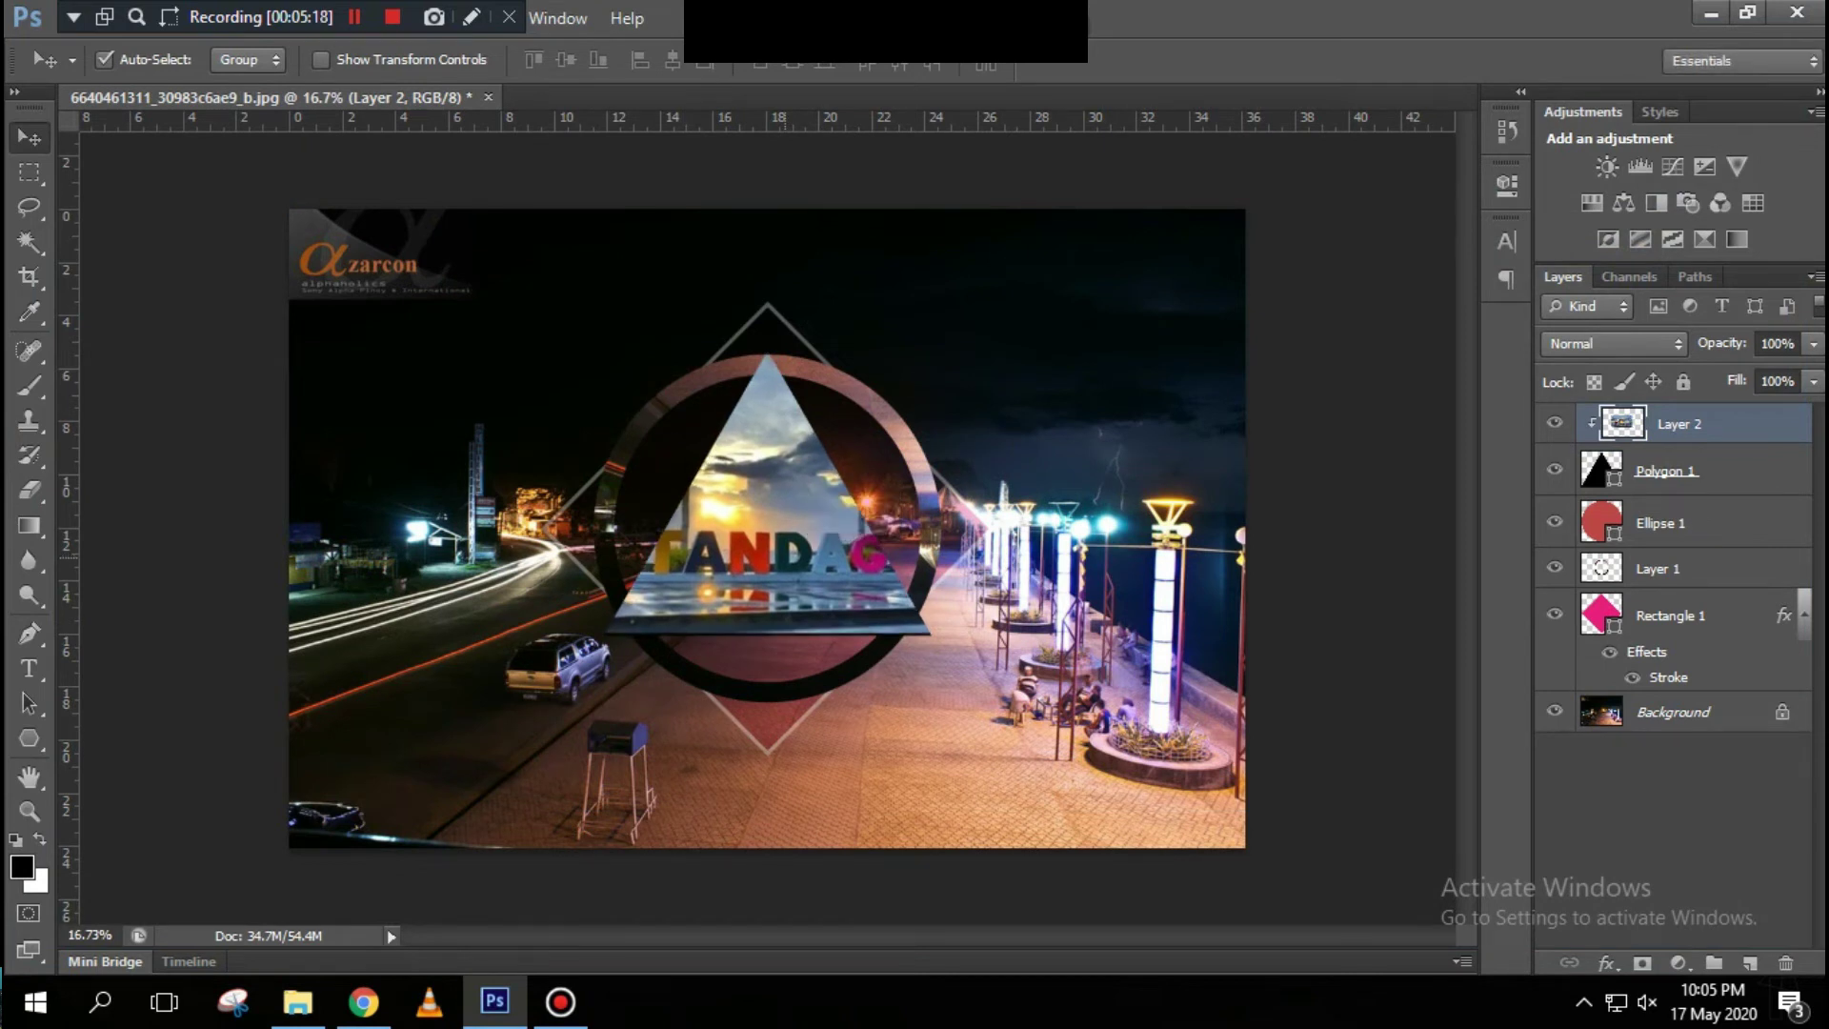
Step: Try several opacities on the clipped Layer 2 photo, including 25%, and settle on 99%
scroll(827, 586, down, 3)
scroll(827, 587, up, 2)
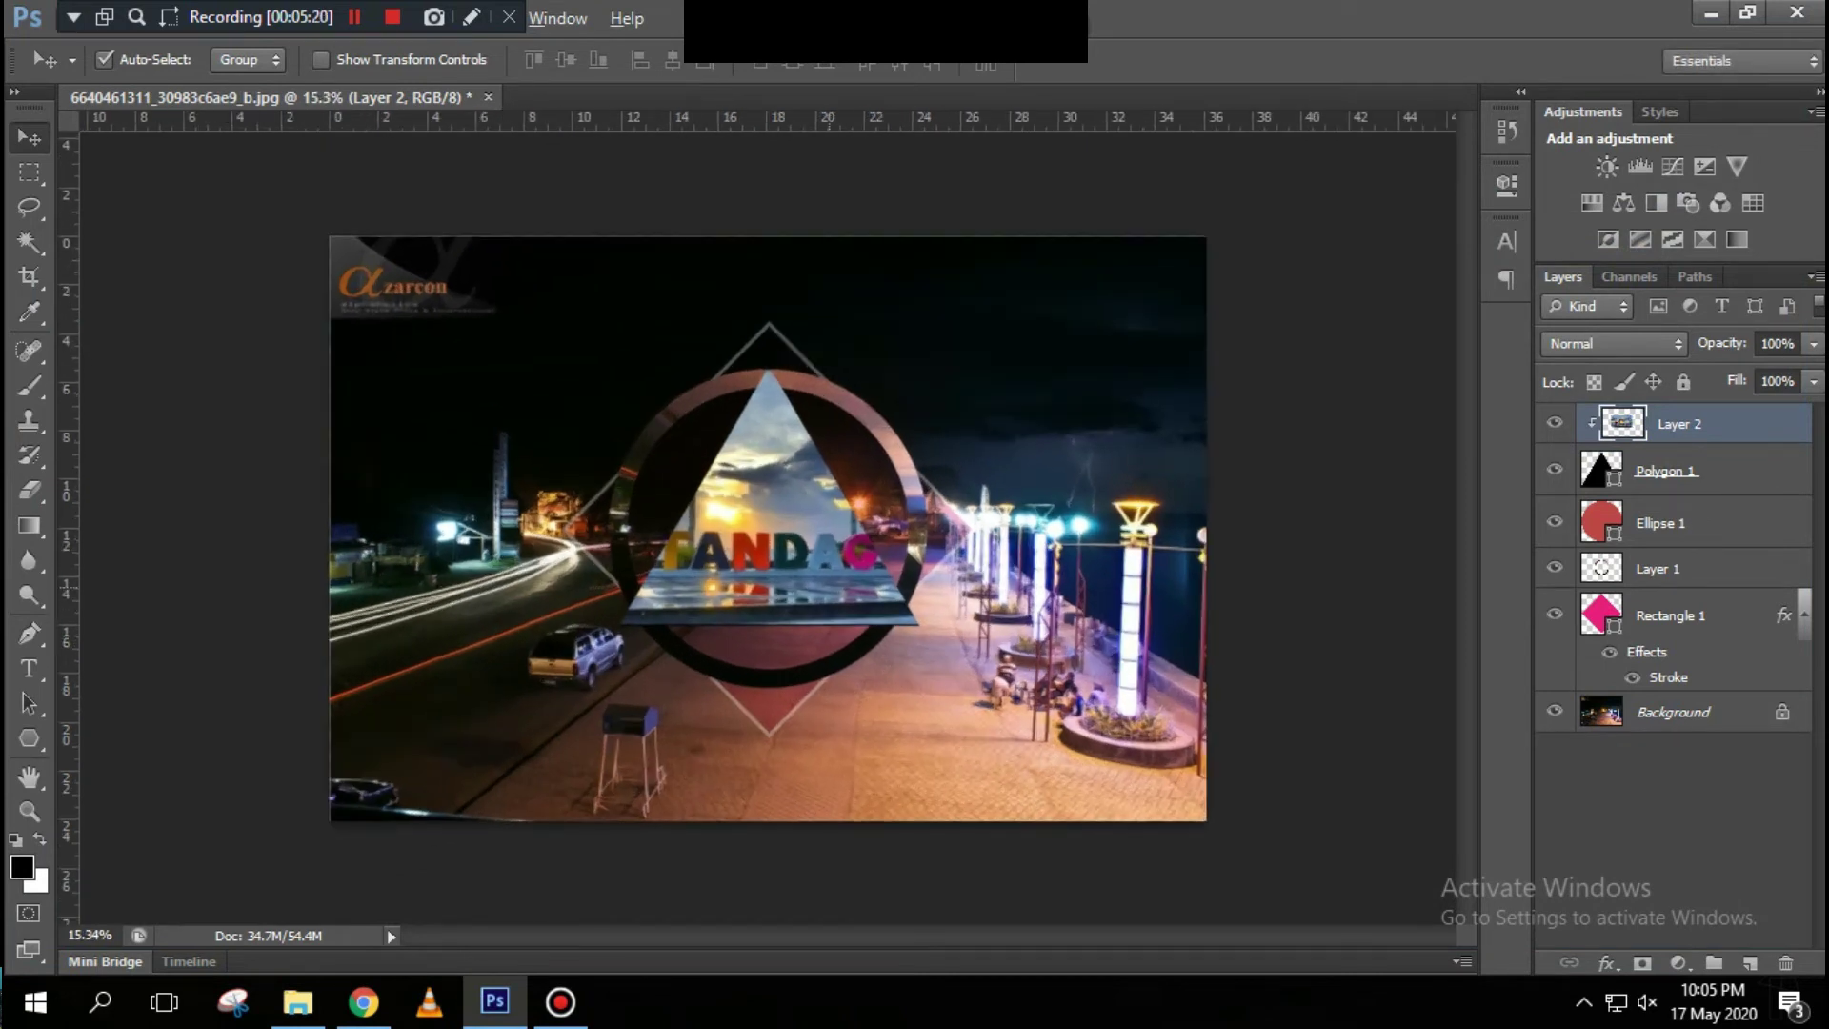
key(5)
key(2)
key(5)
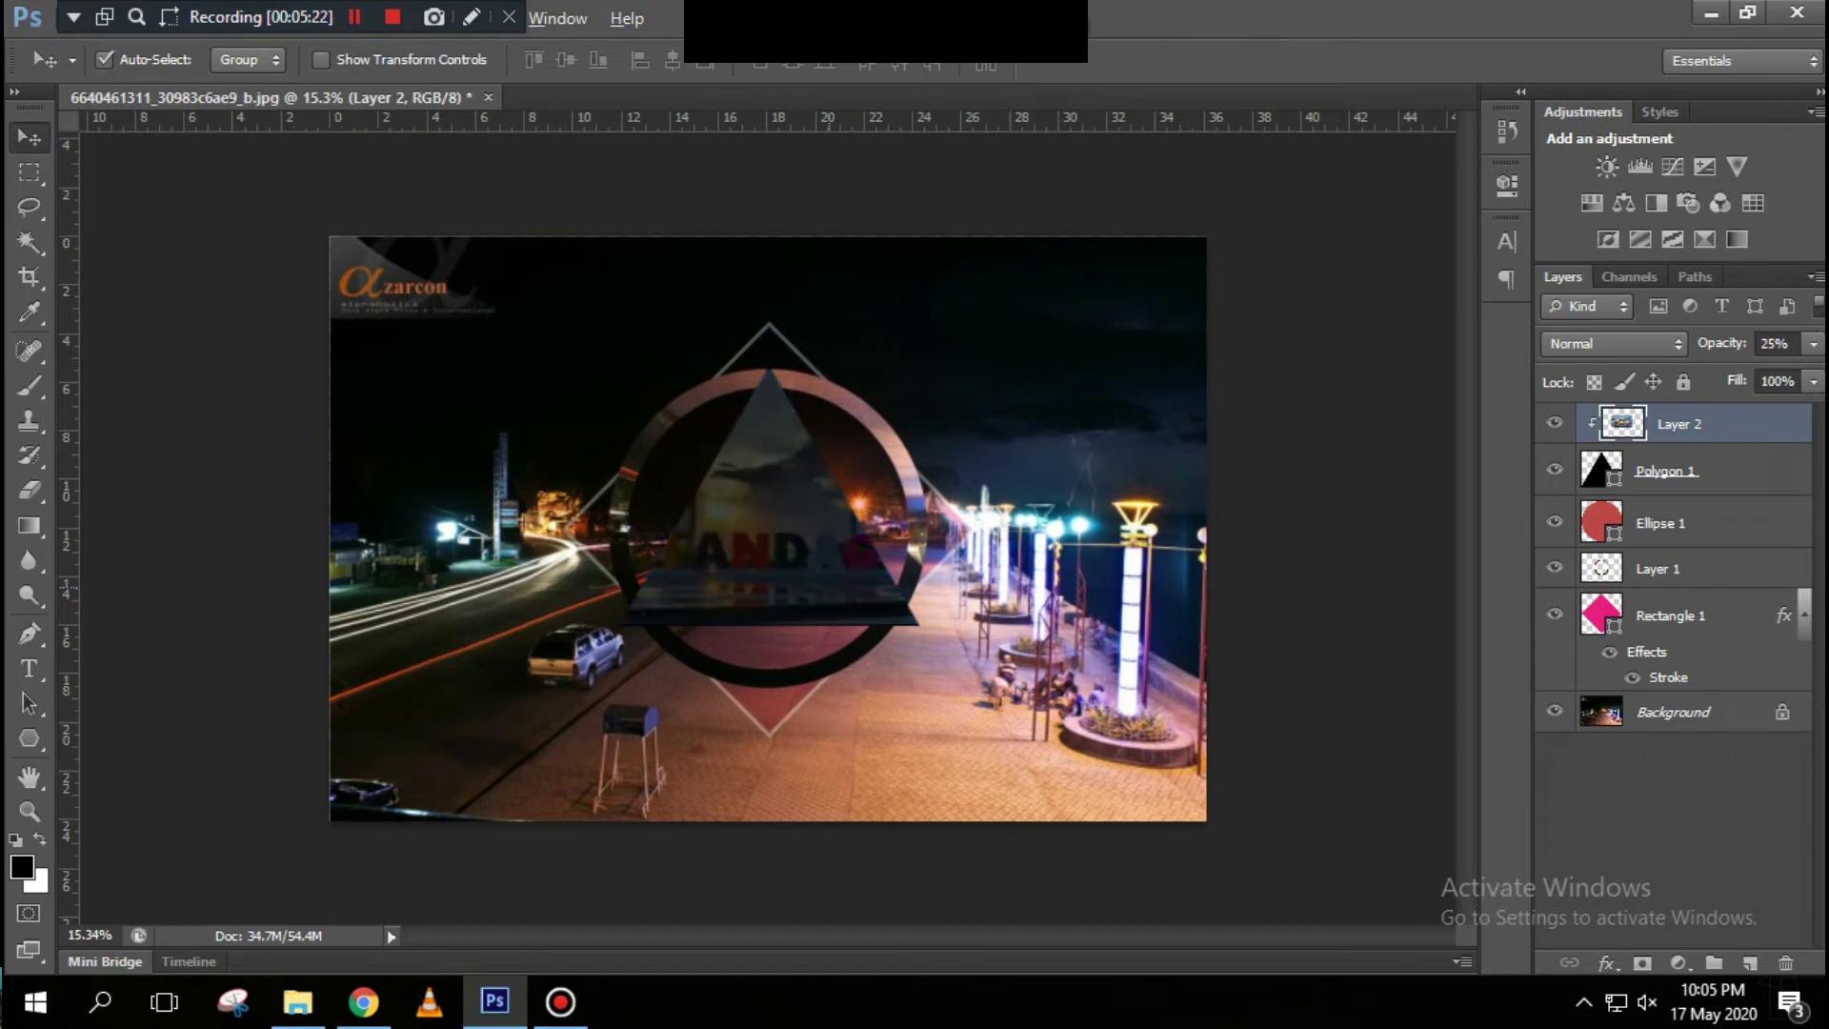
key(9)
key(9)
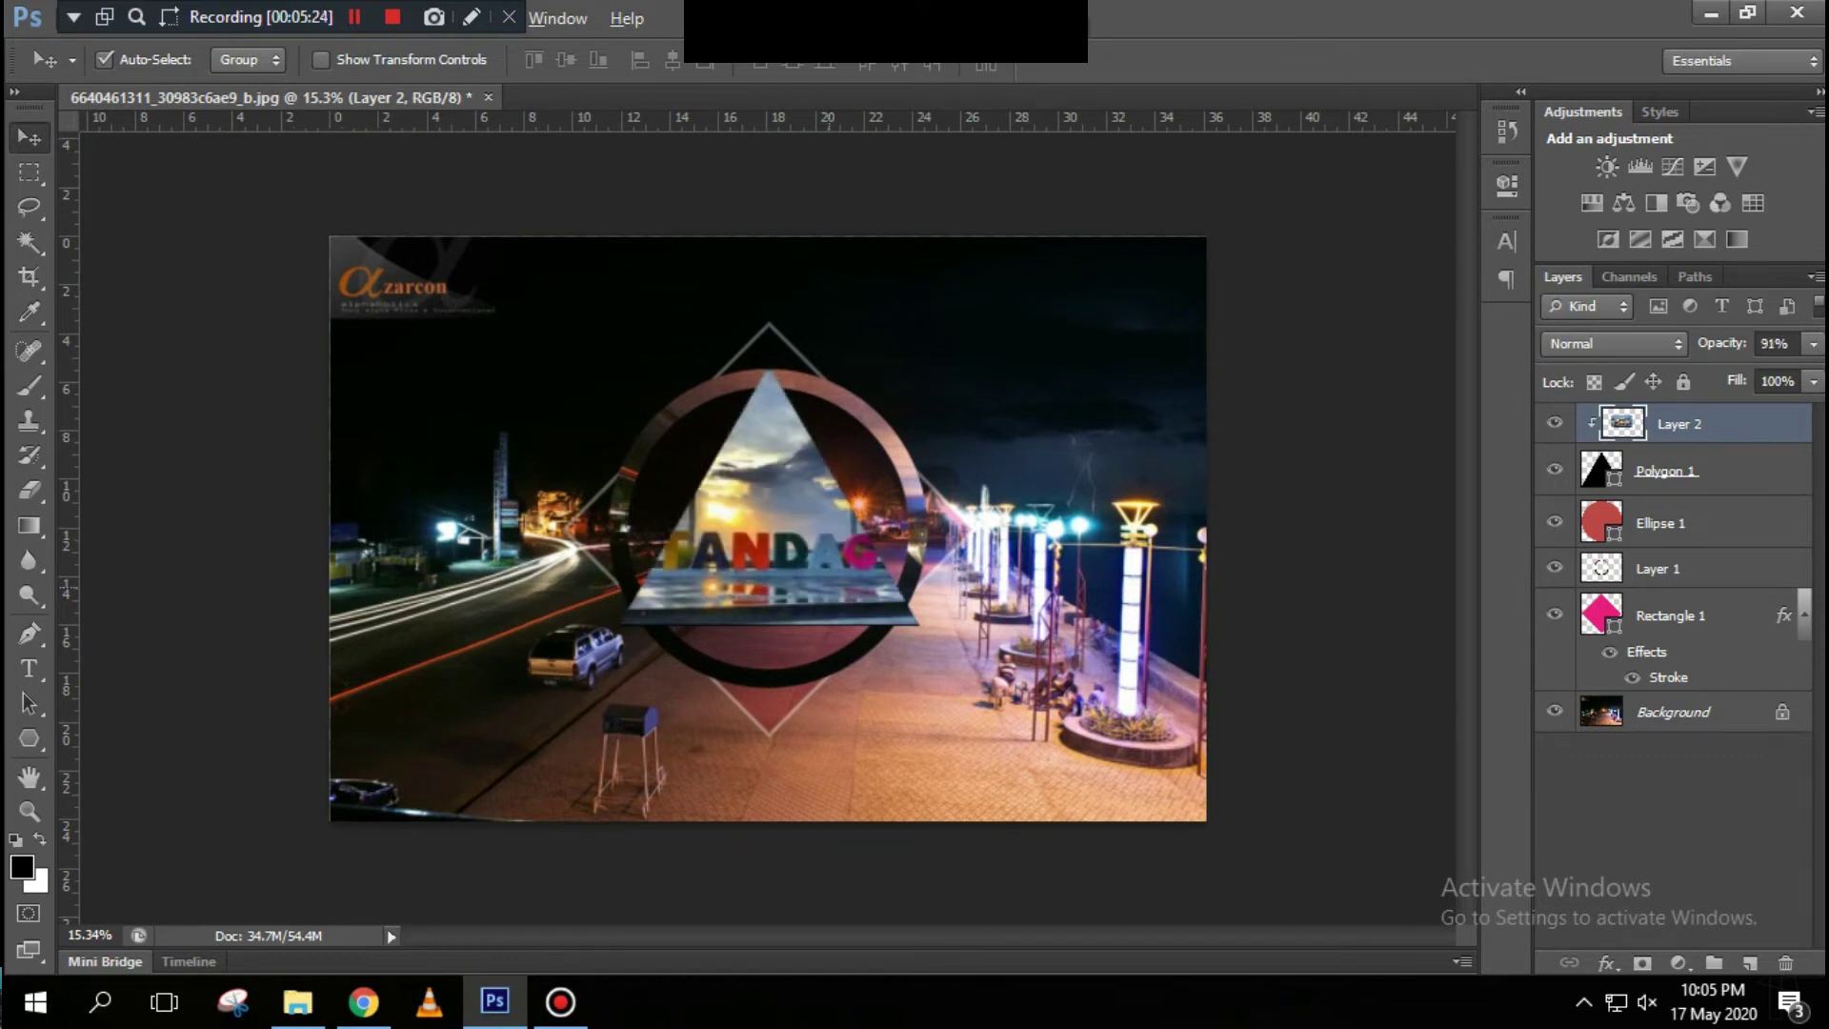
key(0)
key(0)
key(9)
key(9)
Step: Apply Levels to Layer 2 with a black input of 37 and a white input of 242
key(ctrl+l)
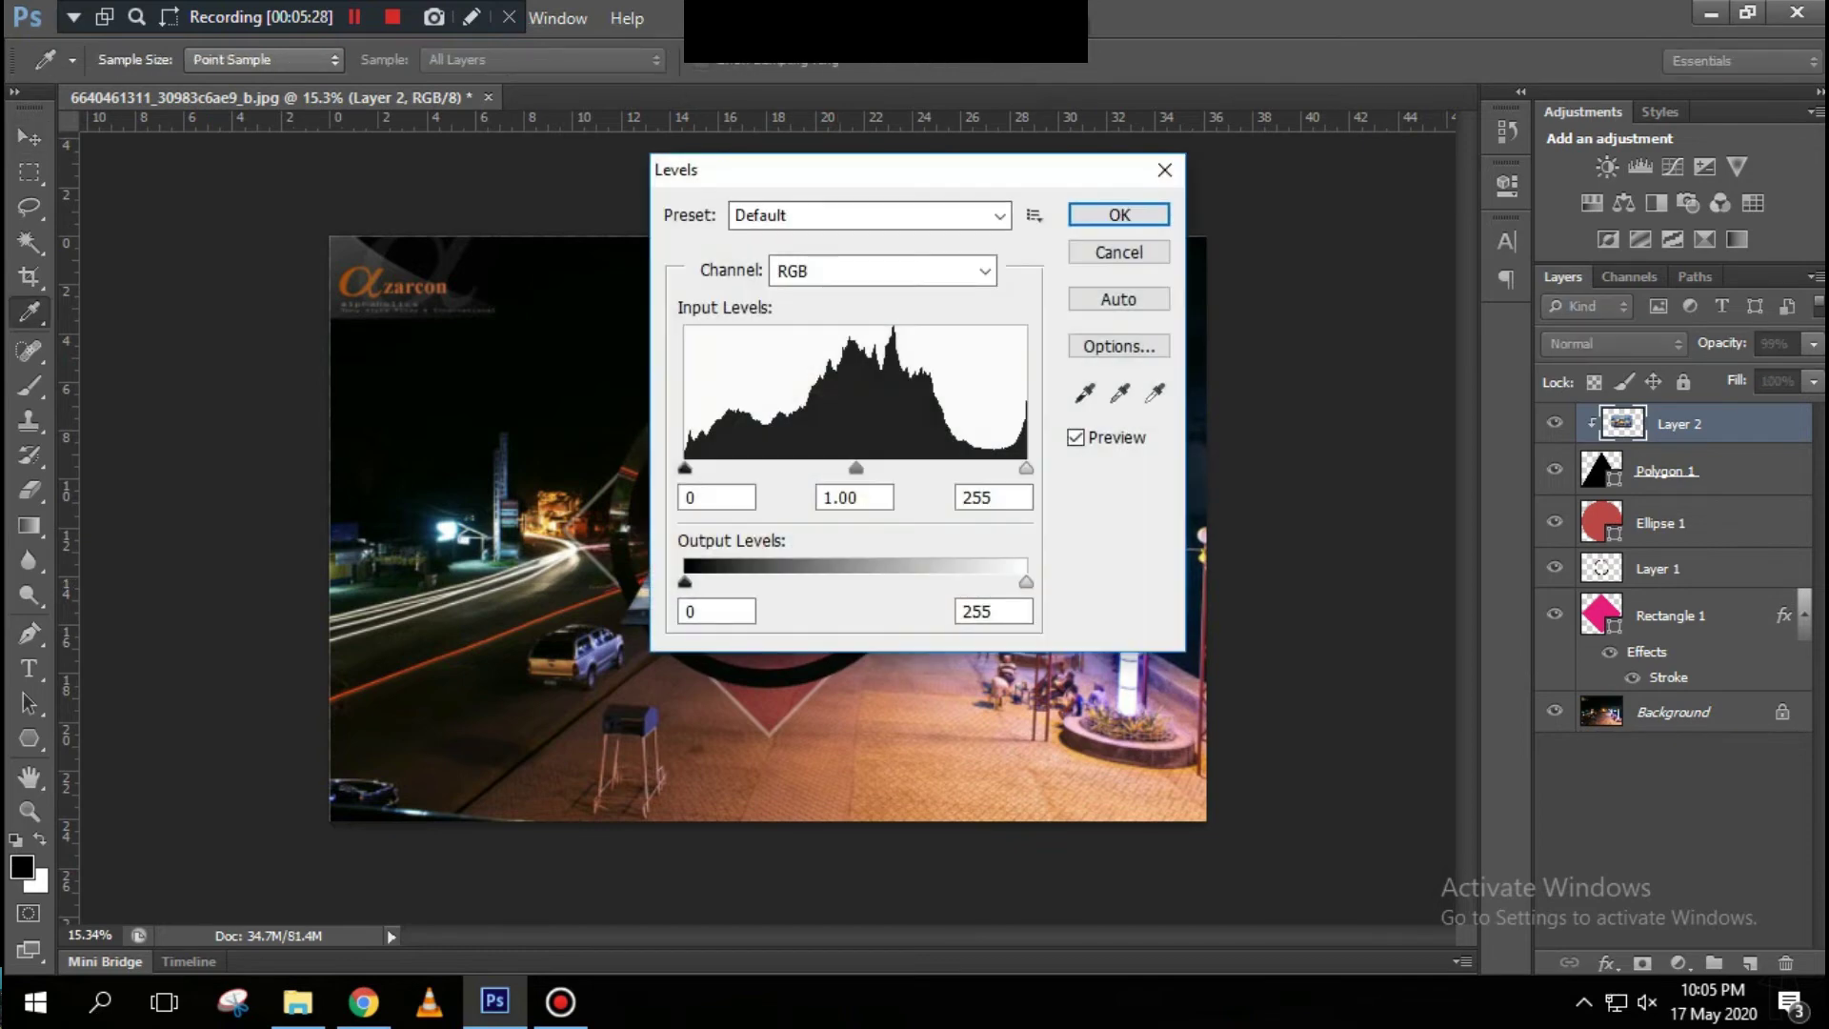
drag(879, 171, 1281, 330)
drag(1085, 627, 1121, 628)
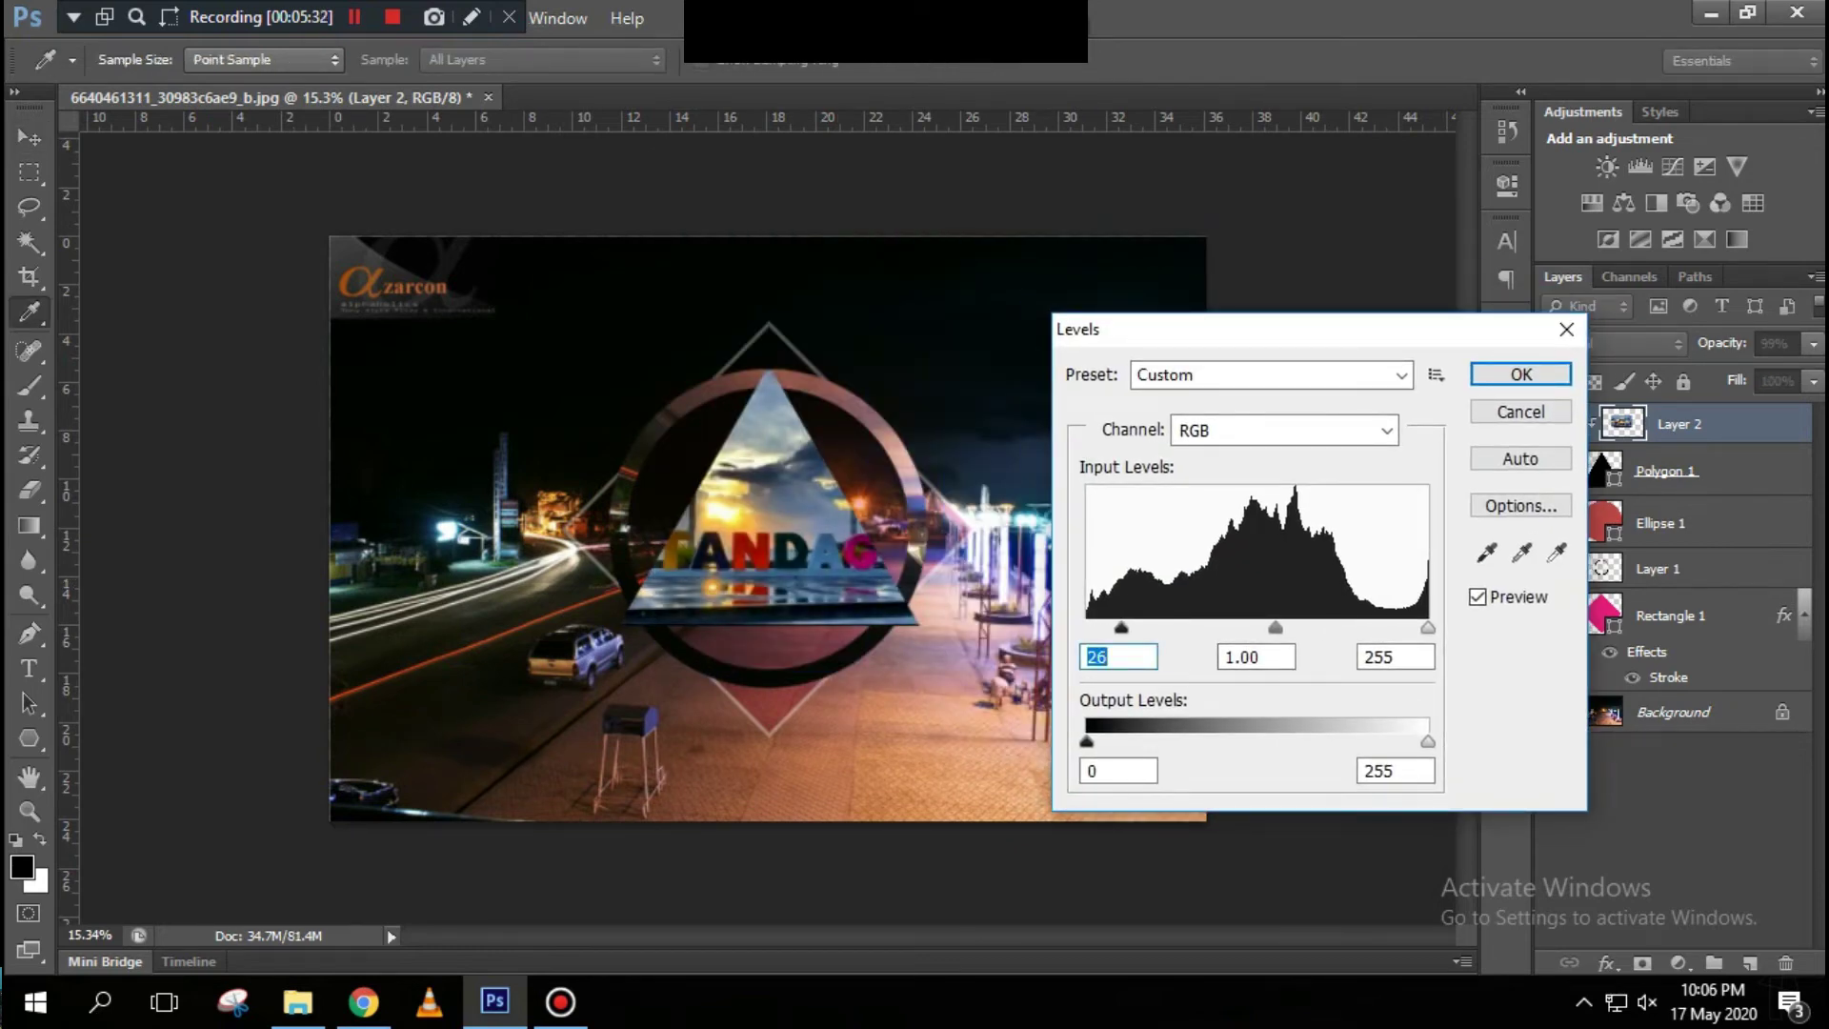
drag(1428, 627, 1411, 628)
drag(1121, 628, 1136, 628)
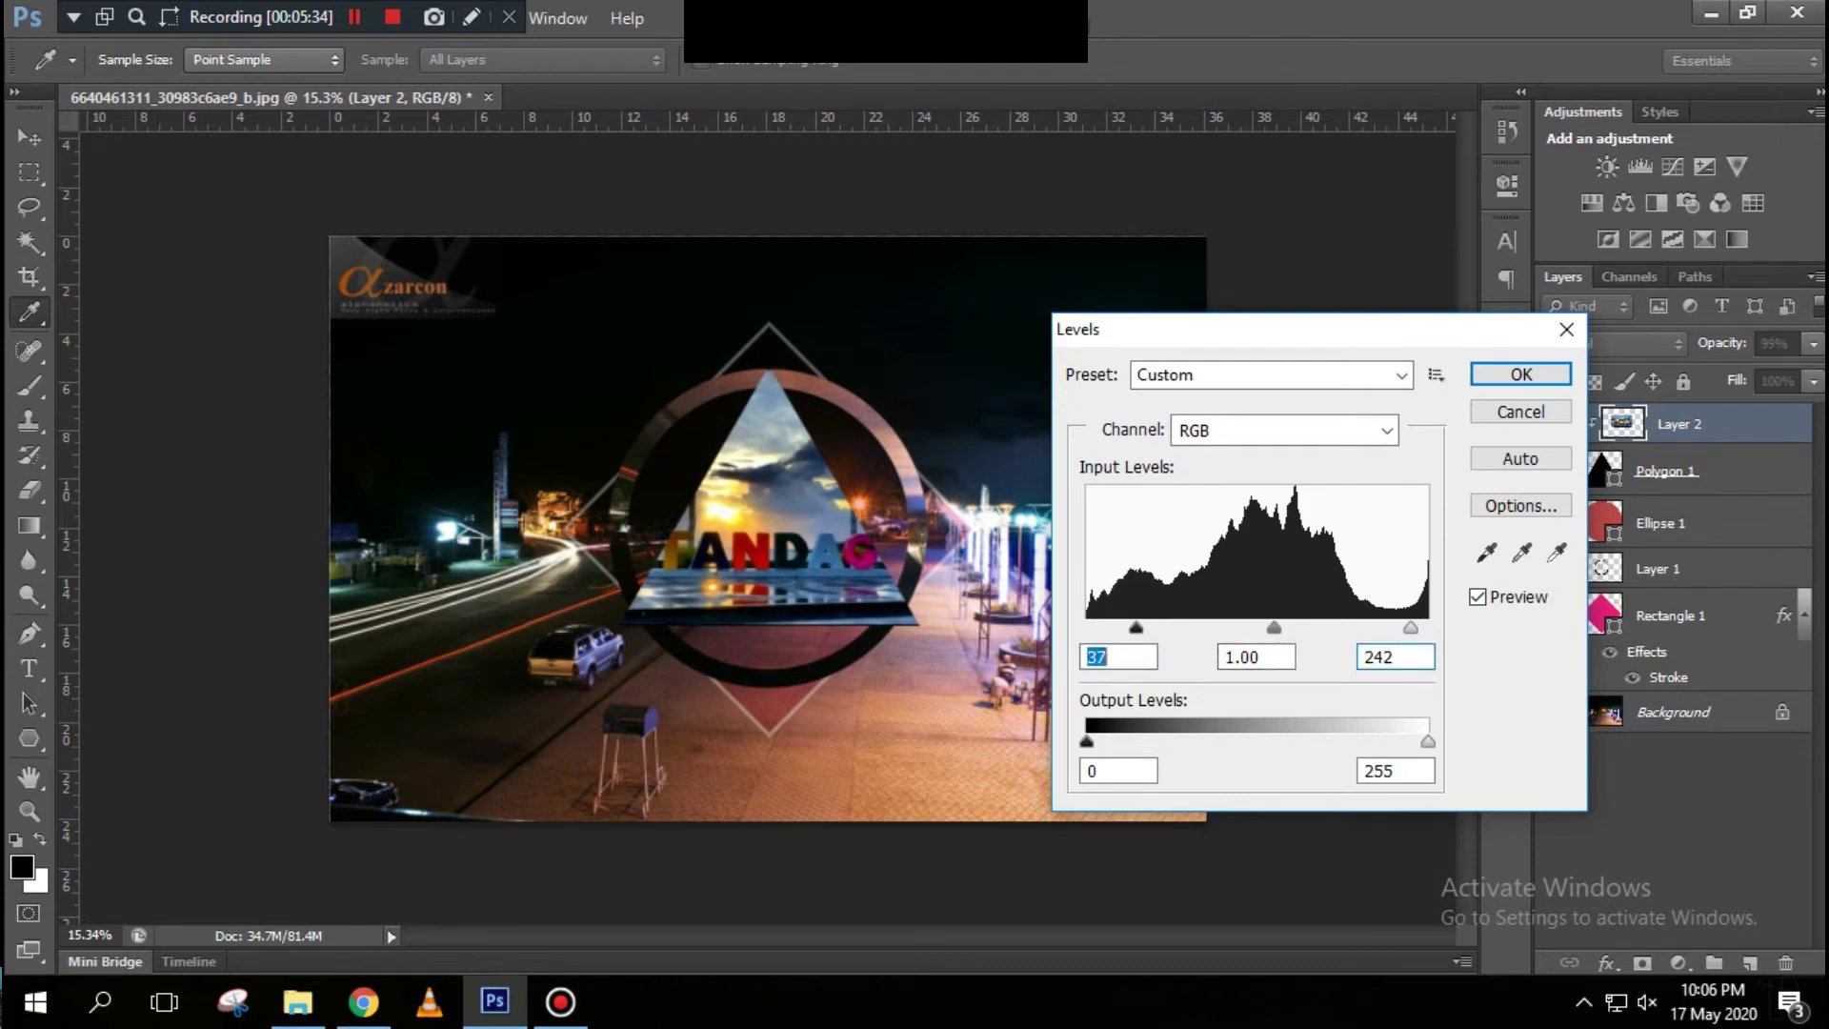
key(Return)
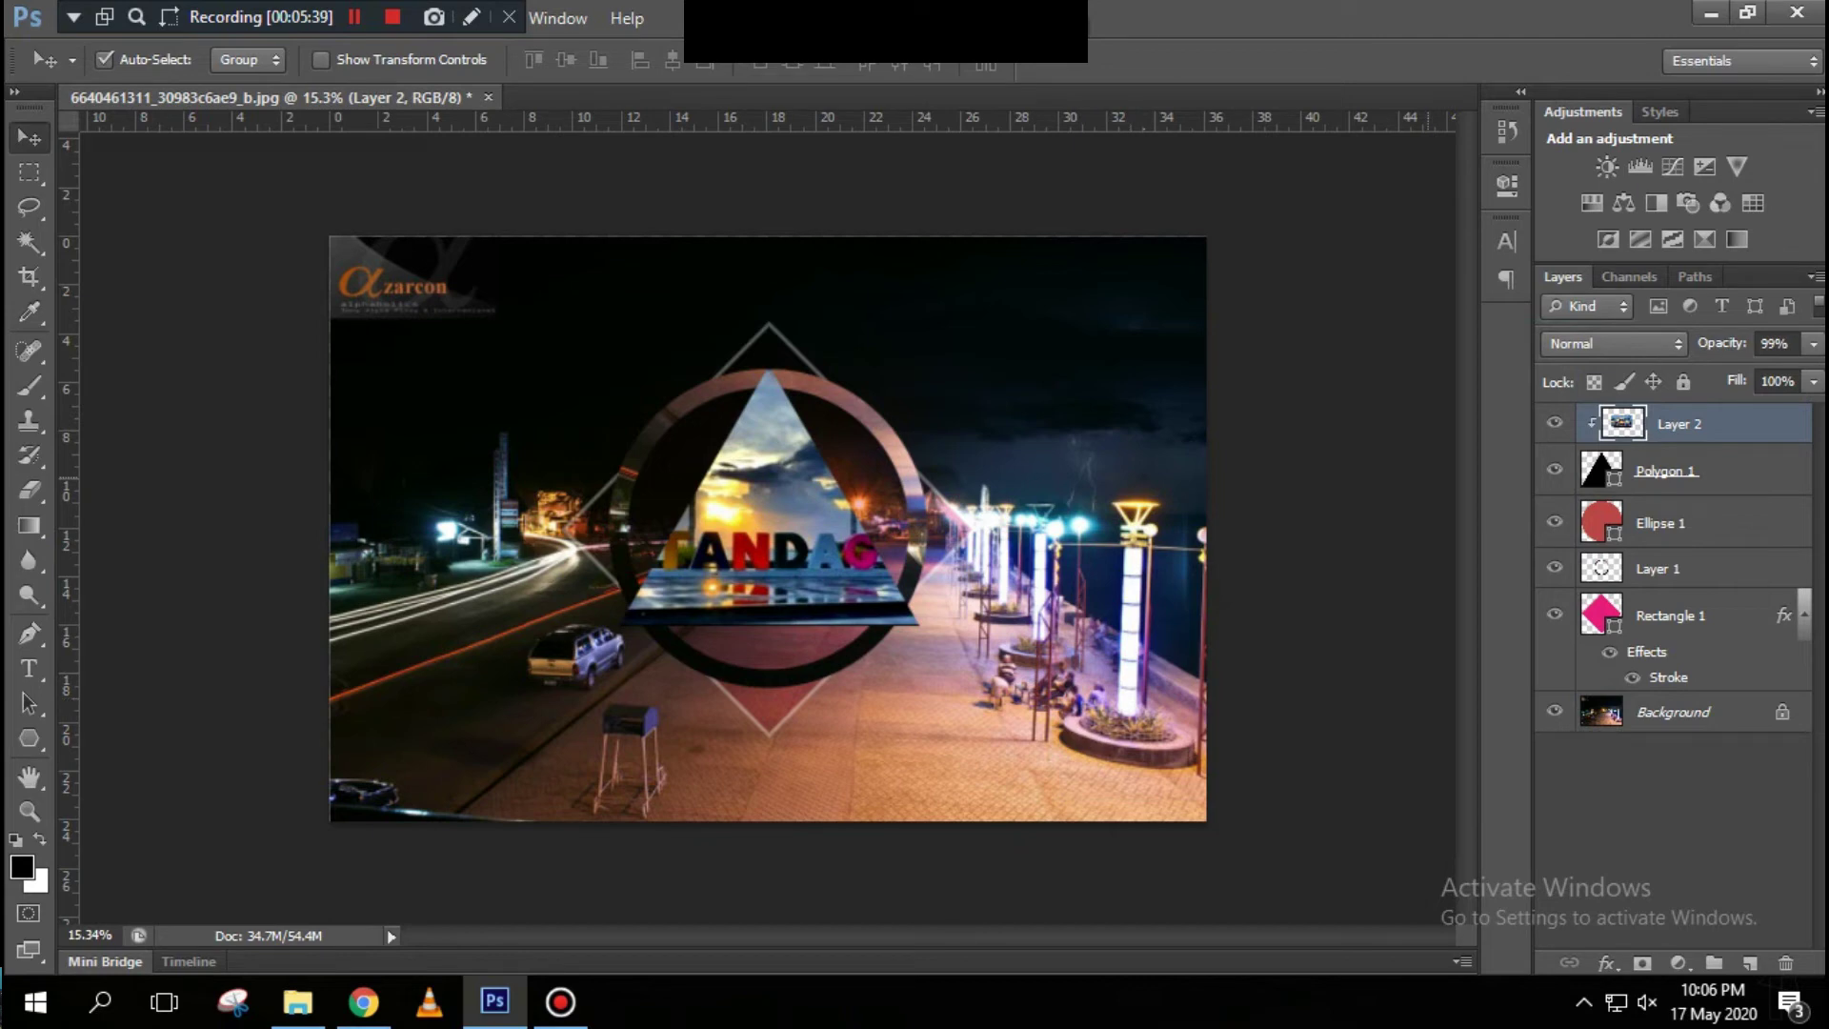
Step: Apply Curves to Layer 2, raising the Red channel from input 106 to output 139
key(ctrl+m)
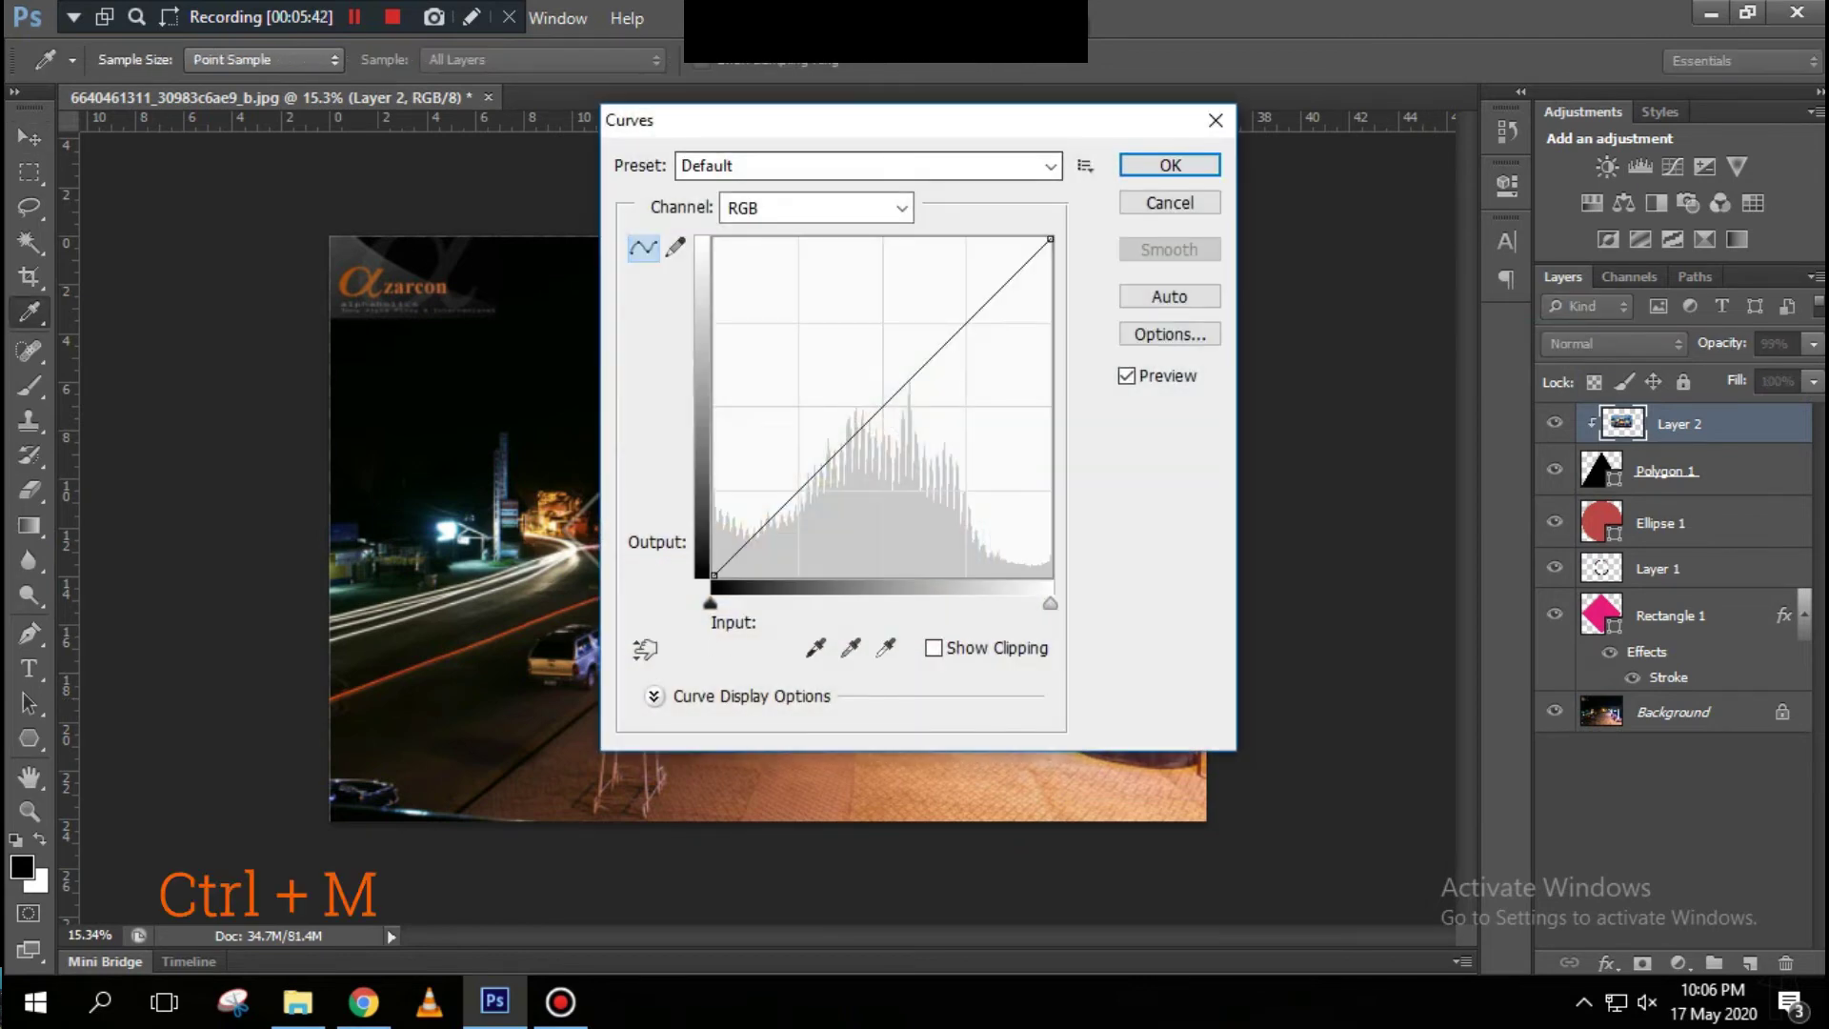
drag(905, 135, 1421, 264)
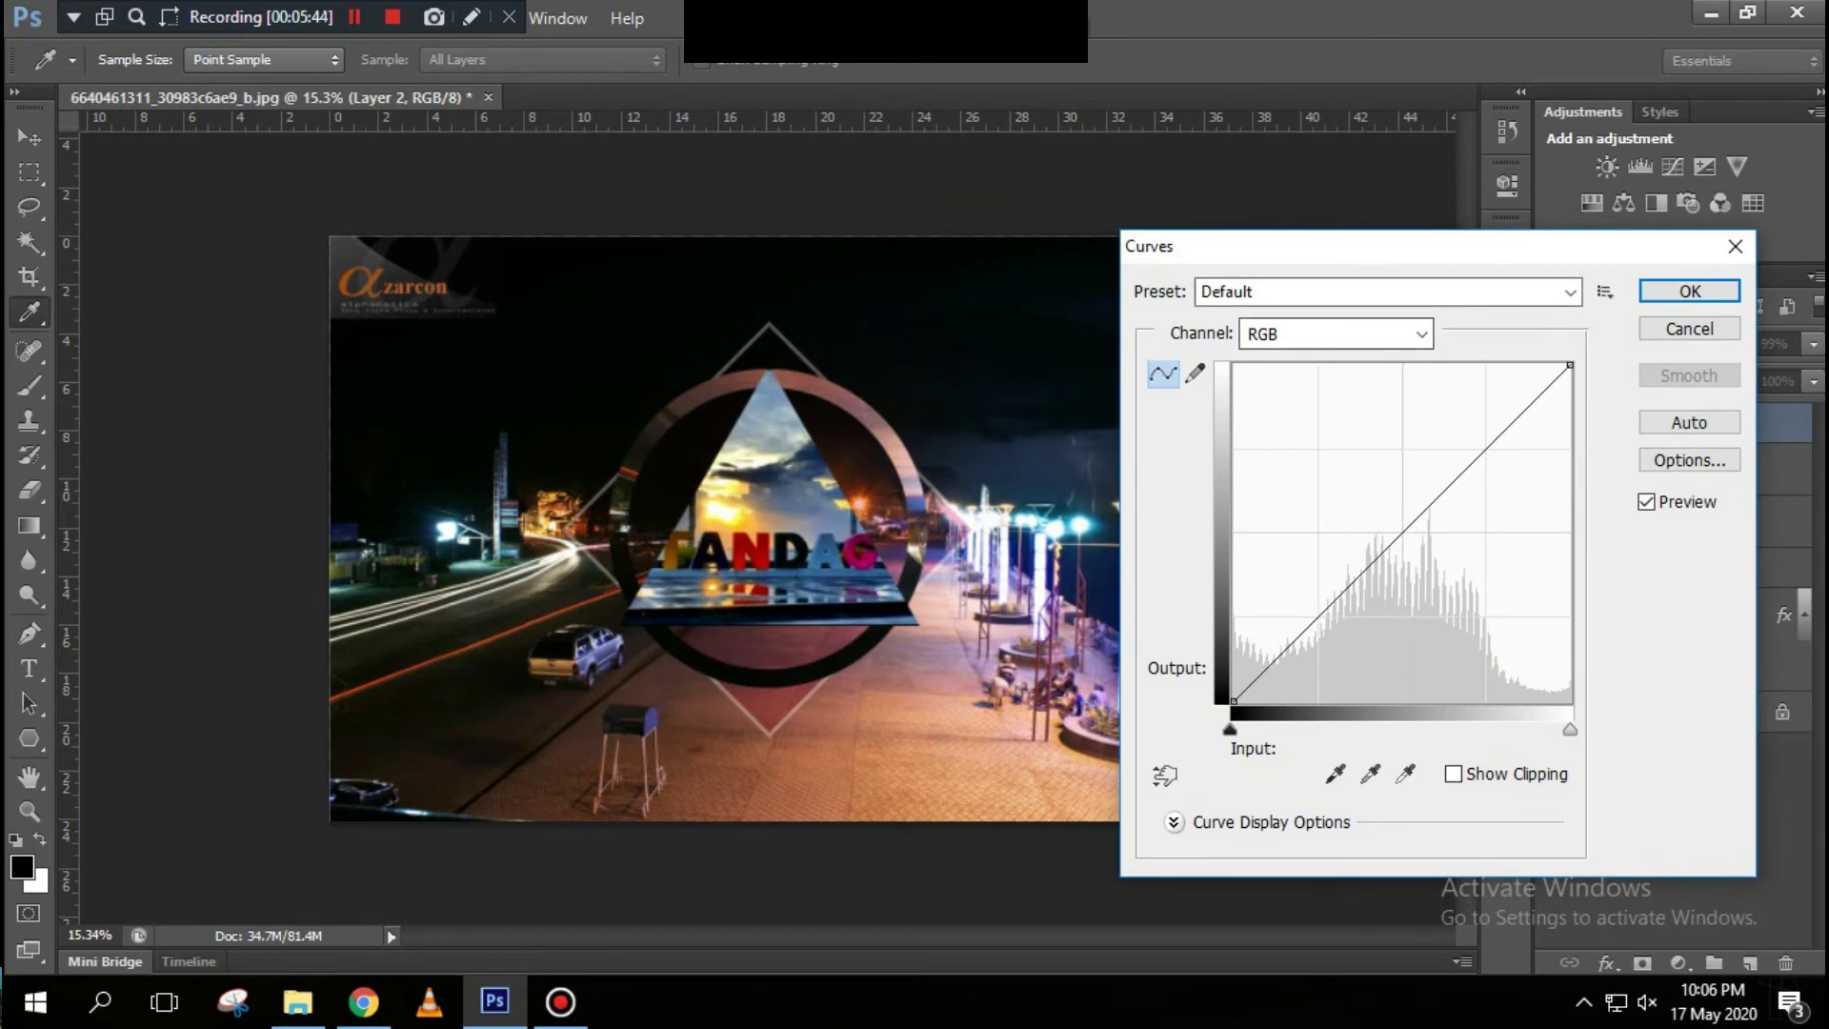
click(1334, 334)
click(1259, 382)
drag(1392, 542, 1371, 510)
key(v)
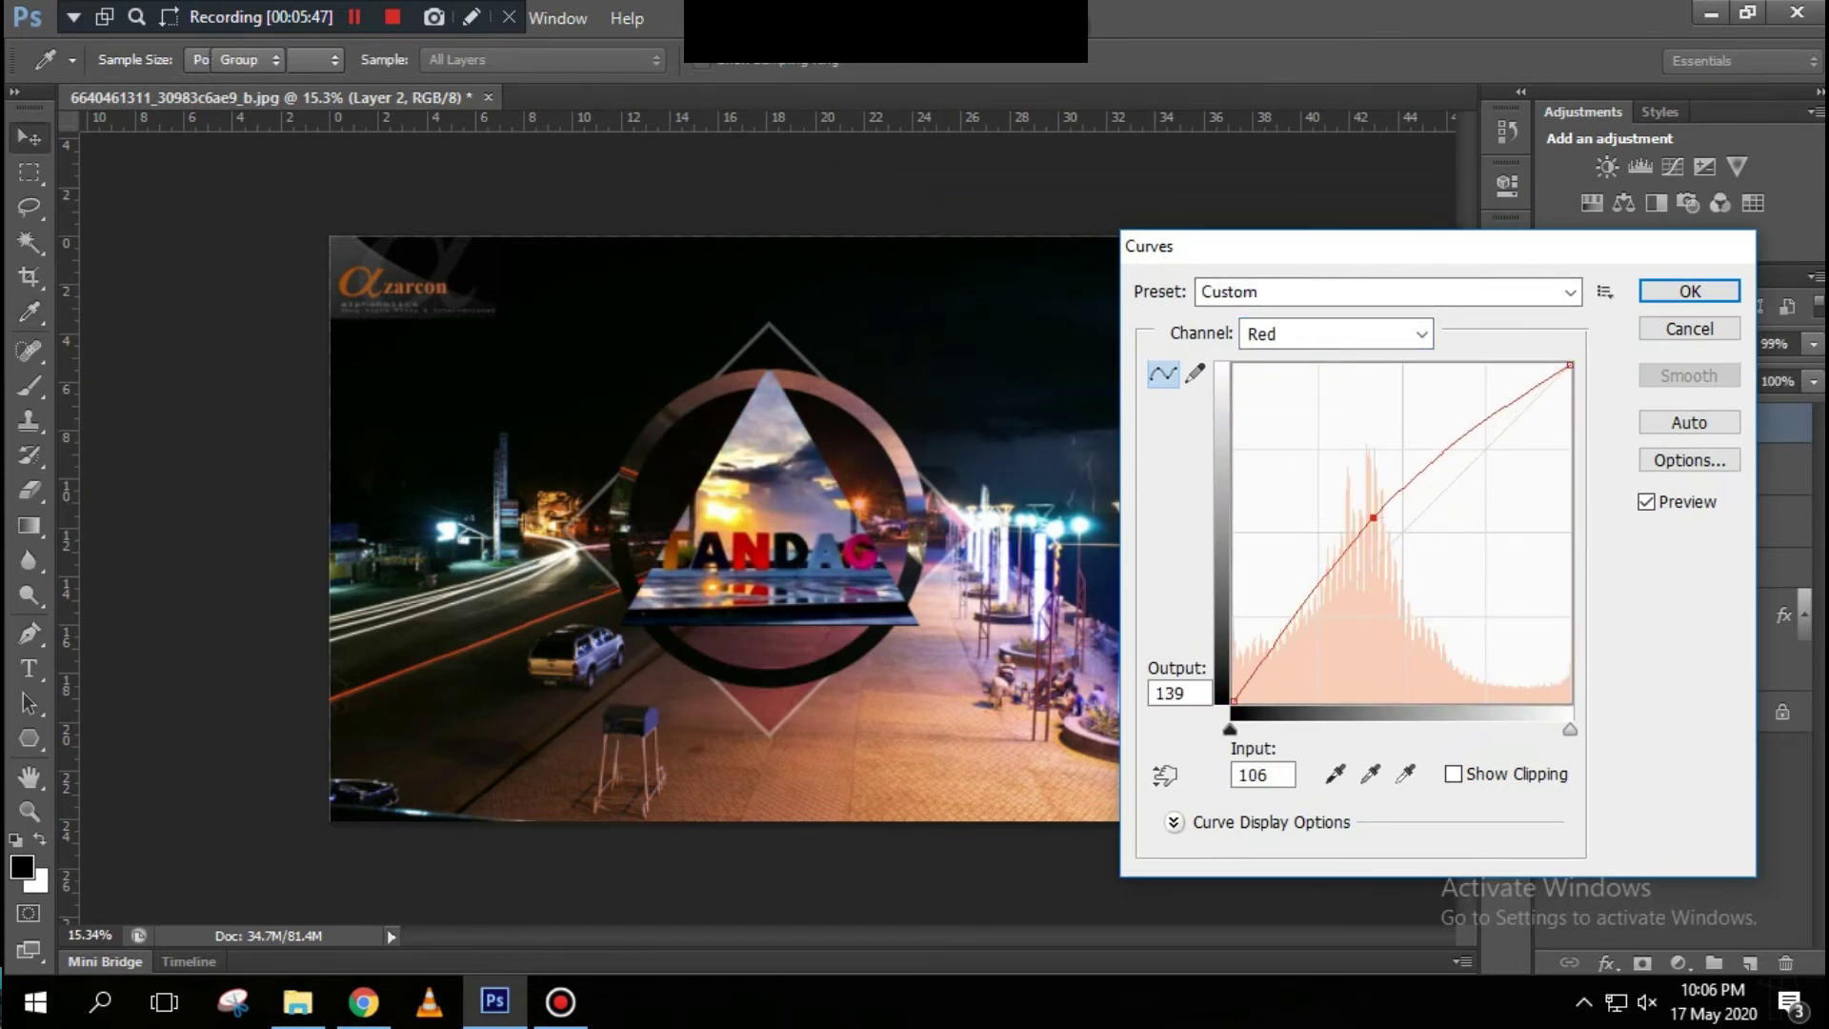
key(Return)
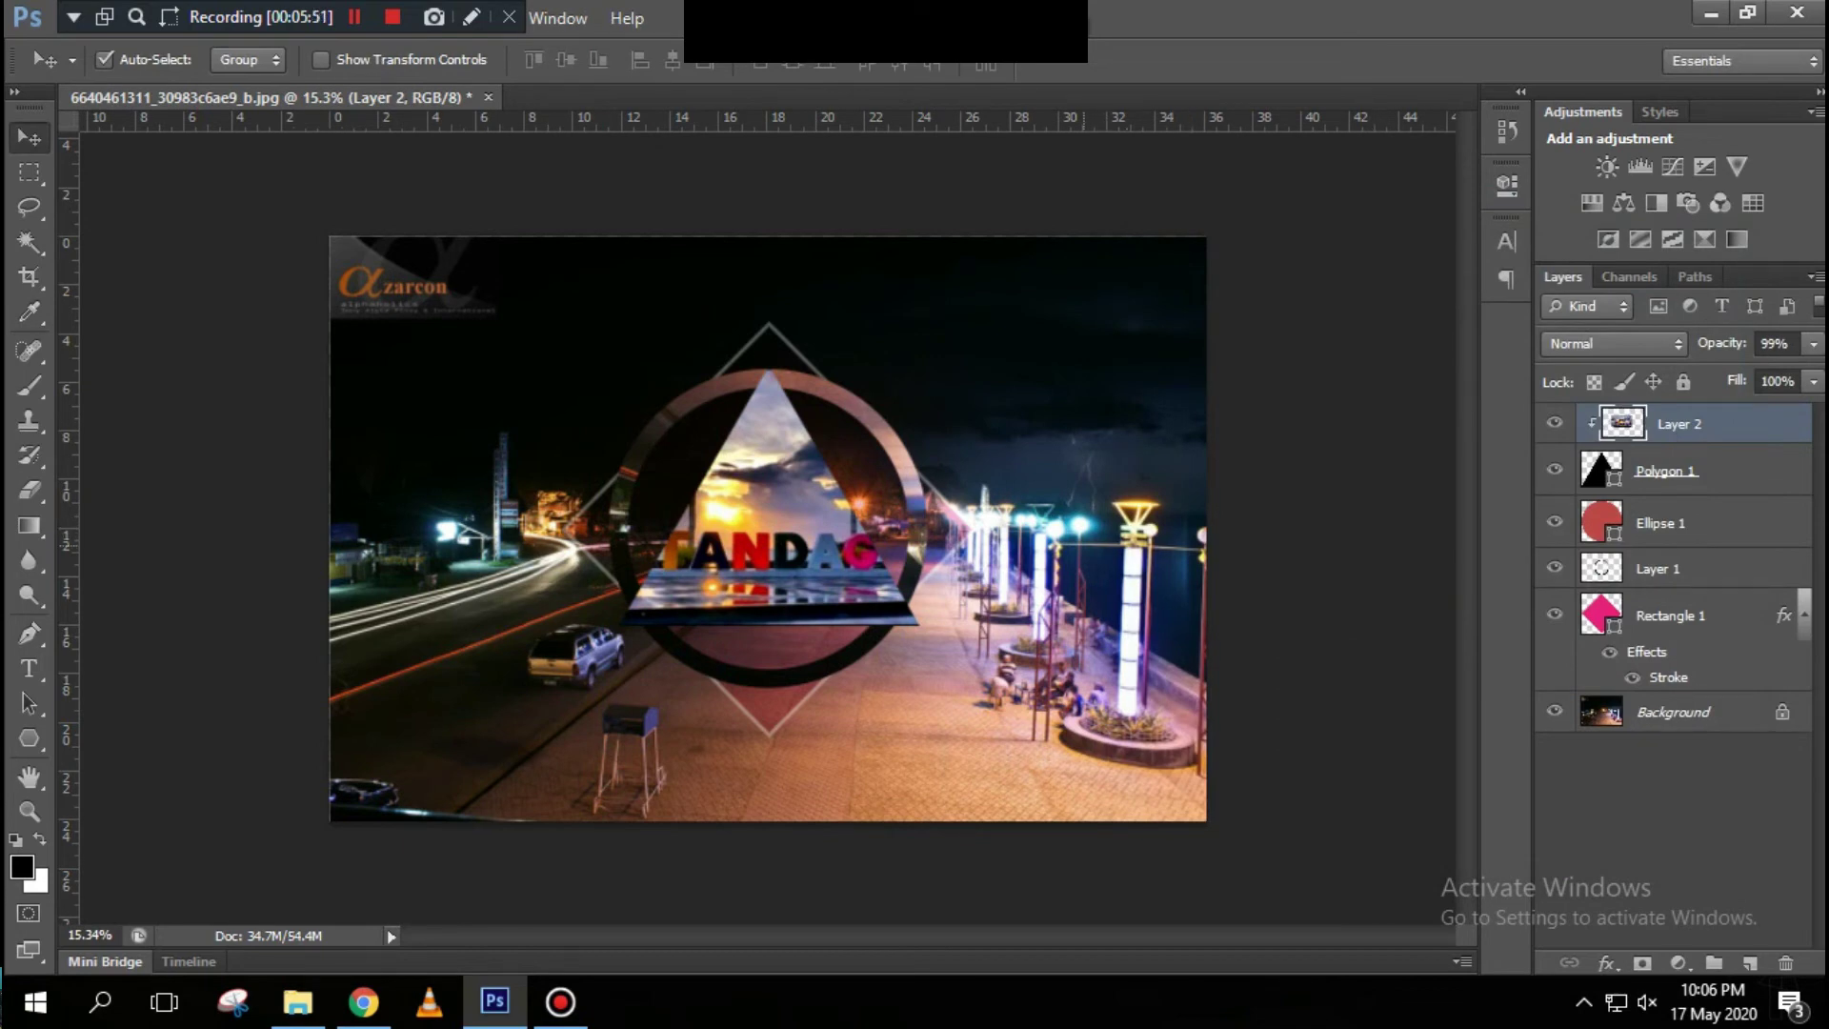
Step: Save the layered document in Photoshop (PSD) format as "tandag background" in the Background folder, accepting the format options
key(ctrl+shift+s)
key(Return)
key(ctrl+s)
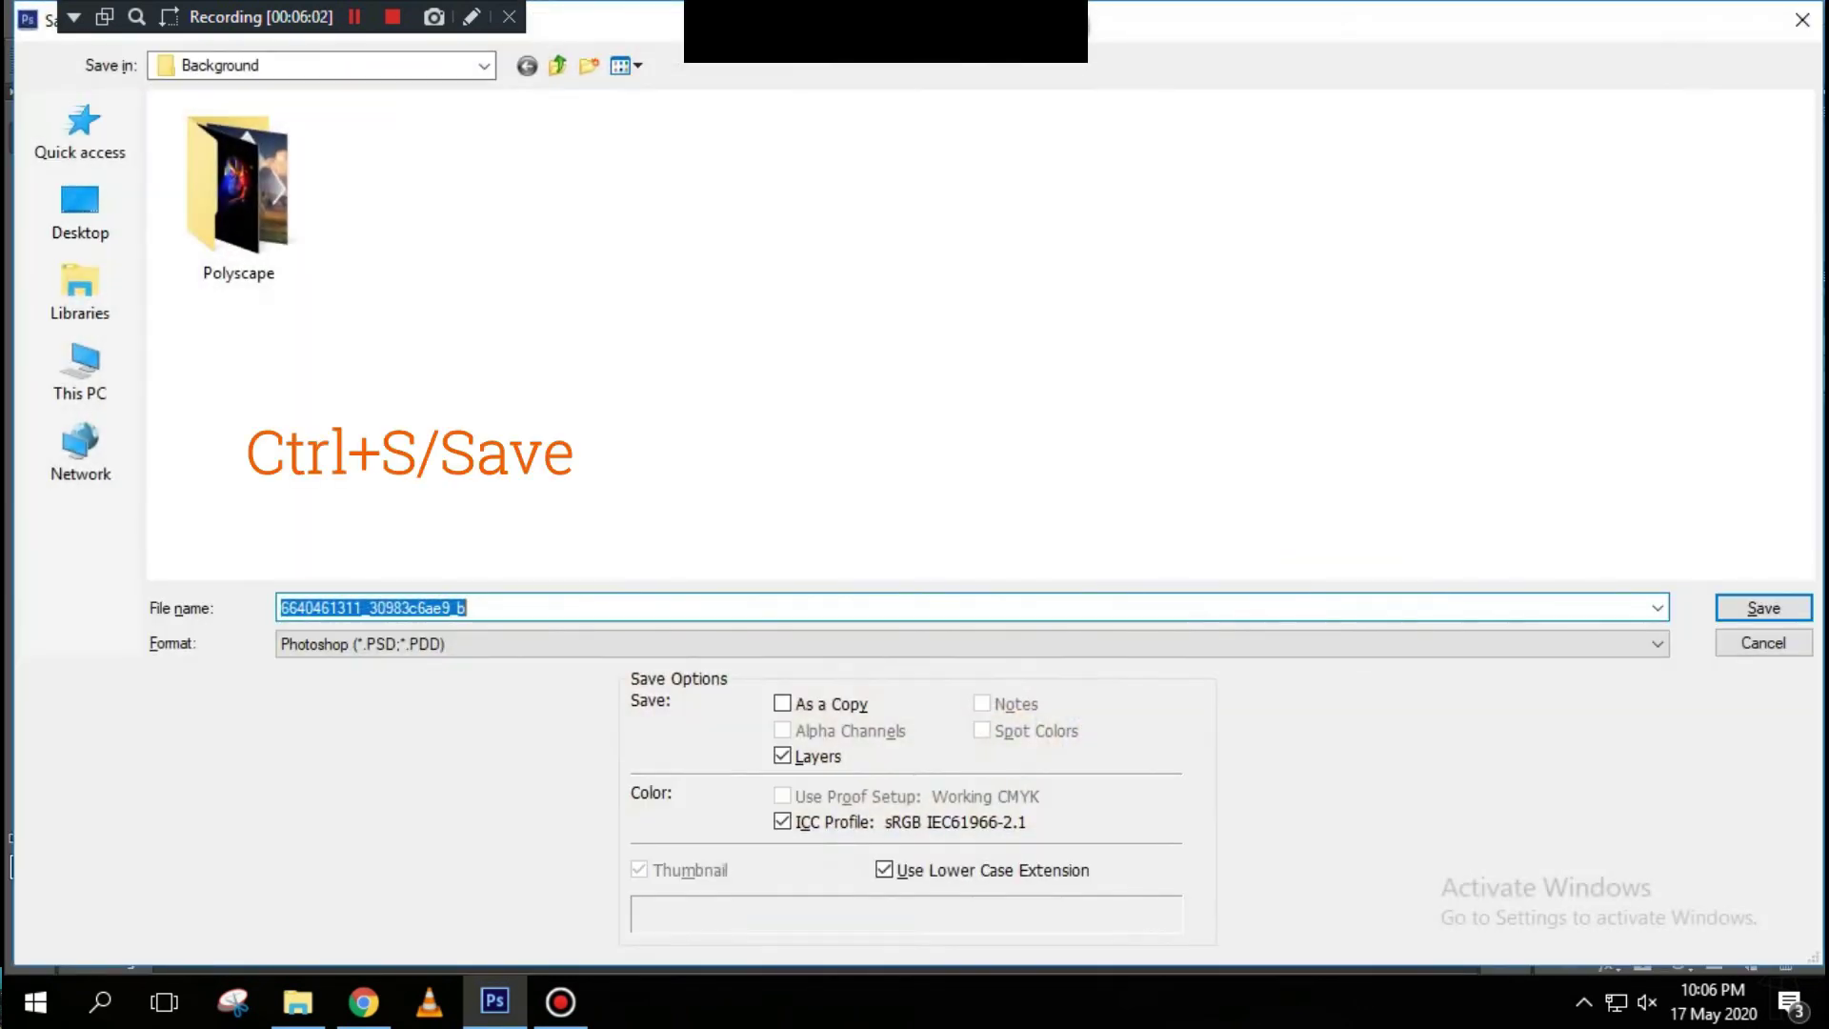
text(tanda)
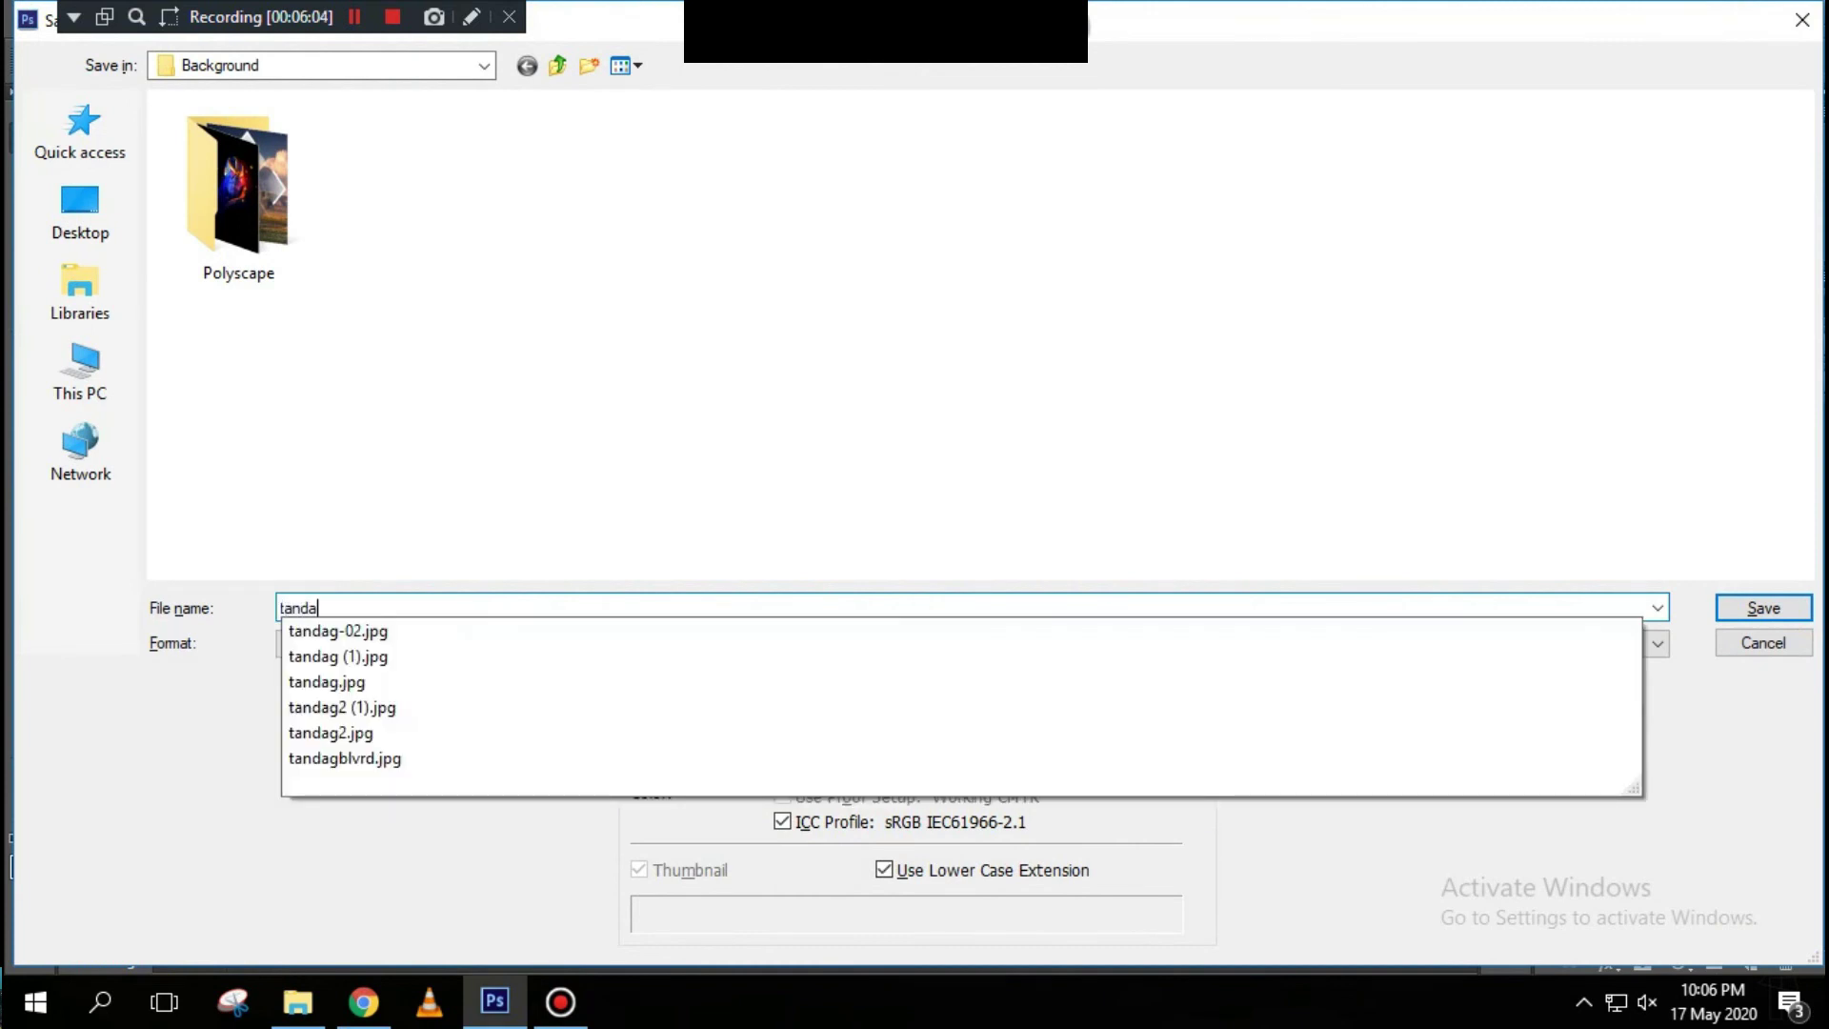
text(g background)
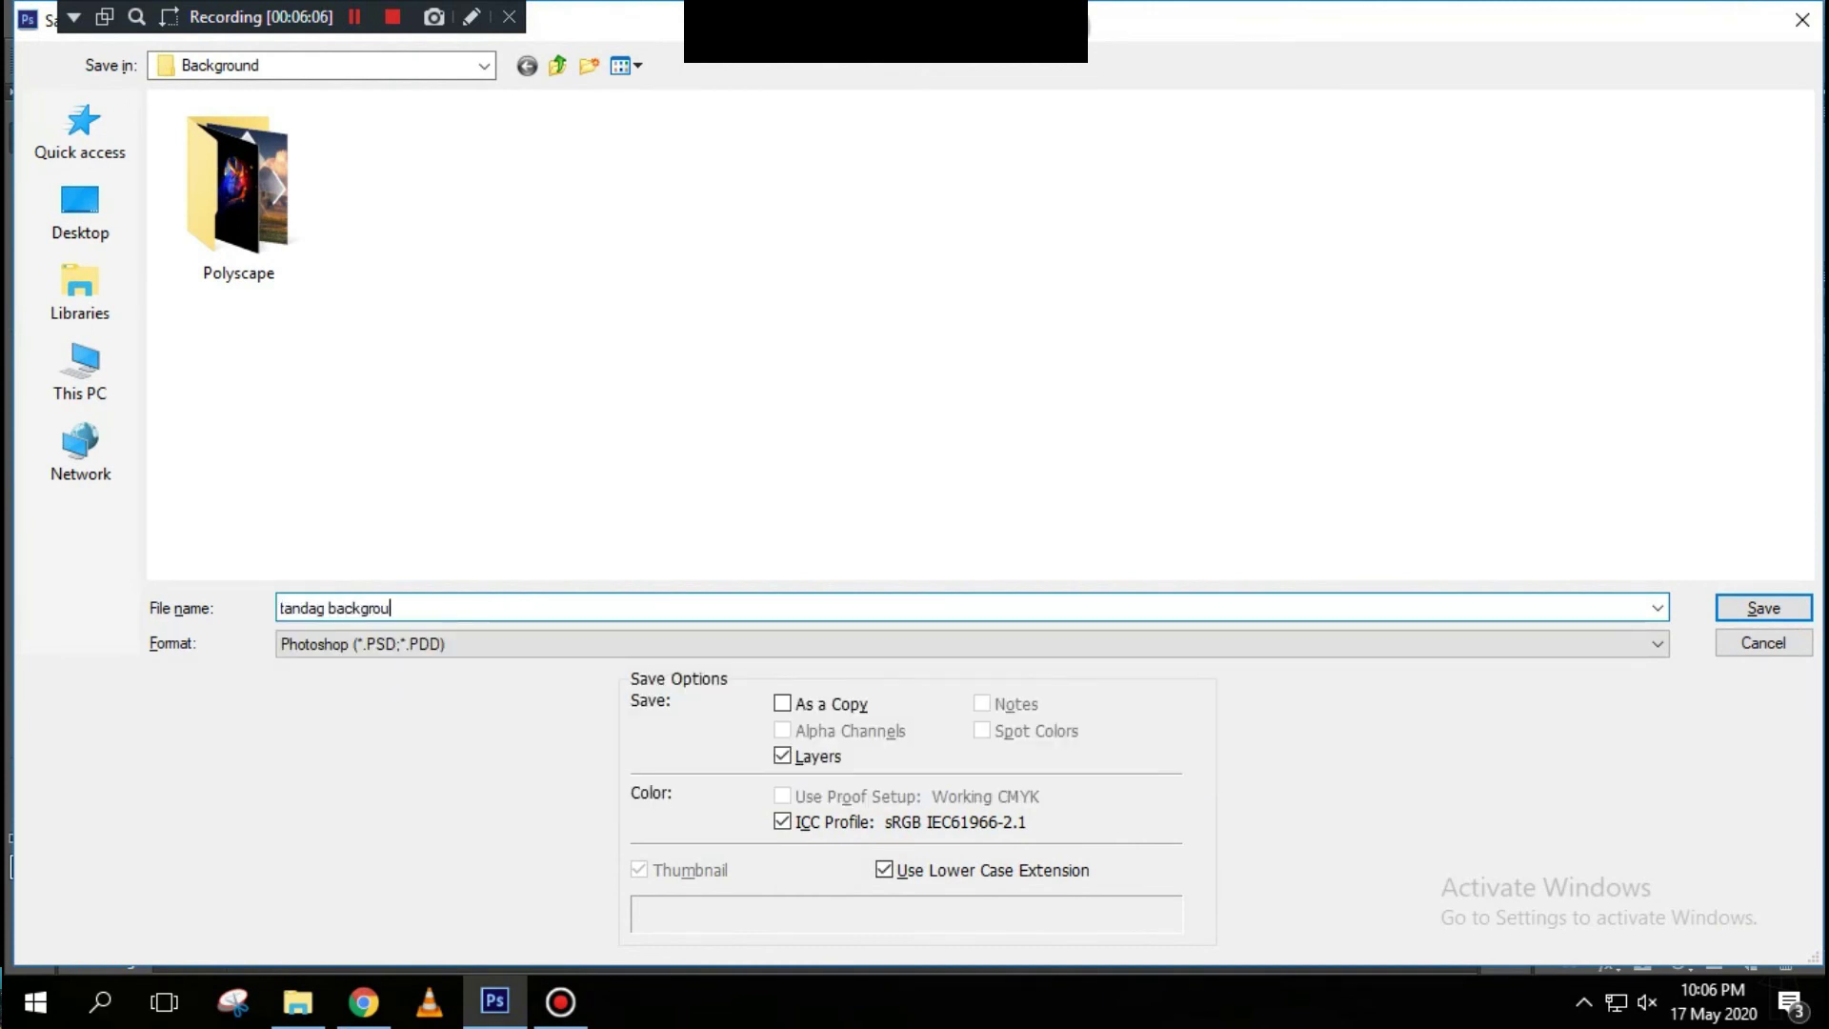
key(Return)
key(Return)
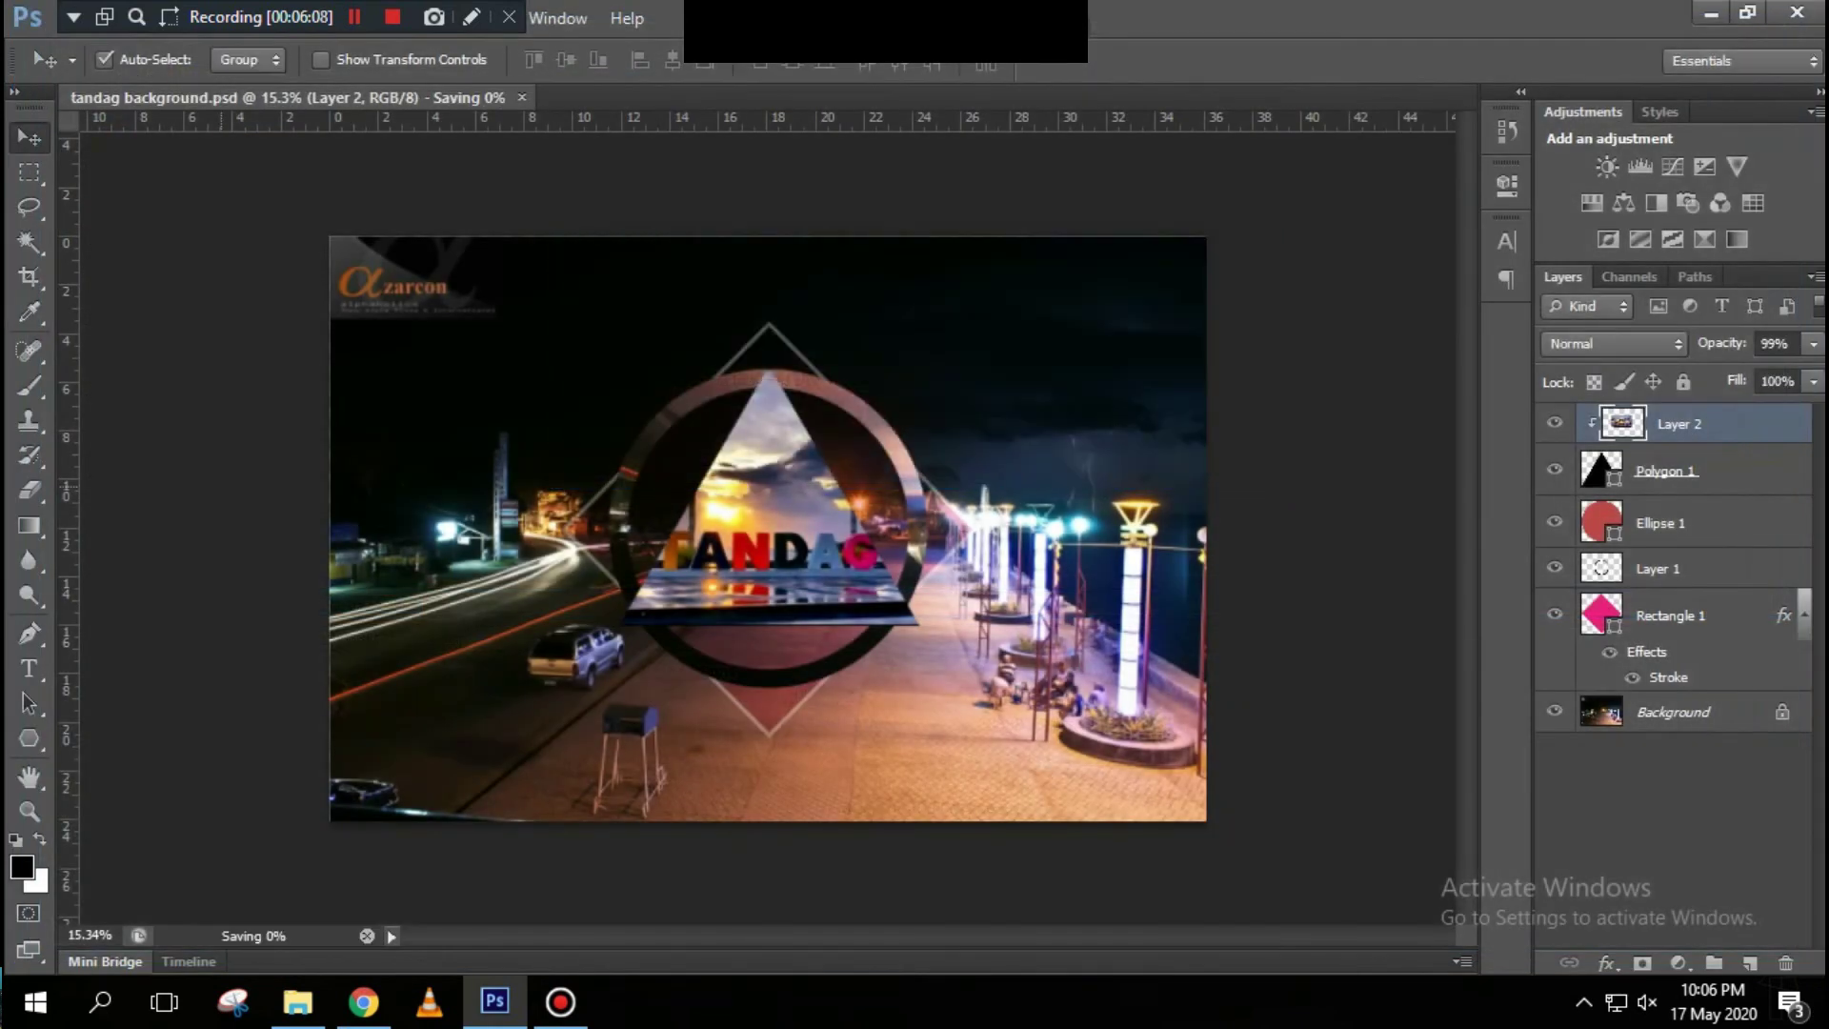
Step: Save a JPEG version of the image as "tandag background" in the Background folder and close the document
key(ctrl+shift+s)
key(Return)
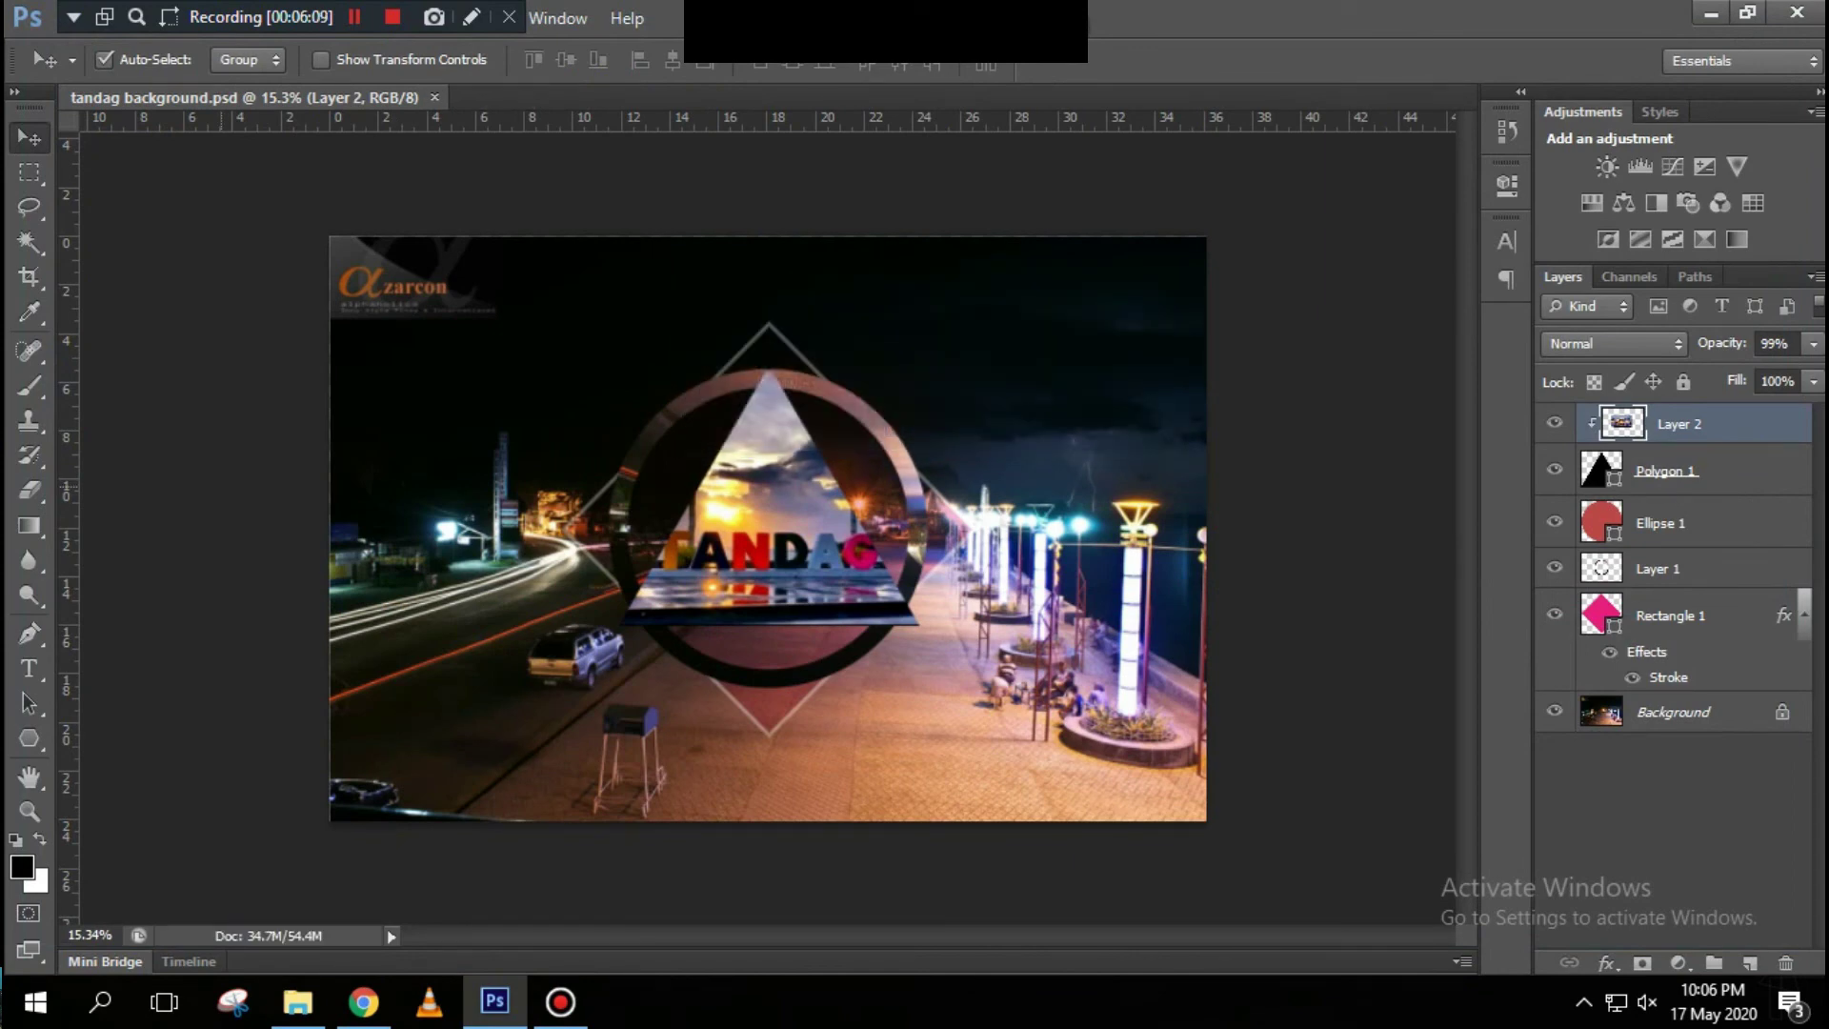
key(ctrl+shift+s)
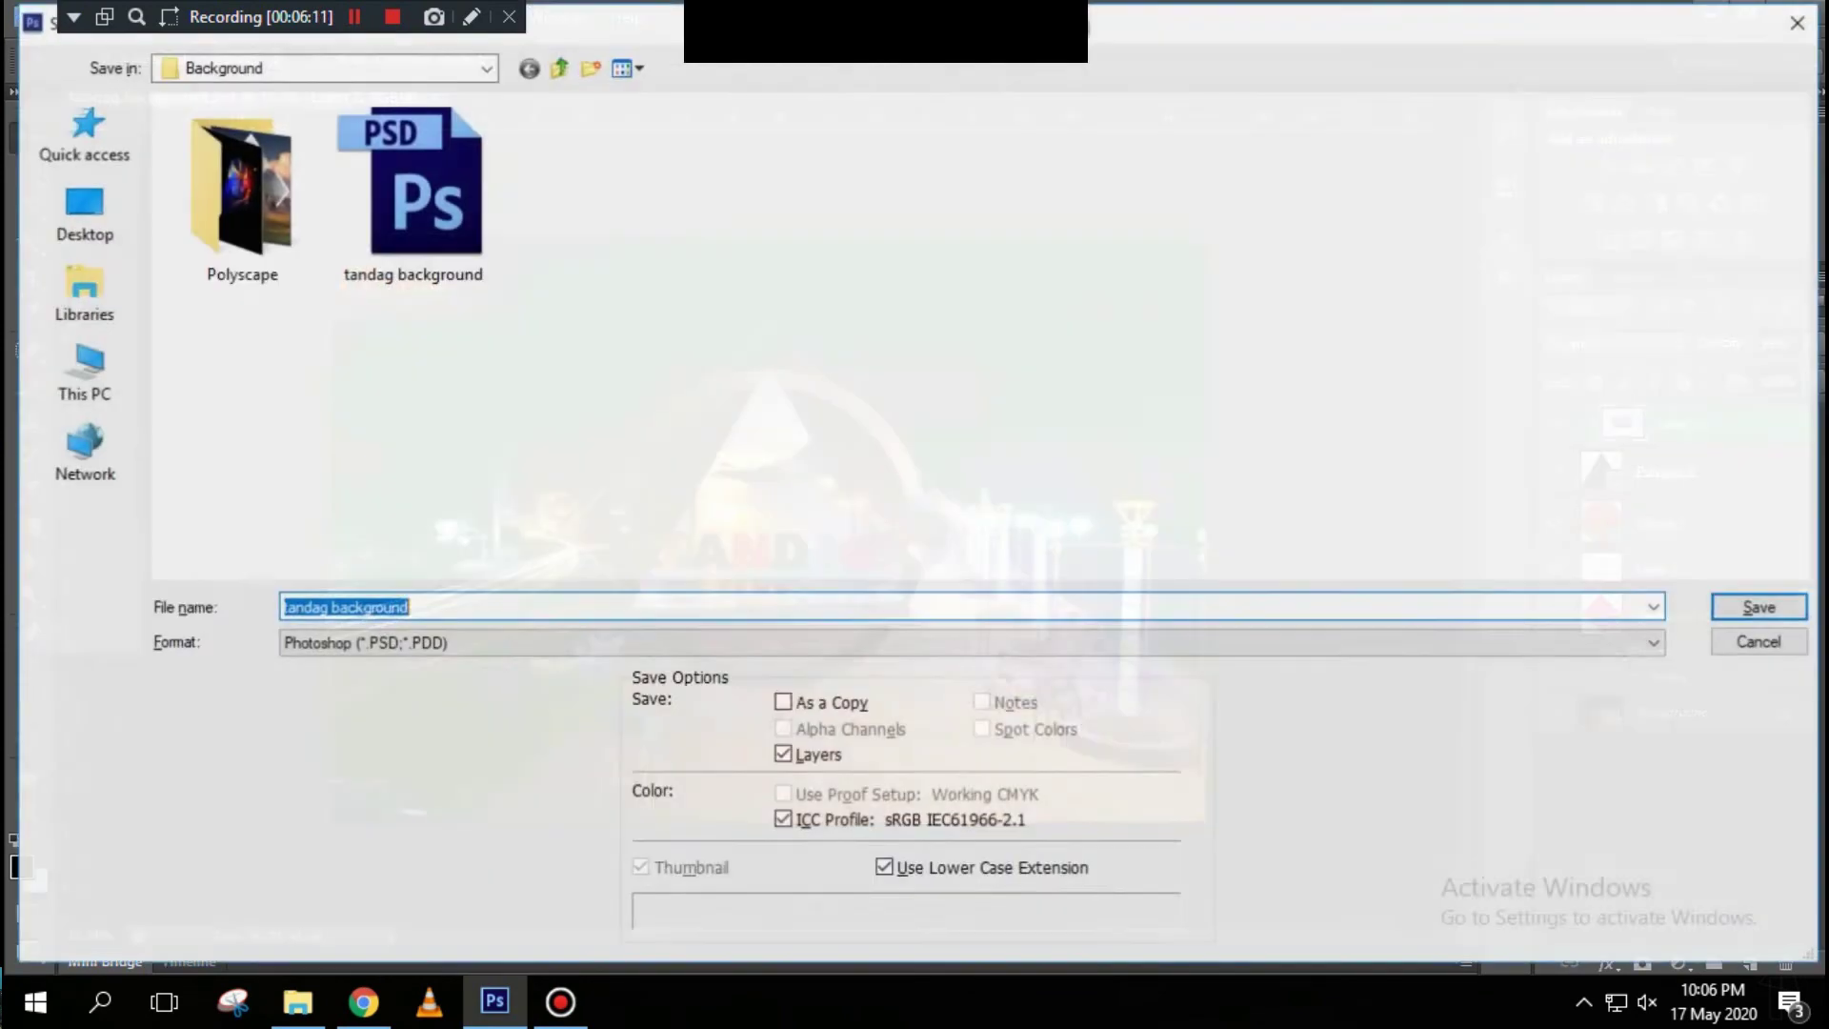
key(Tab)
key(j)
key(Return)
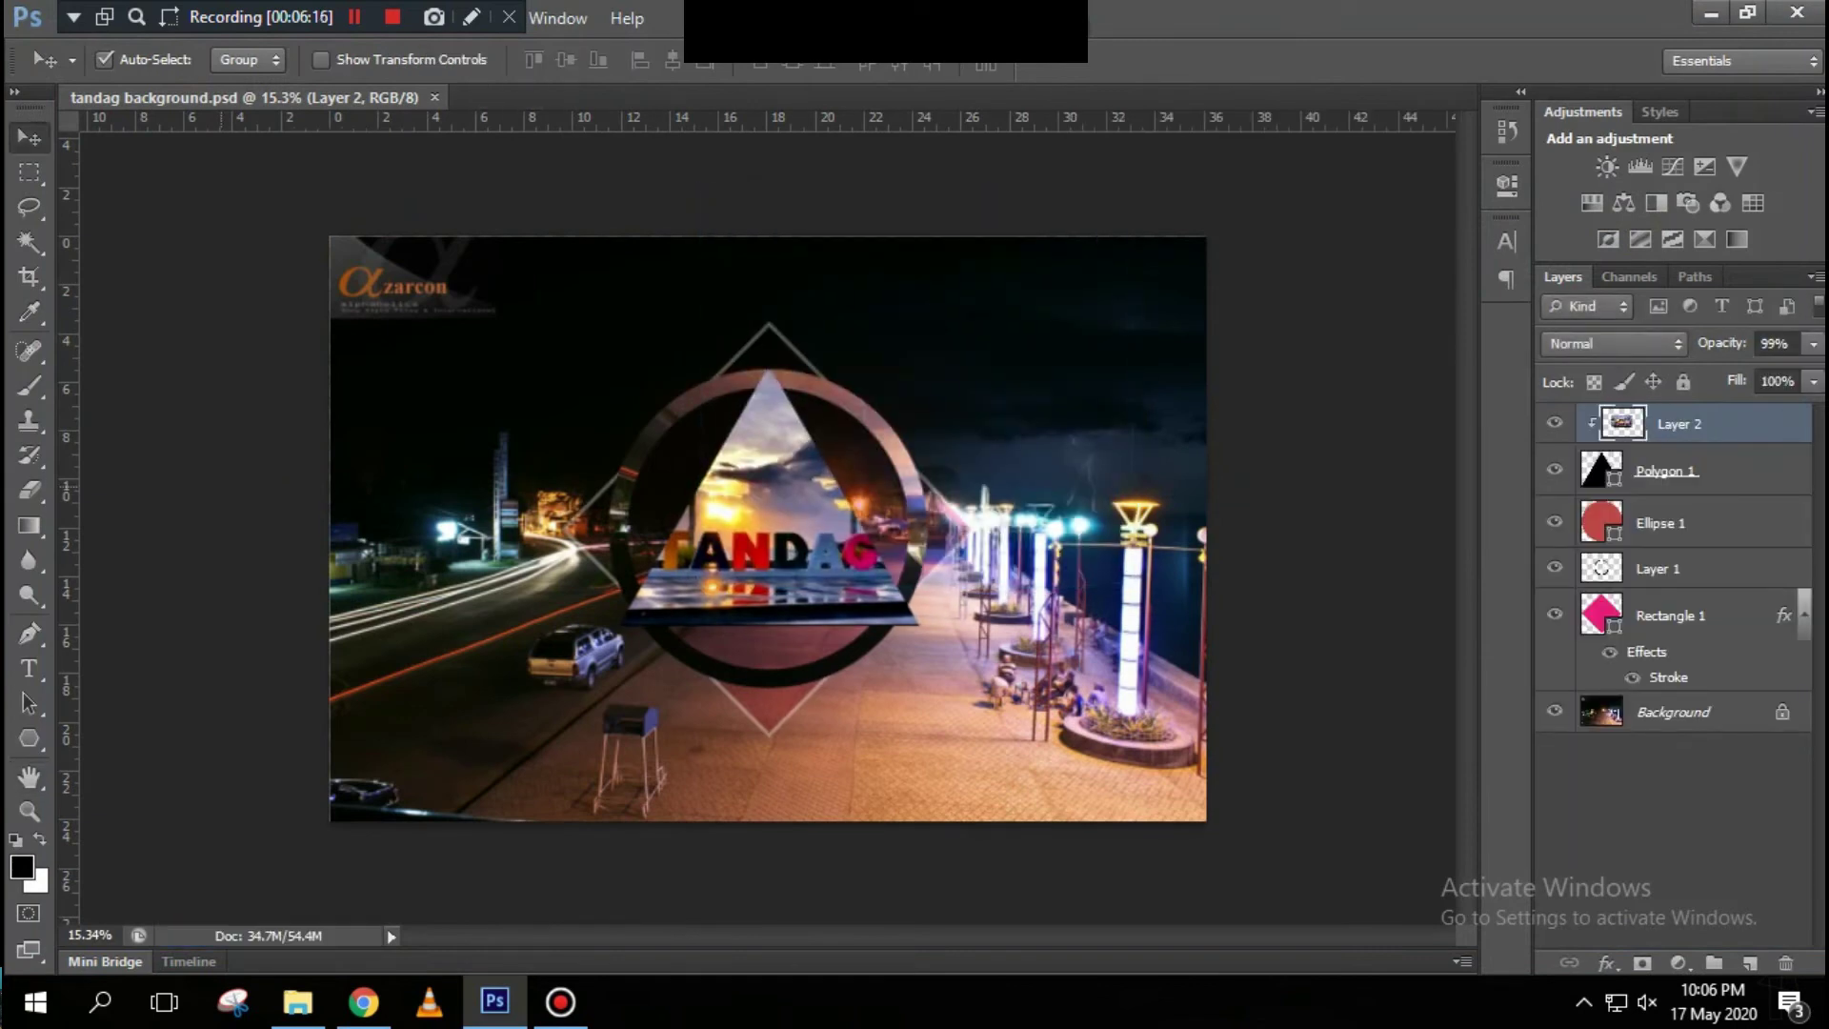
key(ctrl+w)
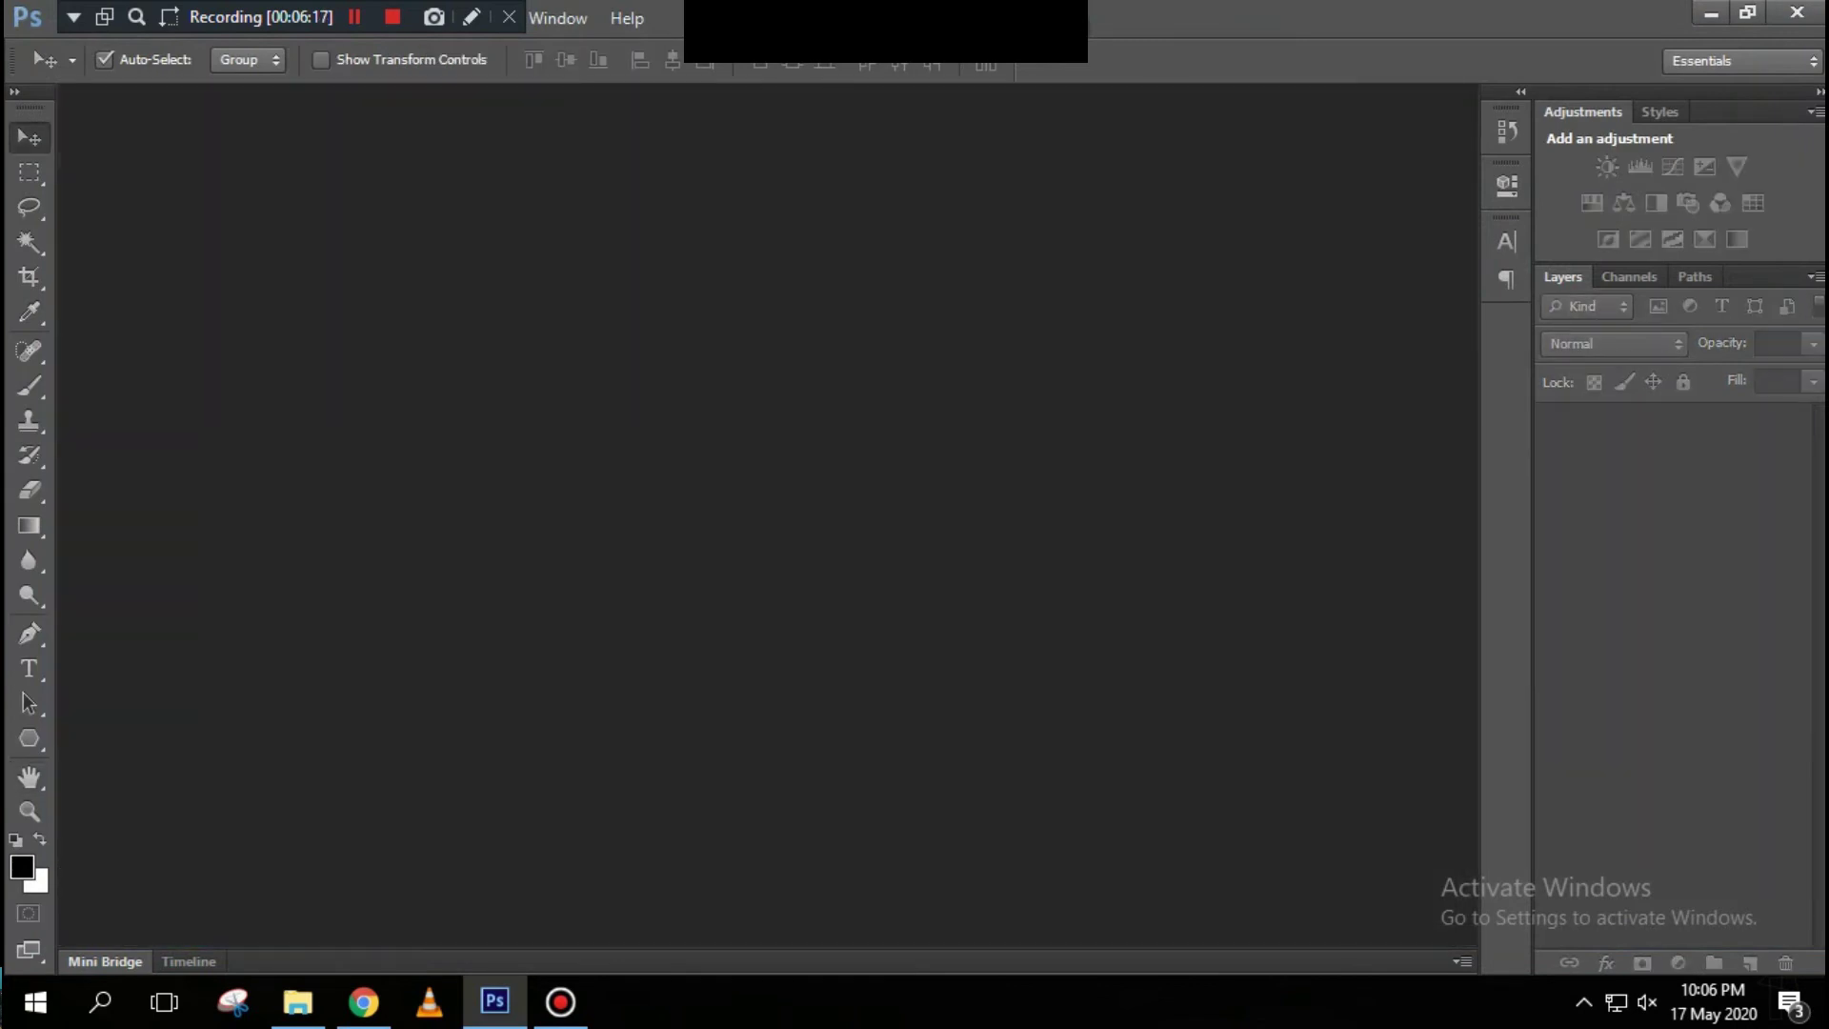
Step: Open the exported tandag background.jpg from the Background folder in the Photos viewer and view it maximized
key(ctrl+o)
click(763, 438)
right_click(792, 447)
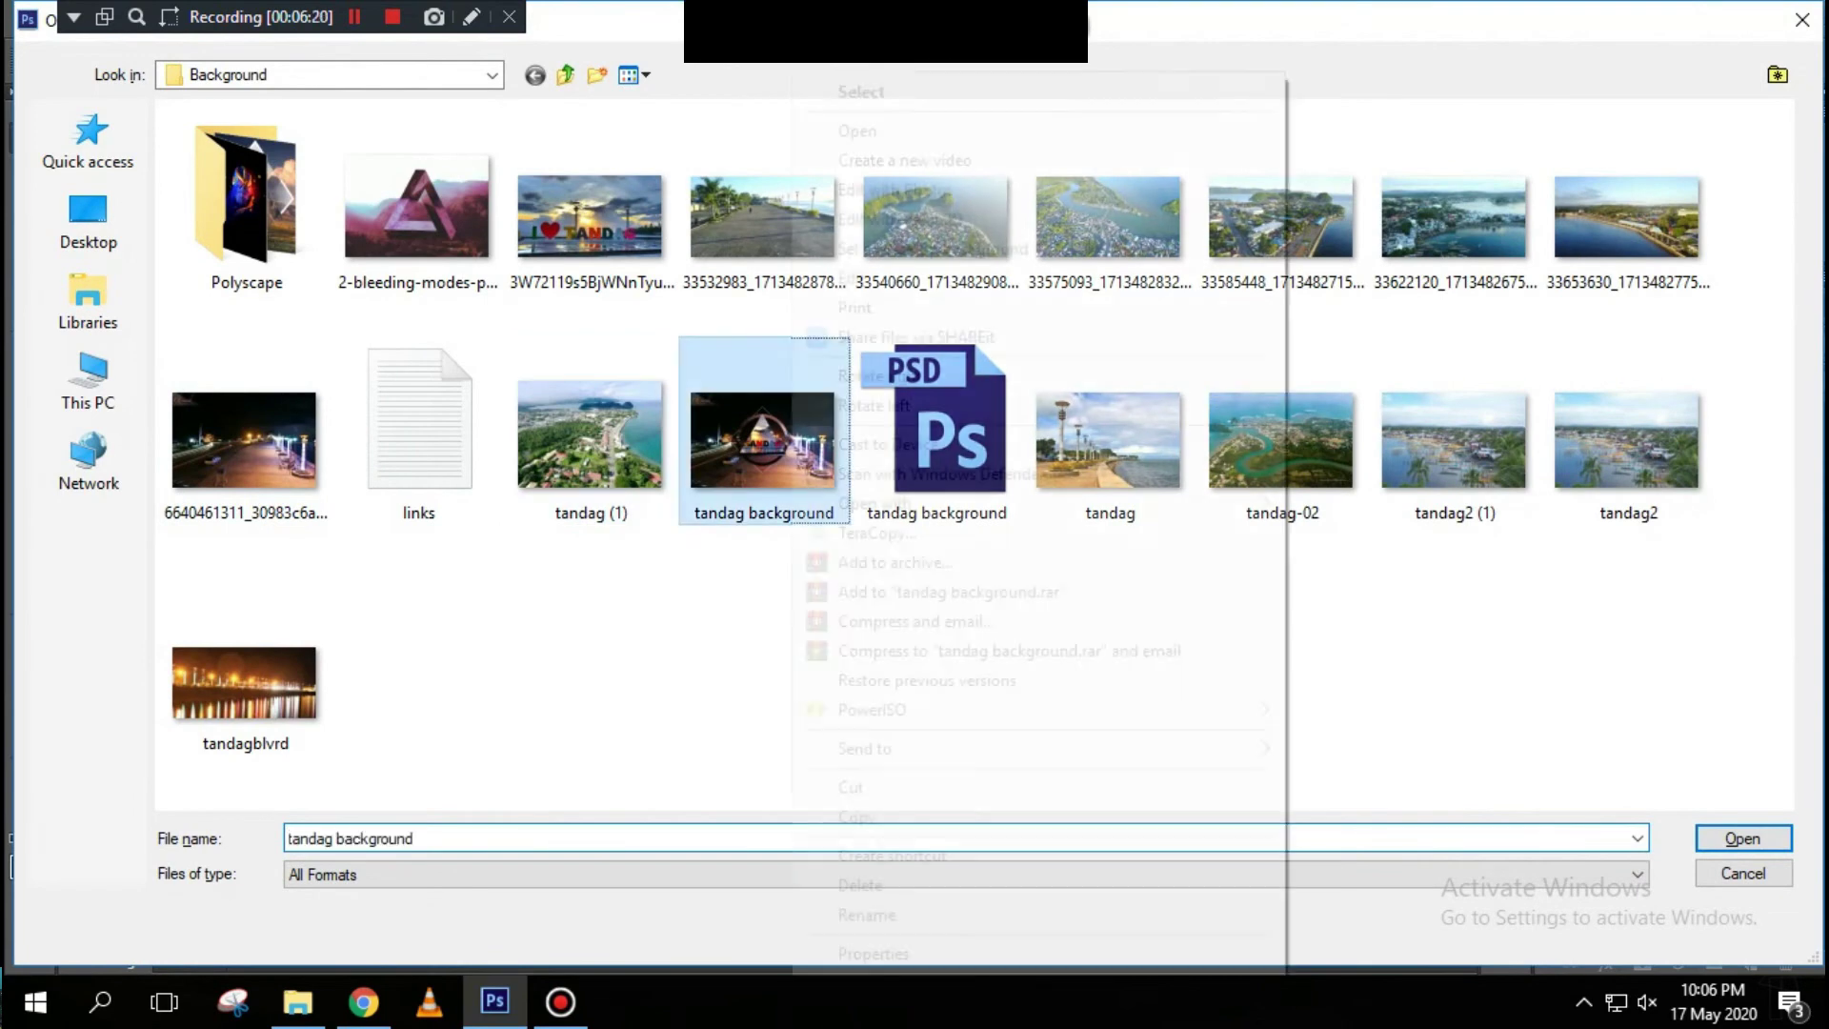
click(858, 130)
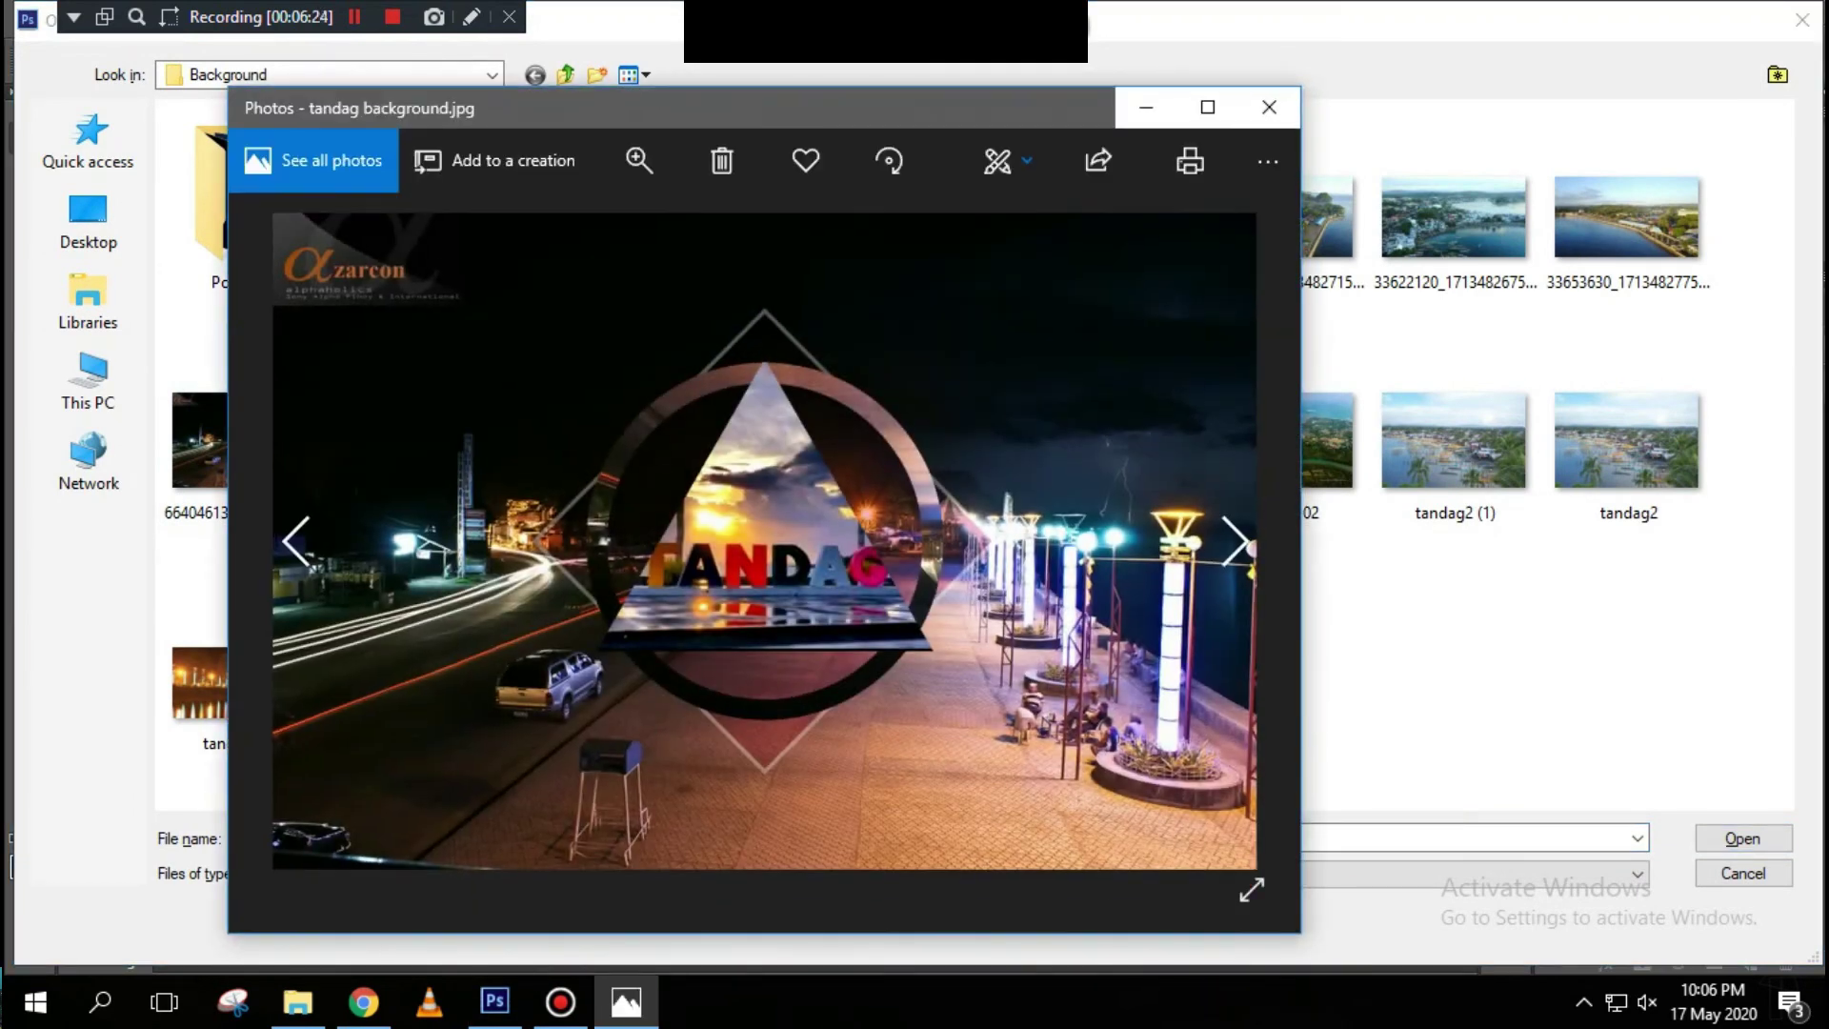
click(1208, 108)
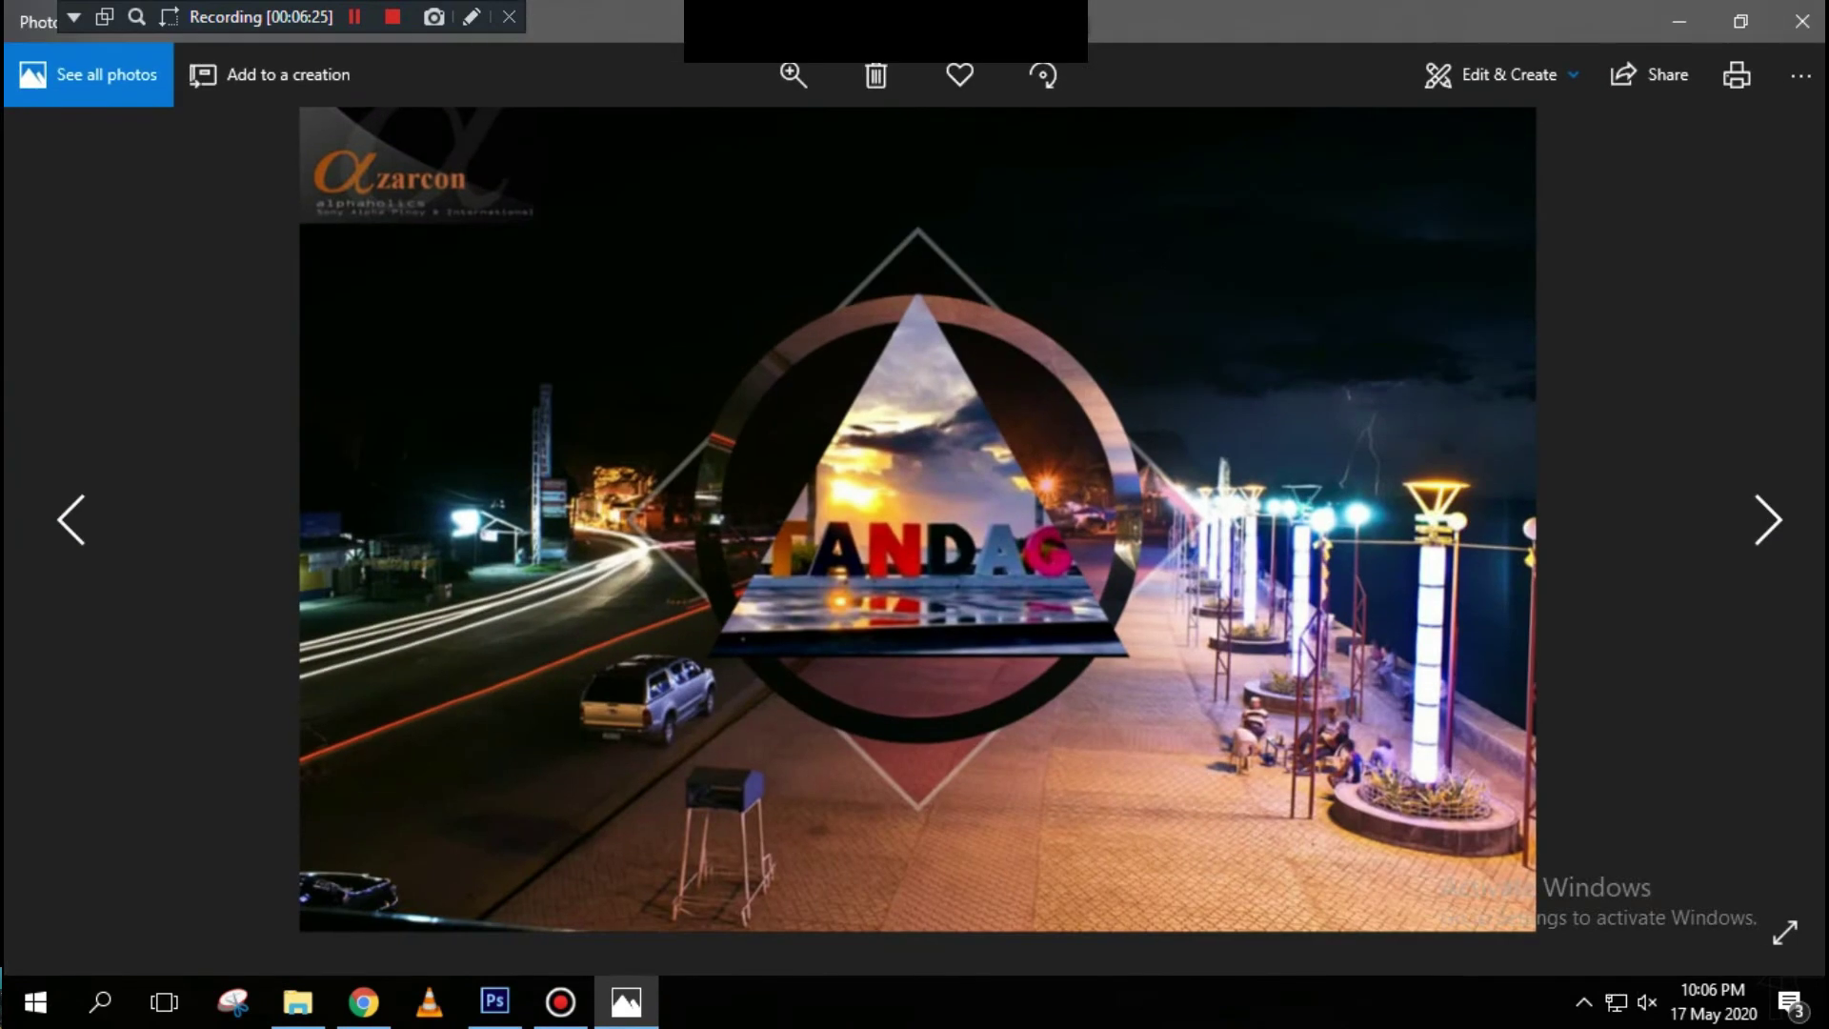